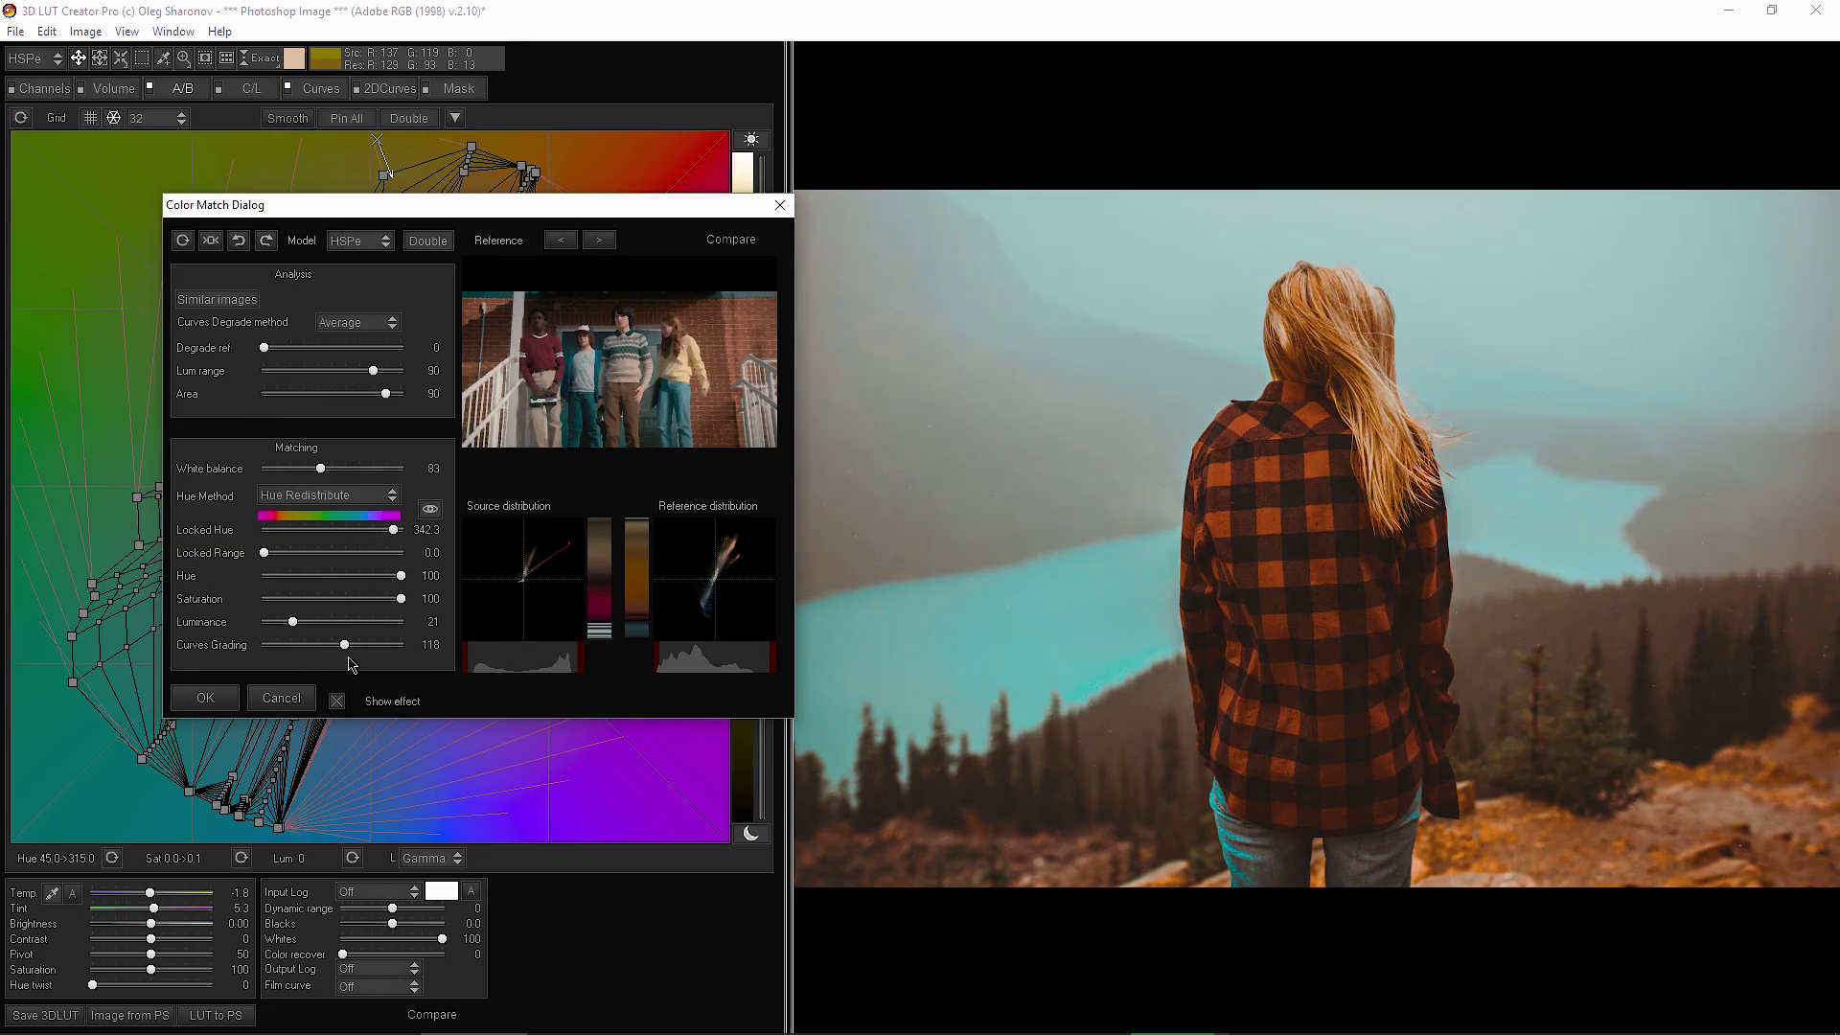
# - Accept the Stranger Things colour match and set the LUT layer blend to Soft Light
pyautogui.click(214, 696)
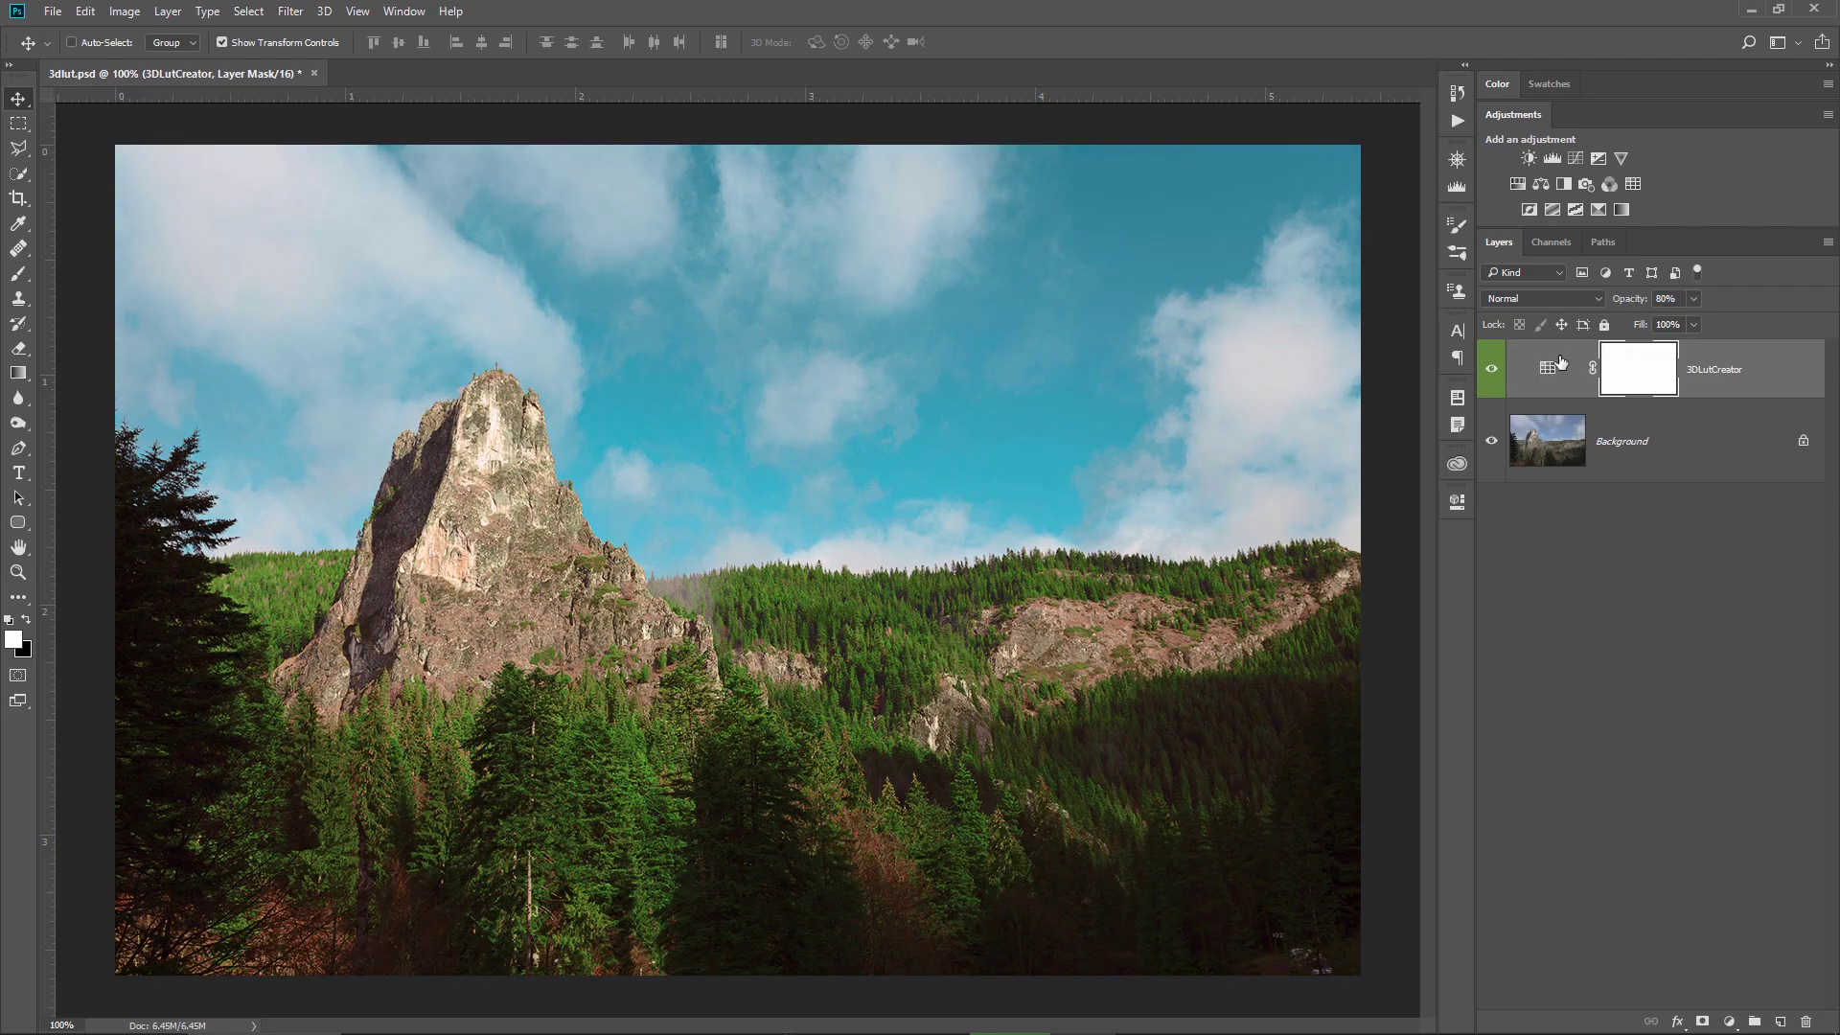
pyautogui.click(1541, 297)
pyautogui.click(1510, 476)
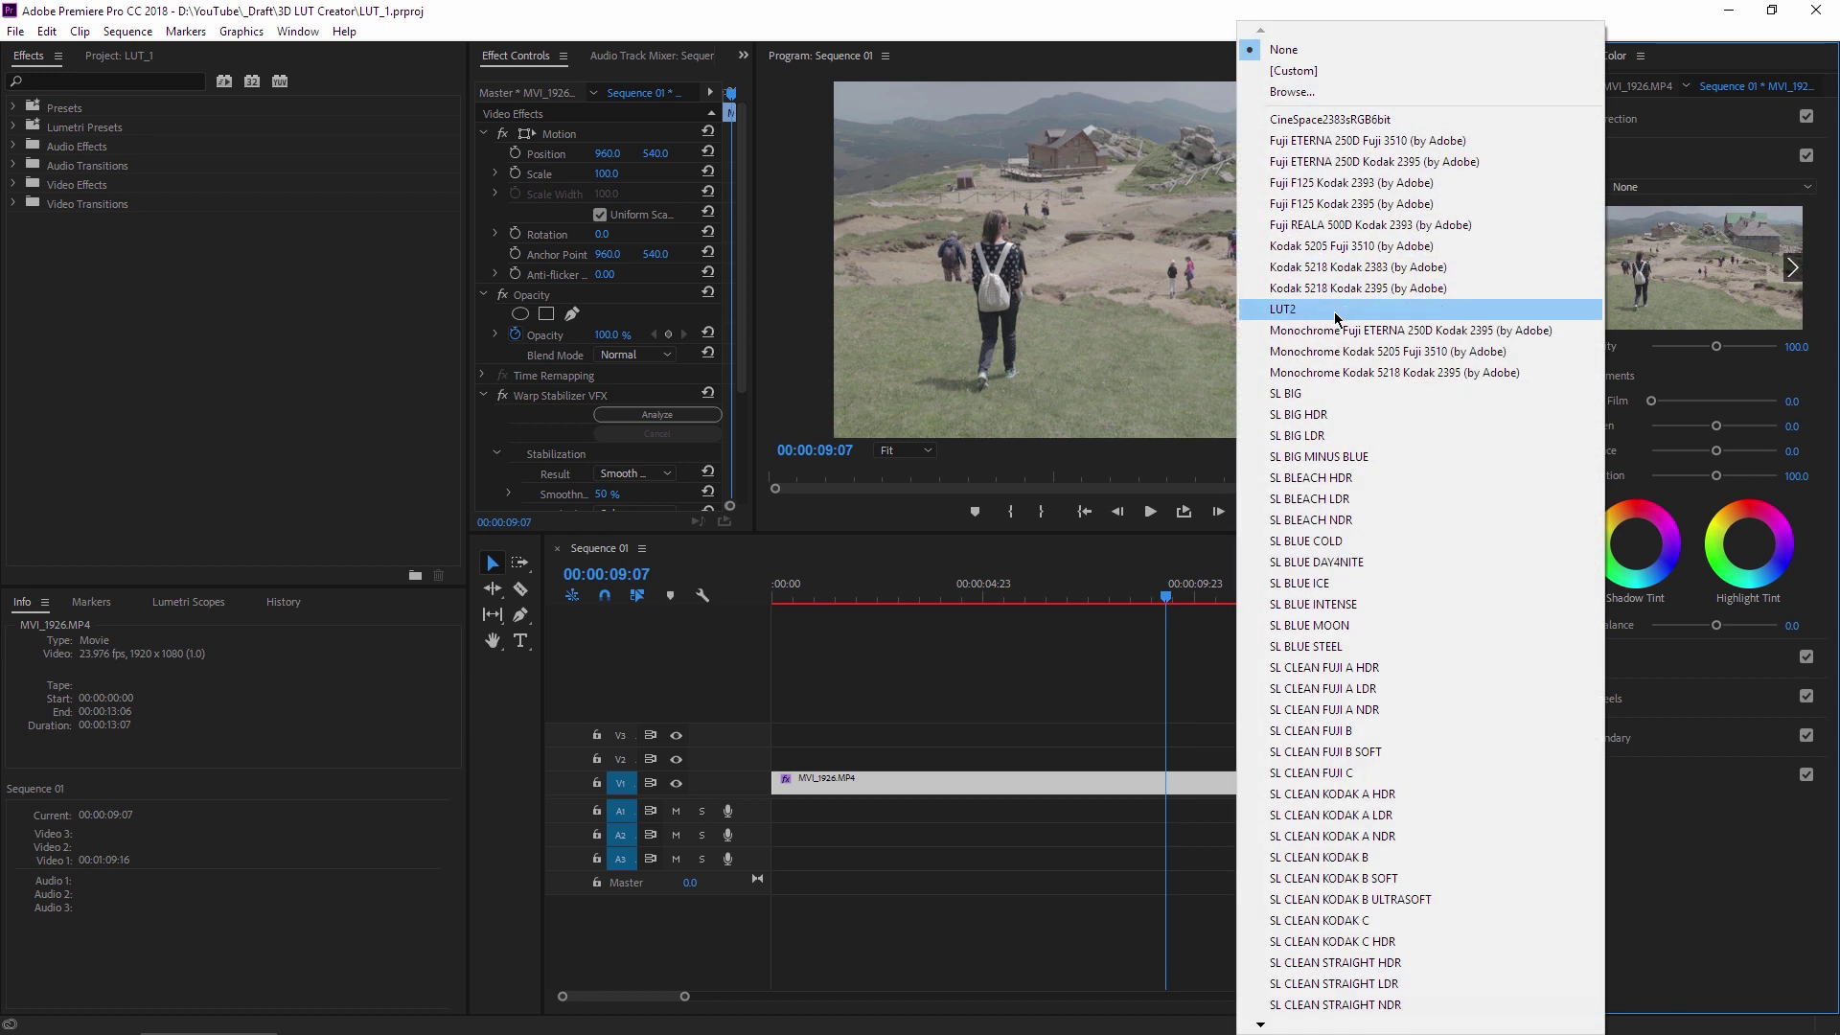
# - Apply LUT2 as the clip's look at reduced strength and confirm the colour match
pyautogui.click(1334, 316)
pyautogui.moveTo(1714, 345); pyautogui.dragTo(1690, 347)
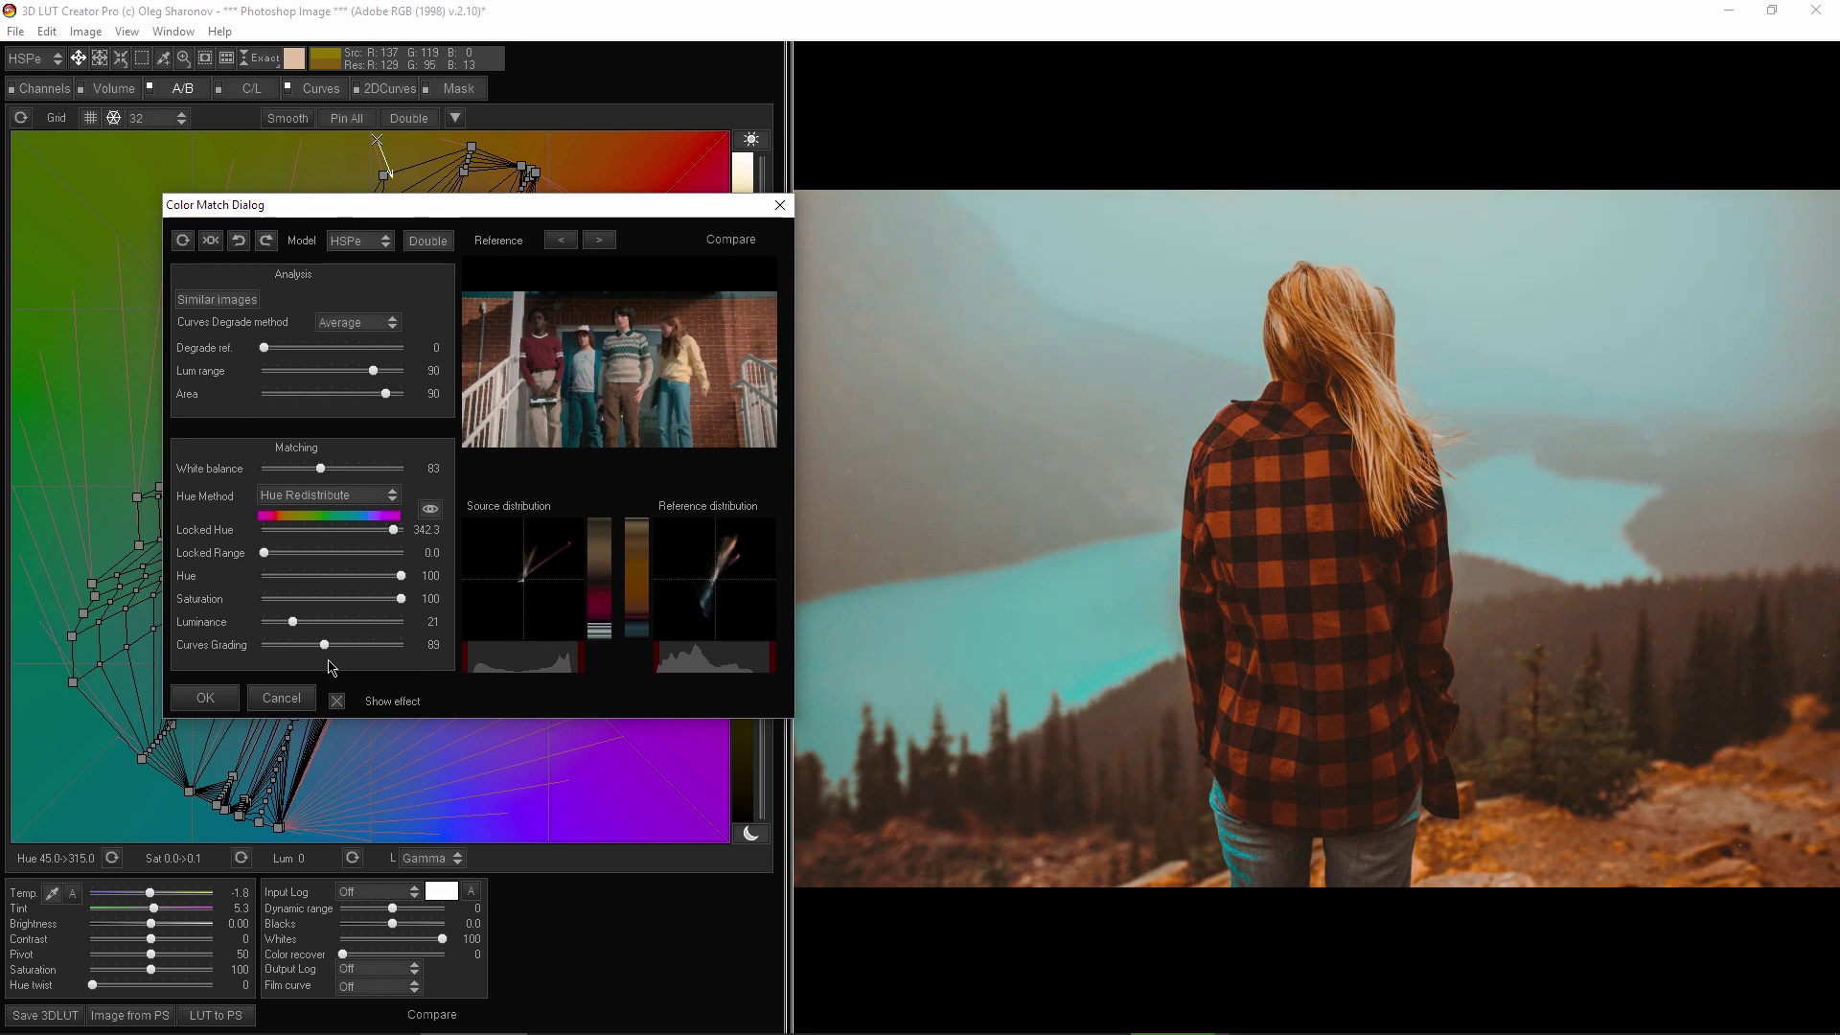
pyautogui.click(206, 699)
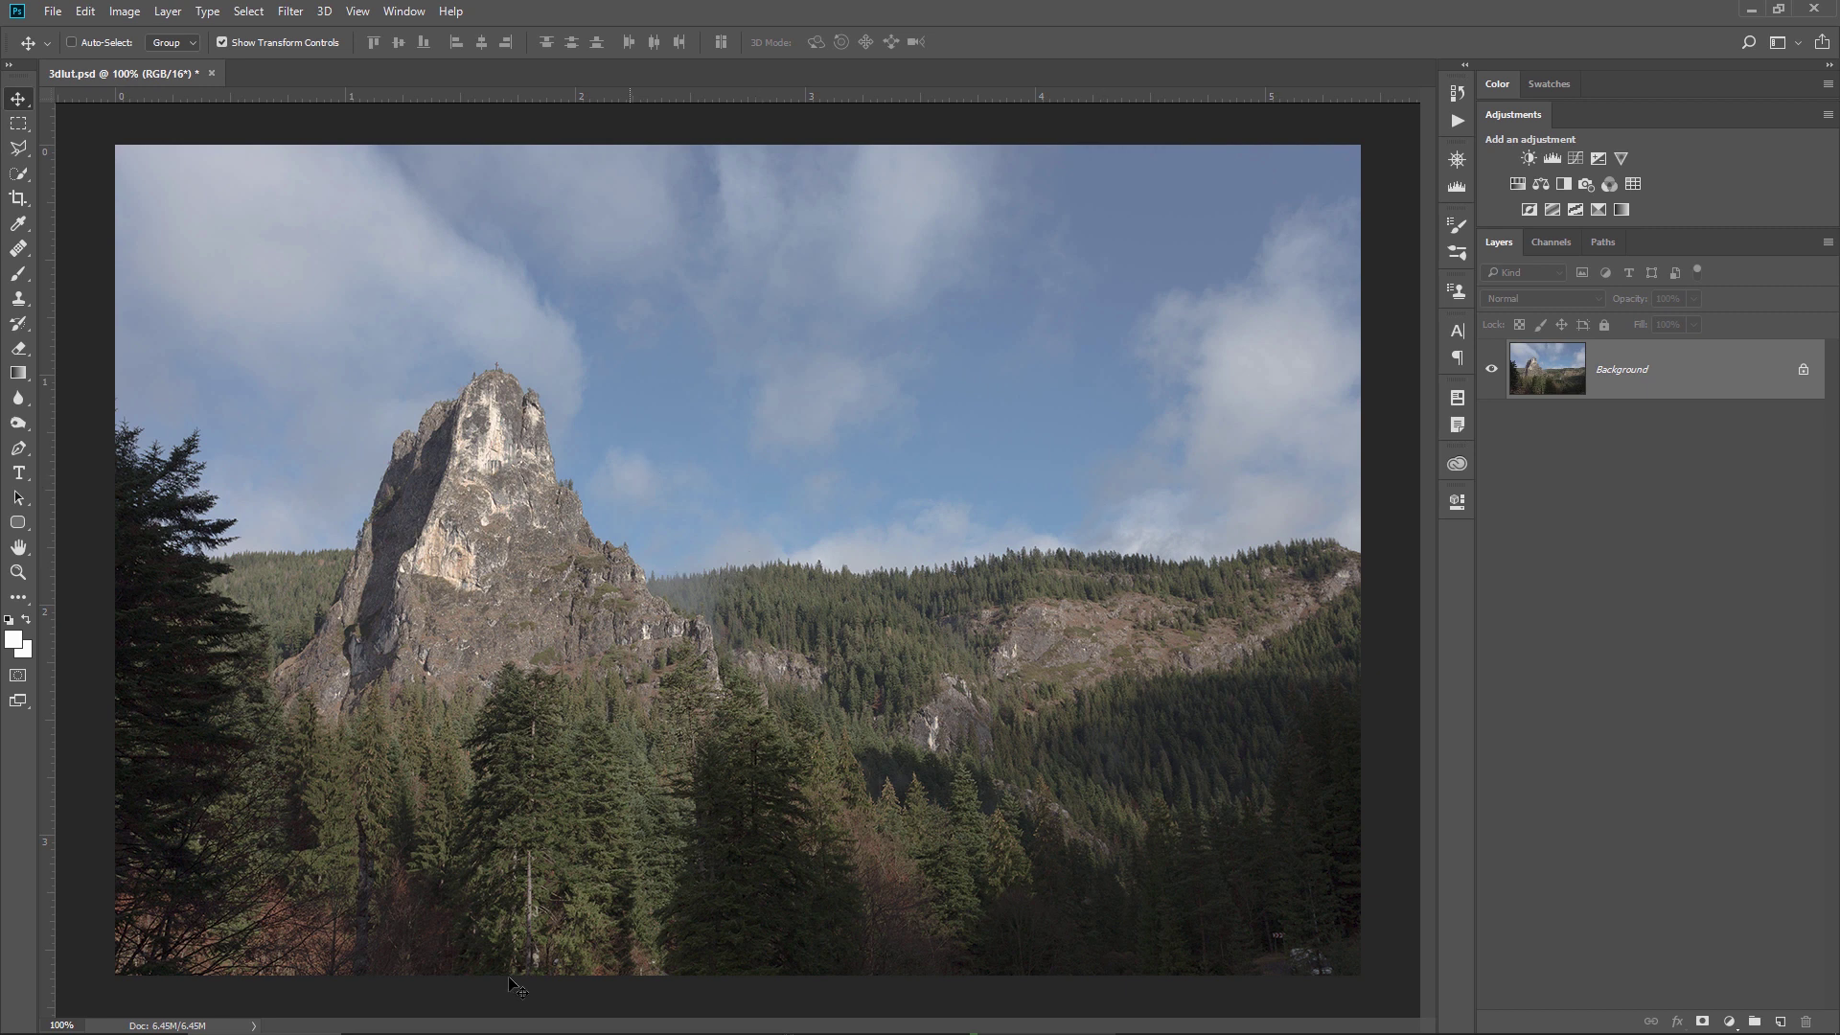
# - Bring the 3D LUT Creator Pro window to the front from the taskbar
pyautogui.click(554, 1024)
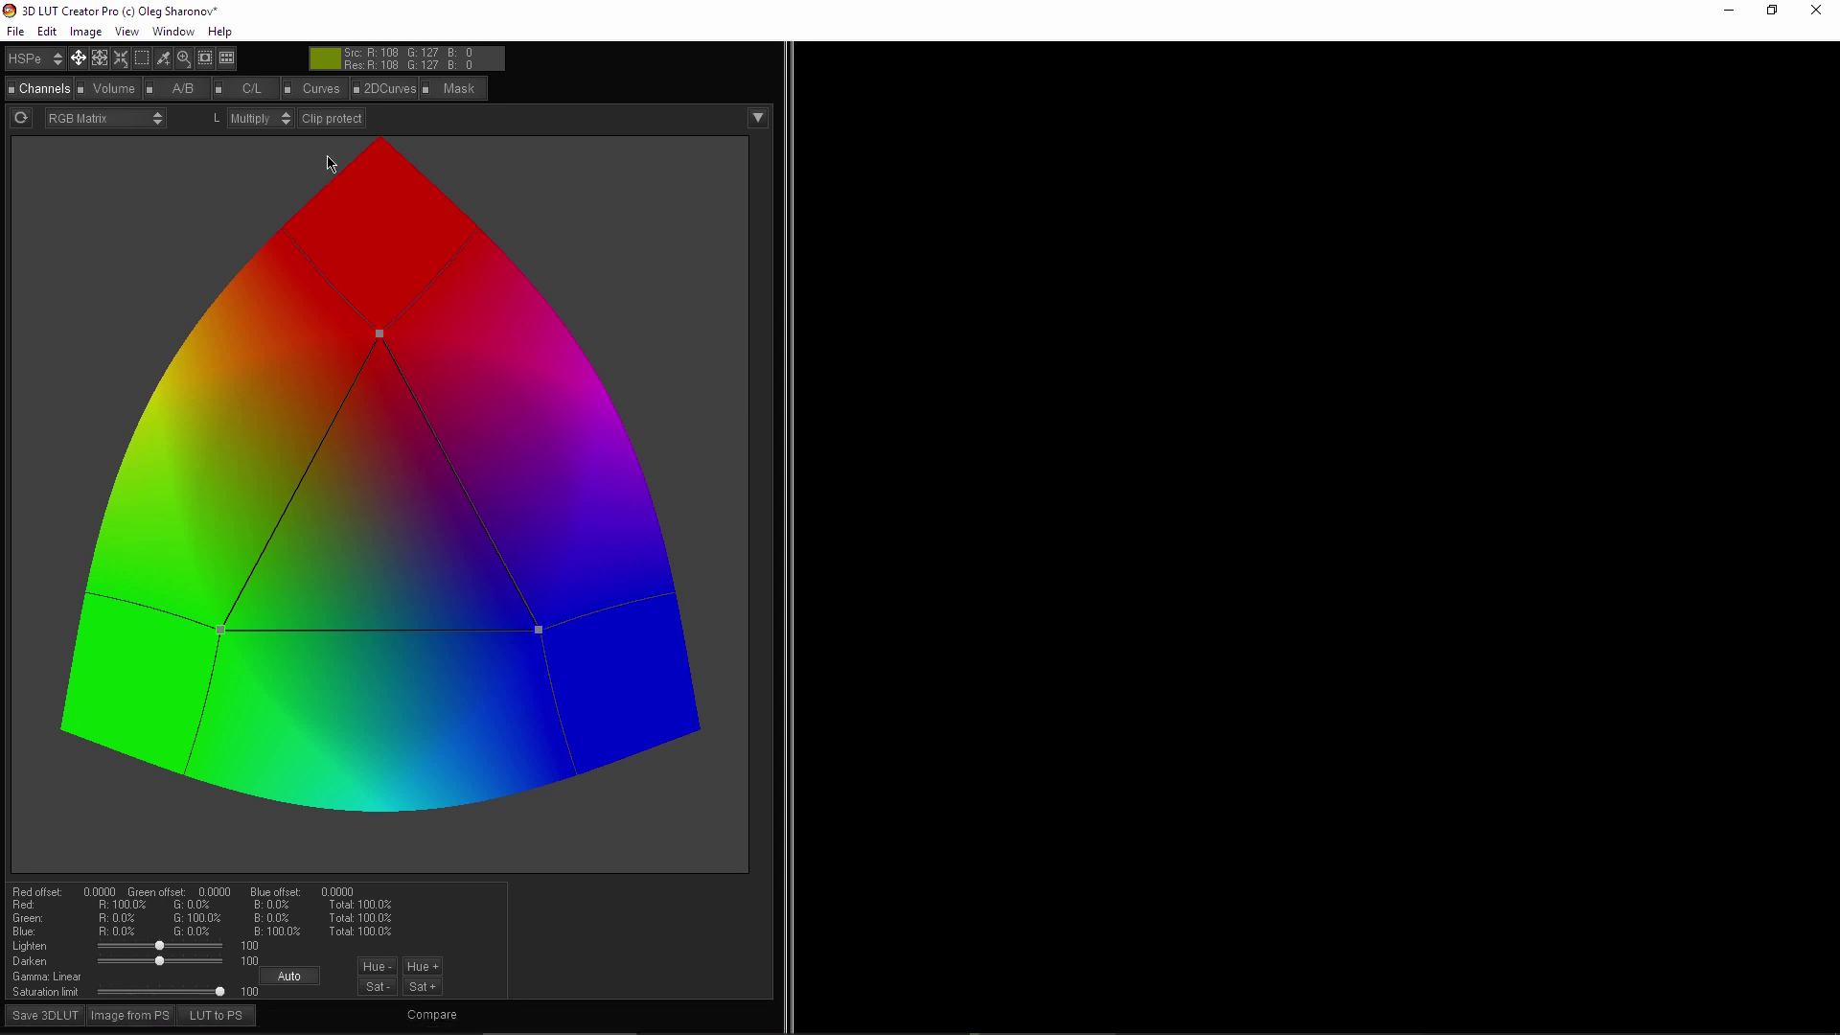
# - Import the mountain photo from Photoshop and view the Volume, A/B and C/L panels
pyautogui.click(131, 1016)
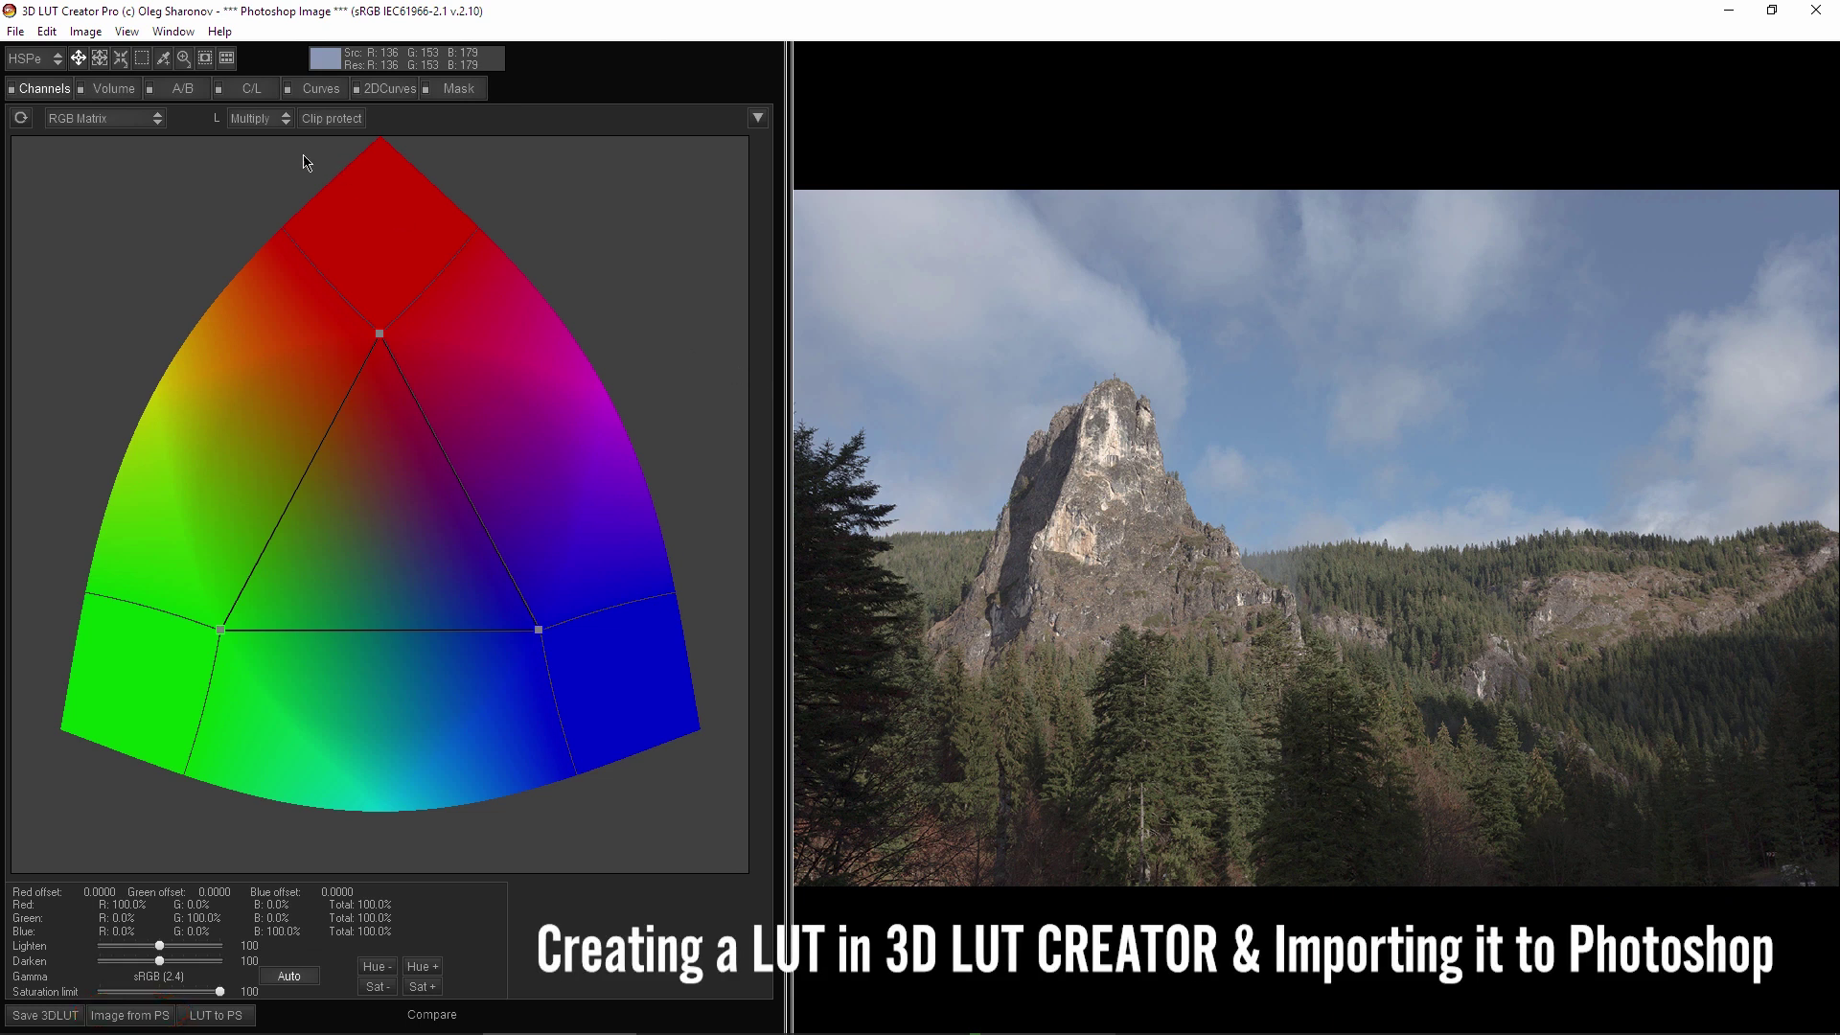
pyautogui.click(115, 88)
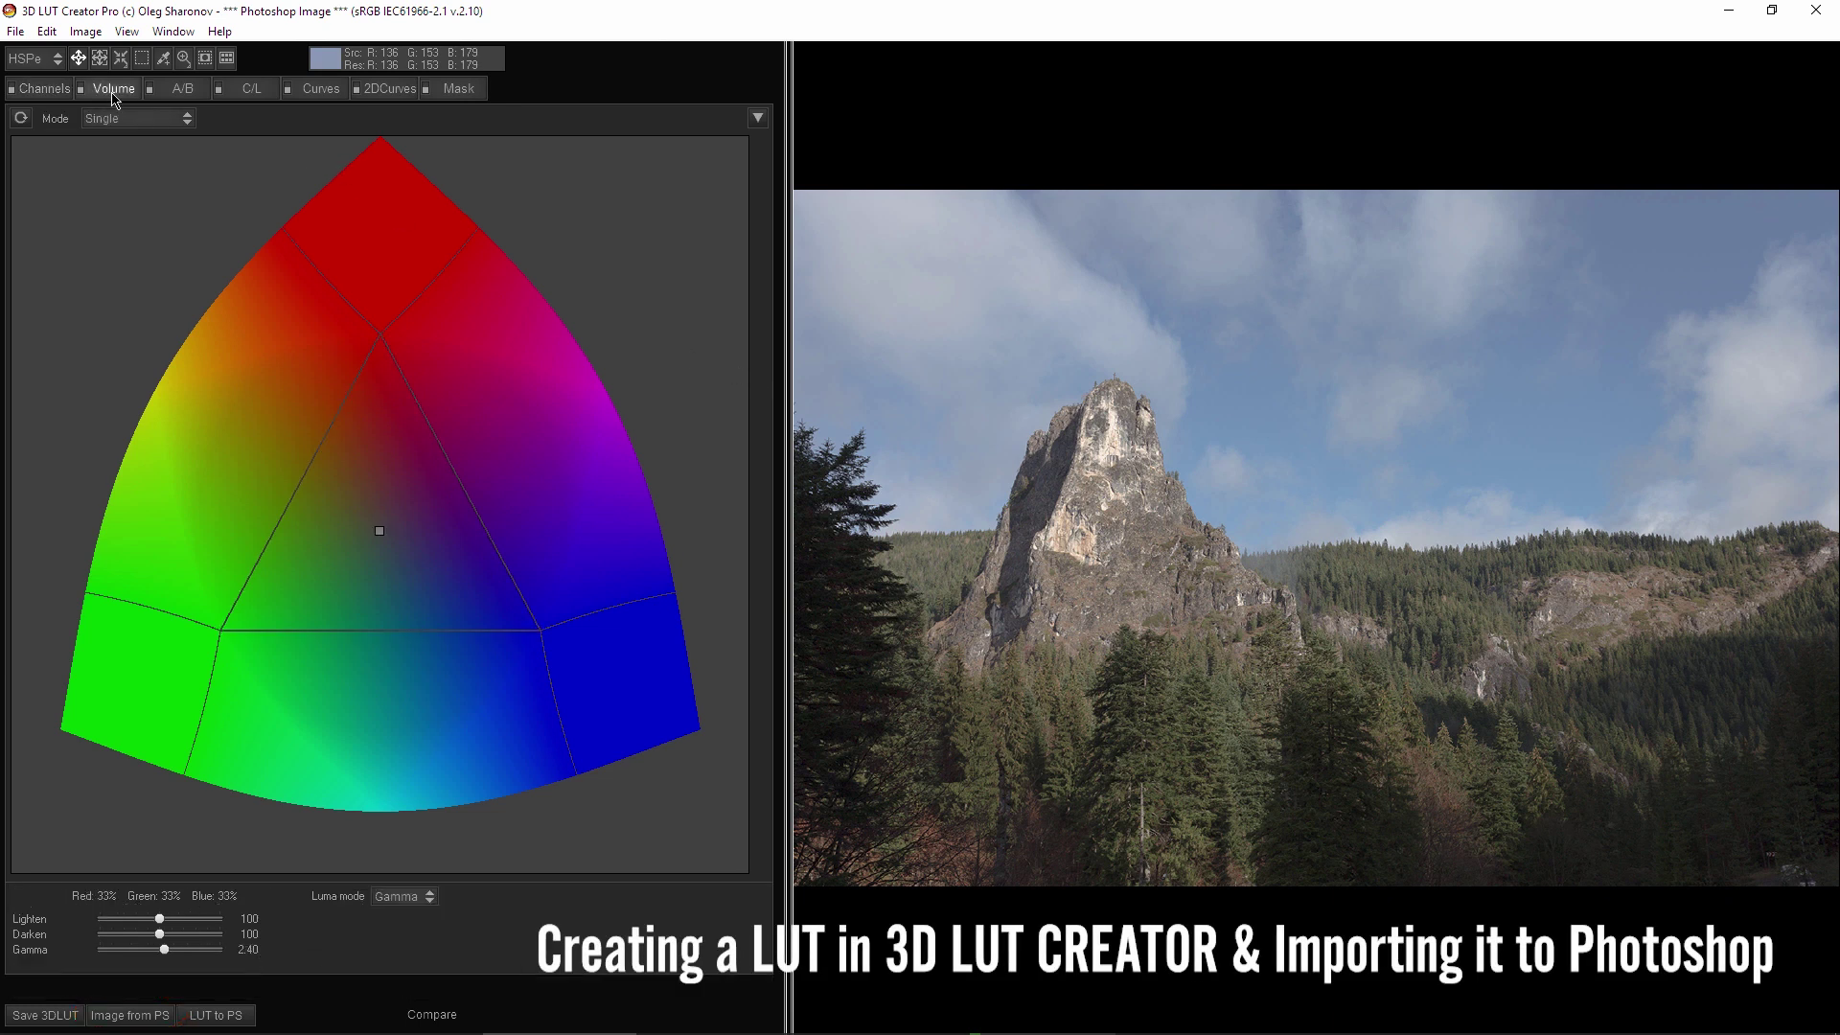
pyautogui.click(184, 89)
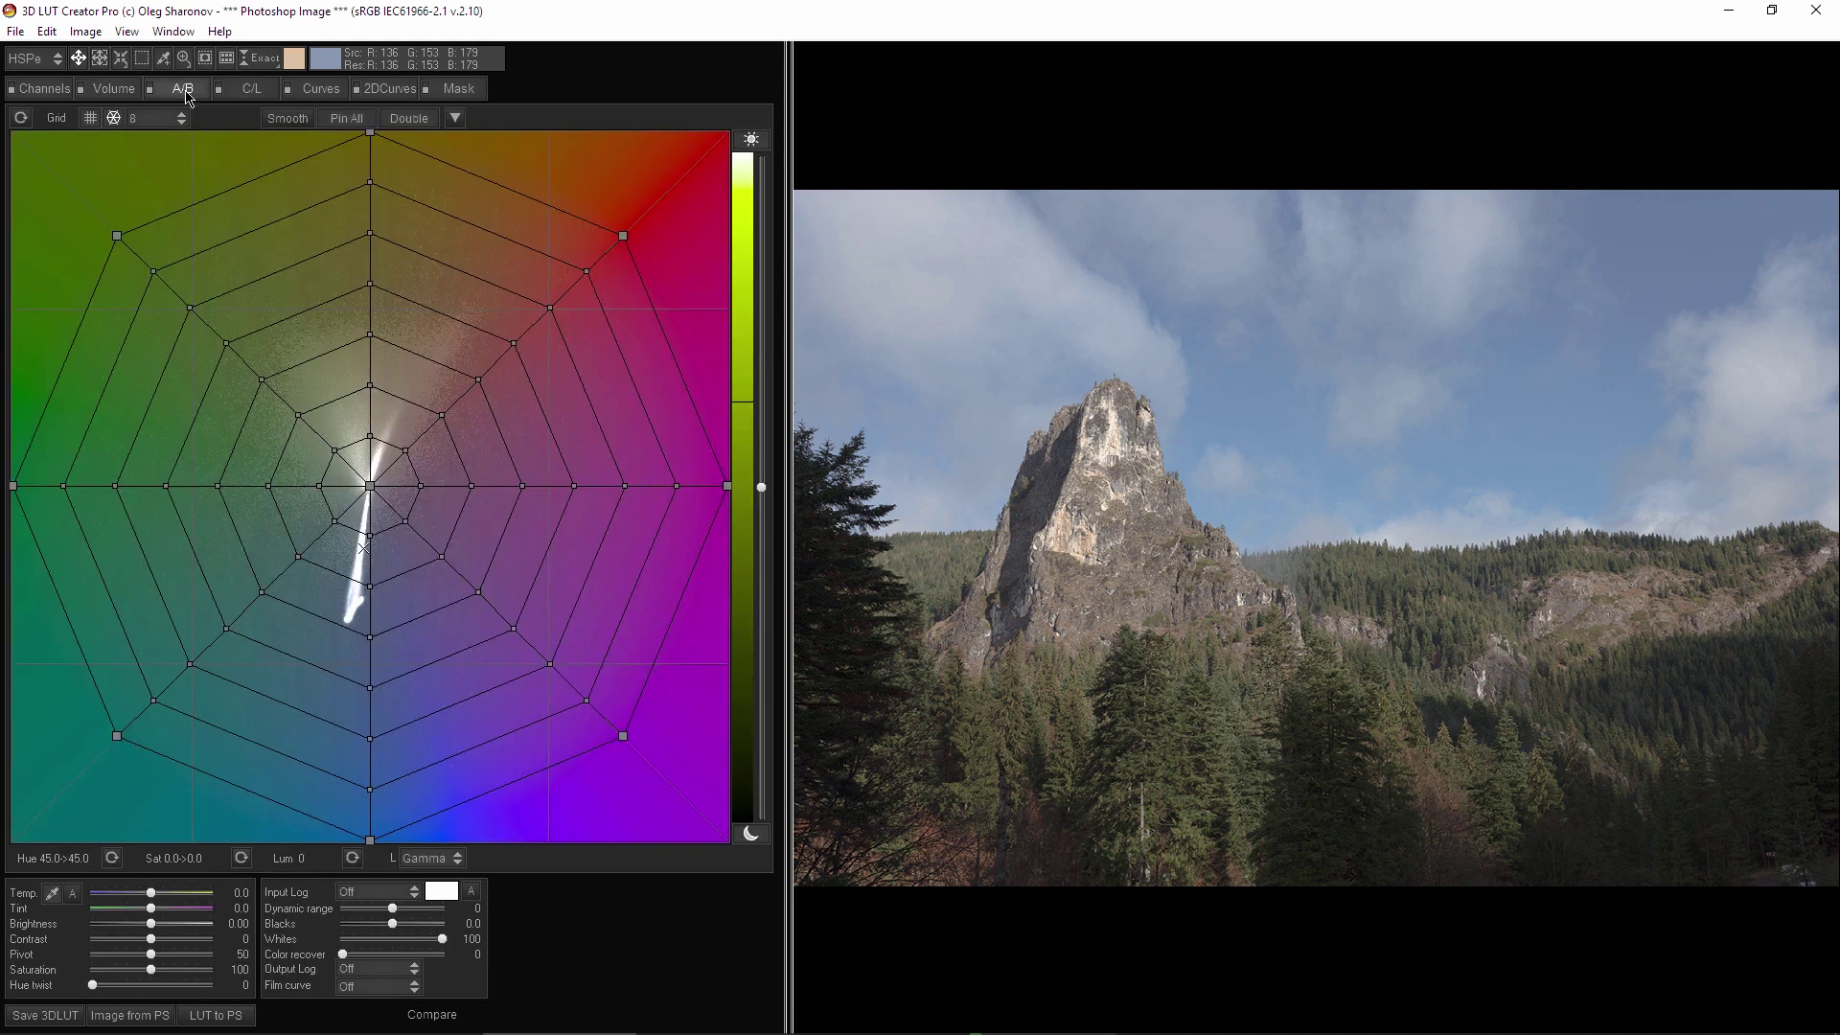
pyautogui.click(251, 89)
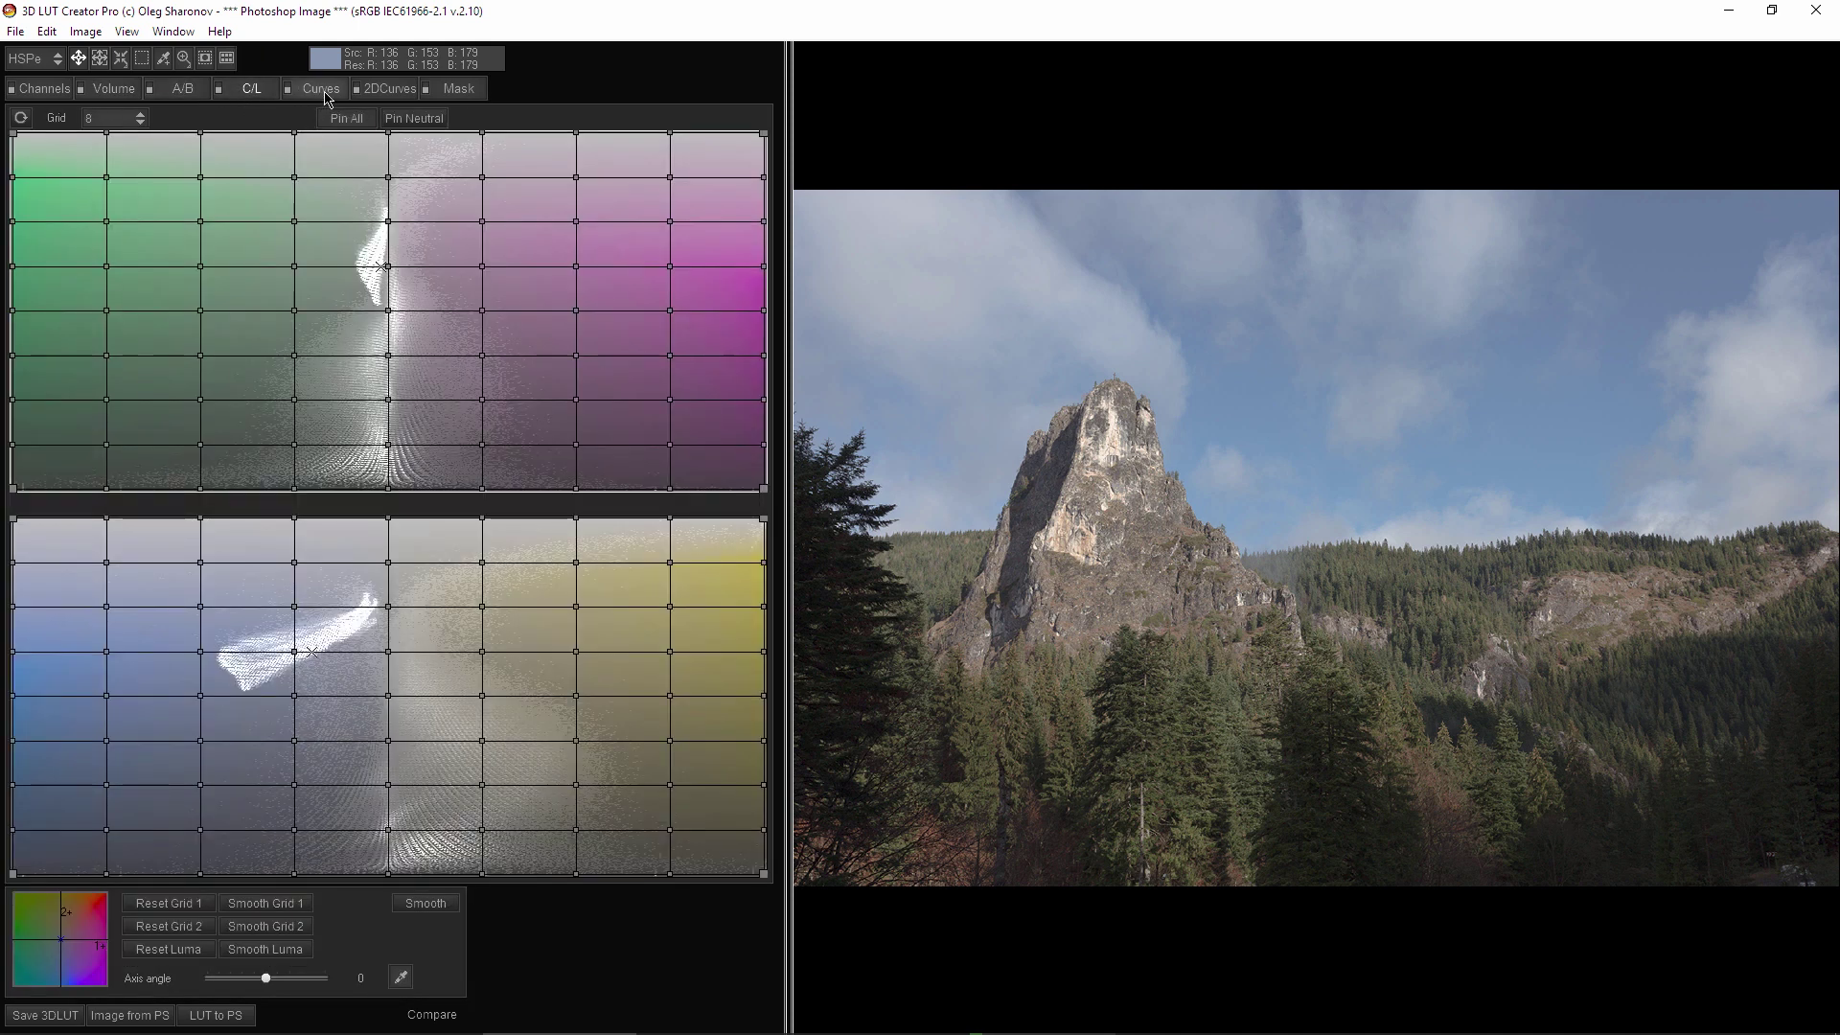
# - View the Curves, 2DCurves and Mask panels and browse the Edit menu
pyautogui.click(322, 90)
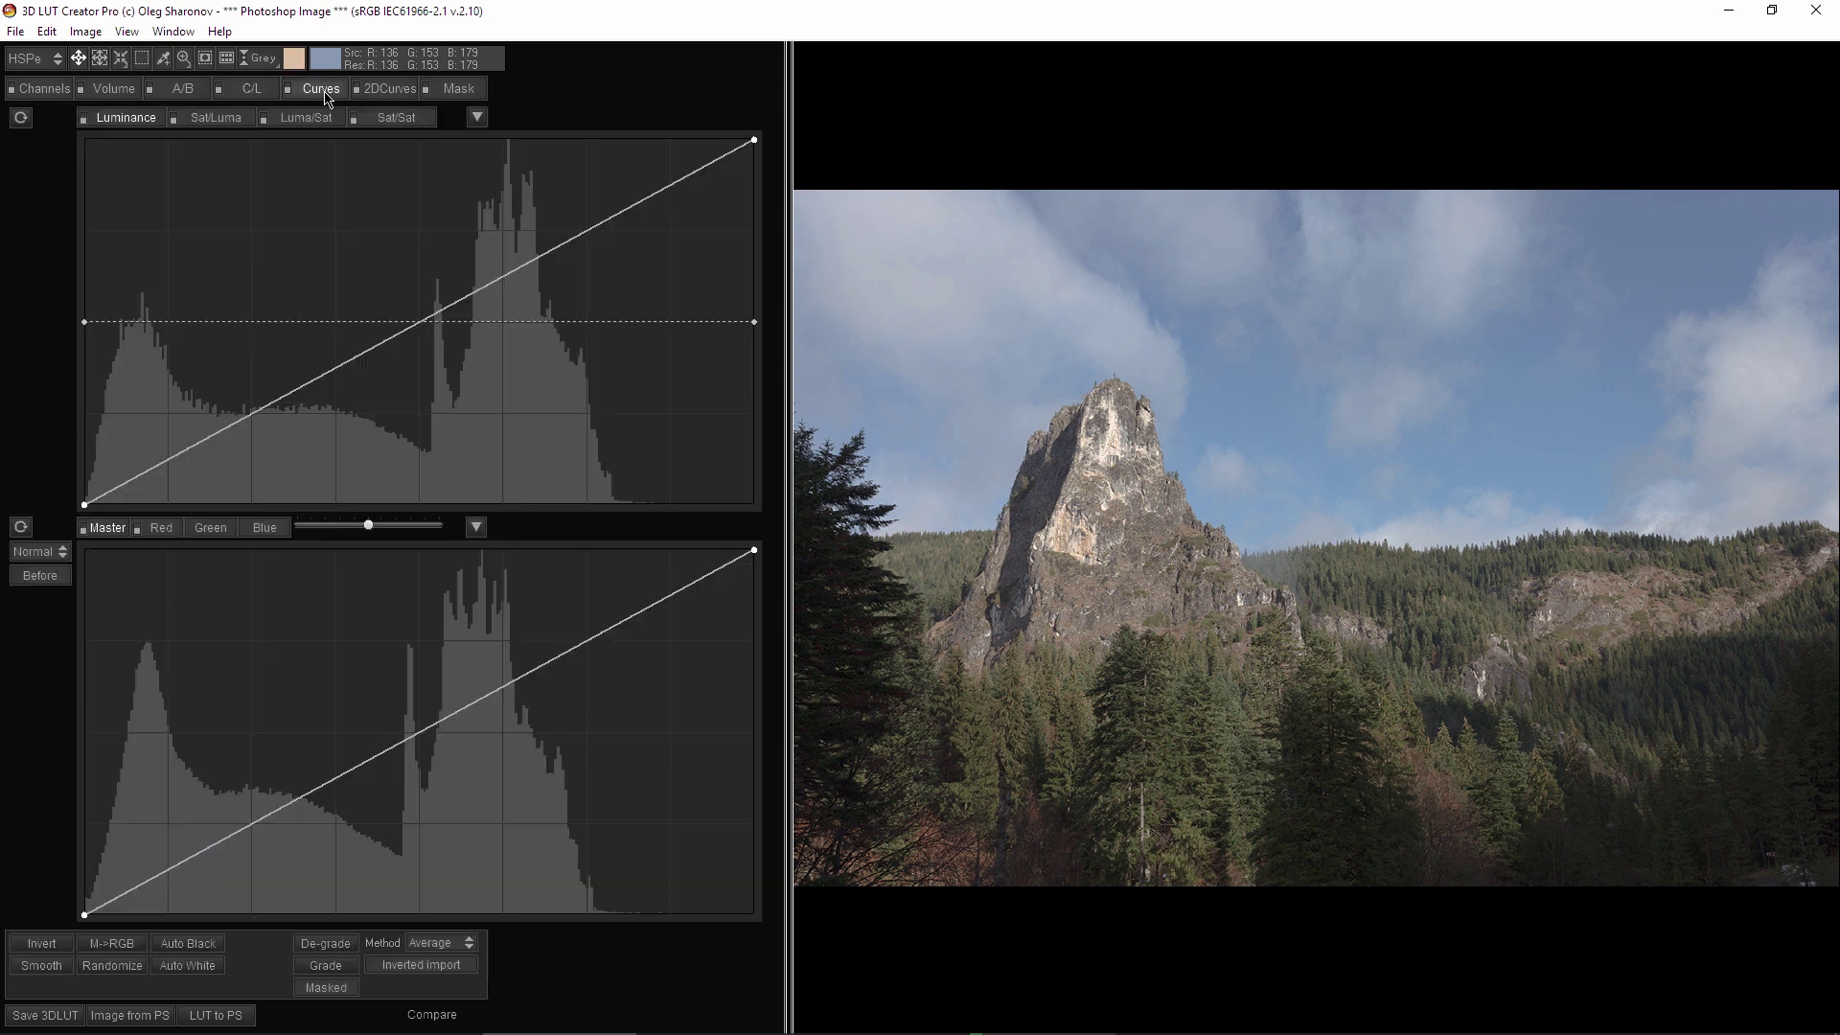
pyautogui.click(391, 90)
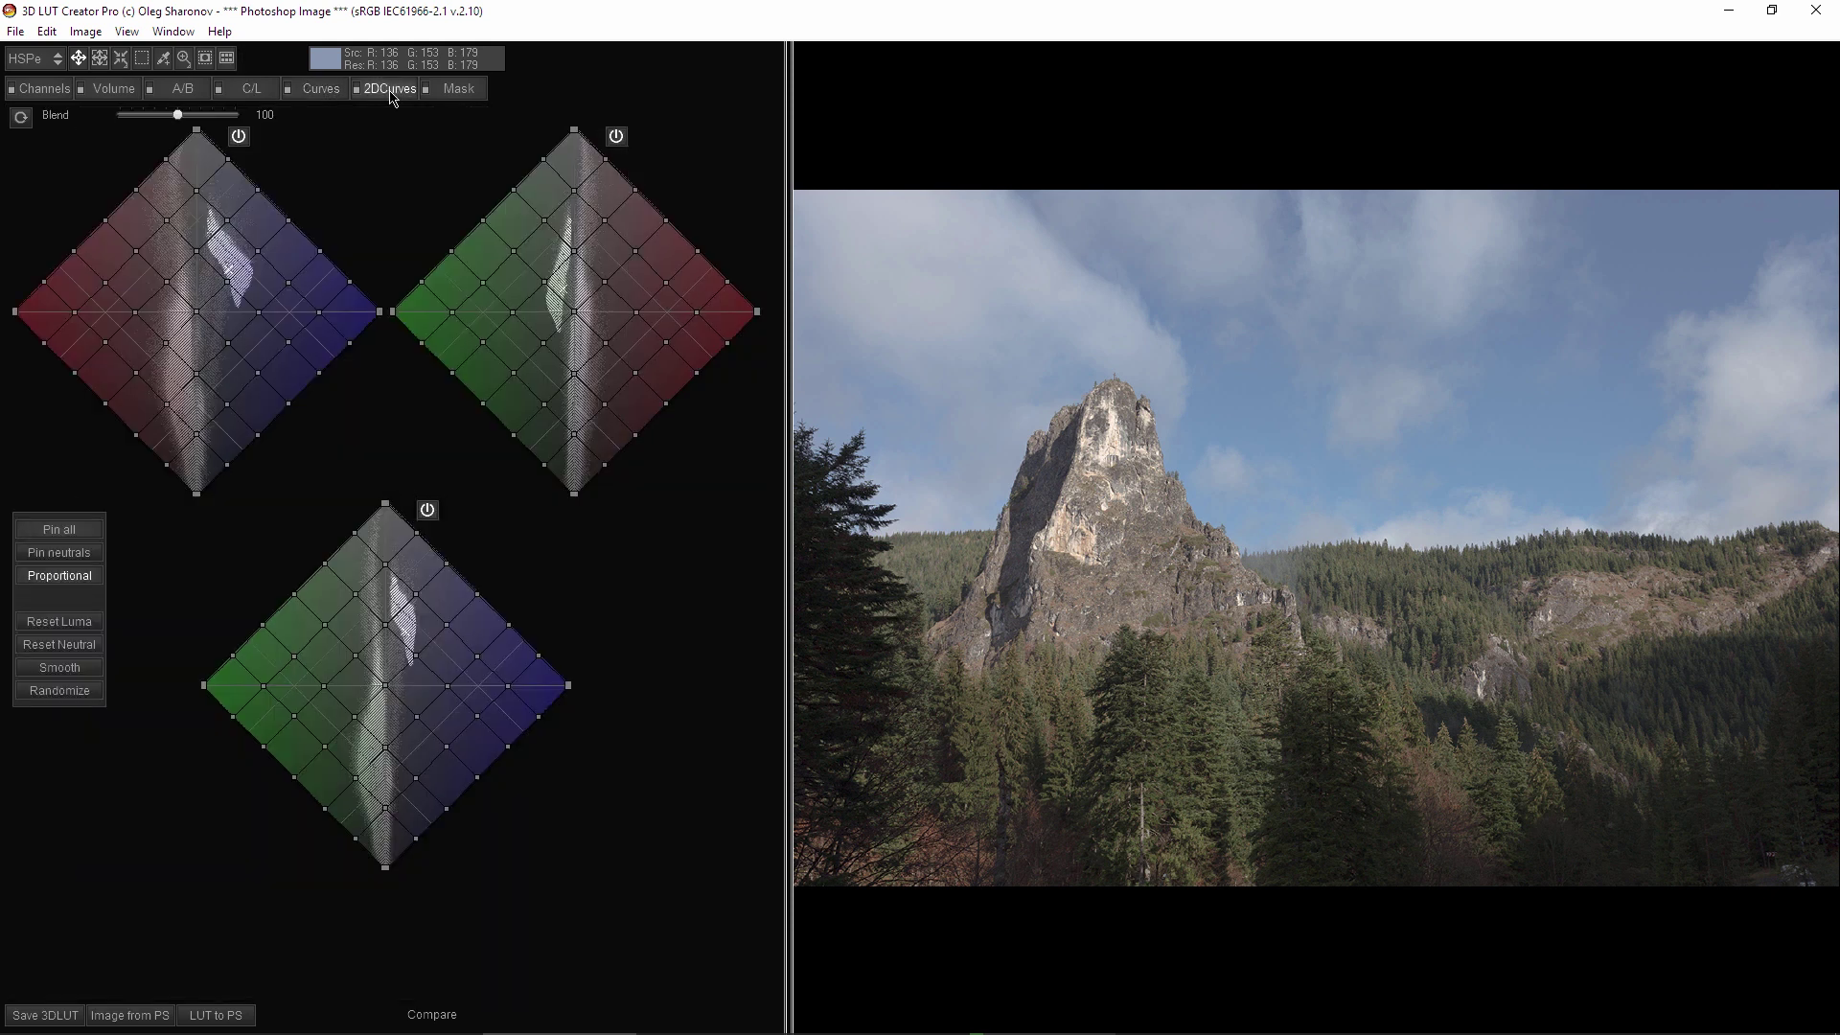
pyautogui.click(461, 89)
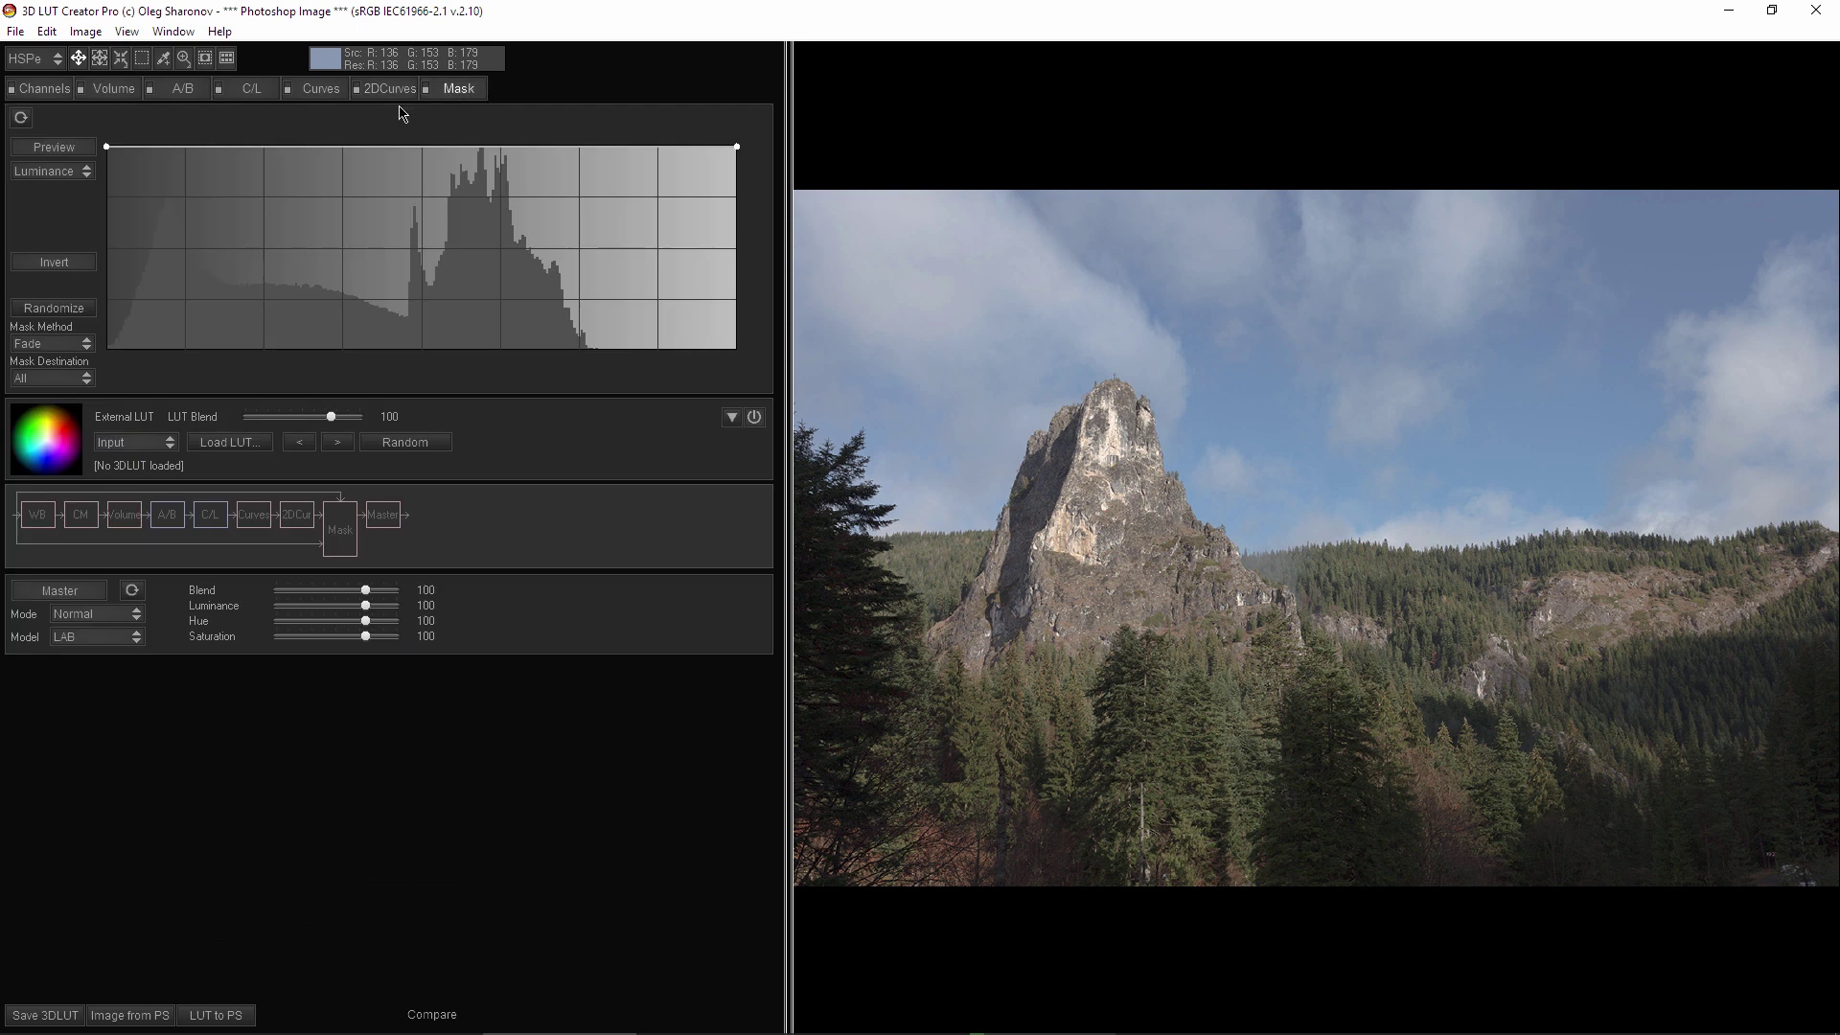
pyautogui.click(46, 32)
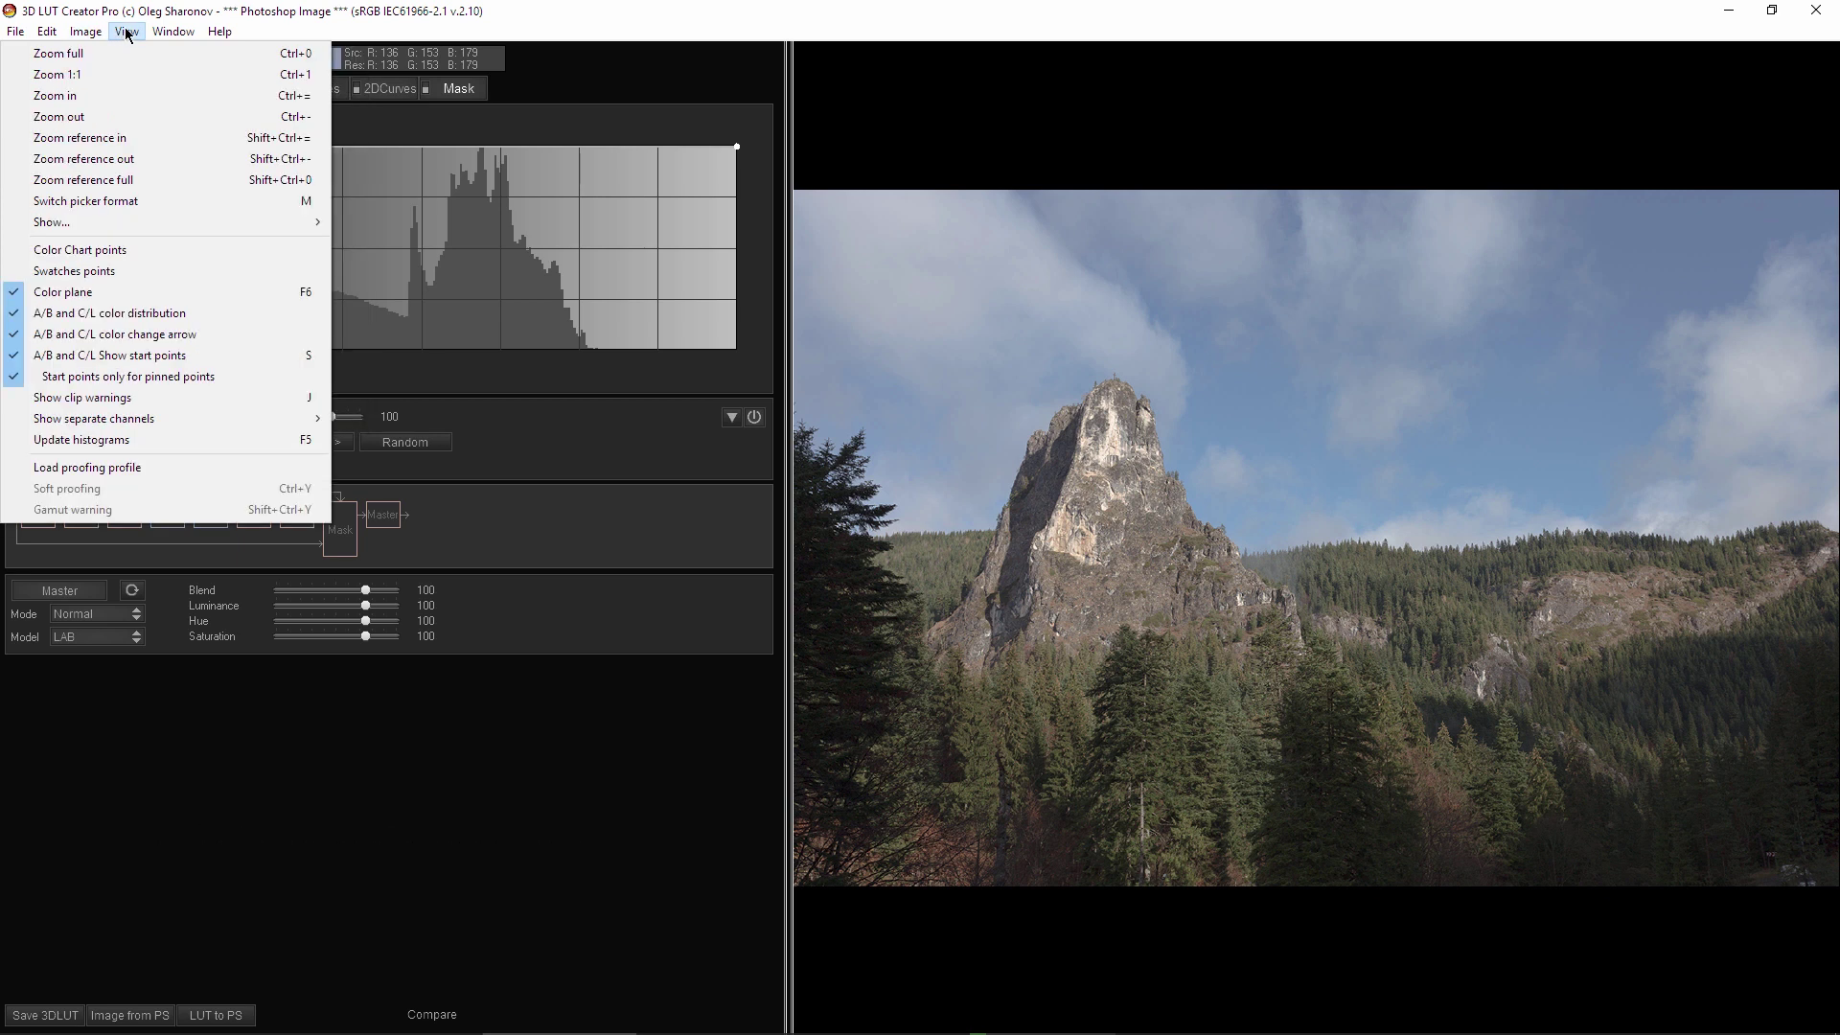
pyautogui.click(545, 17)
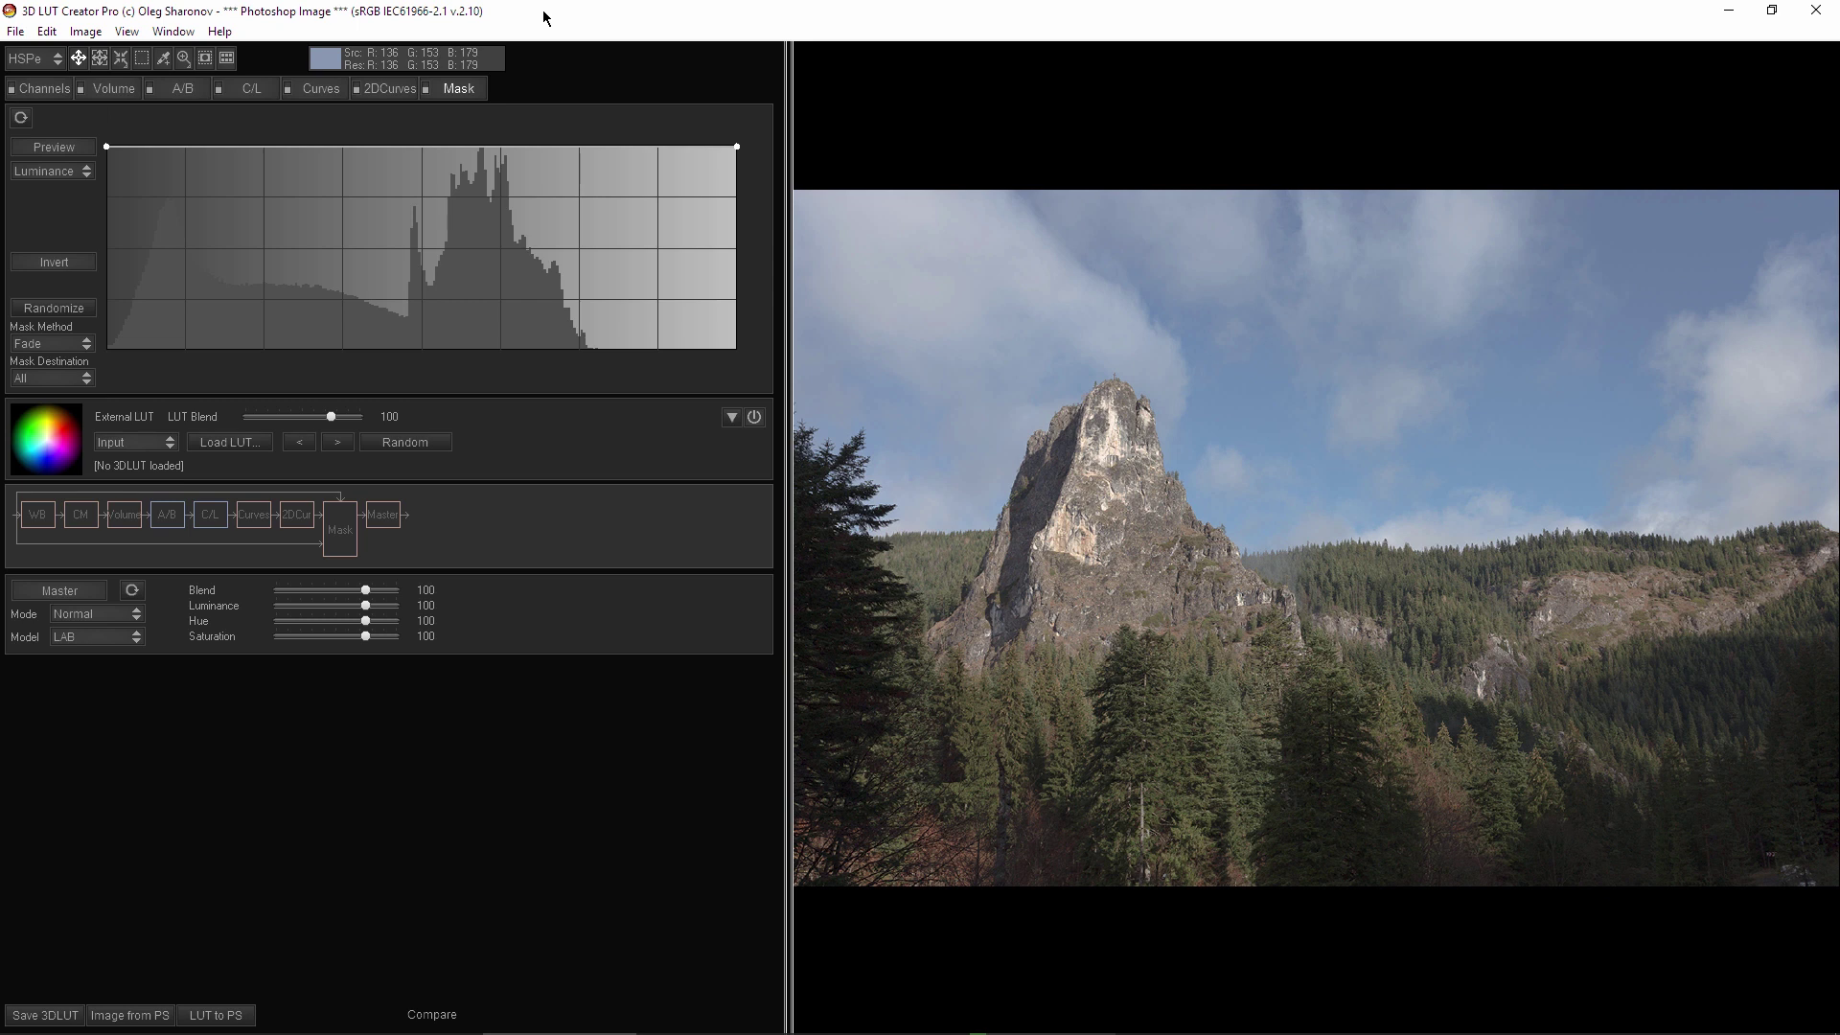
# - Make an S-shaped luminance curve by raising the highlights and lowering the shadows
pyautogui.click(321, 87)
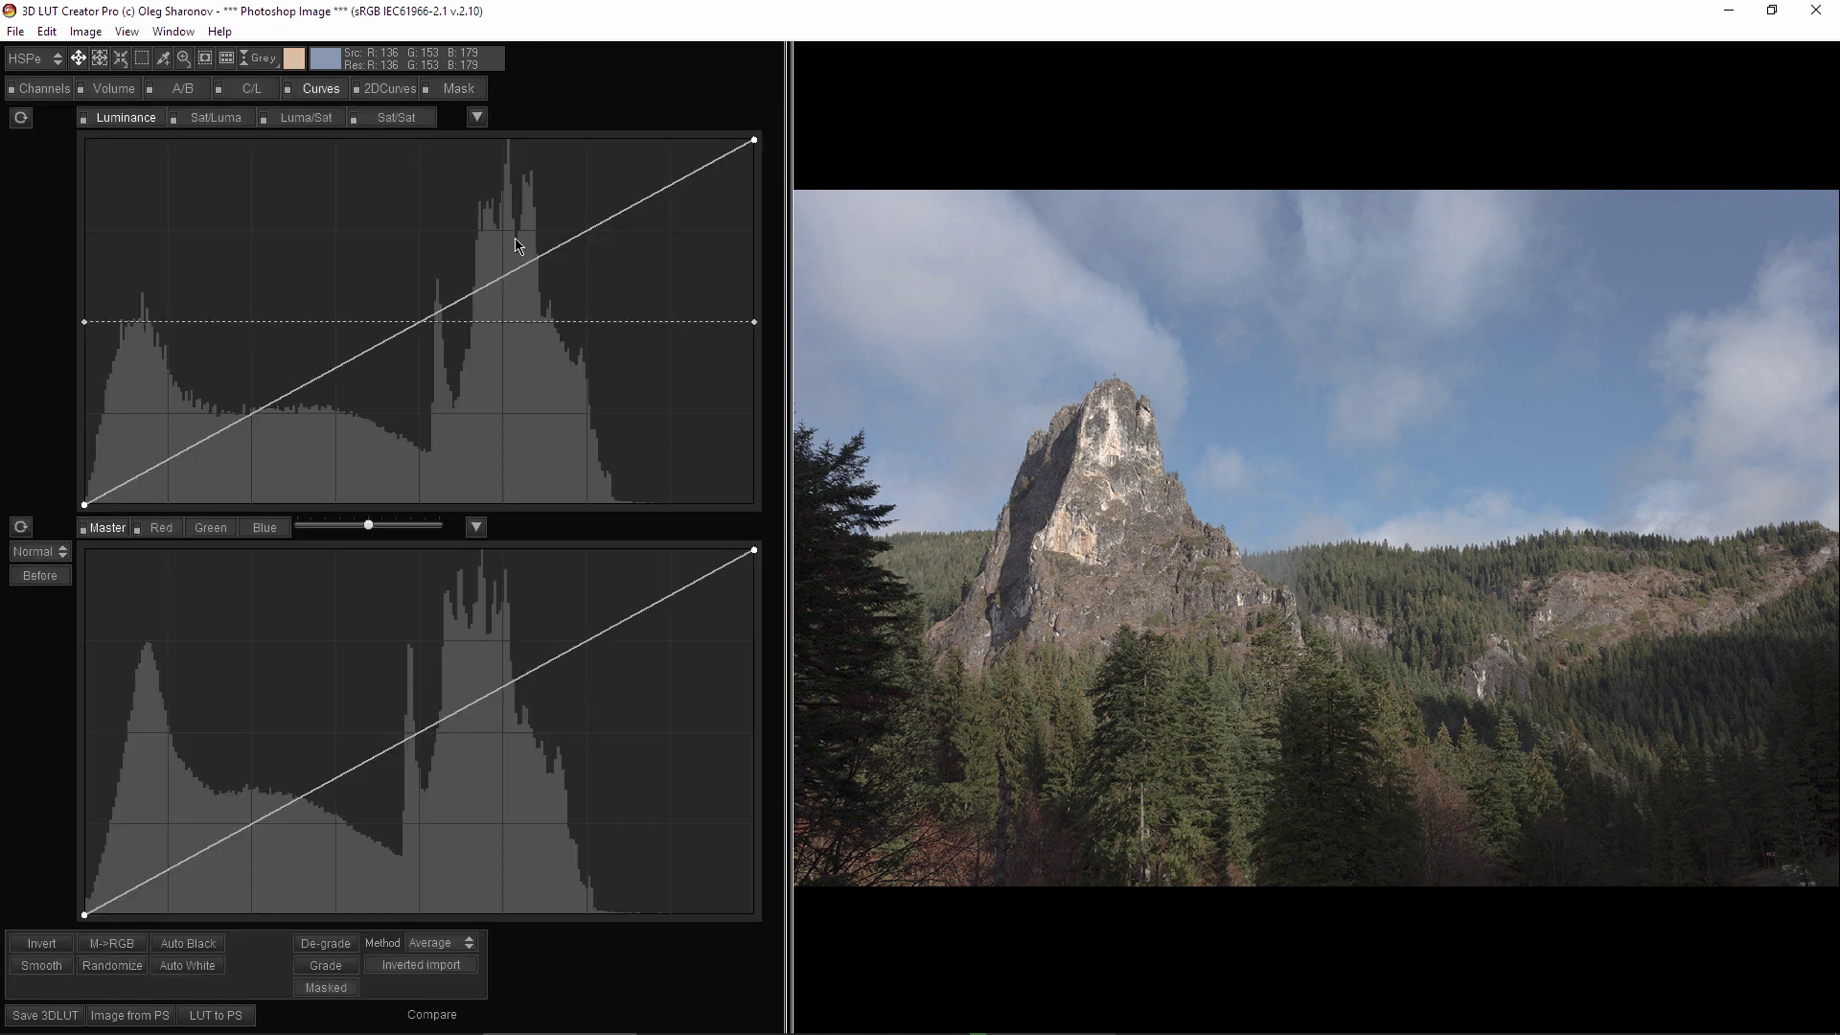
pyautogui.moveTo(515, 276); pyautogui.dragTo(519, 230)
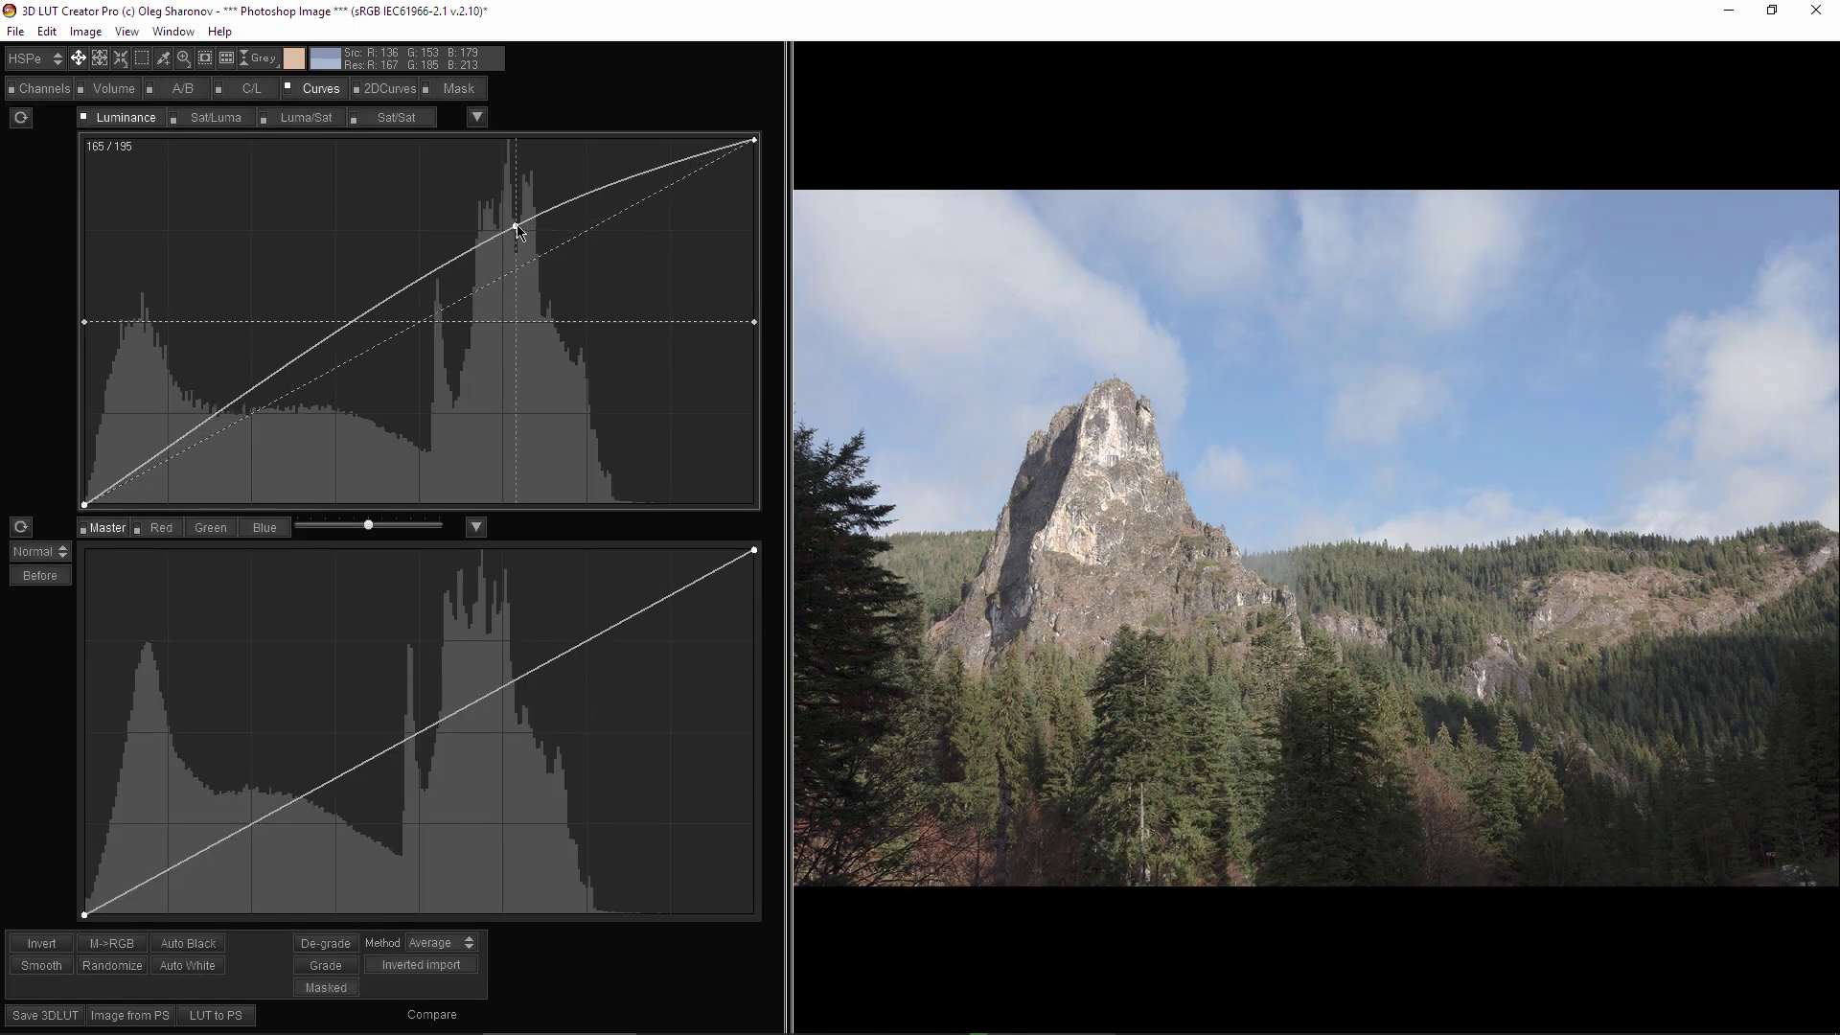
pyautogui.moveTo(198, 437); pyautogui.dragTo(225, 463)
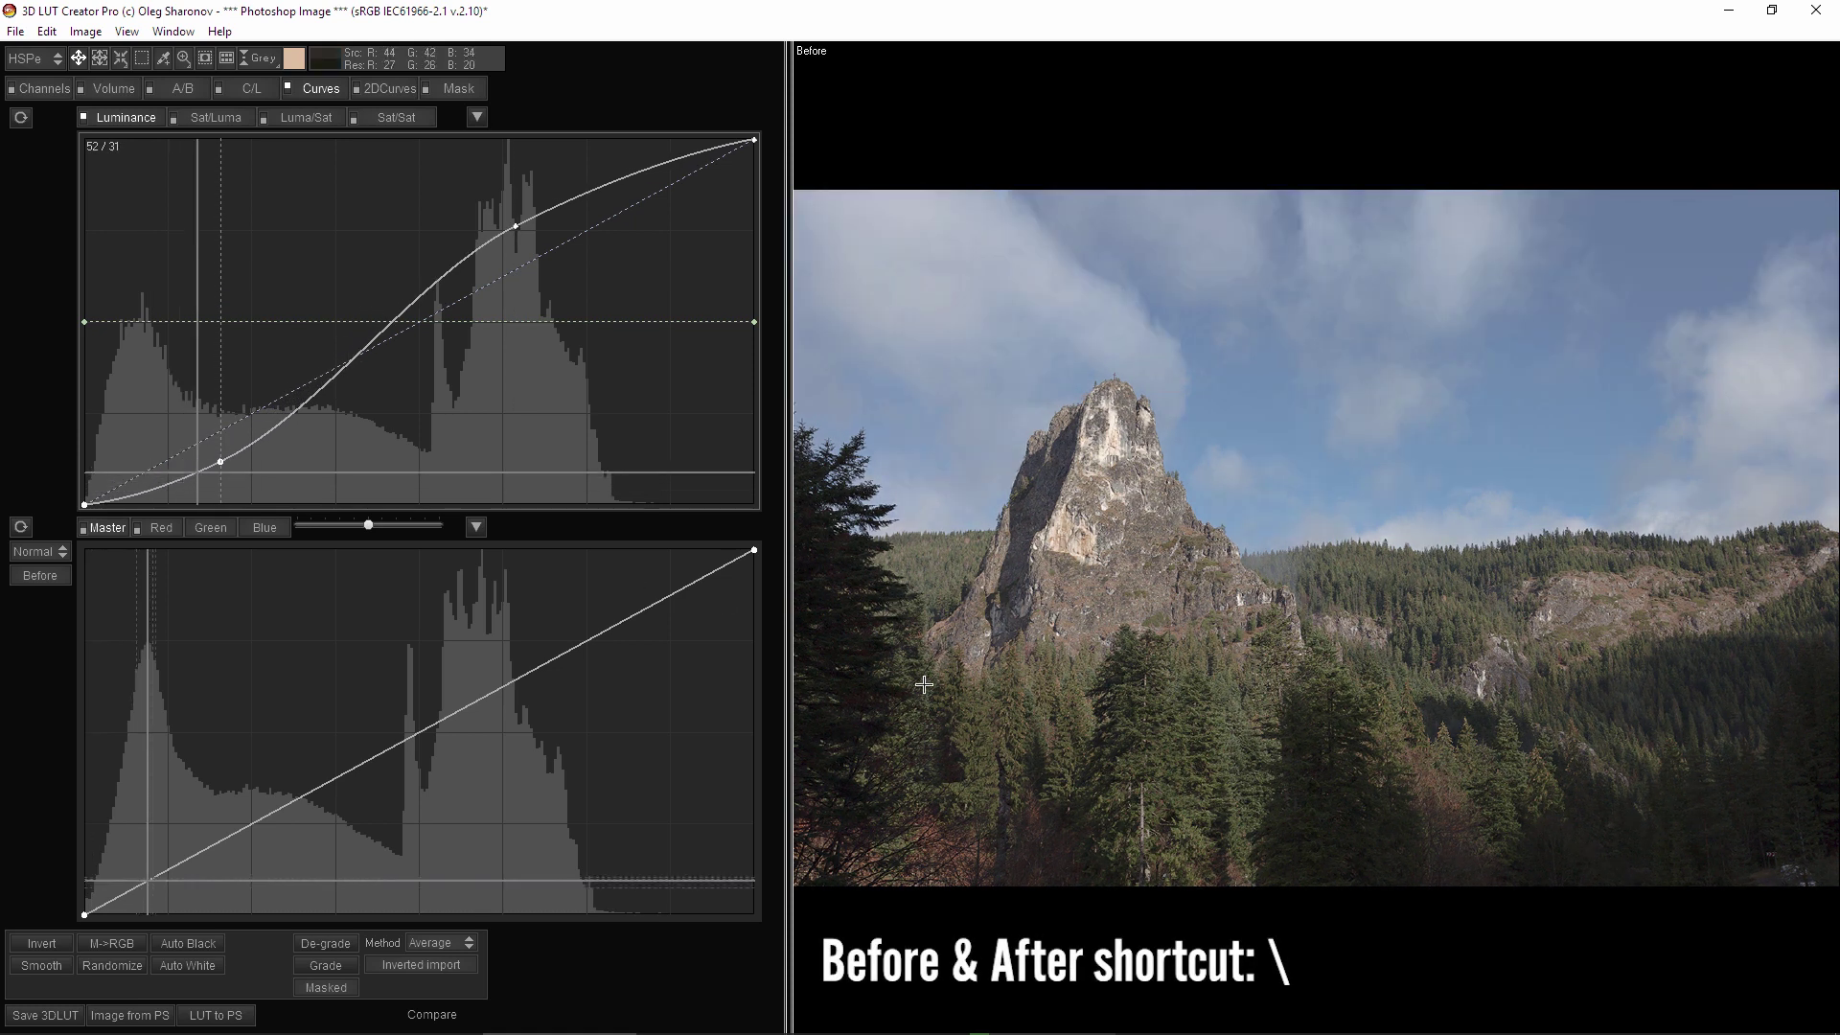
pyautogui.press('\\')
# - Compare the graded photo with the original, first stacked, then side by side
pyautogui.click(434, 1016)
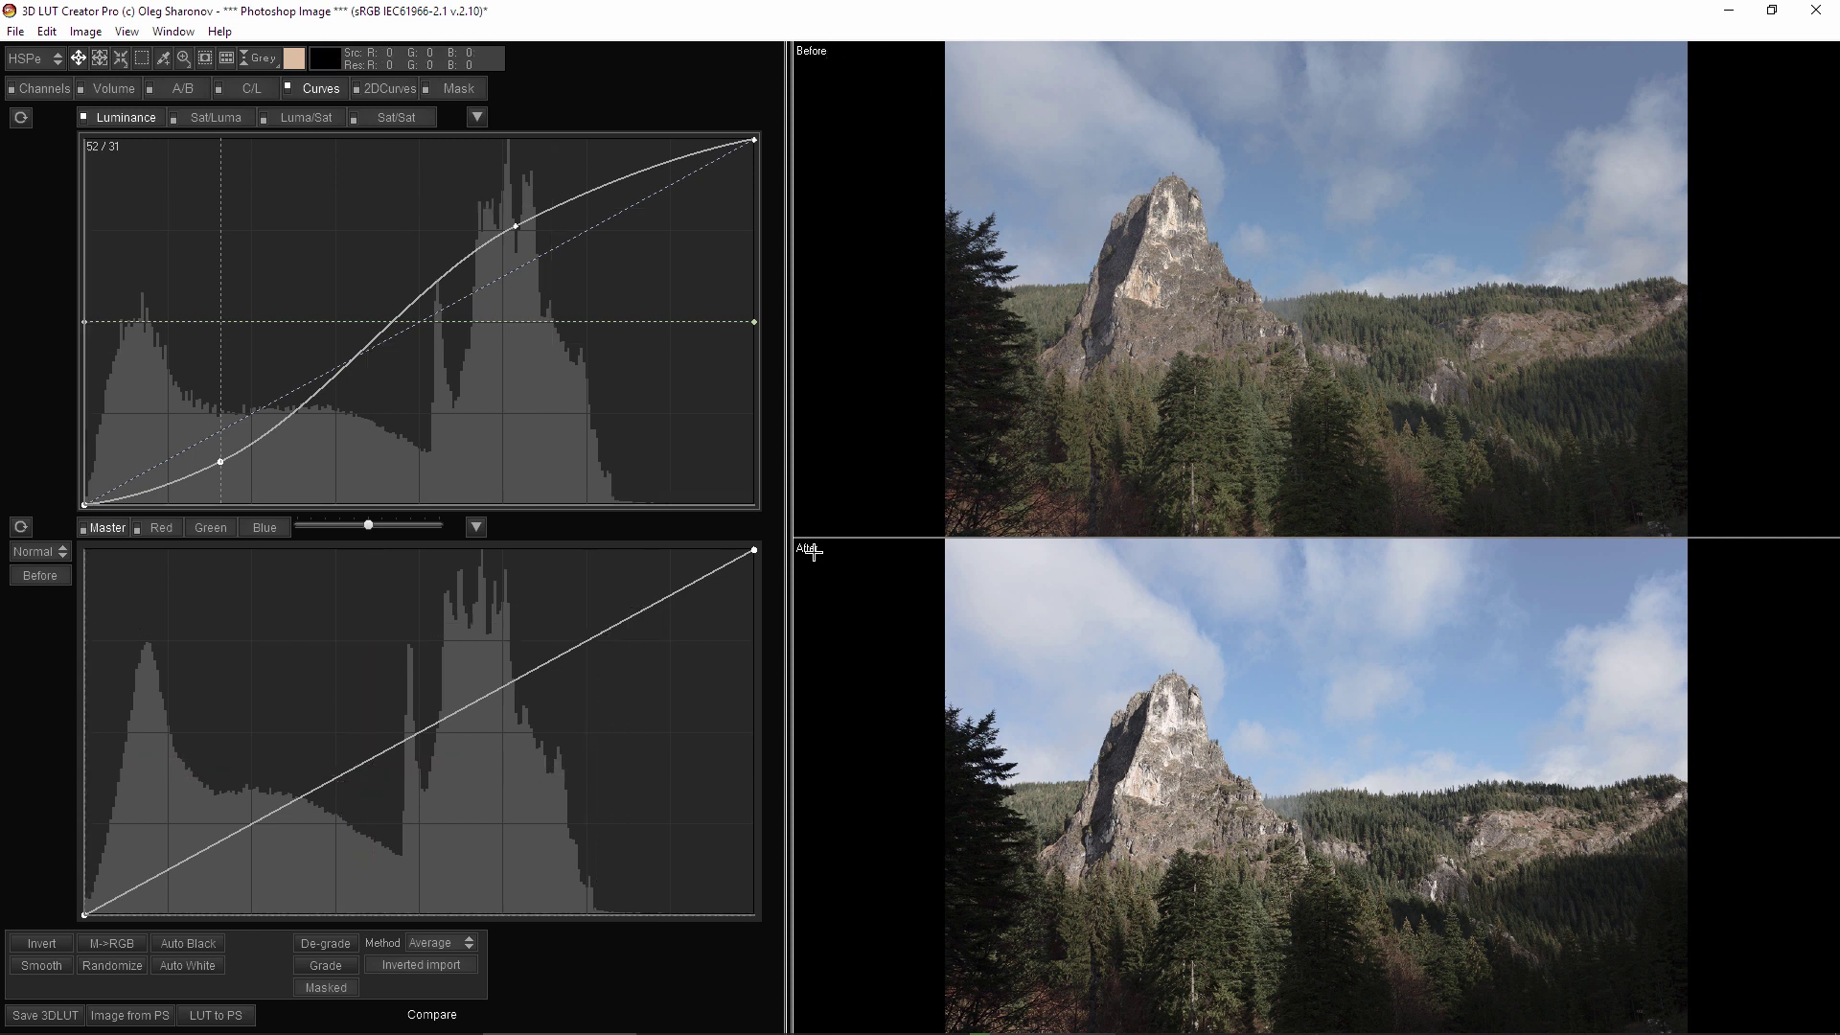
pyautogui.click(432, 1014)
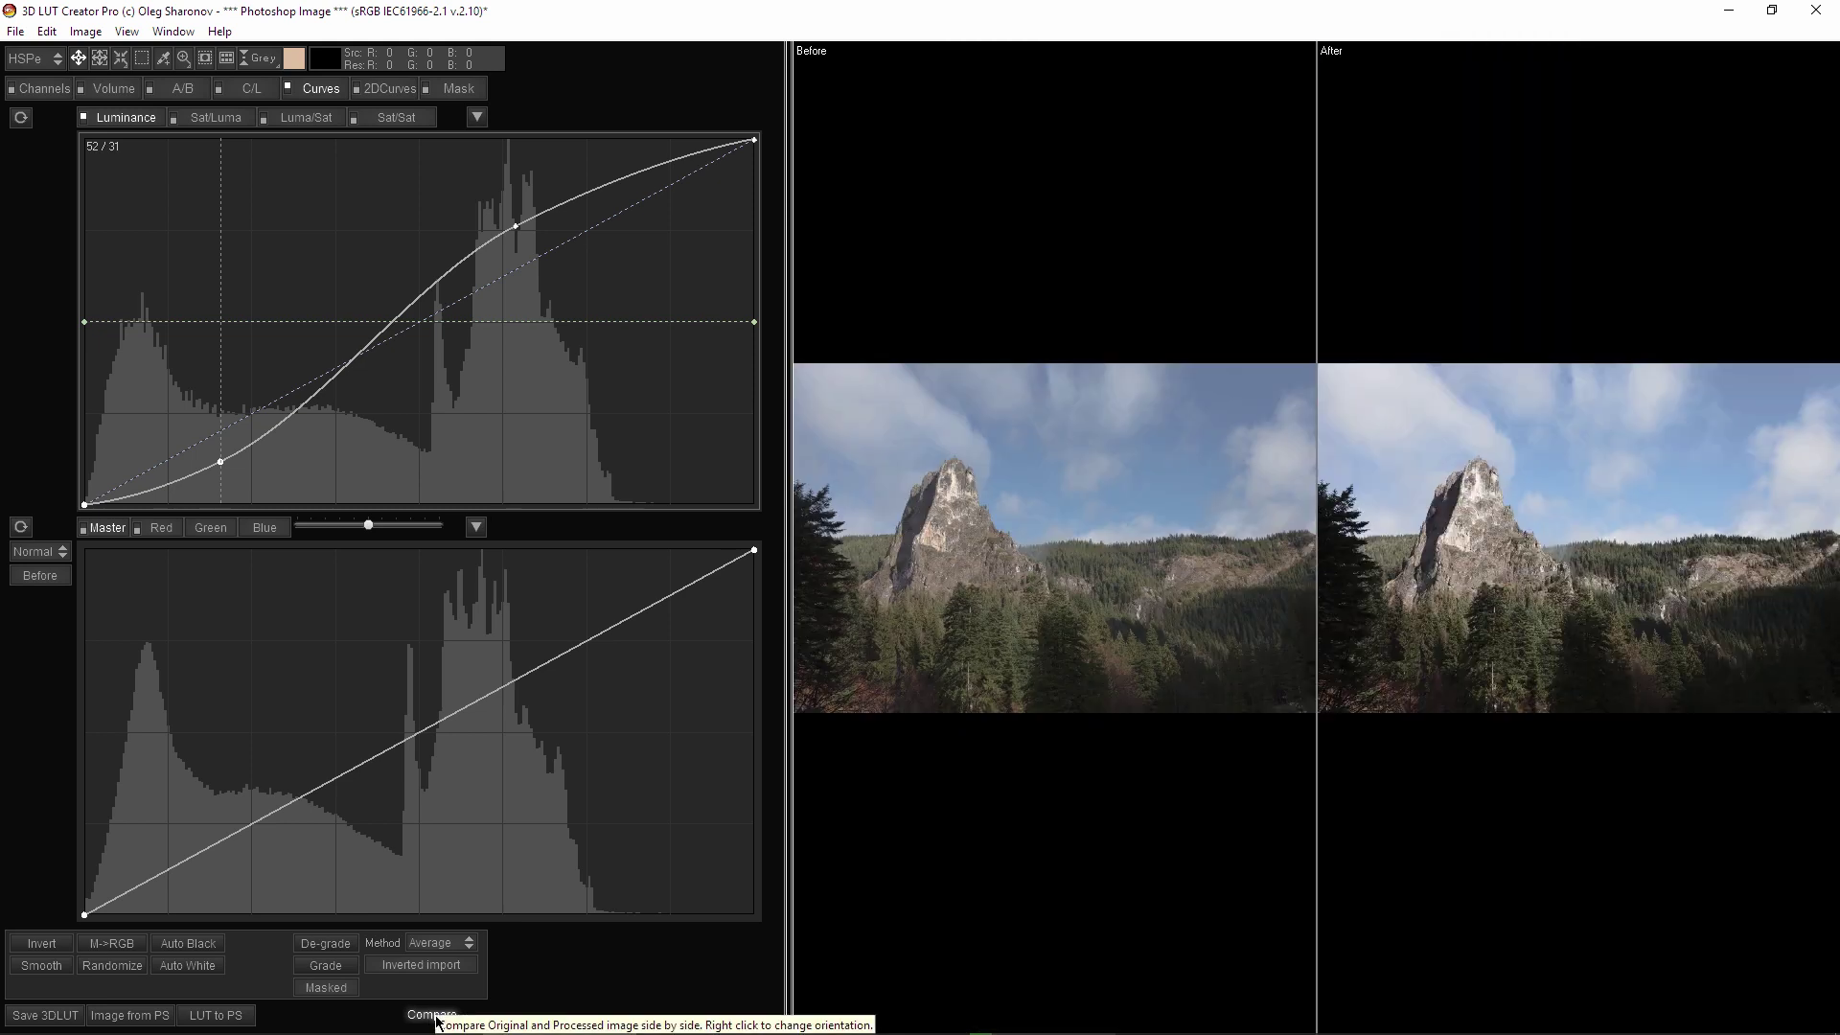
# - Switch the comparison to stacked views and set the A/B grid colour model to LAB
pyautogui.rightClick(440, 1020)
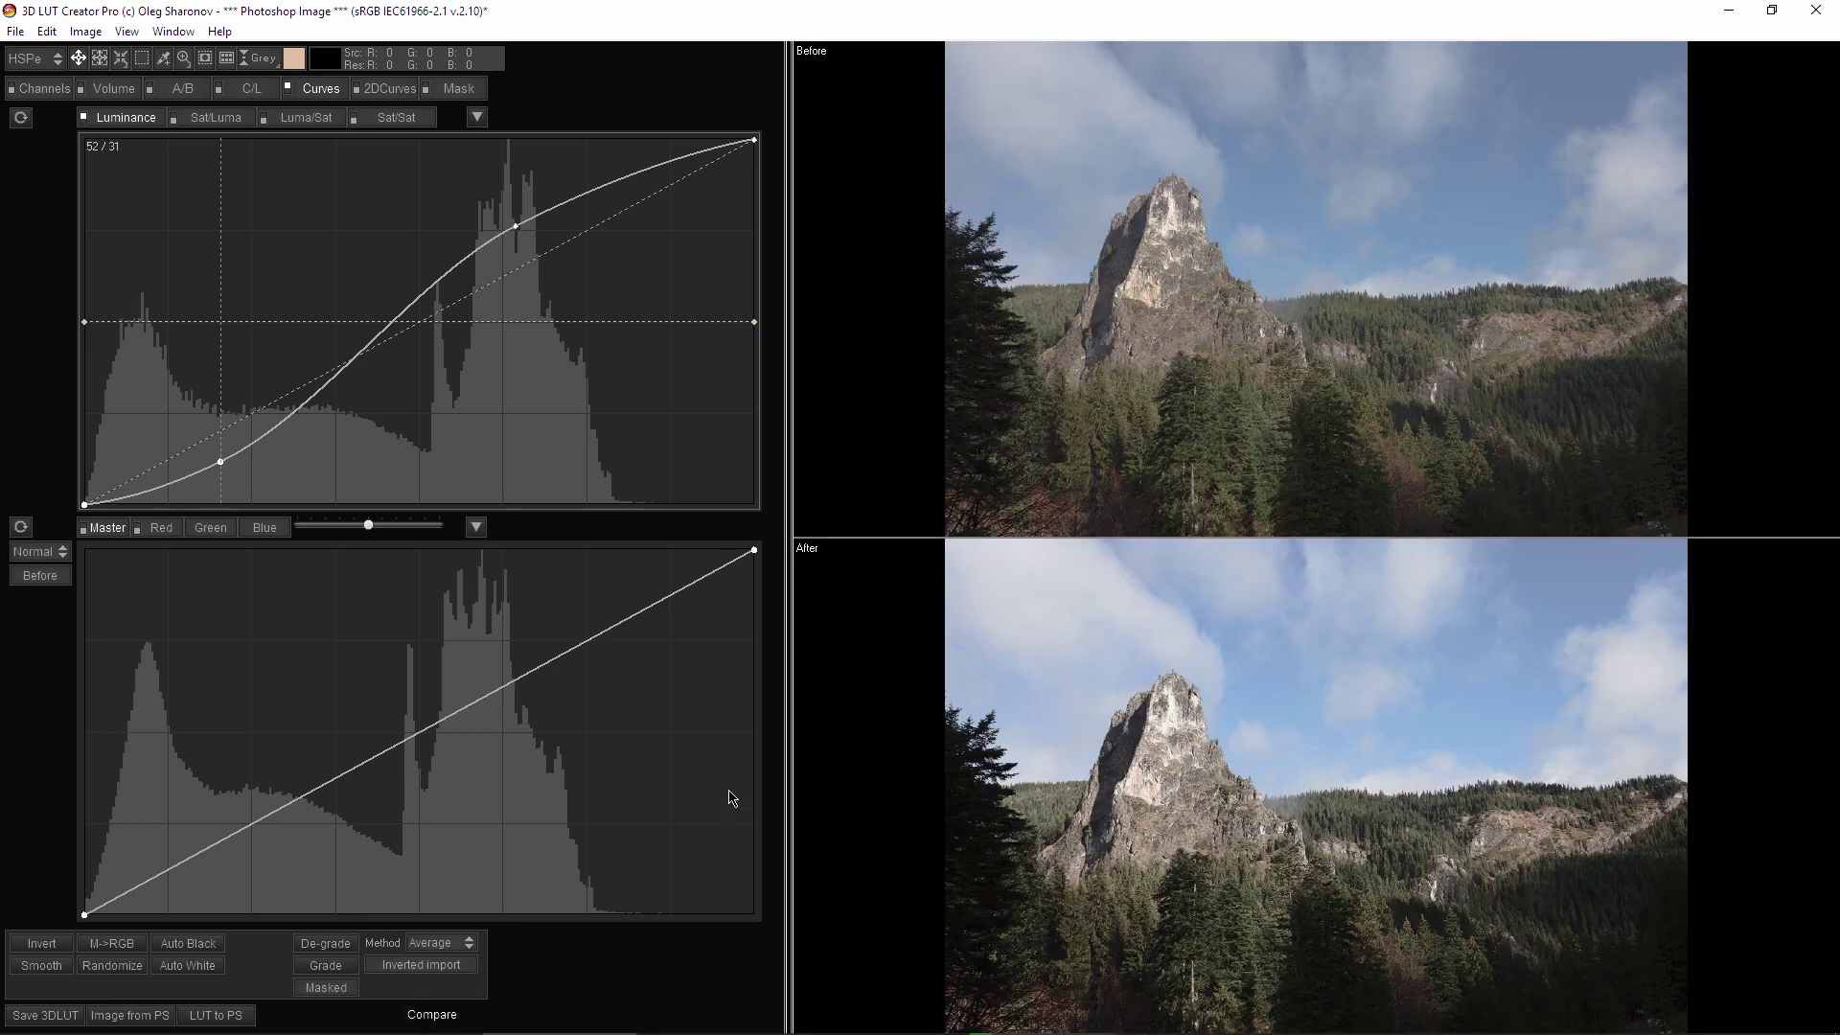
pyautogui.click(179, 87)
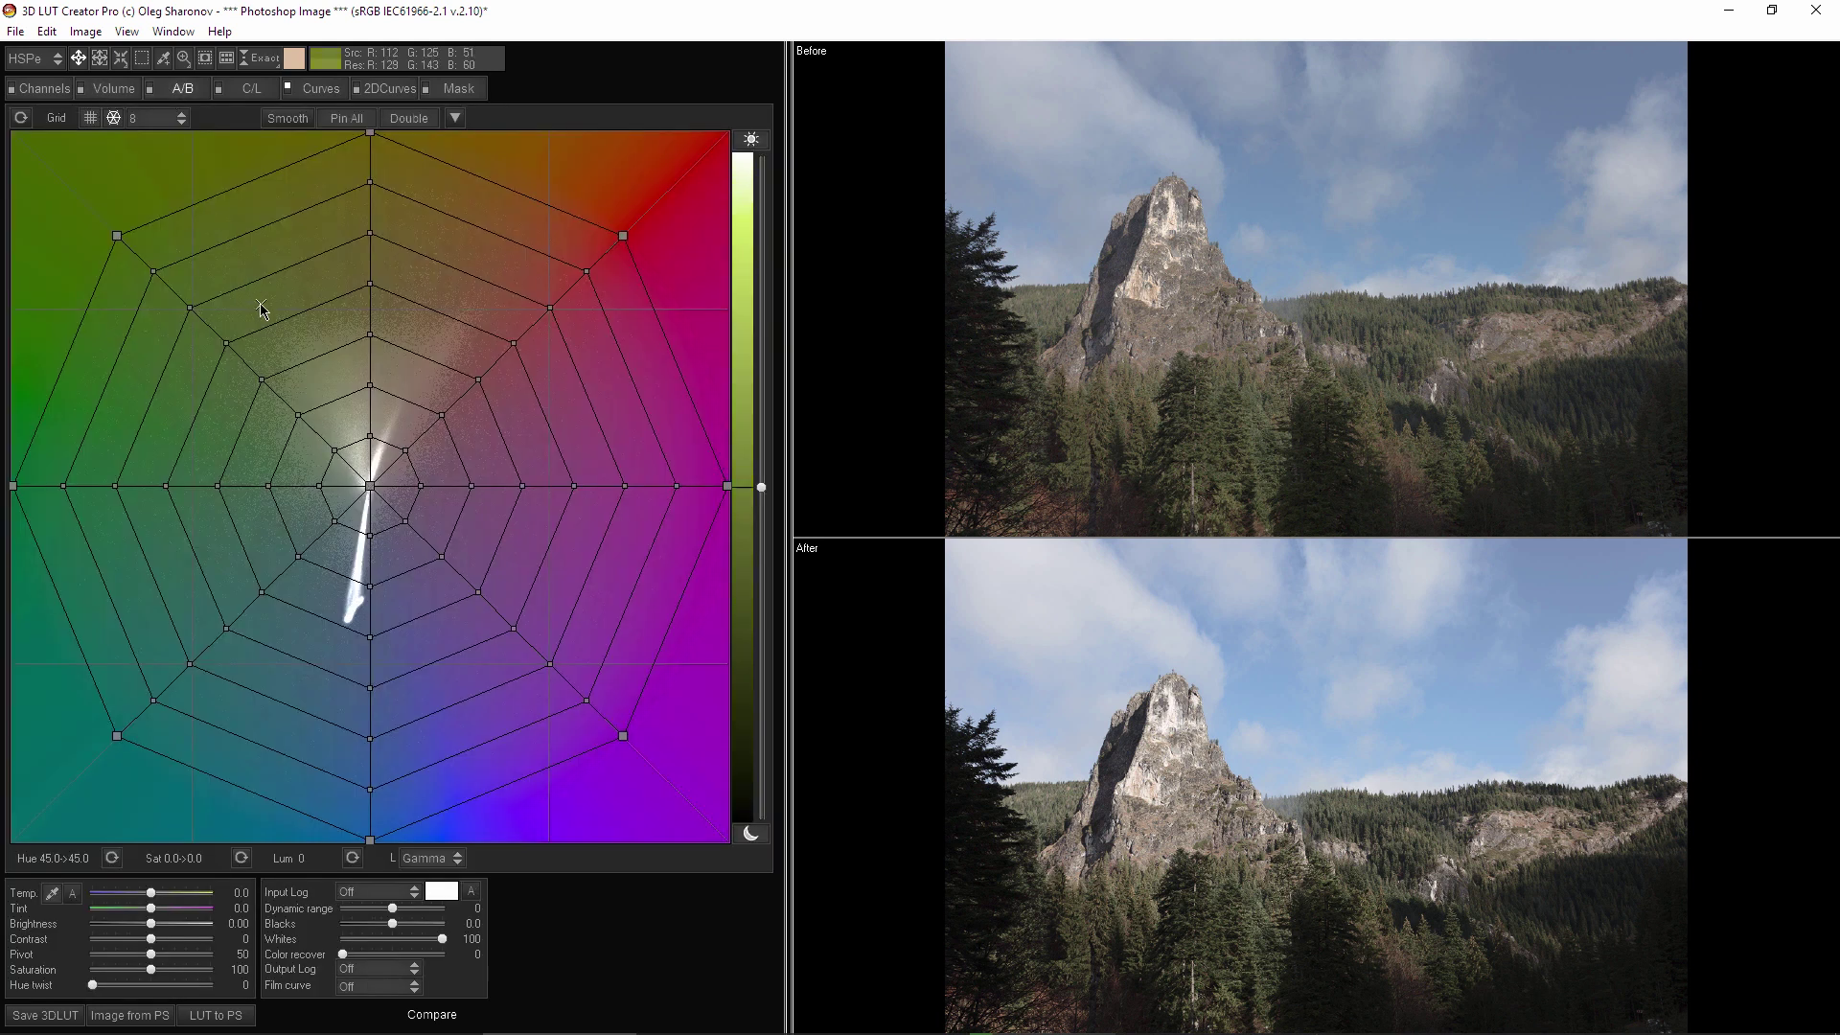
pyautogui.click(30, 57)
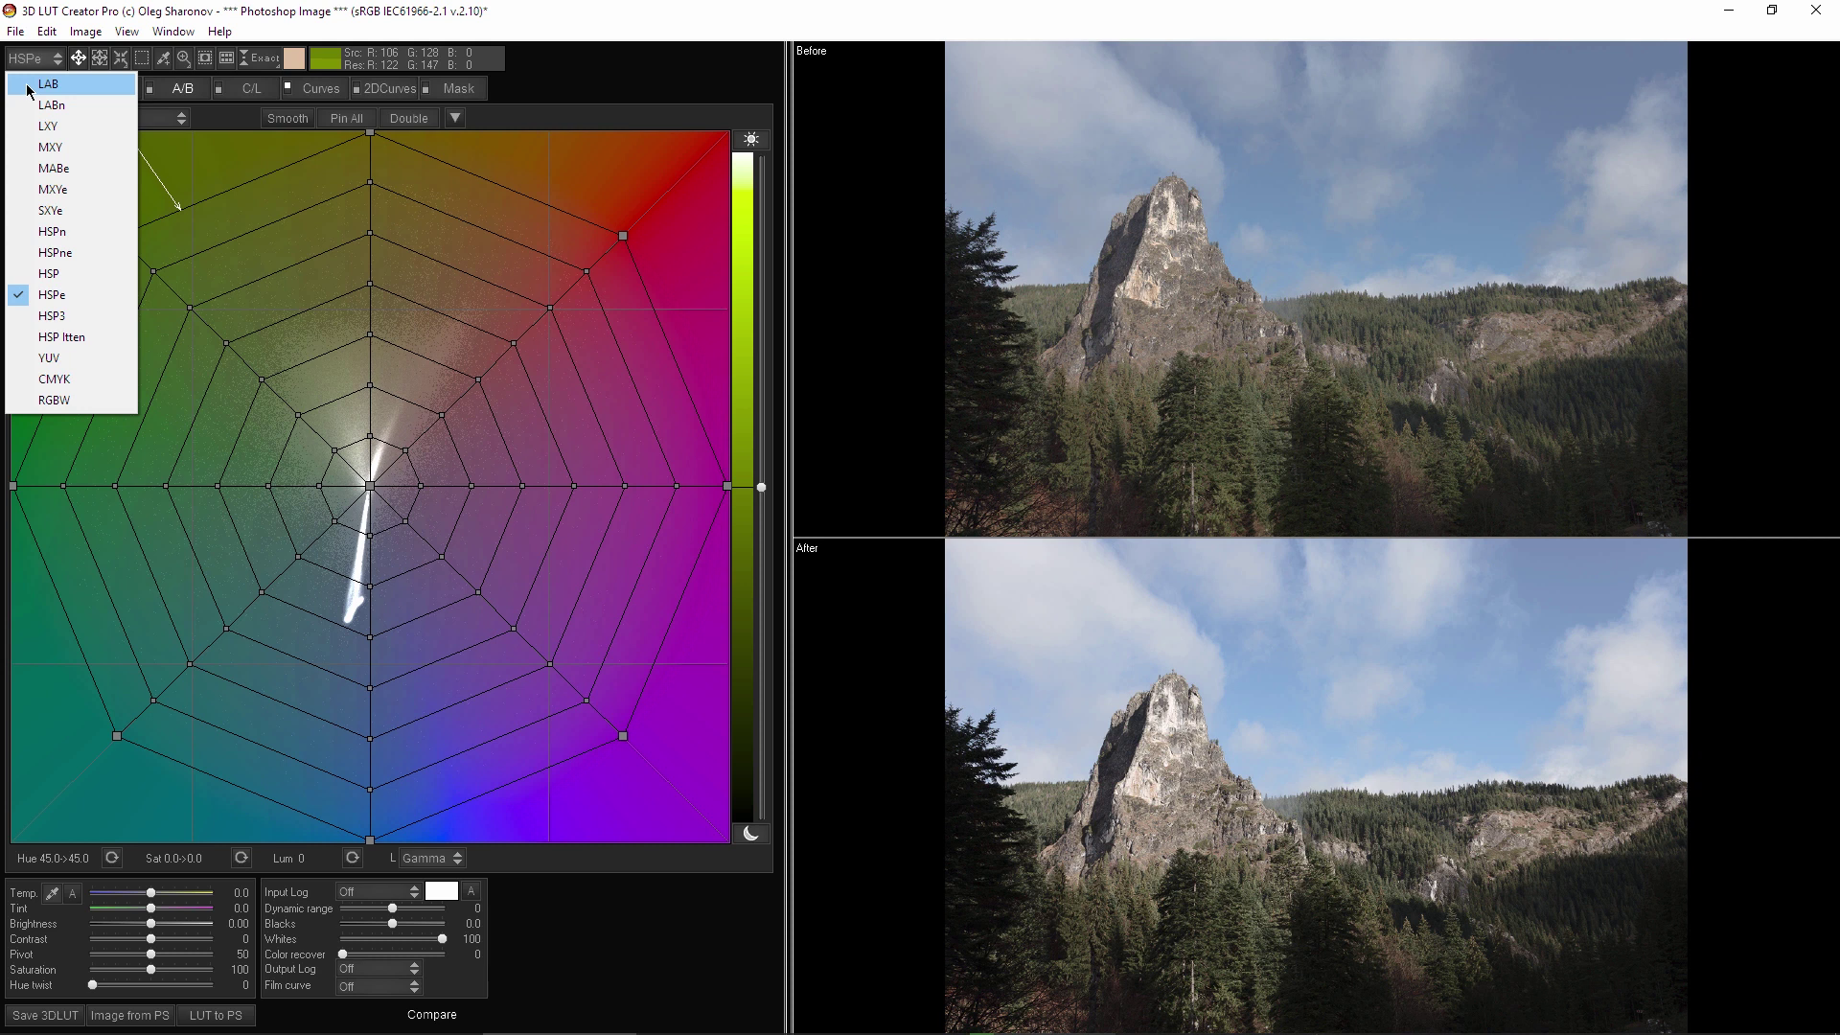
pyautogui.click(46, 83)
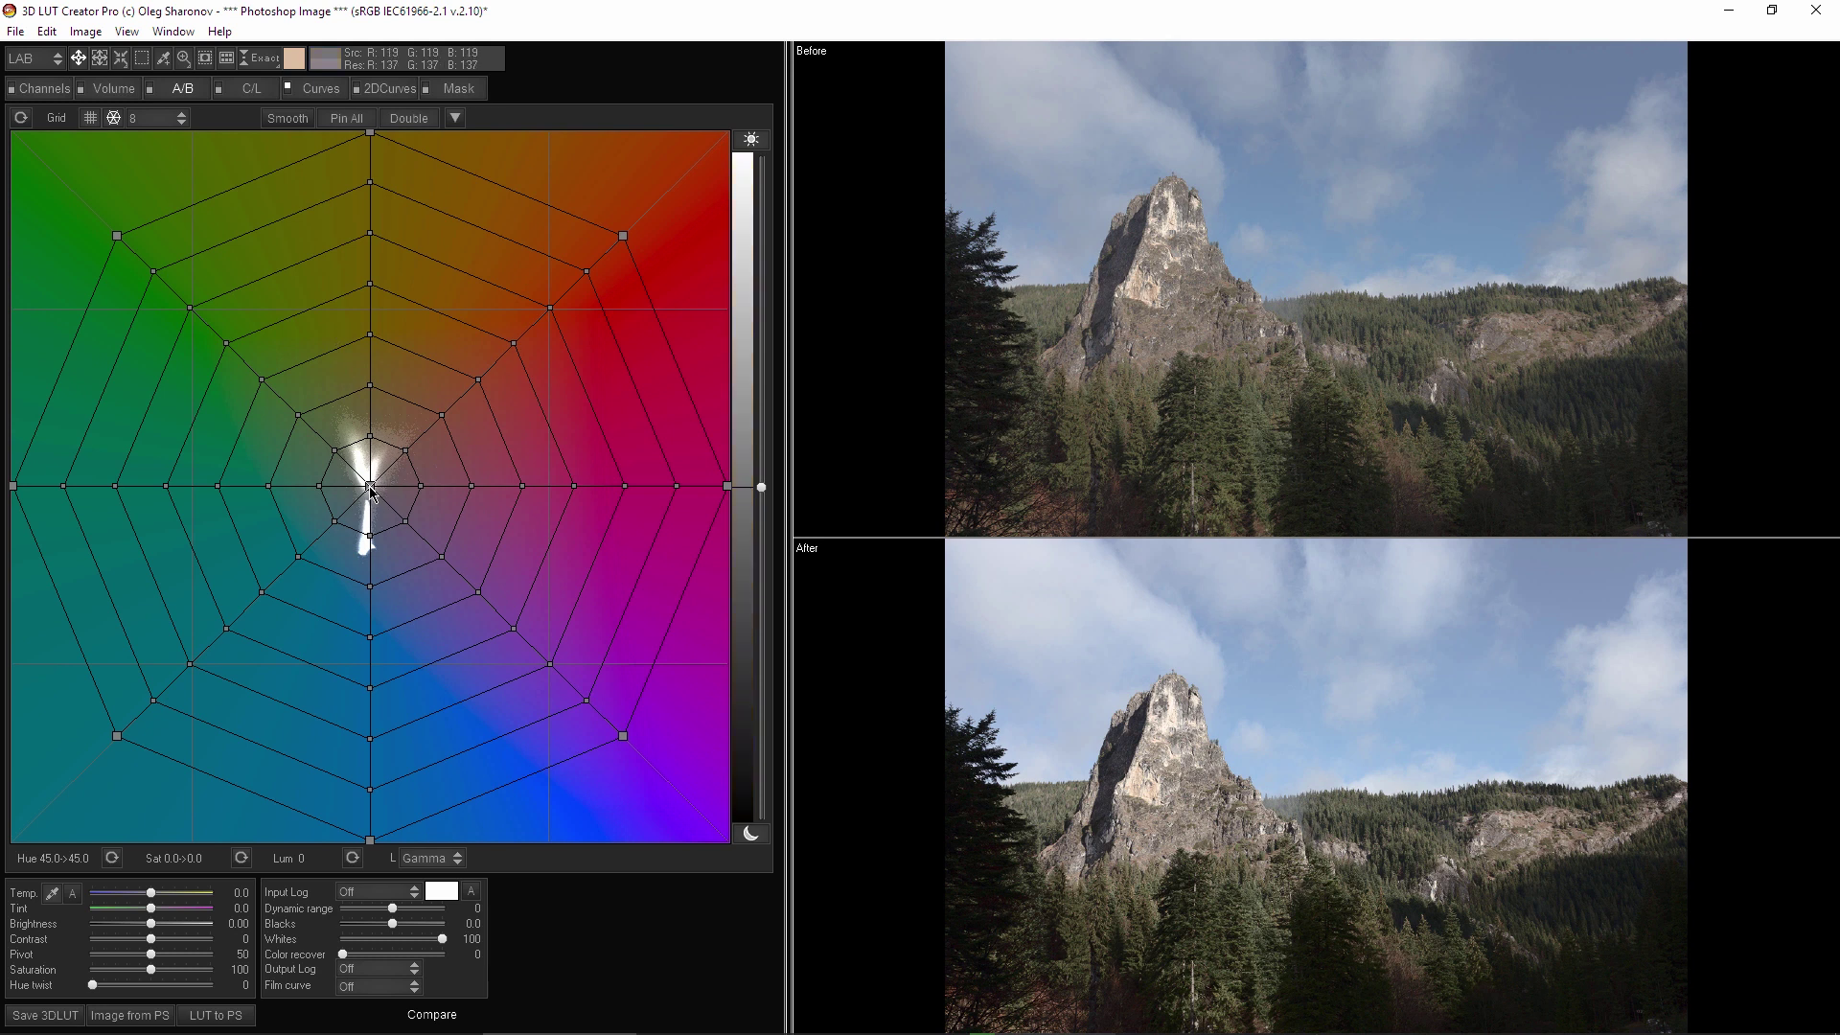
# - Return to a single preview, nudge the green grid corner, and check before/after
pyautogui.click(434, 1015)
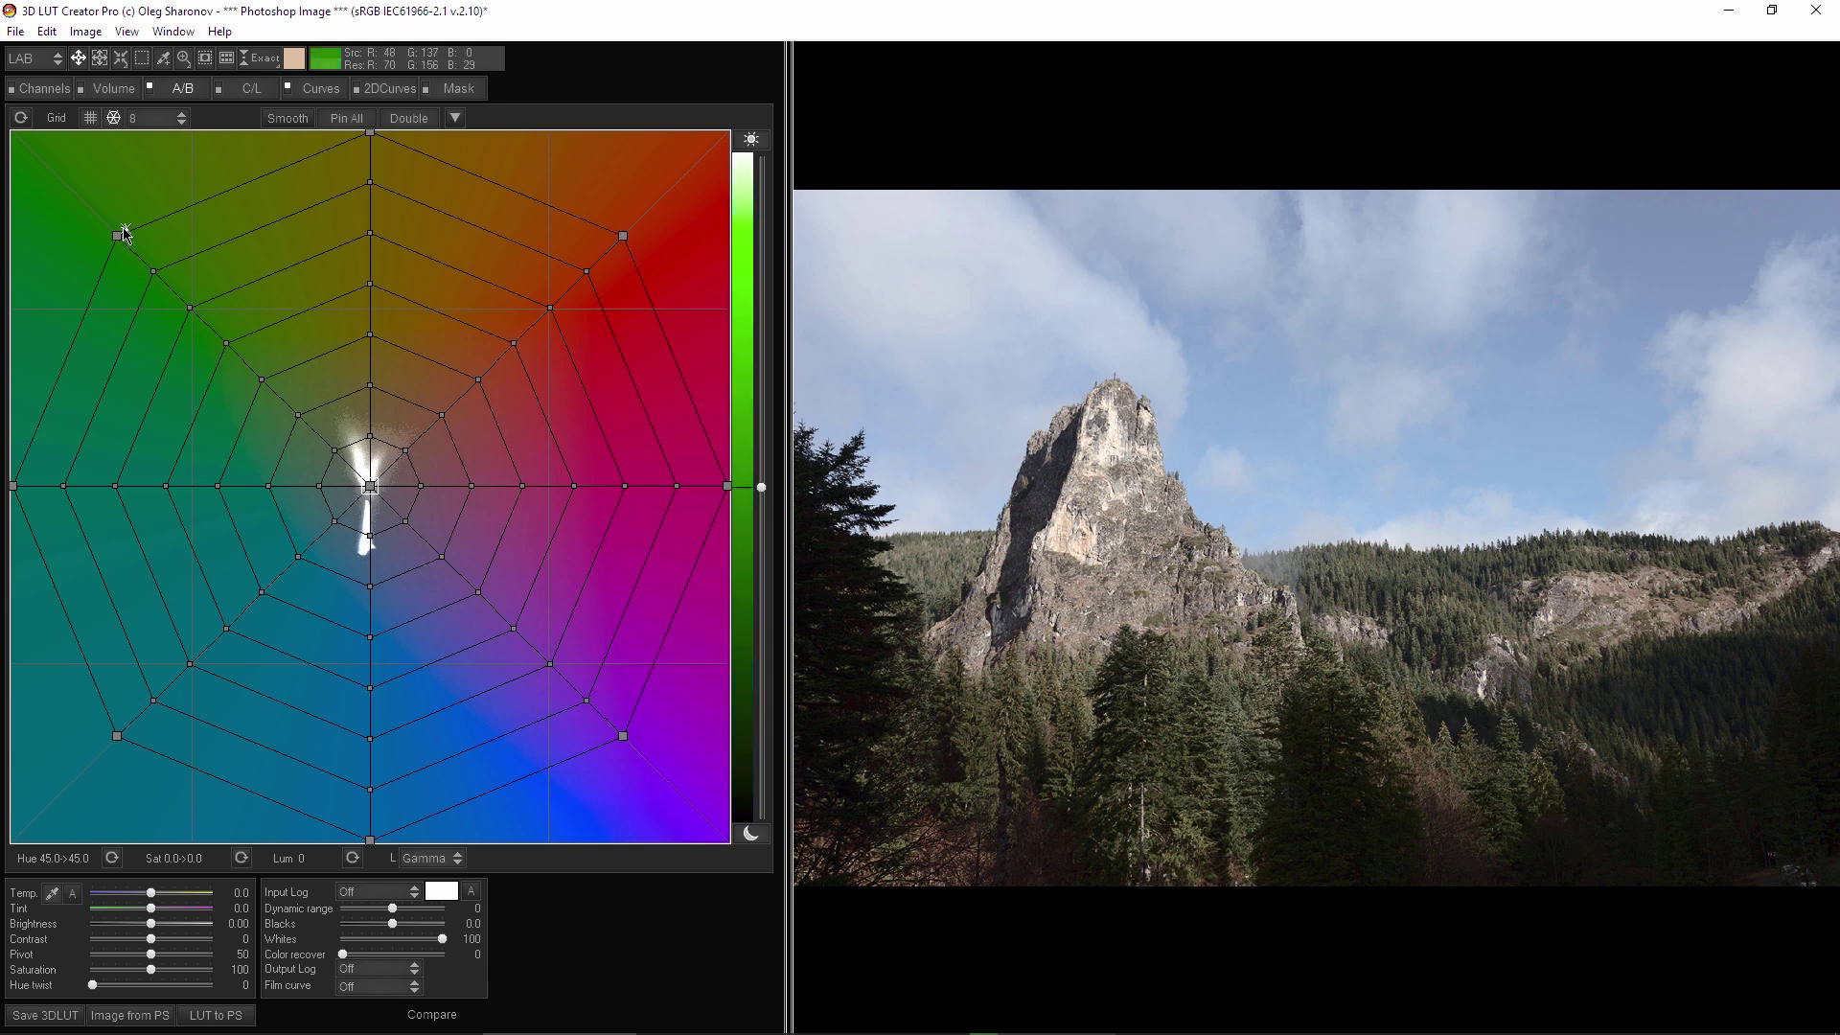
pyautogui.moveTo(116, 237); pyautogui.dragTo(116, 237)
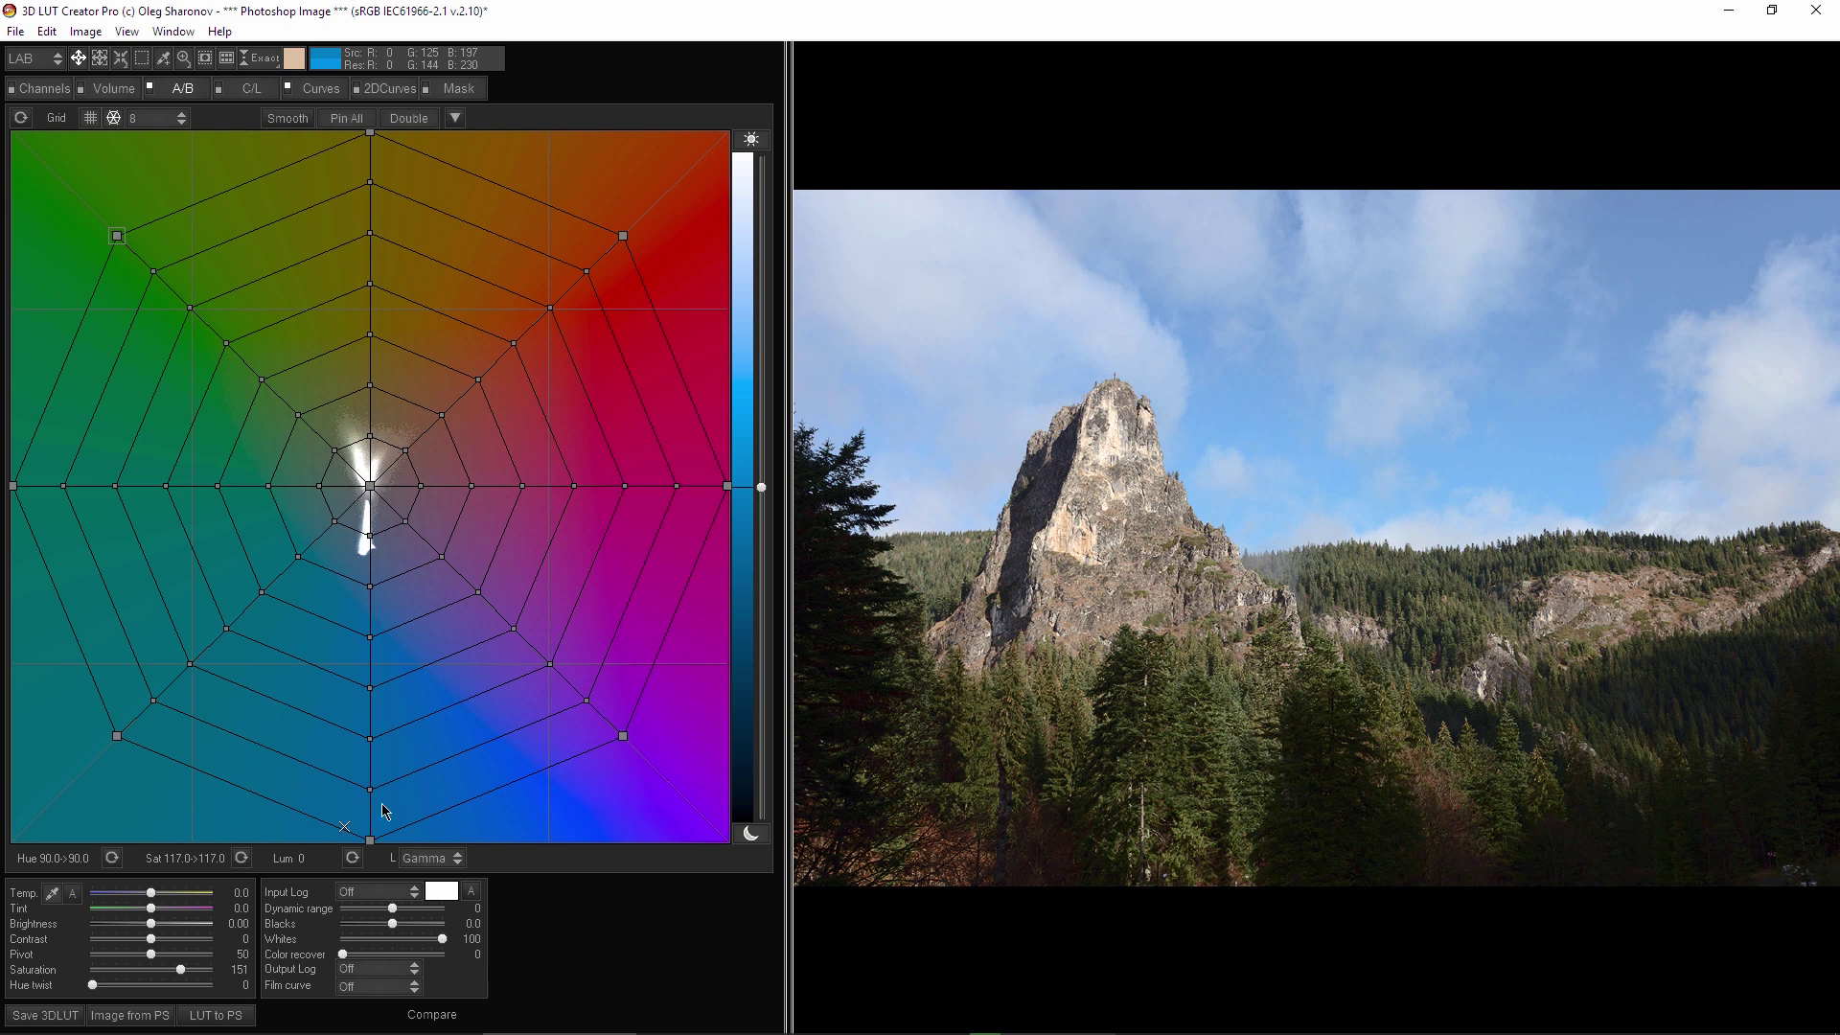
pyautogui.press('\\')
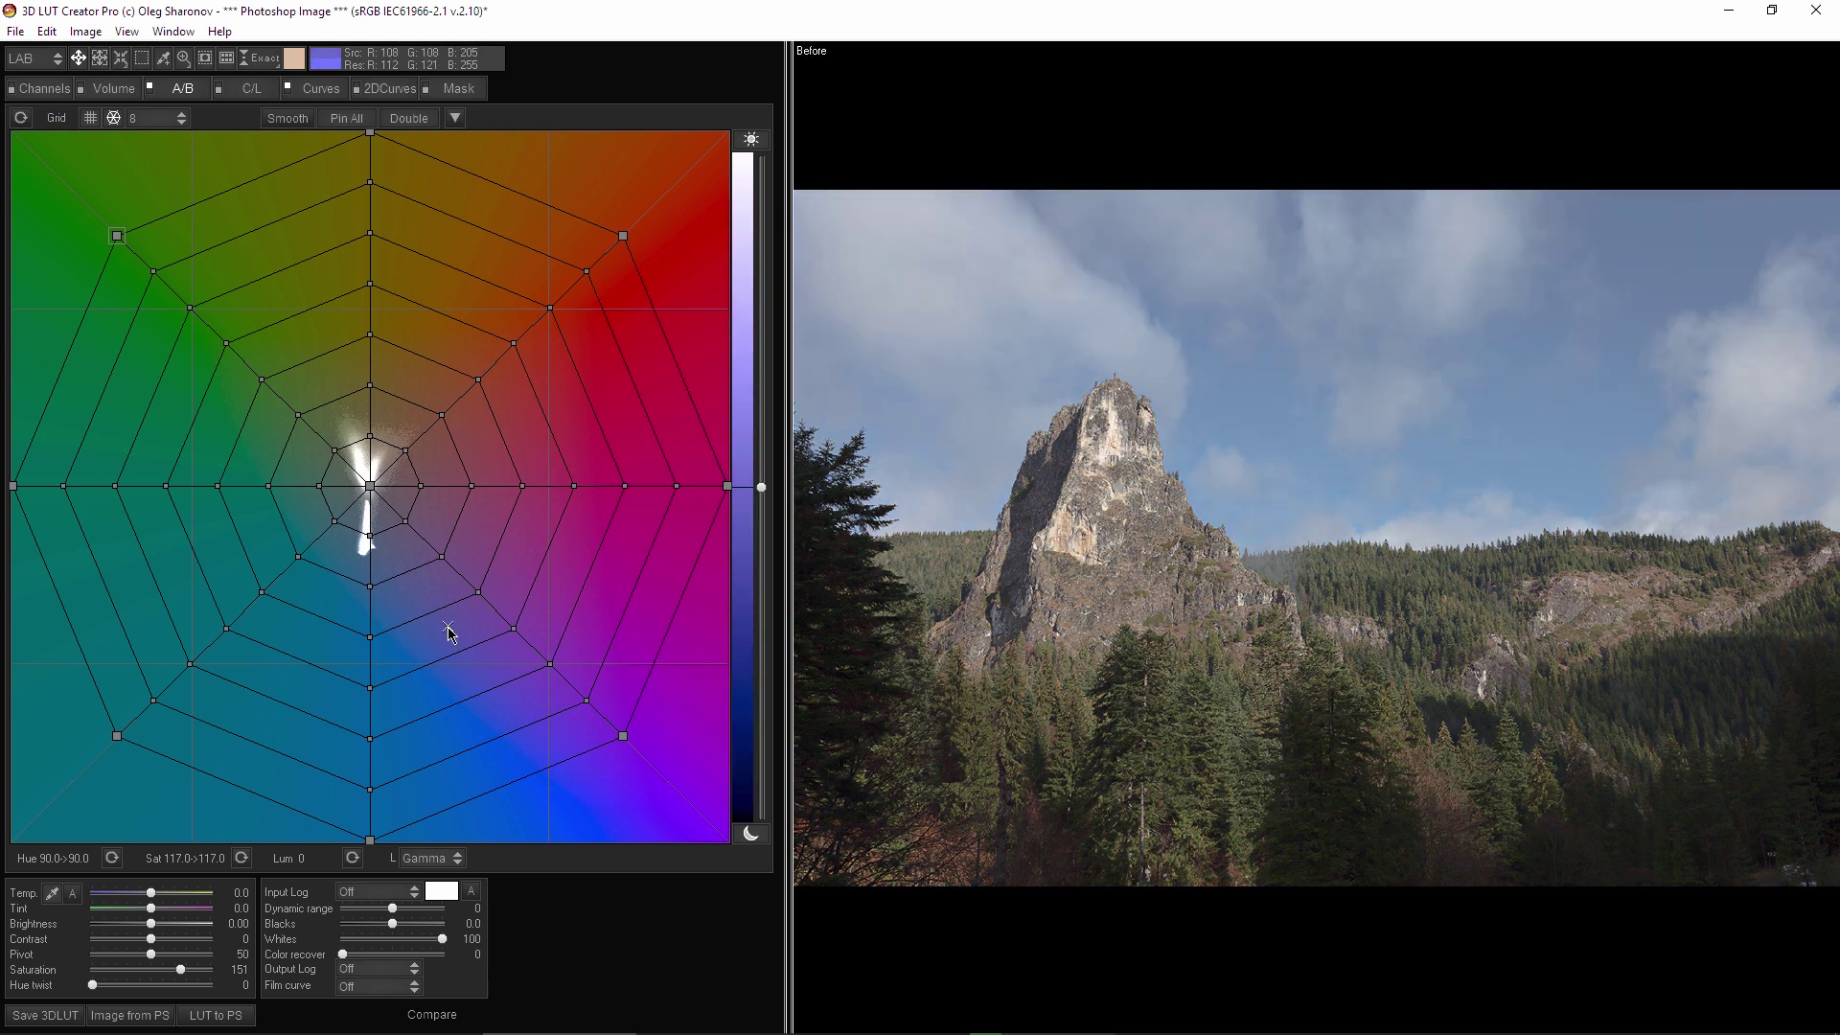
pyautogui.press('\\')
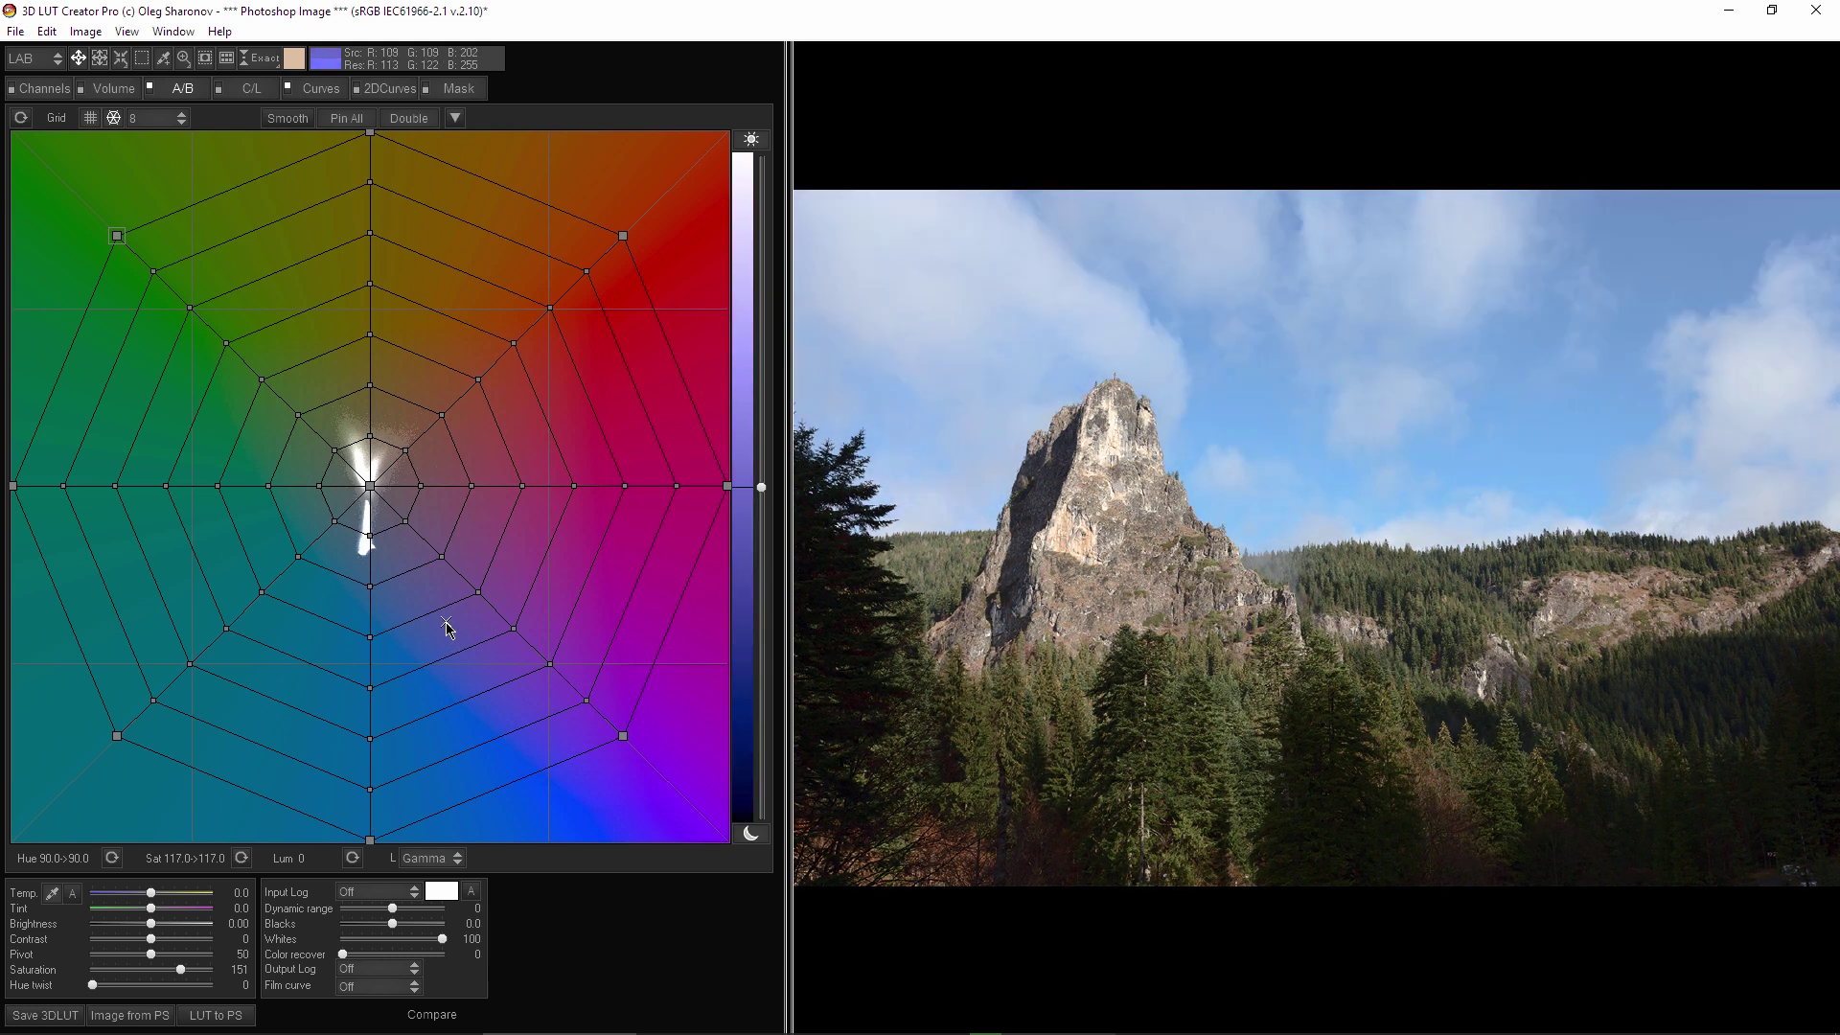
# - Check the original photo, then drag a grid point to intensify the greens
pyautogui.press('\\')
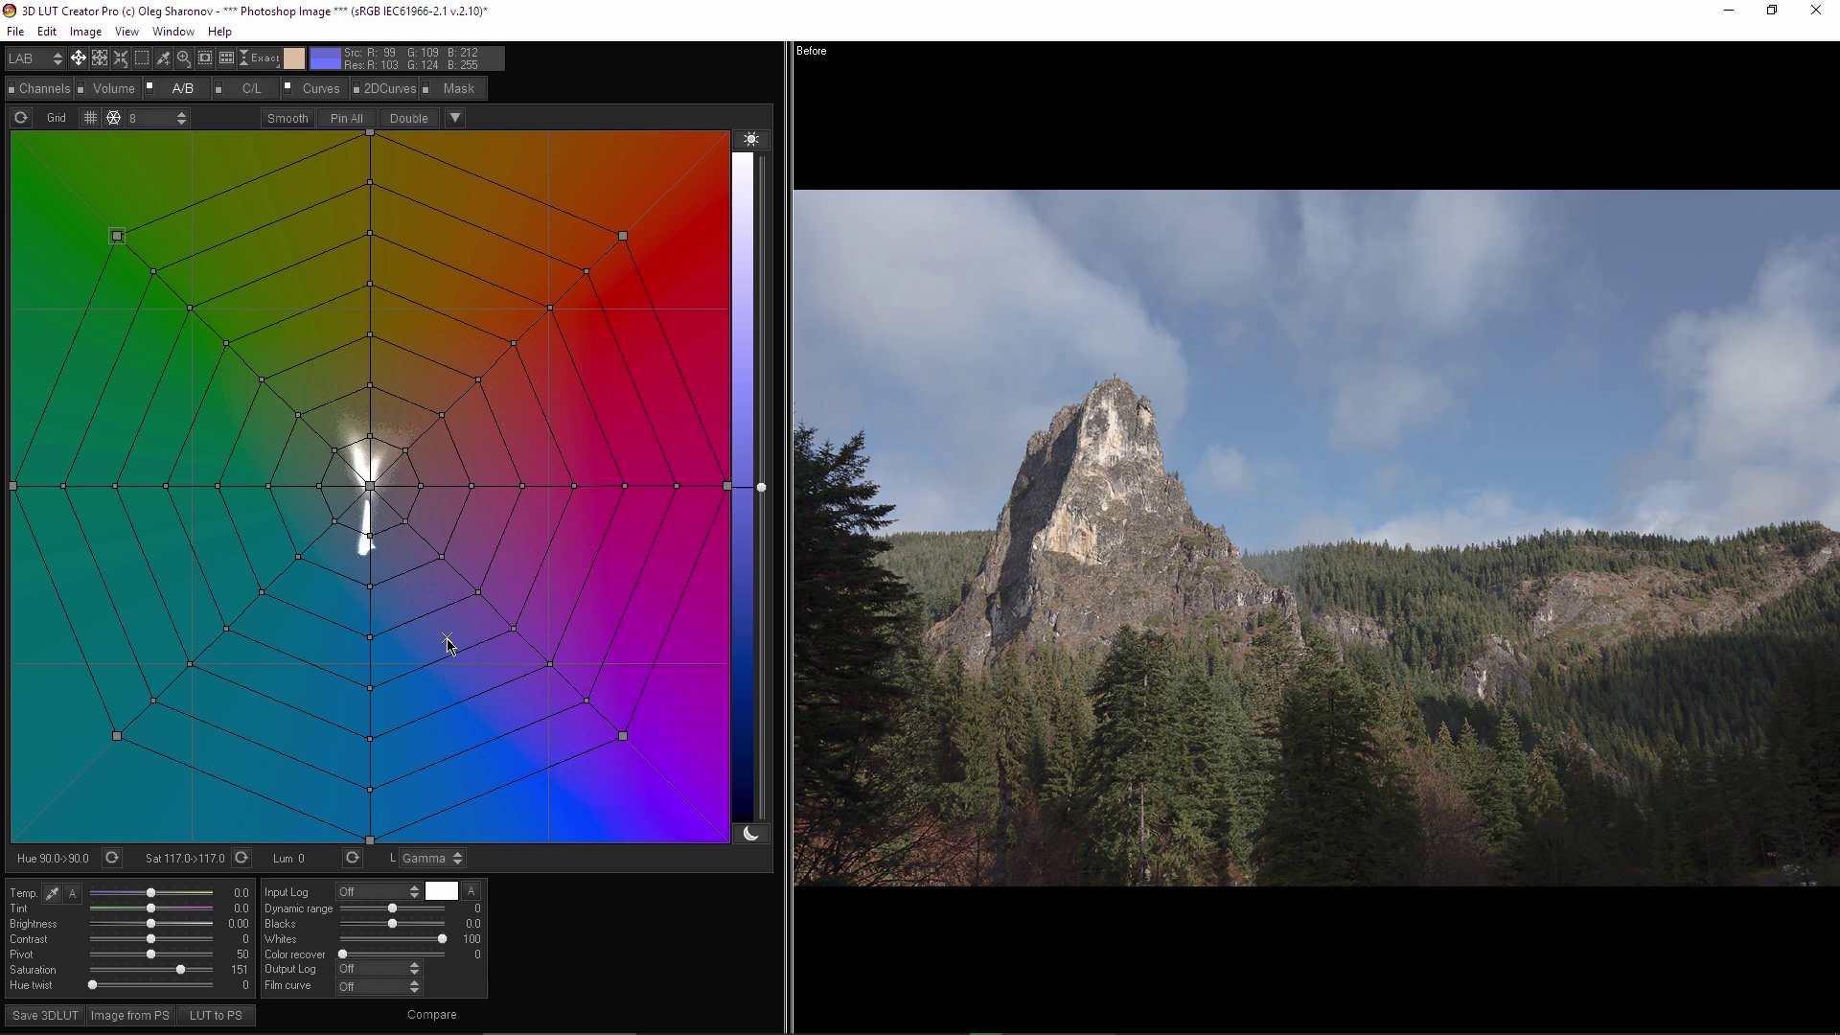
pyautogui.press('\\')
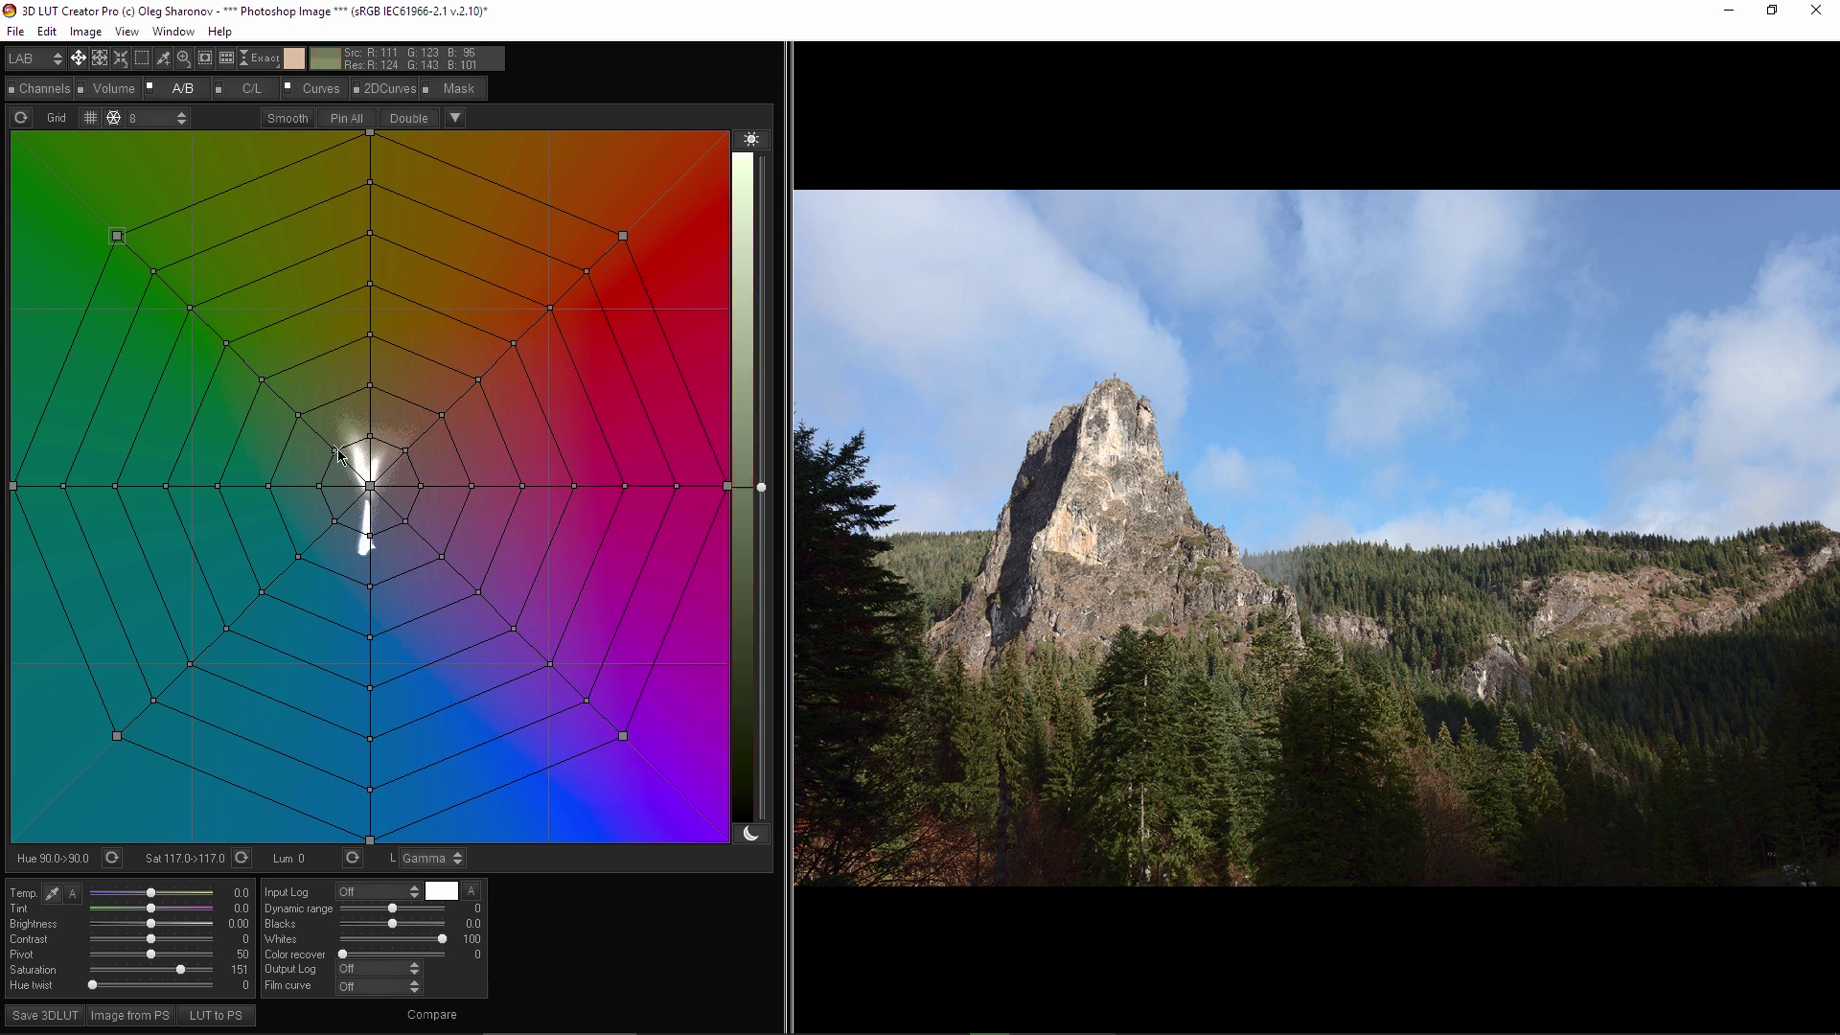
pyautogui.moveTo(333, 451); pyautogui.dragTo(130, 257)
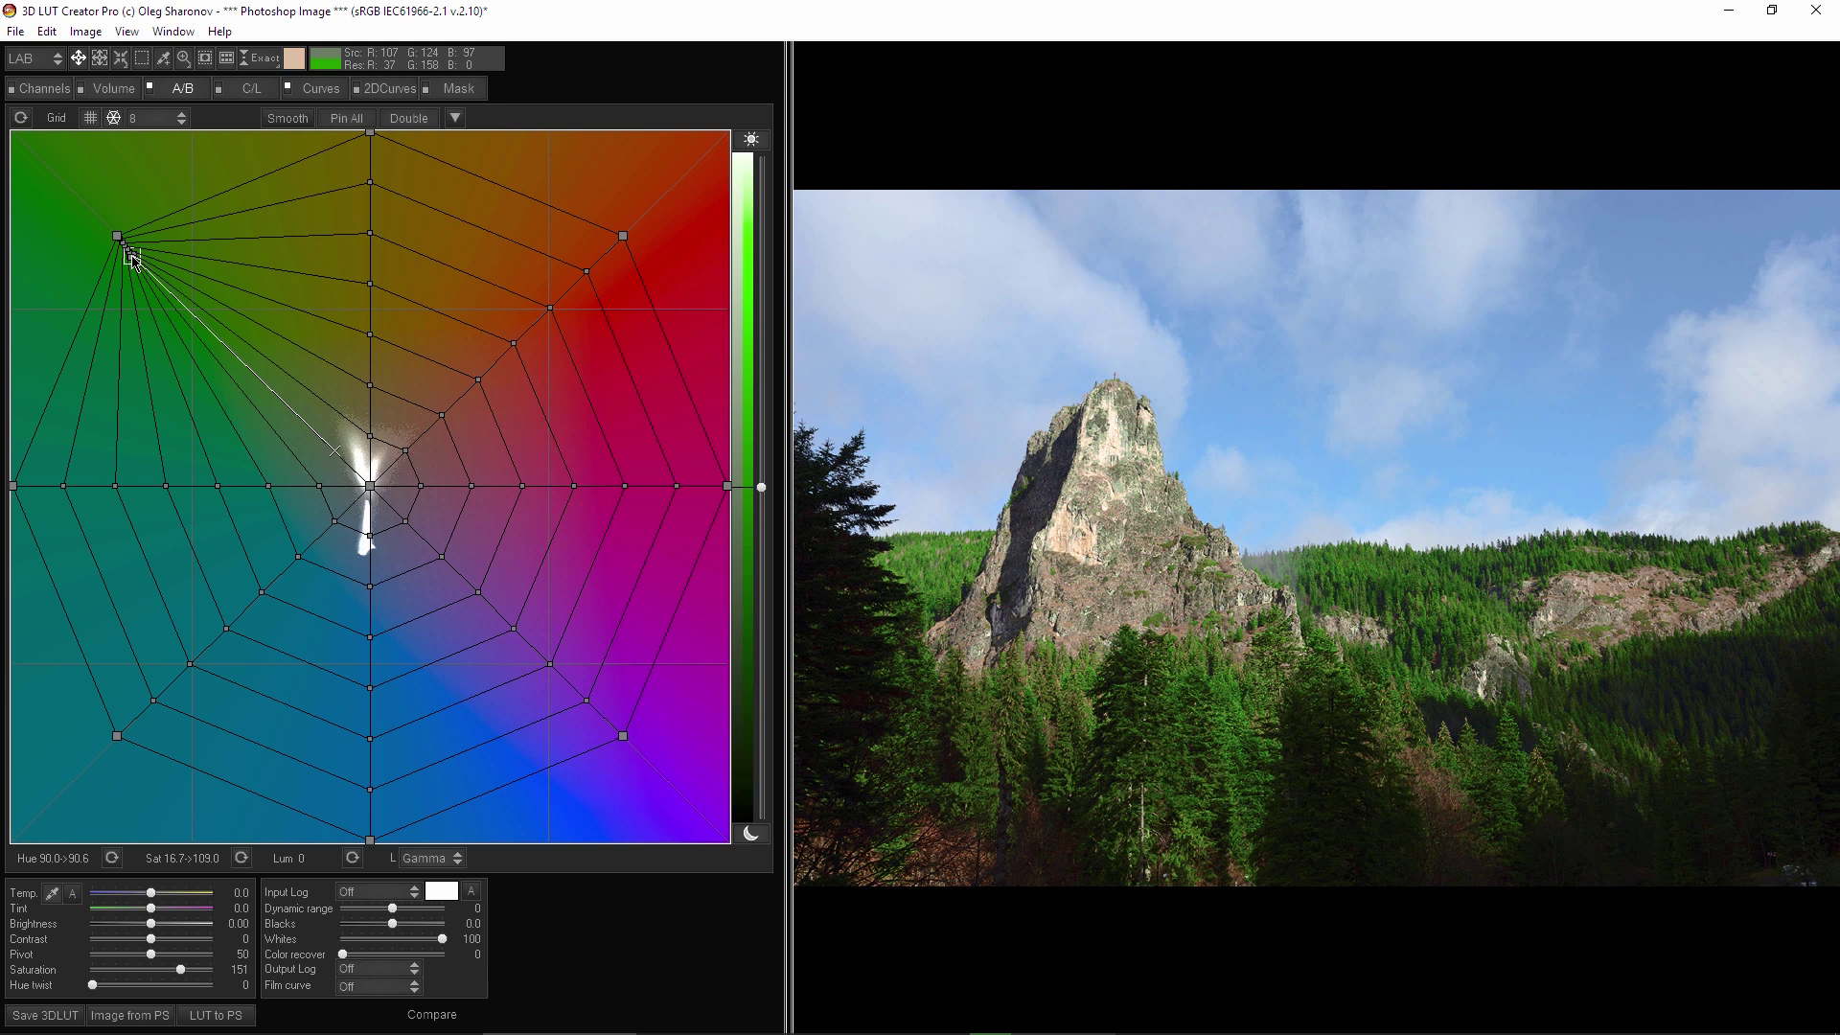
pyautogui.moveTo(131, 257); pyautogui.dragTo(131, 258)
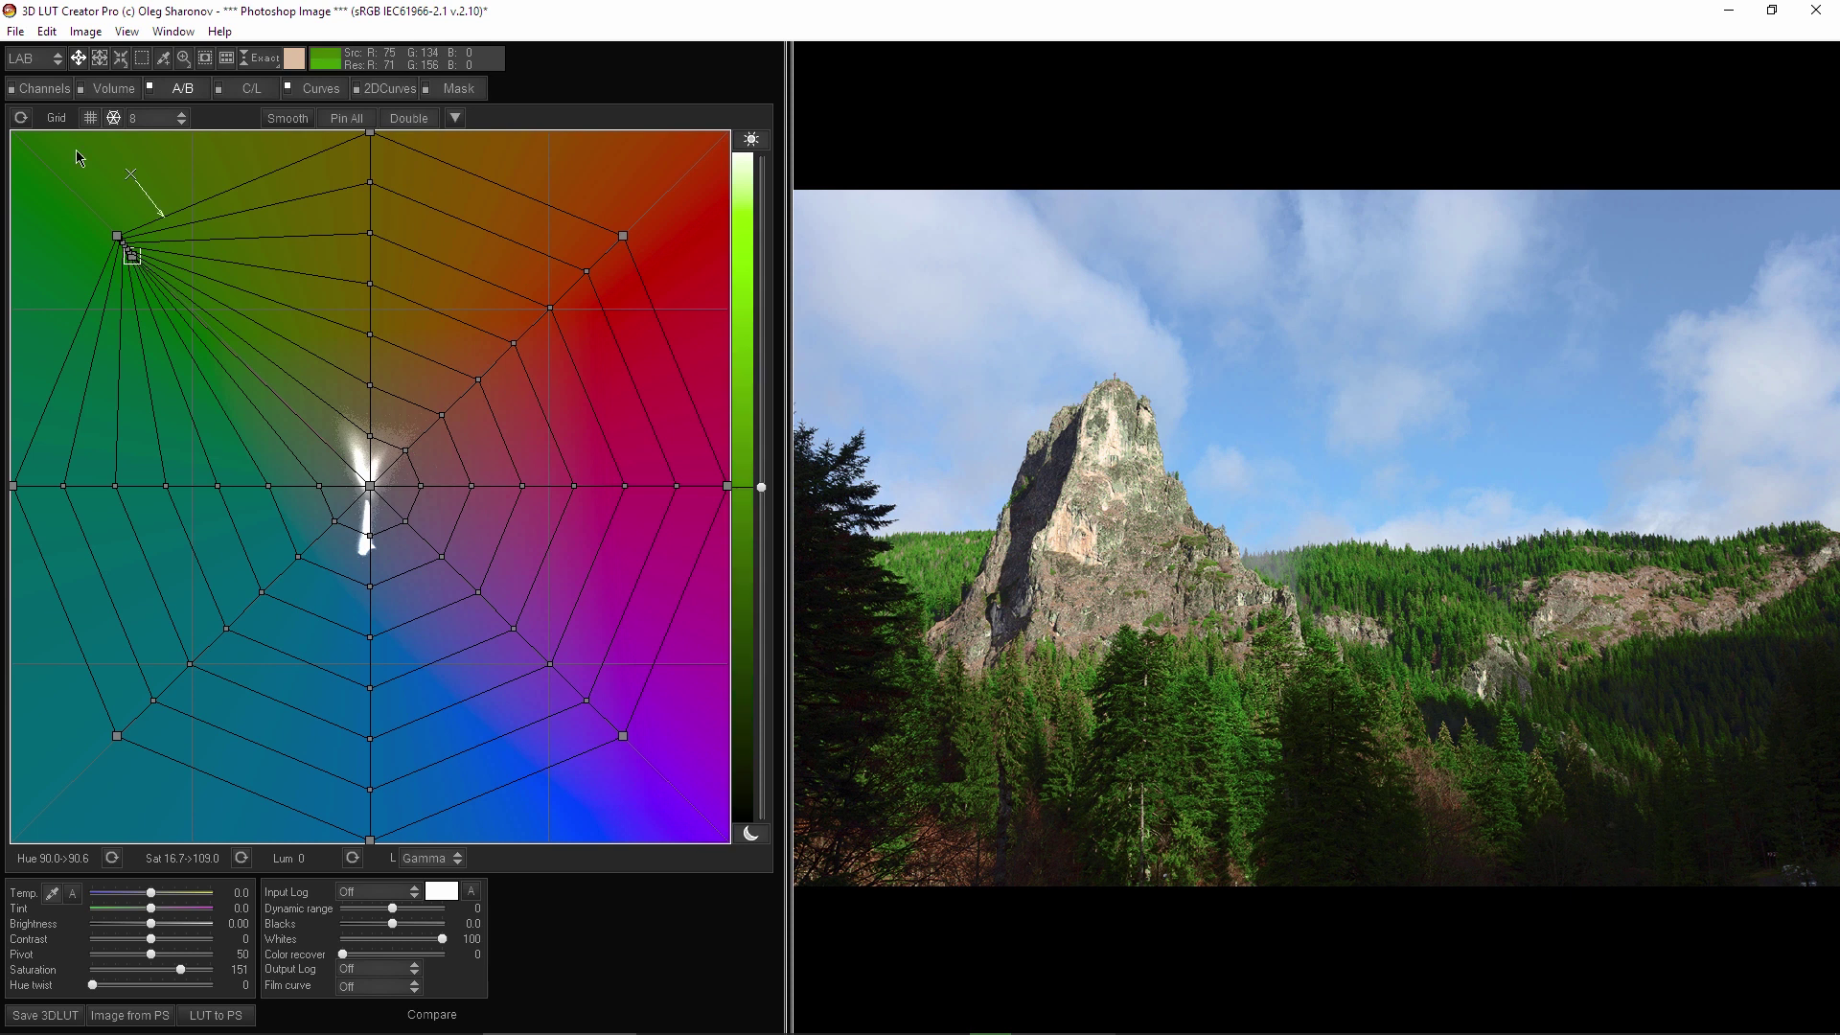
# - Reset the colour grid, try shifting a near-neutral tone, and select the green corner node
pyautogui.click(23, 118)
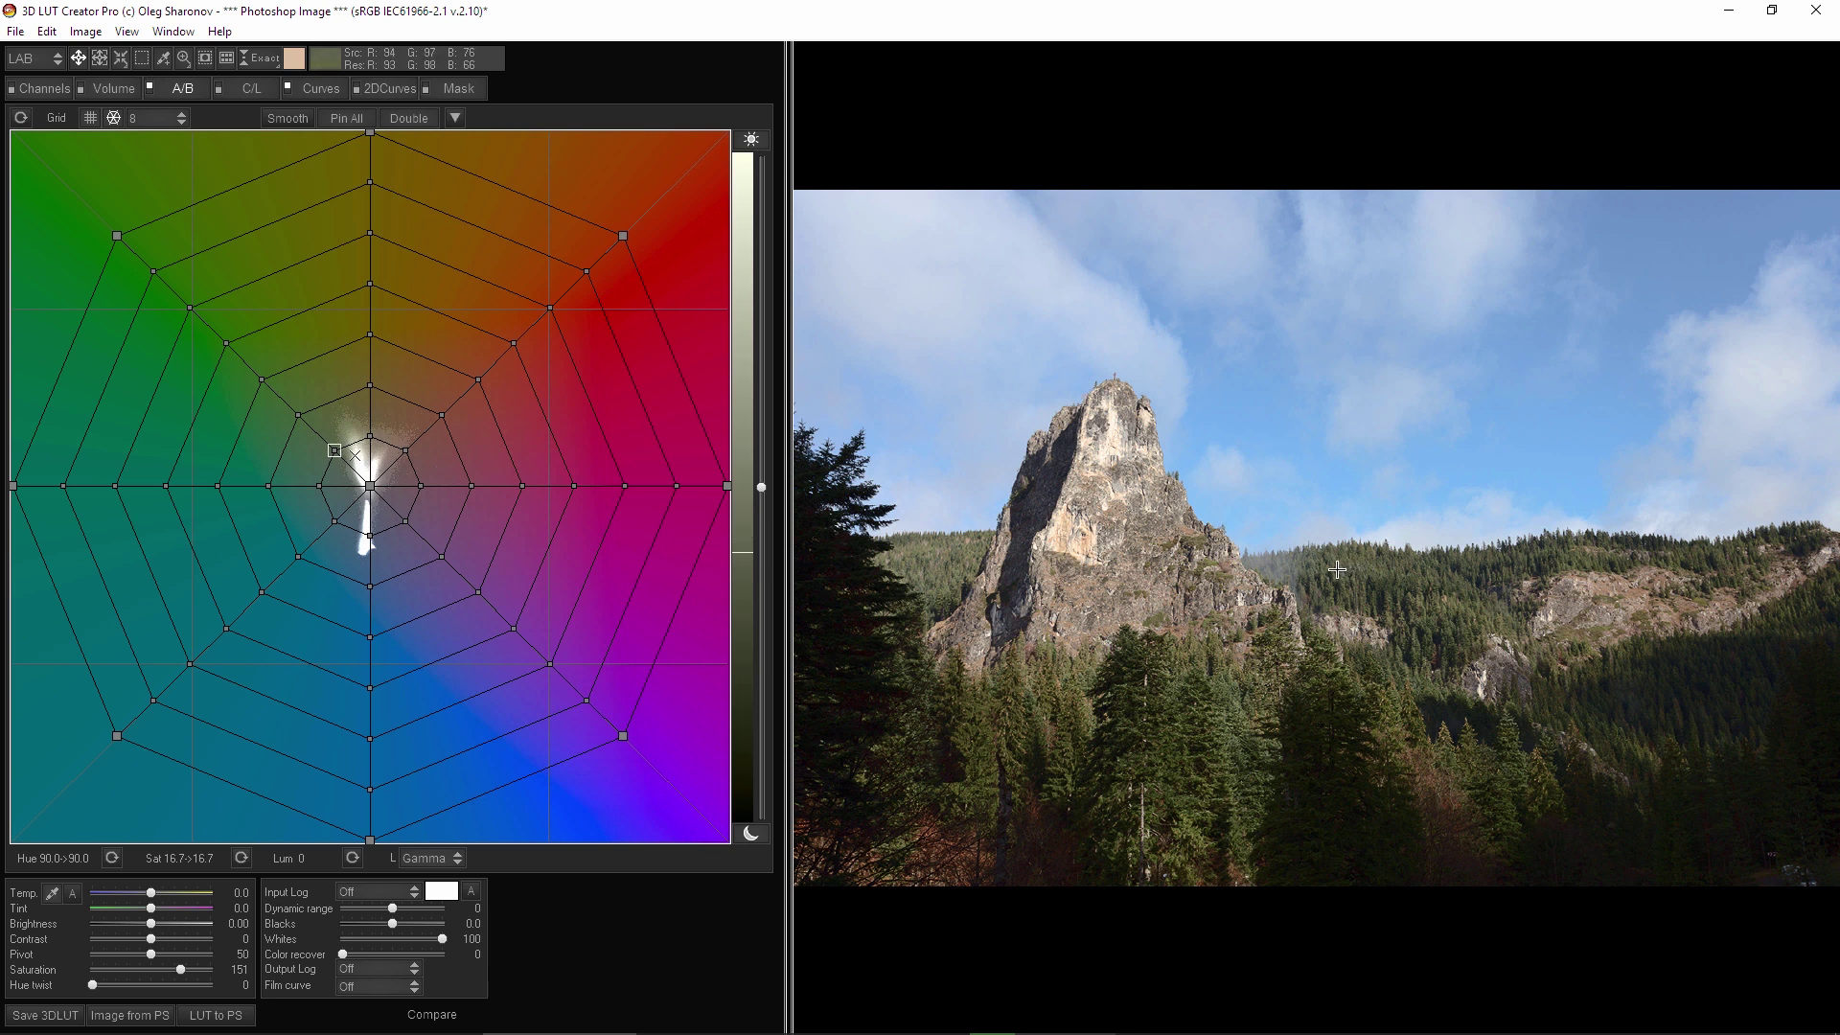
pyautogui.moveTo(335, 452); pyautogui.dragTo(130, 253)
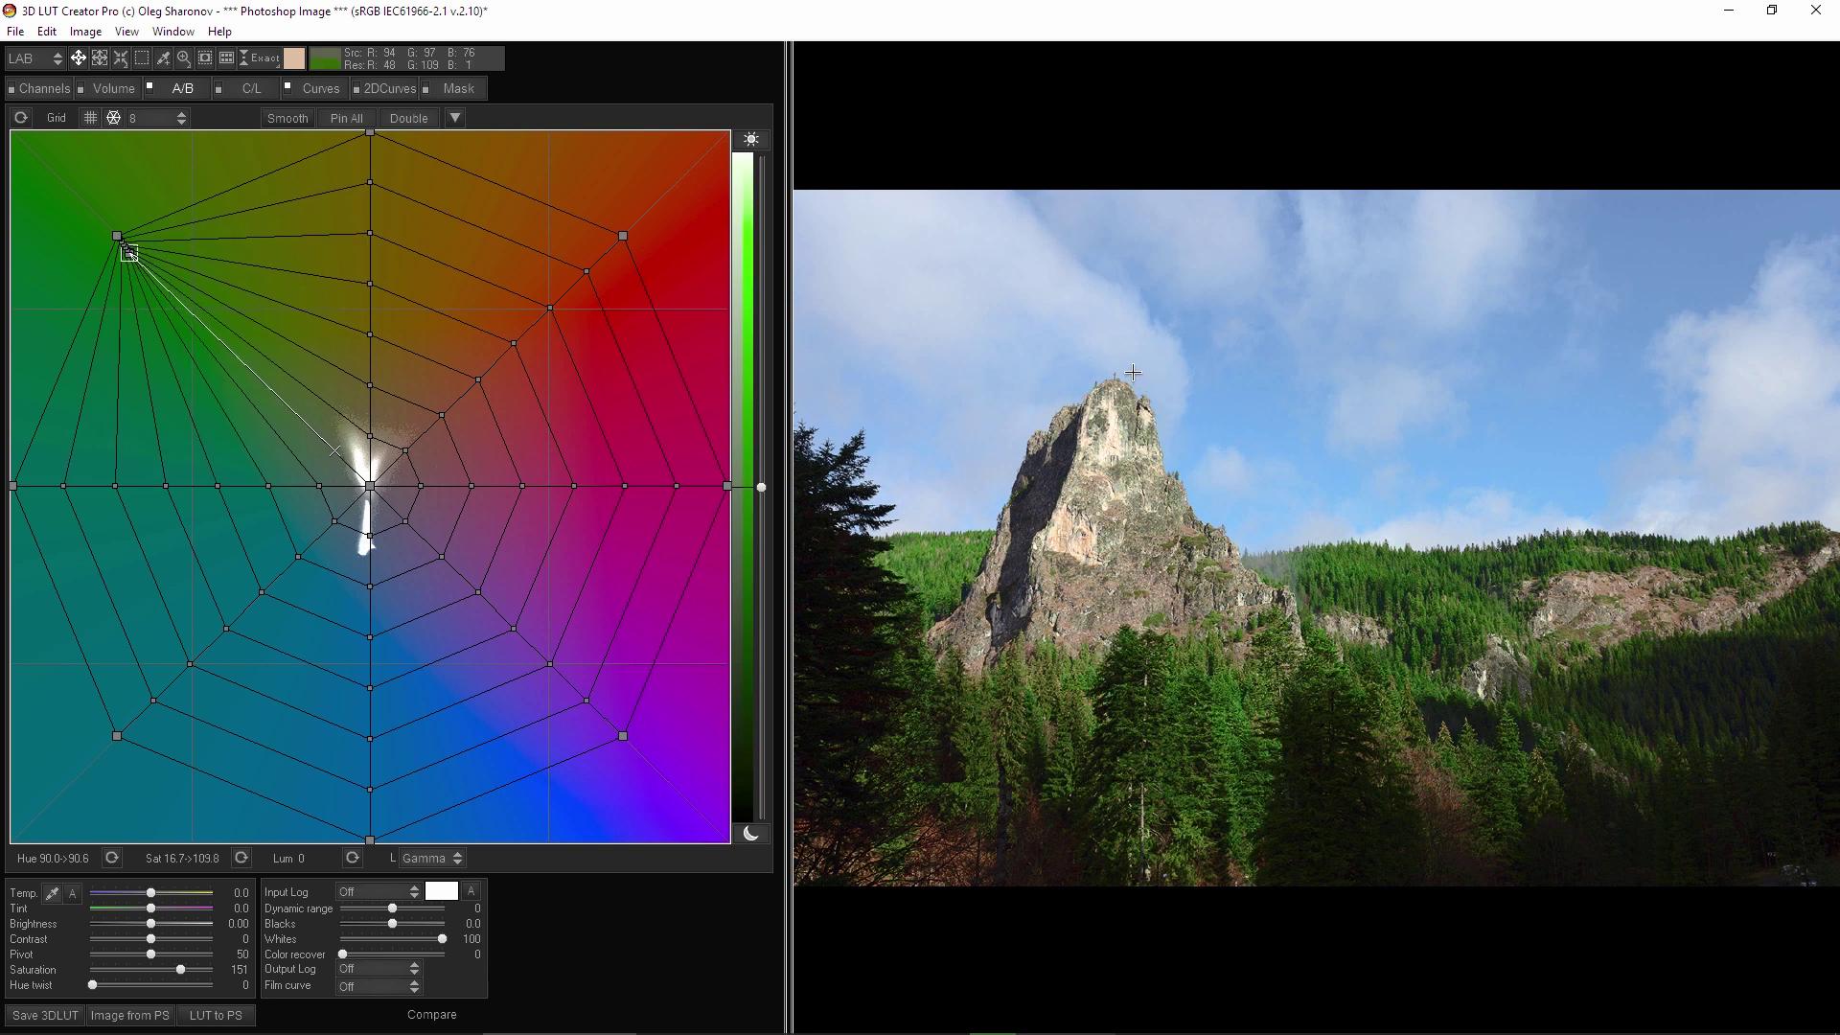
pyautogui.moveTo(129, 253)
pyautogui.mouseDown()
pyautogui.moveTo(166, 288)
pyautogui.moveTo(140, 264)
pyautogui.moveTo(616, 138)
pyautogui.moveTo(684, 139)
pyautogui.moveTo(131, 251)
pyautogui.mouseUp()
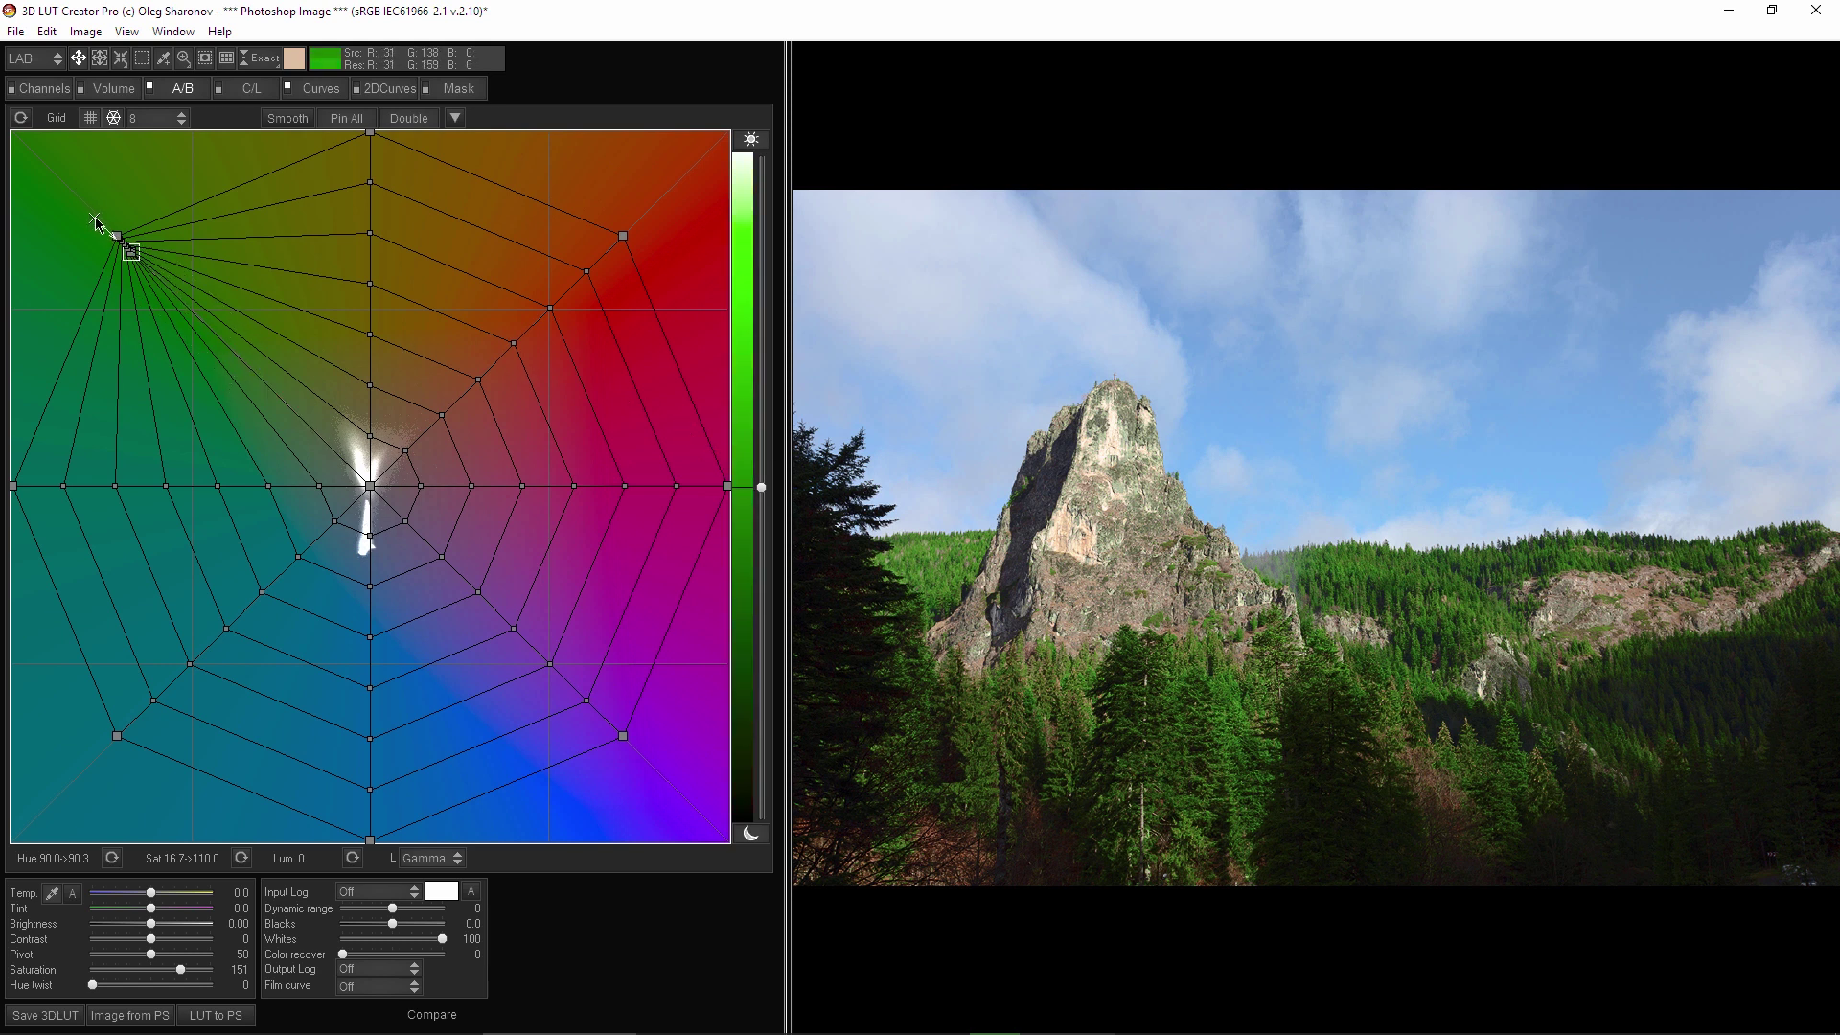
pyautogui.moveTo(93, 215)
pyautogui.mouseDown()
pyautogui.moveTo(168, 287)
pyautogui.moveTo(305, 788)
pyautogui.moveTo(270, 814)
pyautogui.mouseUp()
# - Undo the green point move and shift the blue sky hue toward cyan
pyautogui.hotkey('ctrl', 'z')
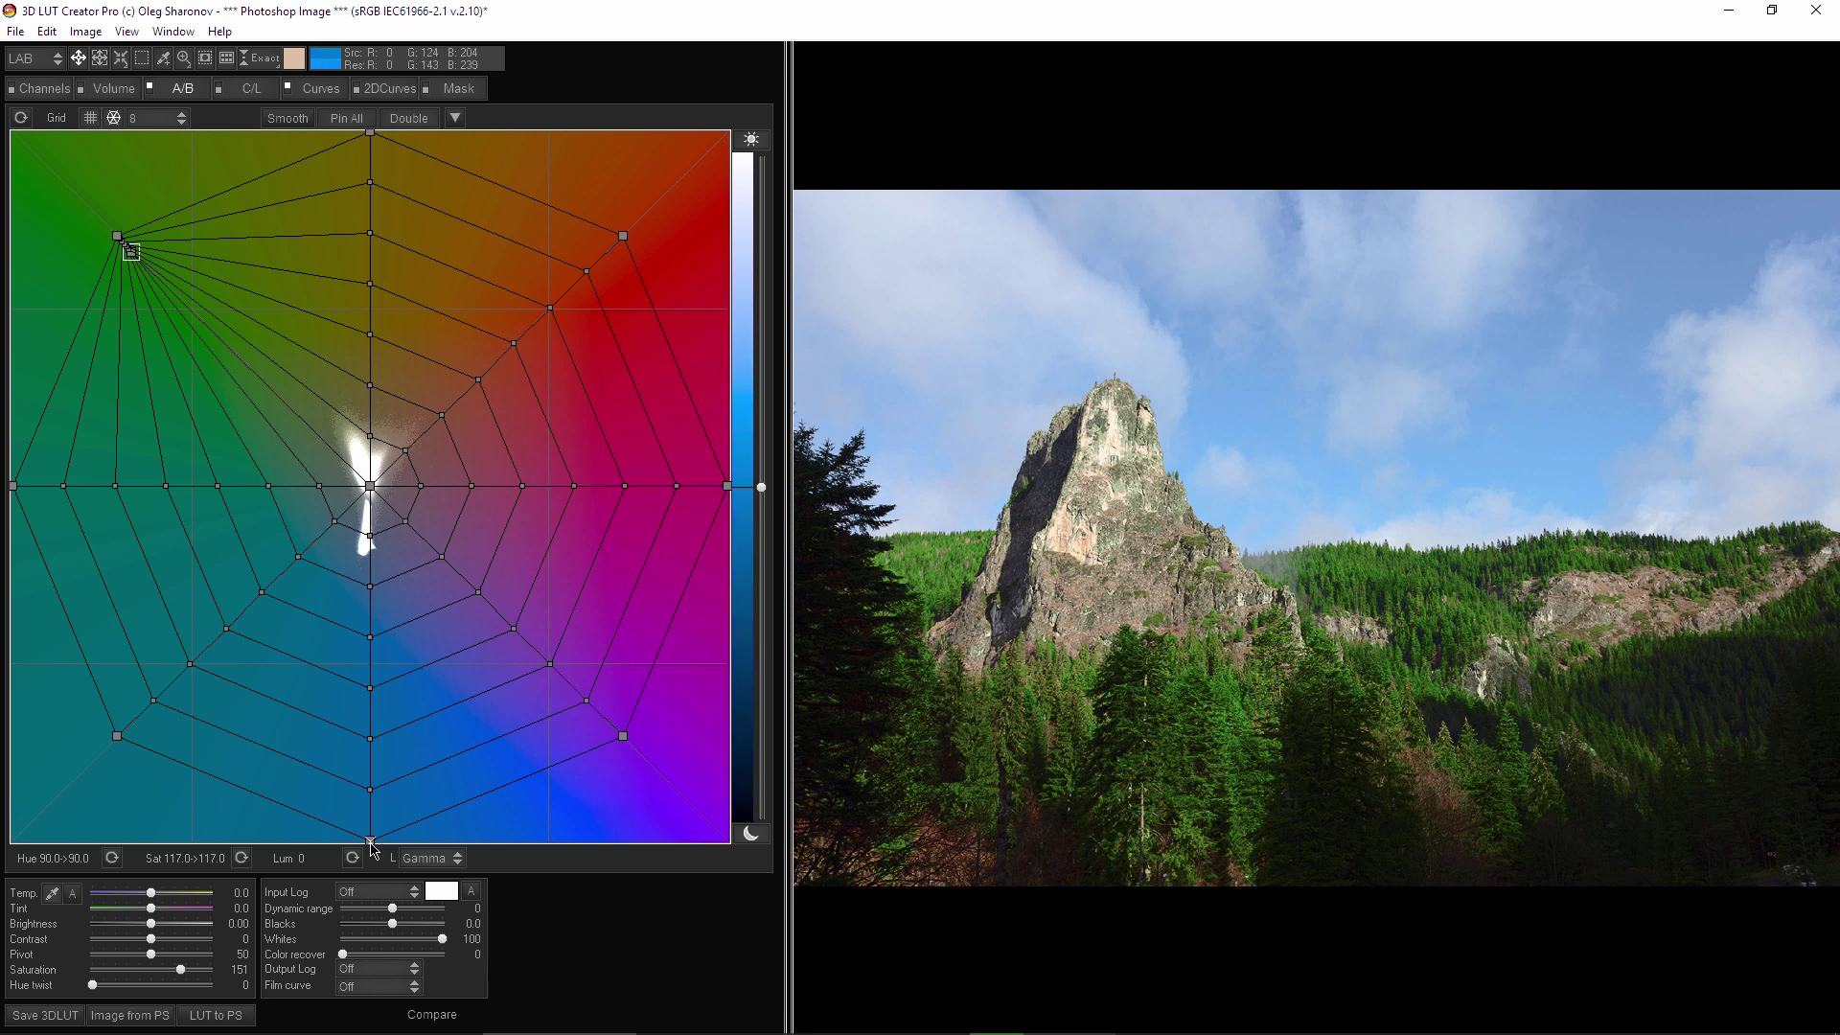
pyautogui.moveTo(371, 842); pyautogui.dragTo(145, 778)
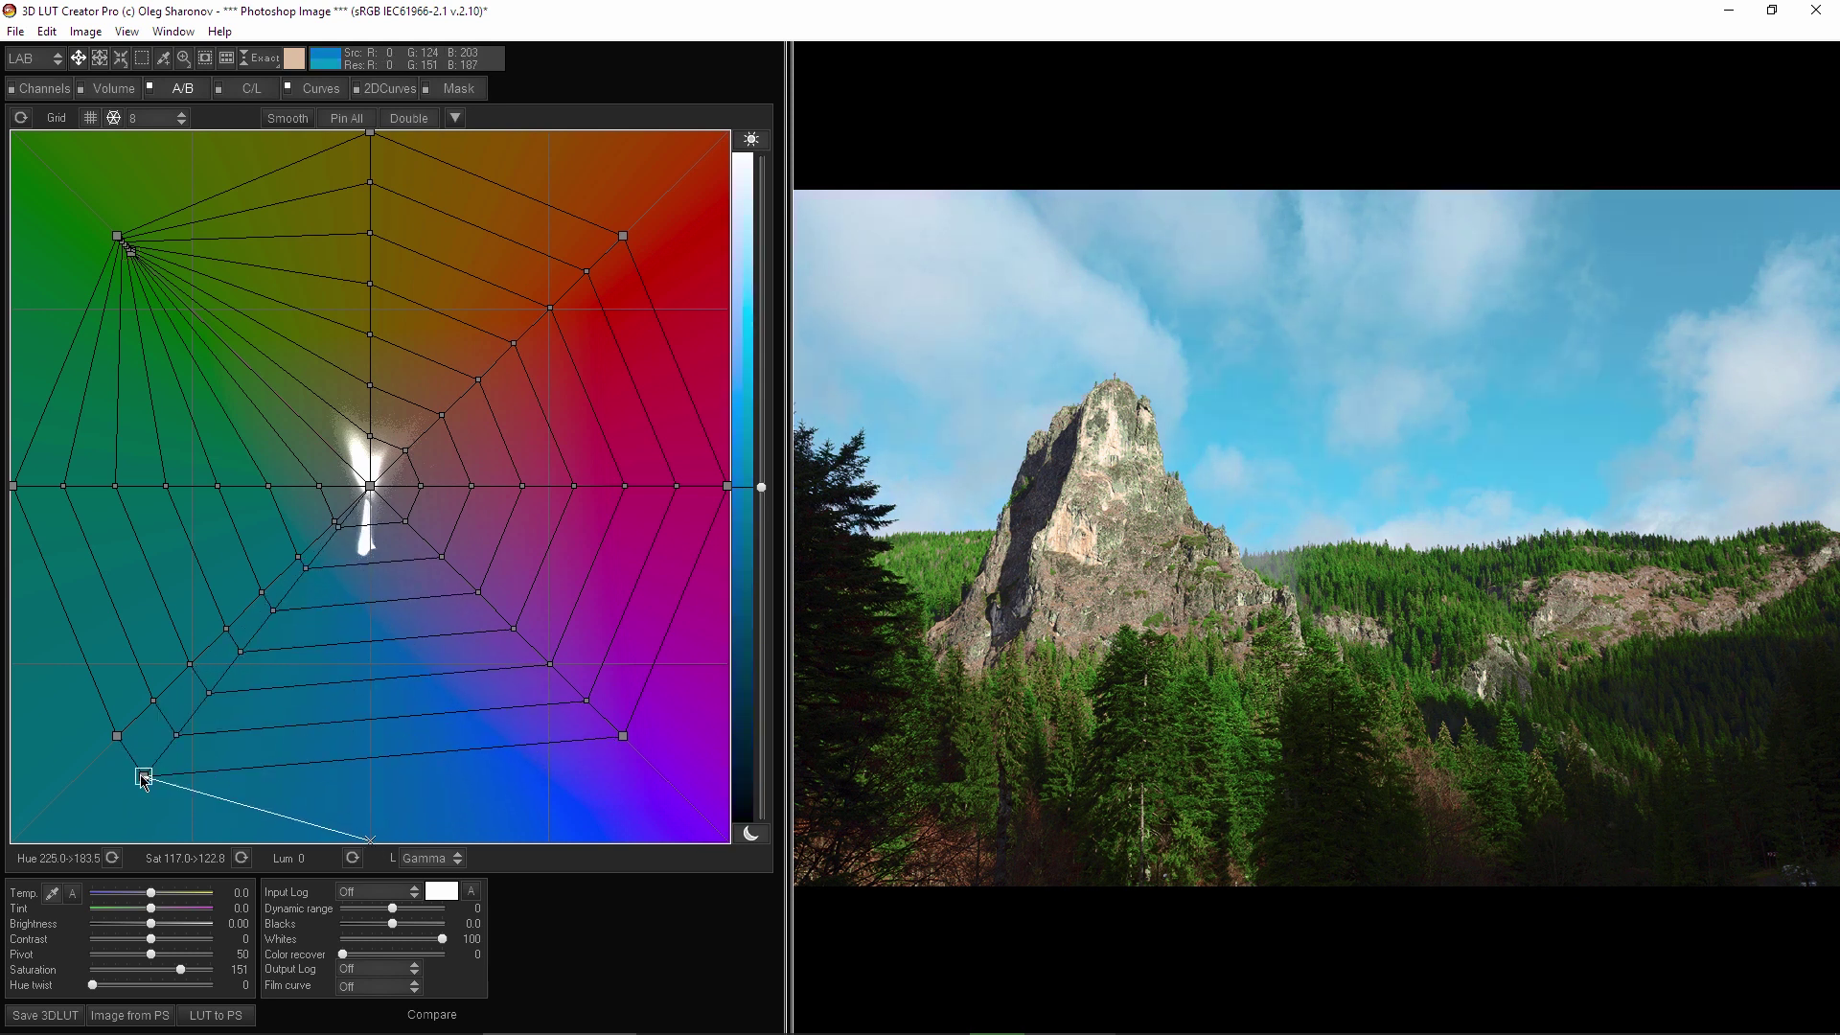
pyautogui.moveTo(143, 776)
pyautogui.mouseDown()
pyautogui.moveTo(474, 772)
pyautogui.moveTo(128, 745)
pyautogui.mouseUp()
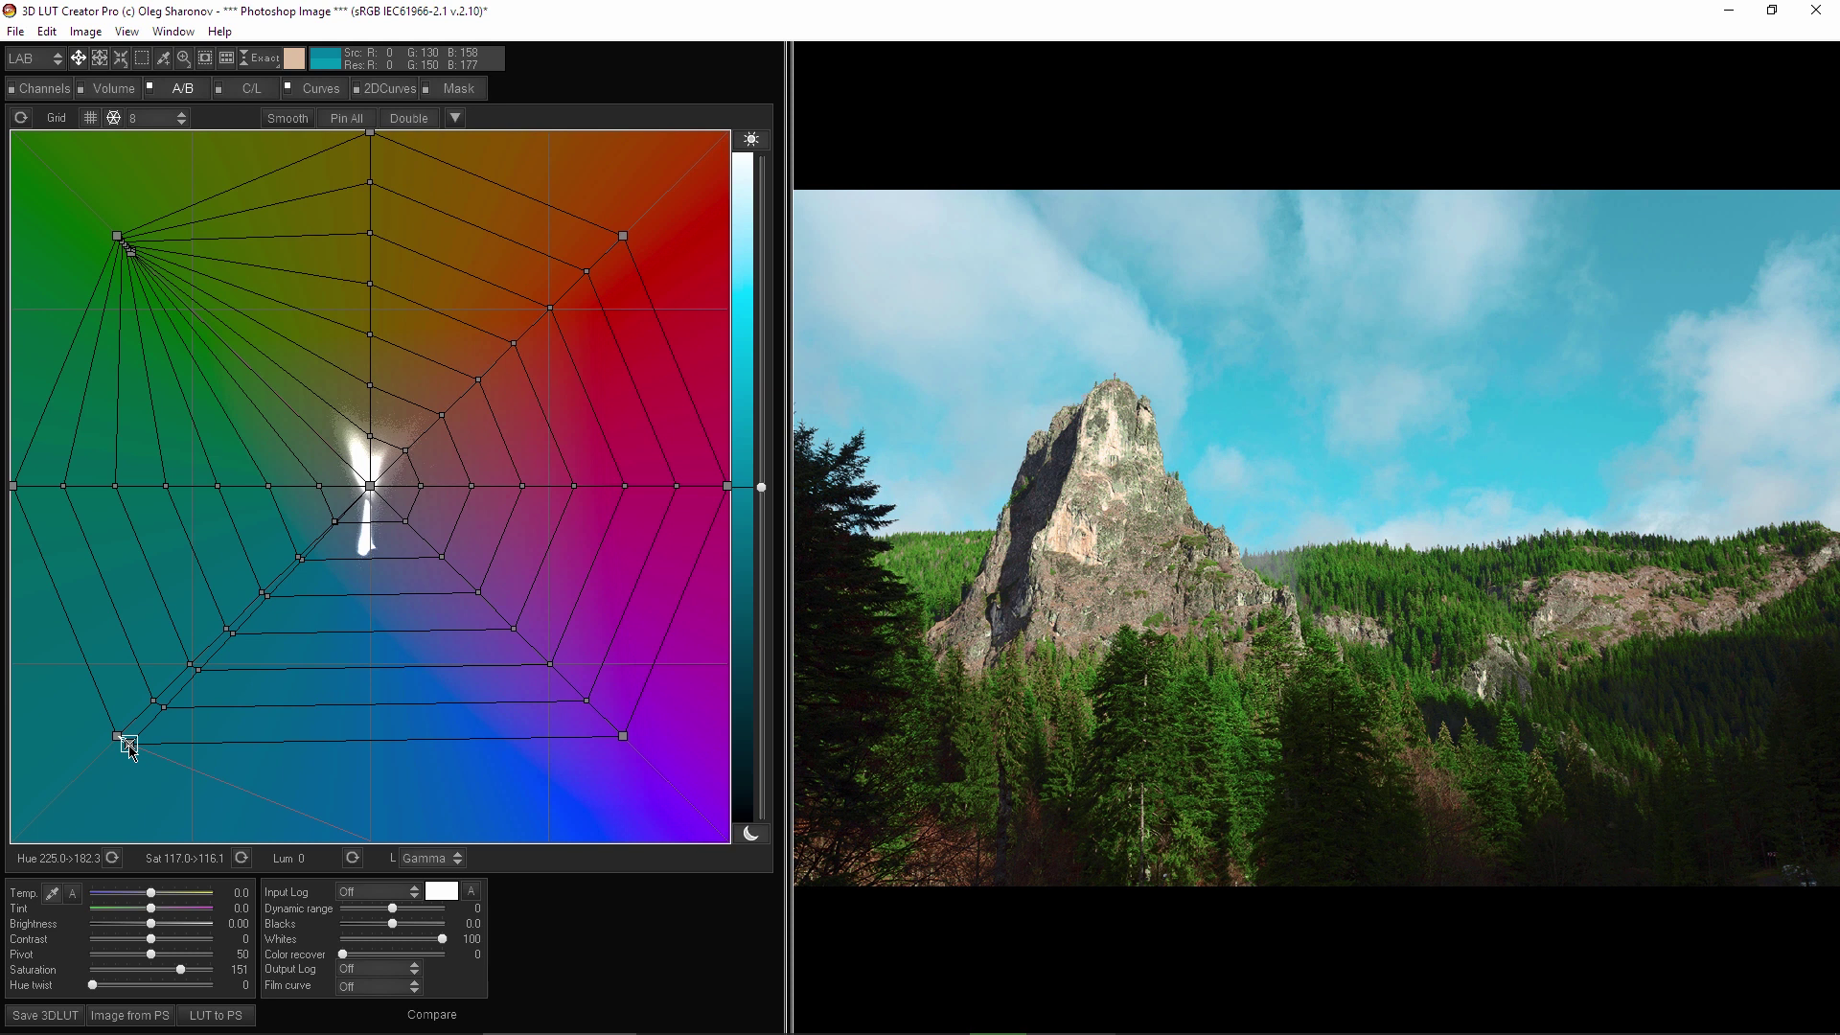
# - Select the sky-tone and bright-cloud grid points for adjustment
pyautogui.click(335, 524)
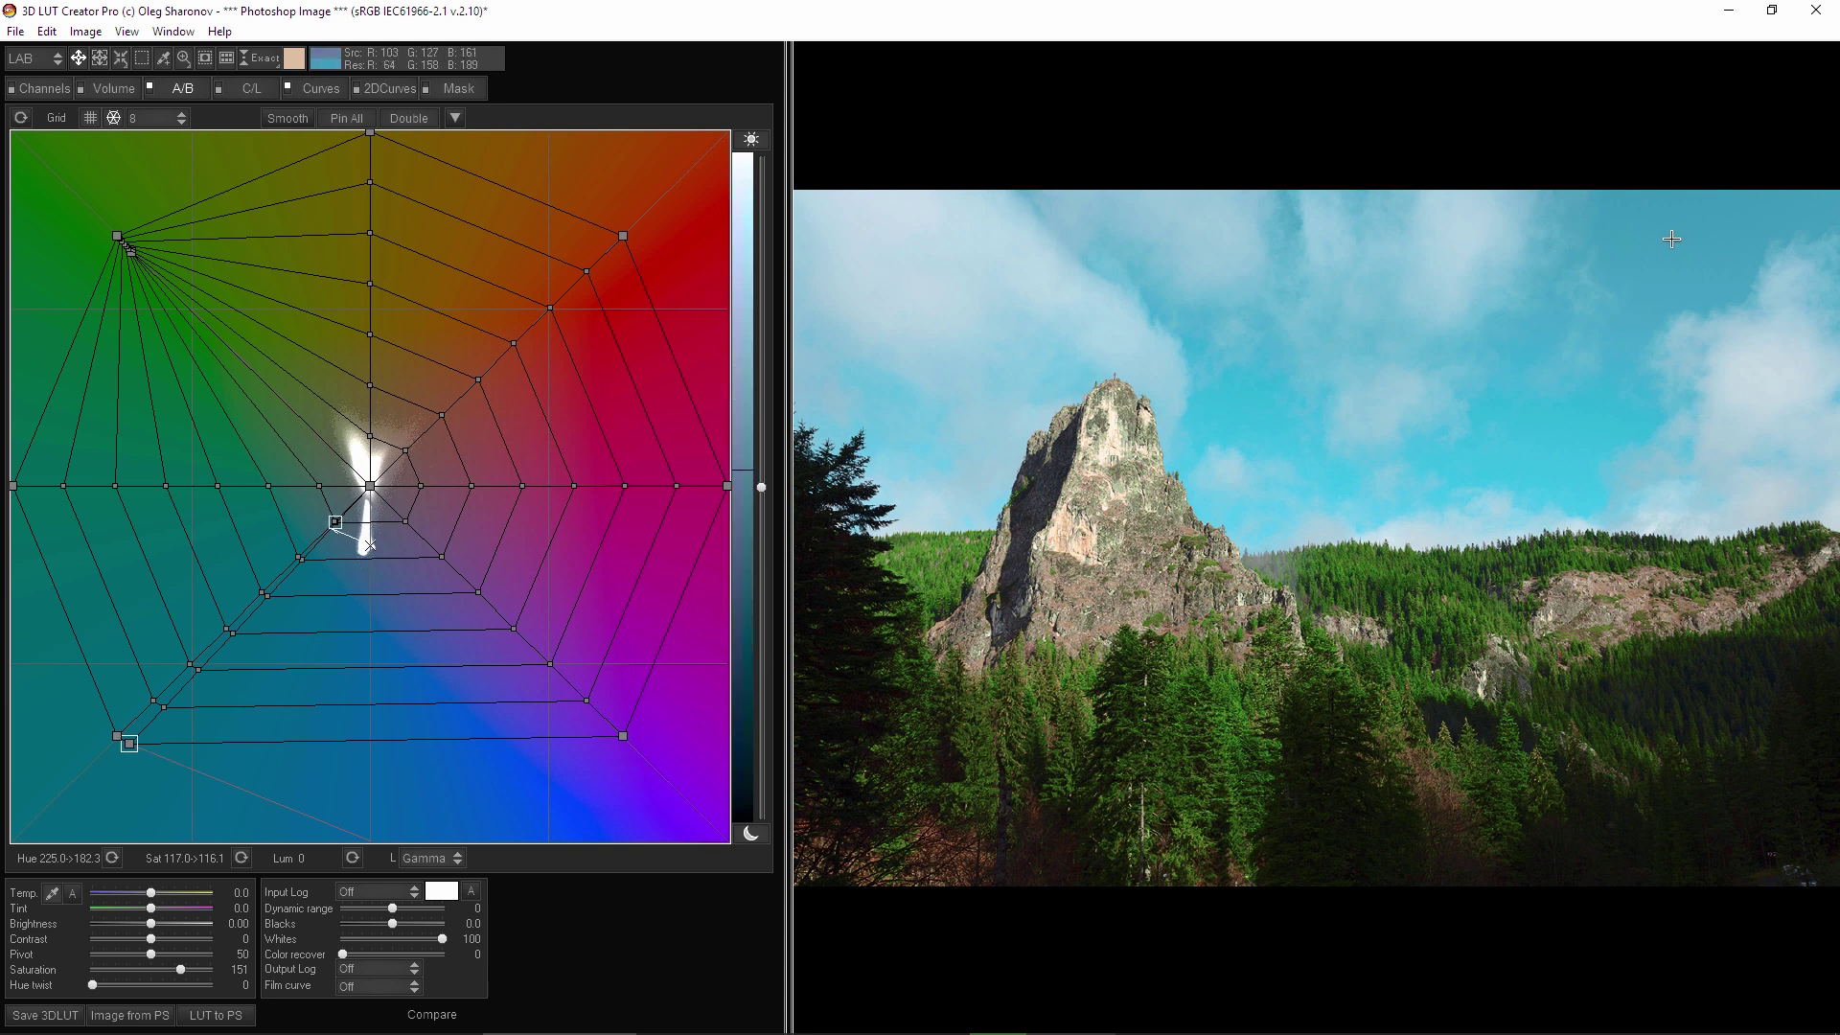
pyautogui.scroll(-5, 1670, 244)
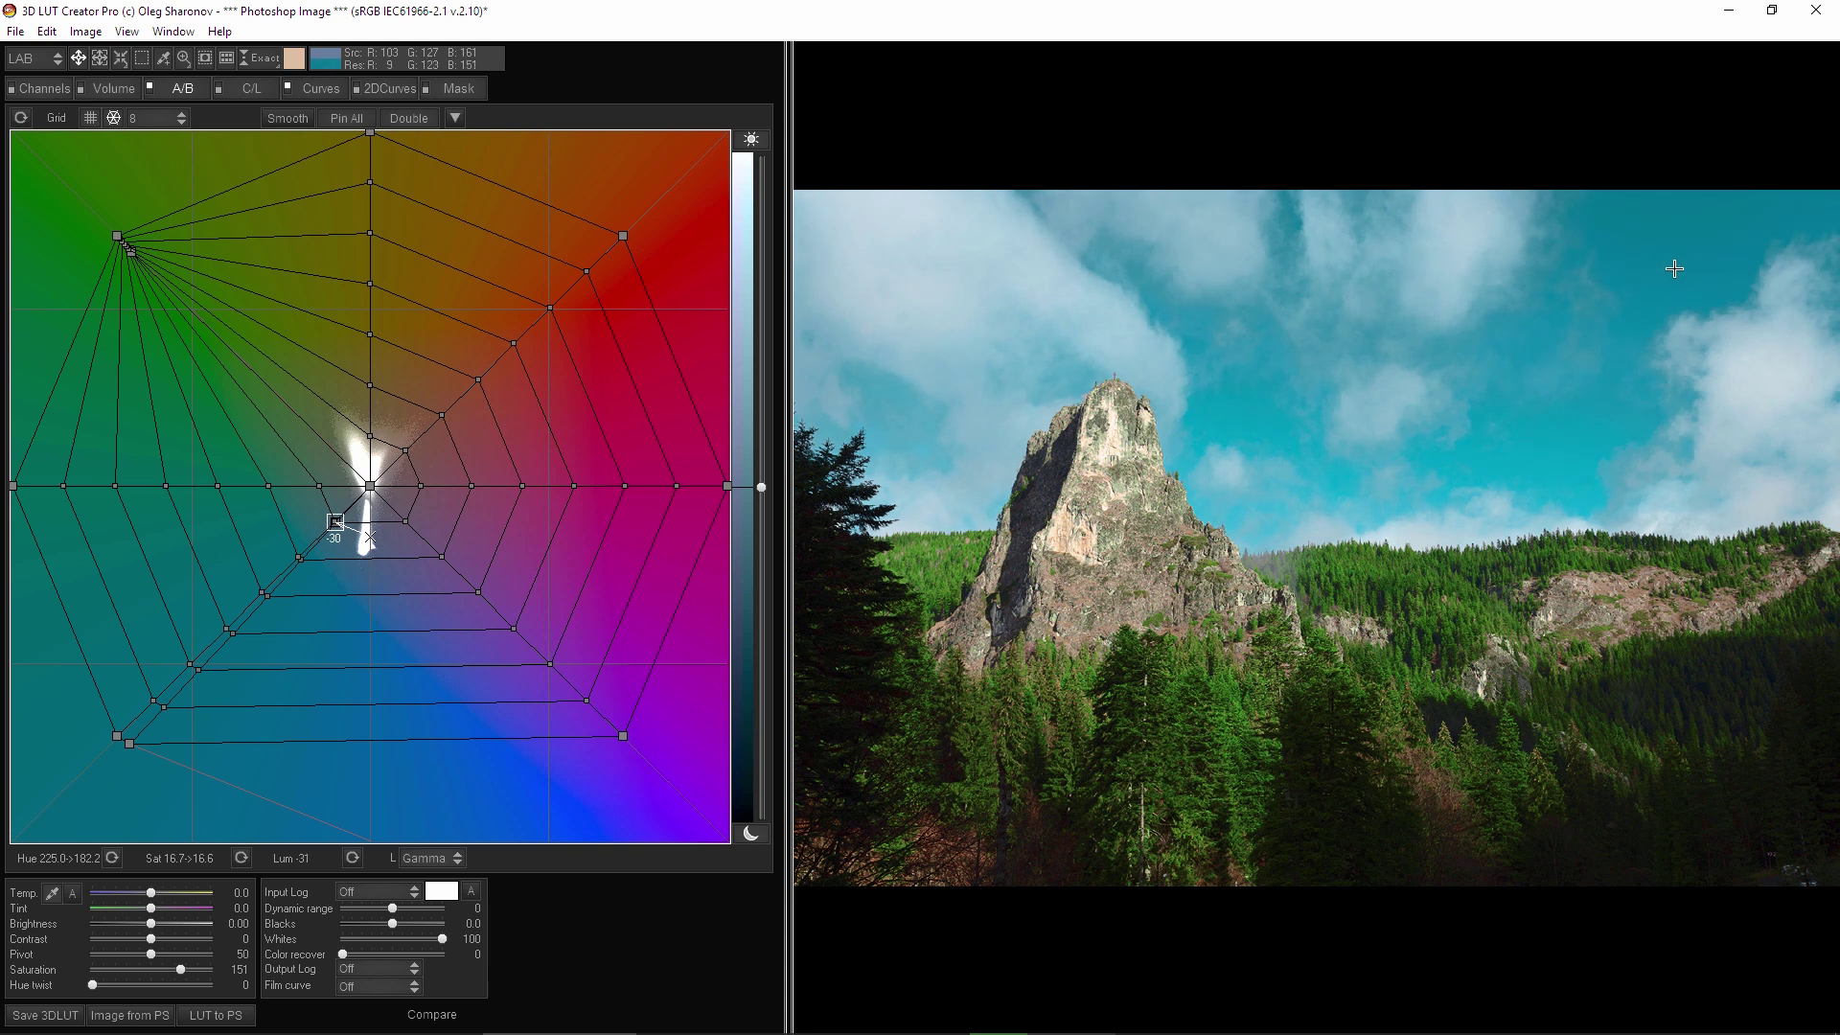
pyautogui.scroll(1, 1673, 269)
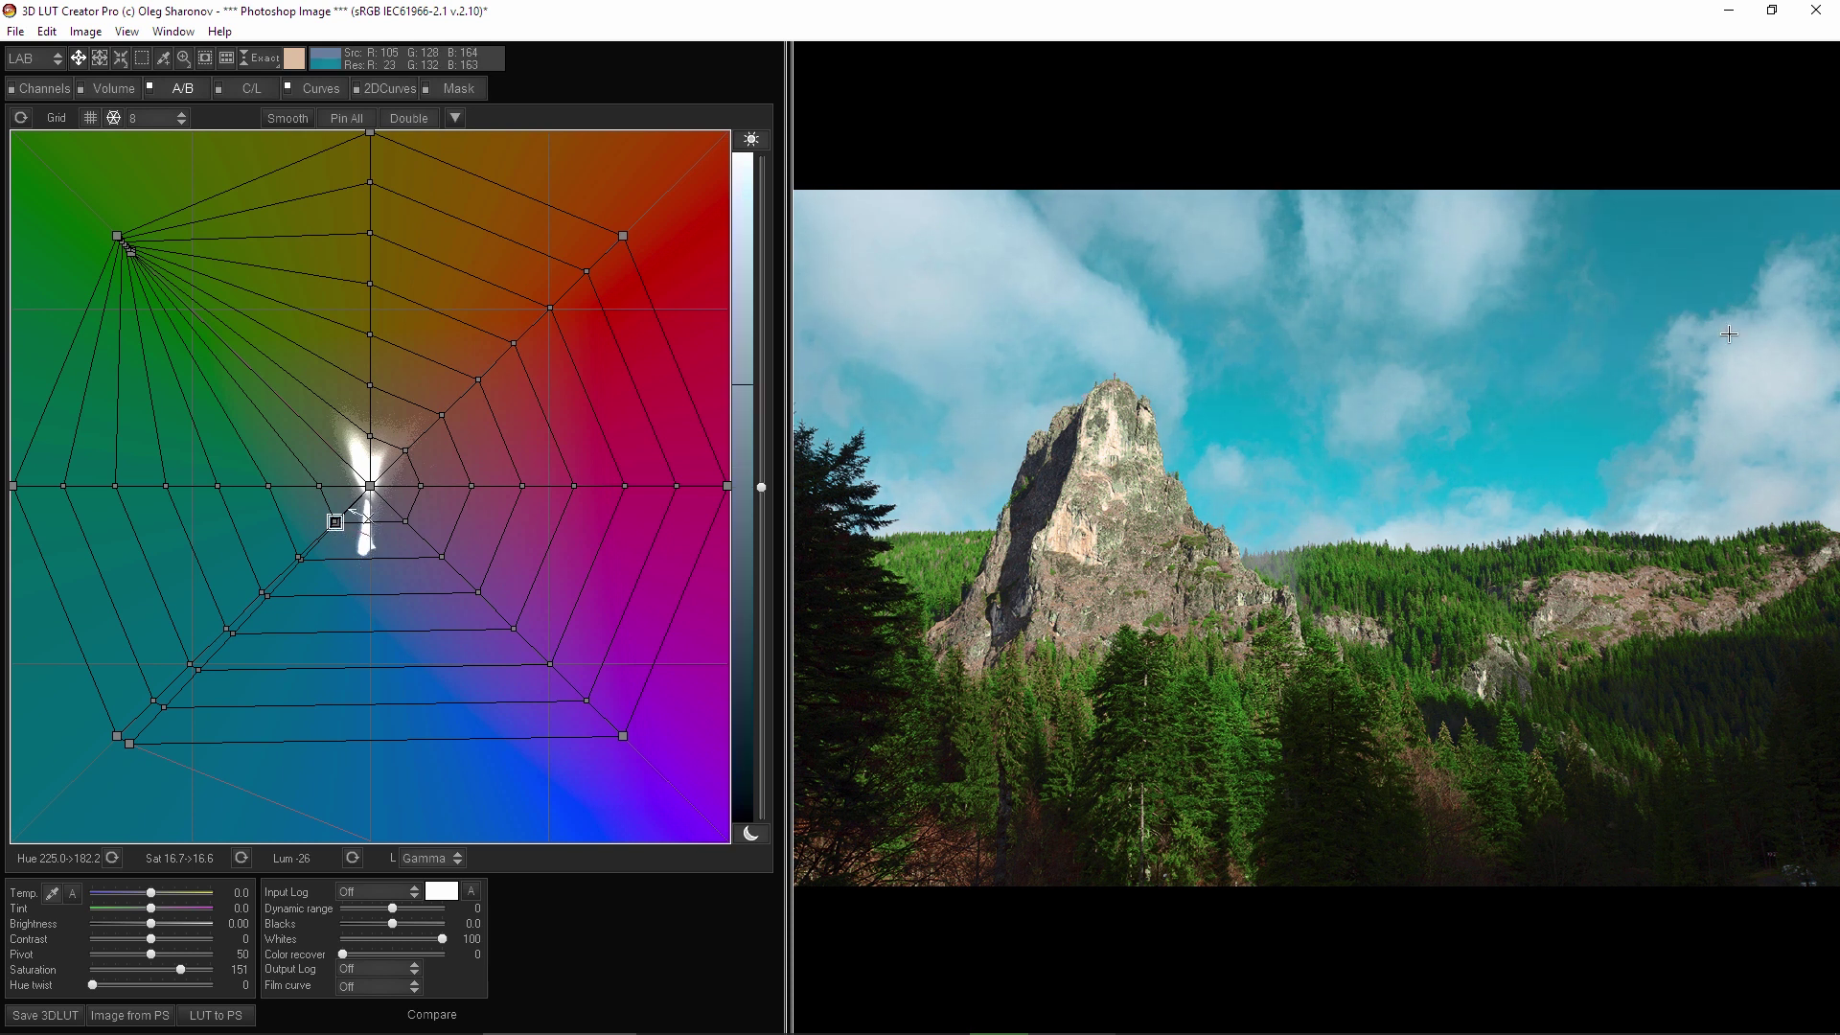
pyautogui.click(1757, 384)
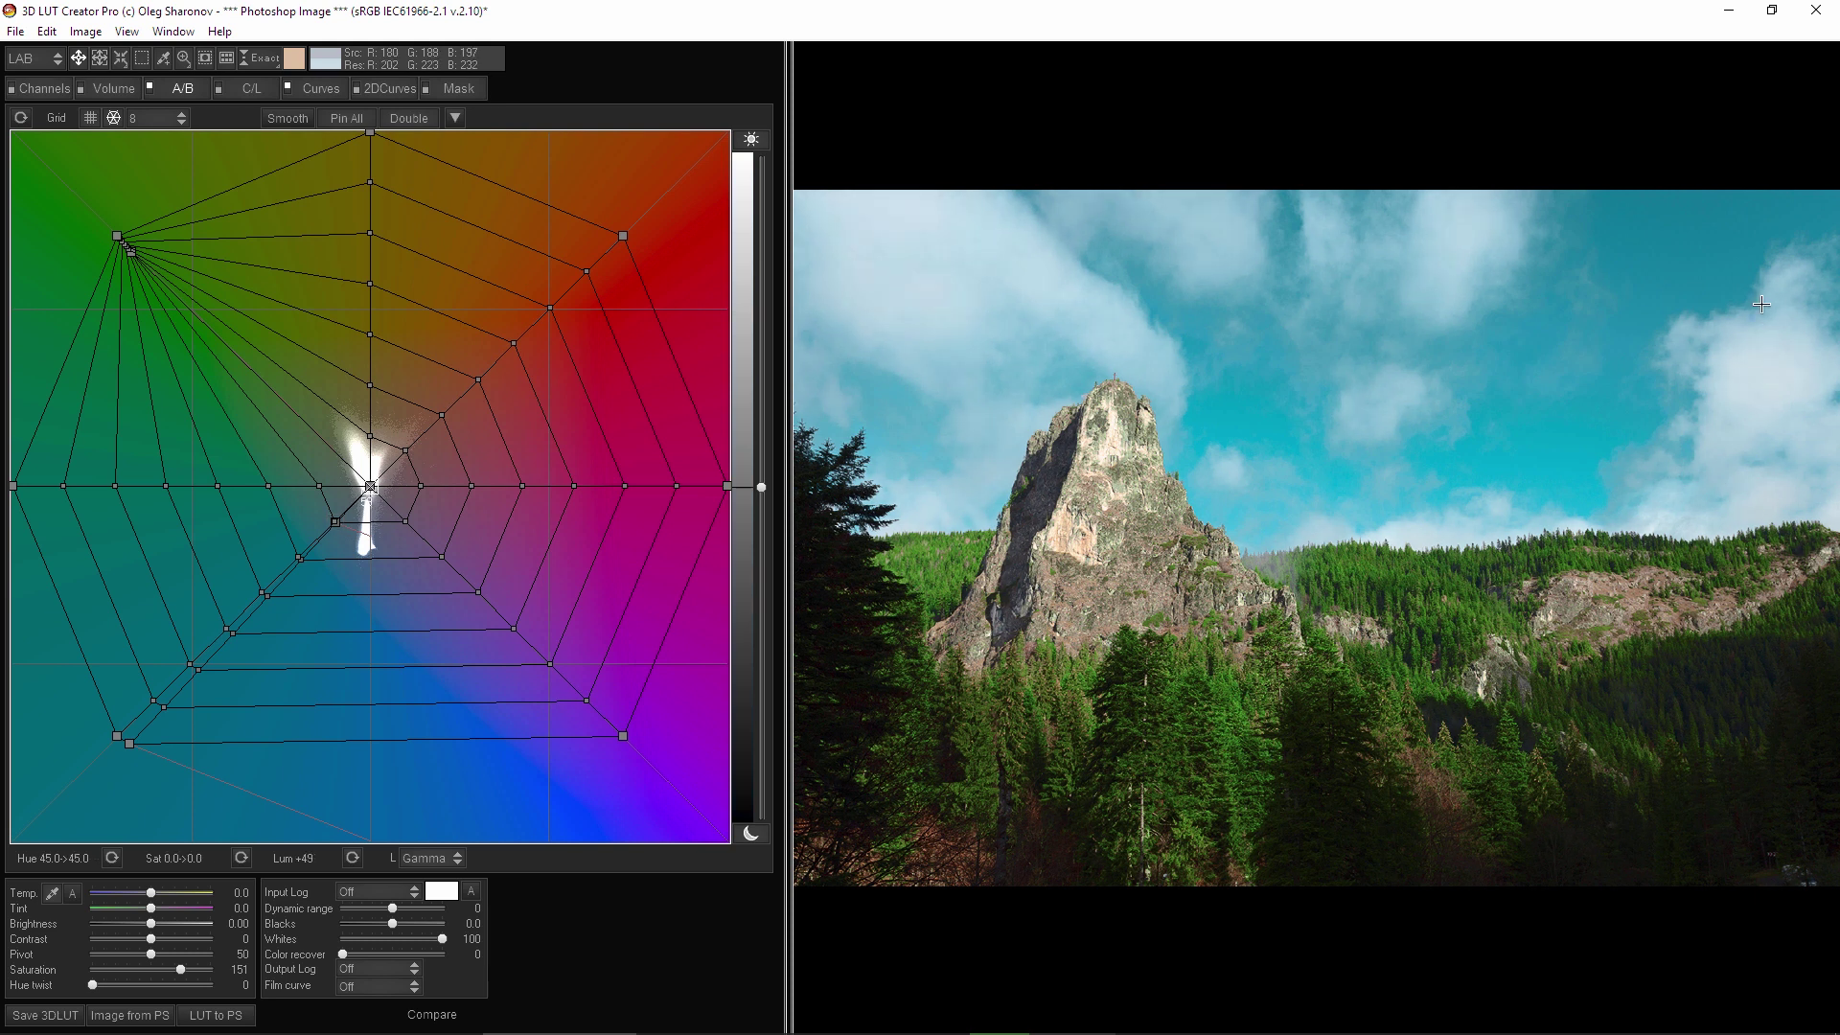
pyautogui.scroll(1, 1761, 303)
pyautogui.click(1265, 334)
pyautogui.click(1103, 454)
pyautogui.click(1560, 399)
pyautogui.hotkey('alt', 'Tab')
# - Warm the neutral grid point slightly, repeatedly comparing with the original using Ctrl+E
pyautogui.moveTo(371, 483); pyautogui.dragTo(386, 479)
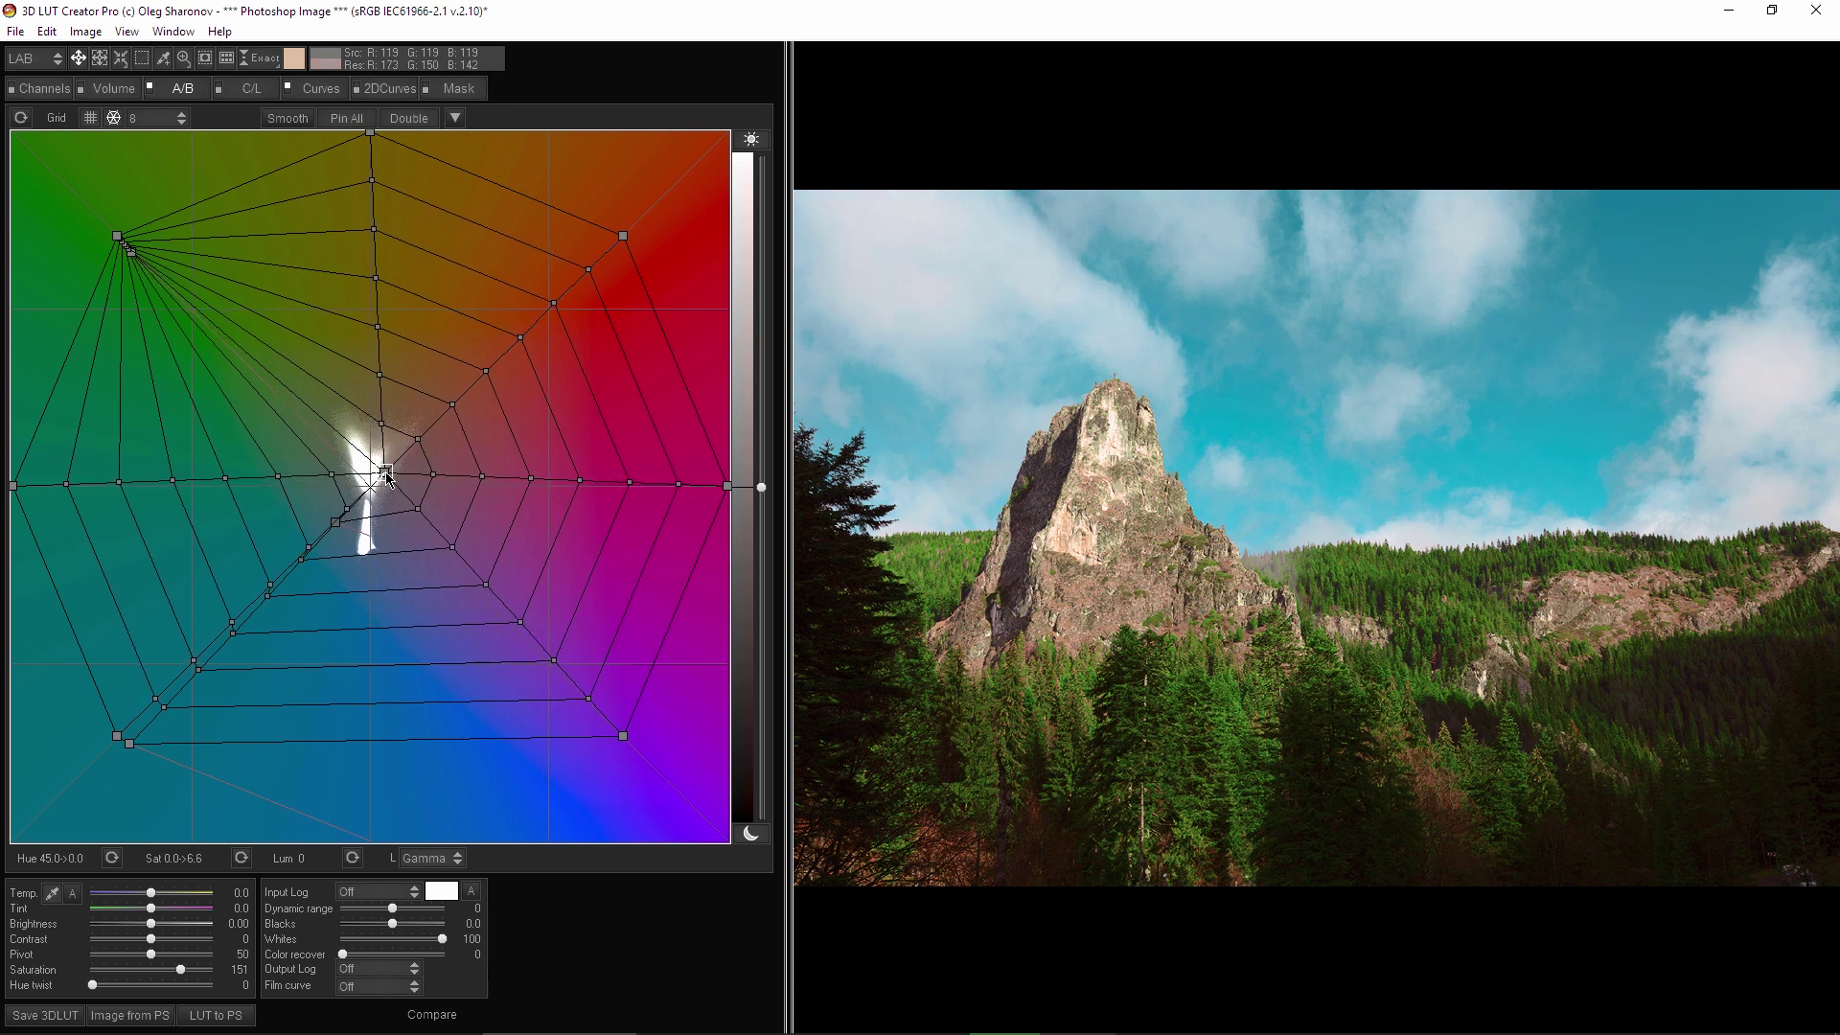
pyautogui.moveTo(386, 477); pyautogui.dragTo(386, 474)
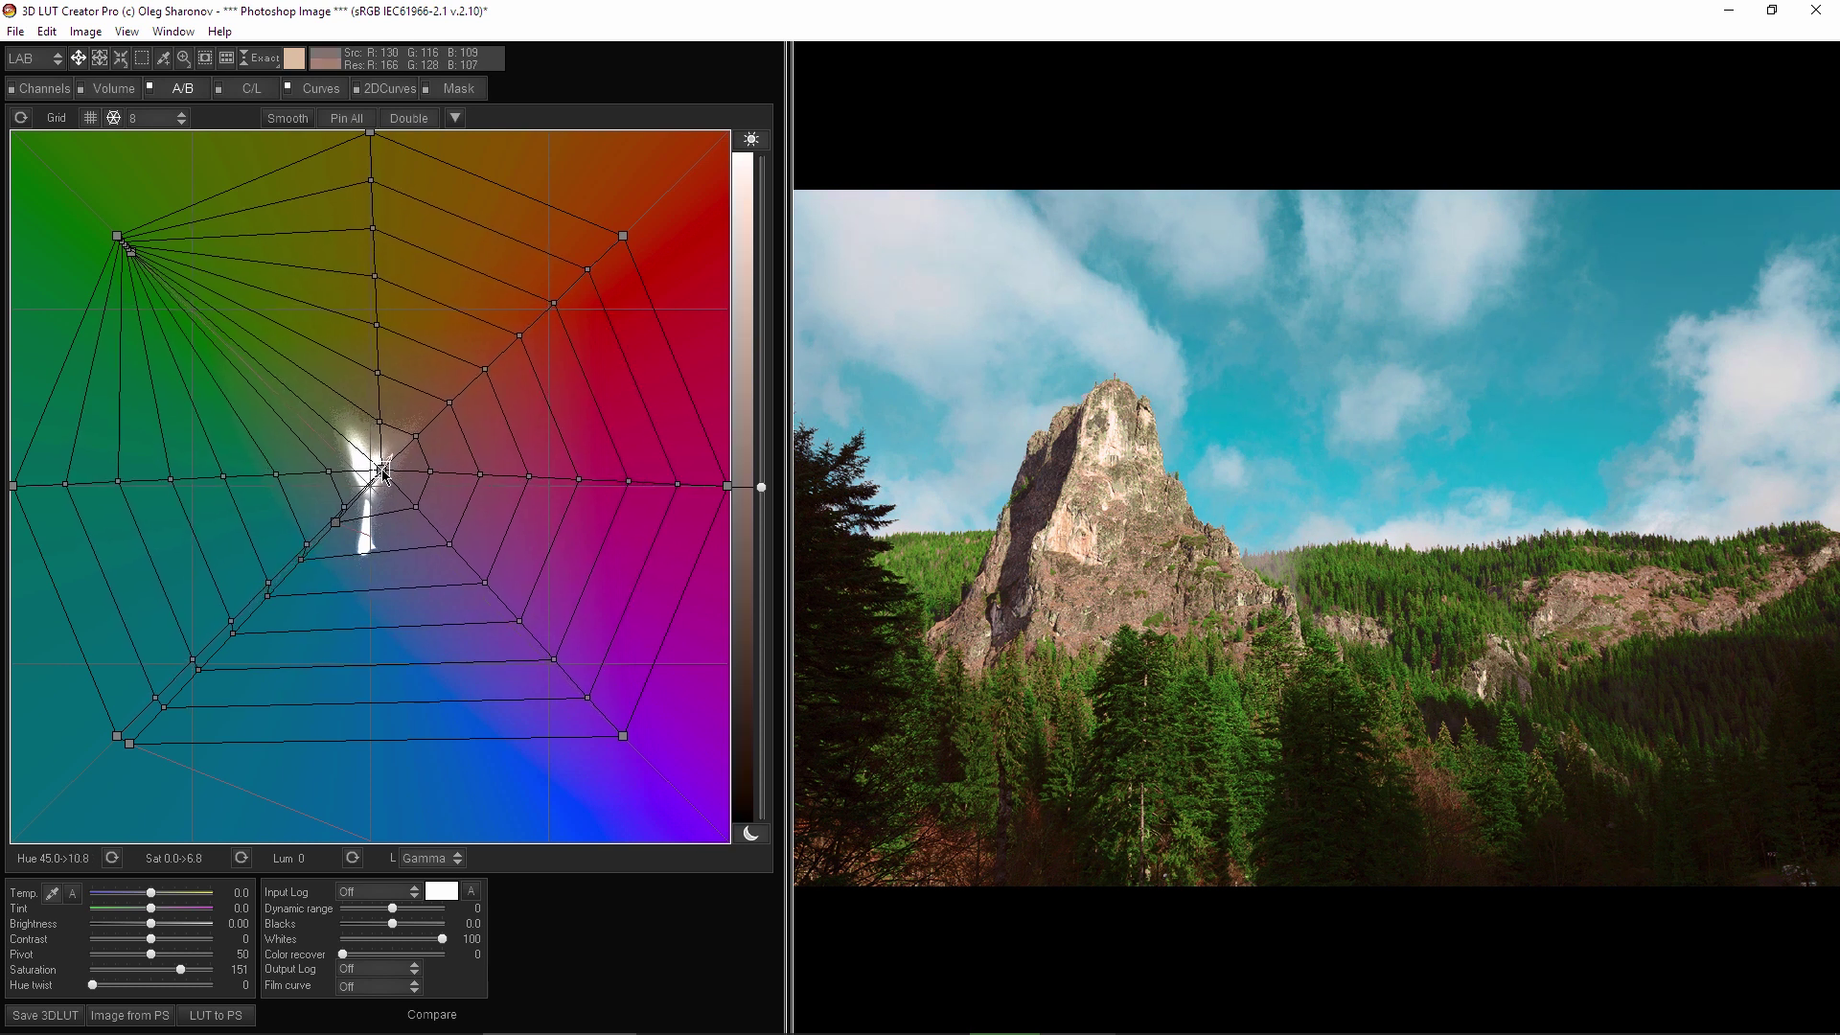
pyautogui.hotkey('ctrl', 'e')
pyautogui.hotkey('ctrl', 'e')
pyautogui.moveTo(389, 483); pyautogui.dragTo(388, 475)
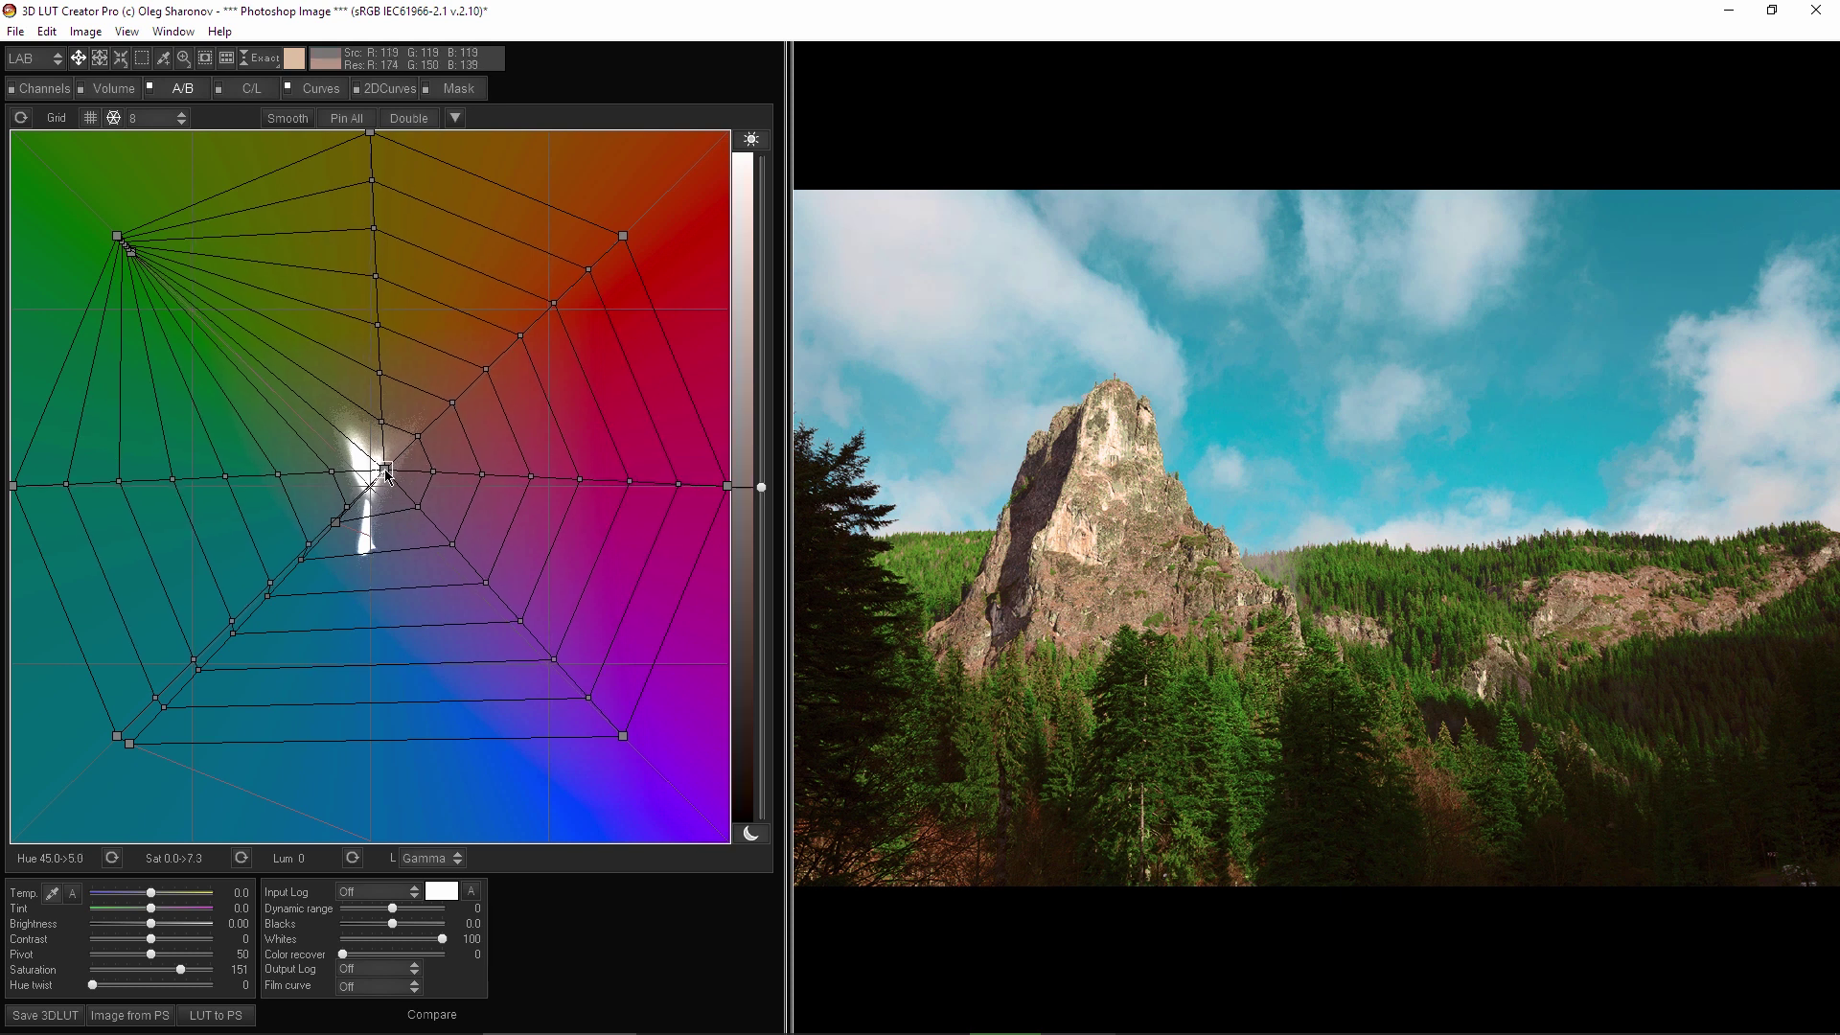
pyautogui.hotkey('ctrl', 'e')
pyautogui.hotkey('ctrl', 'e')
pyautogui.hotkey('ctrl', 'e')
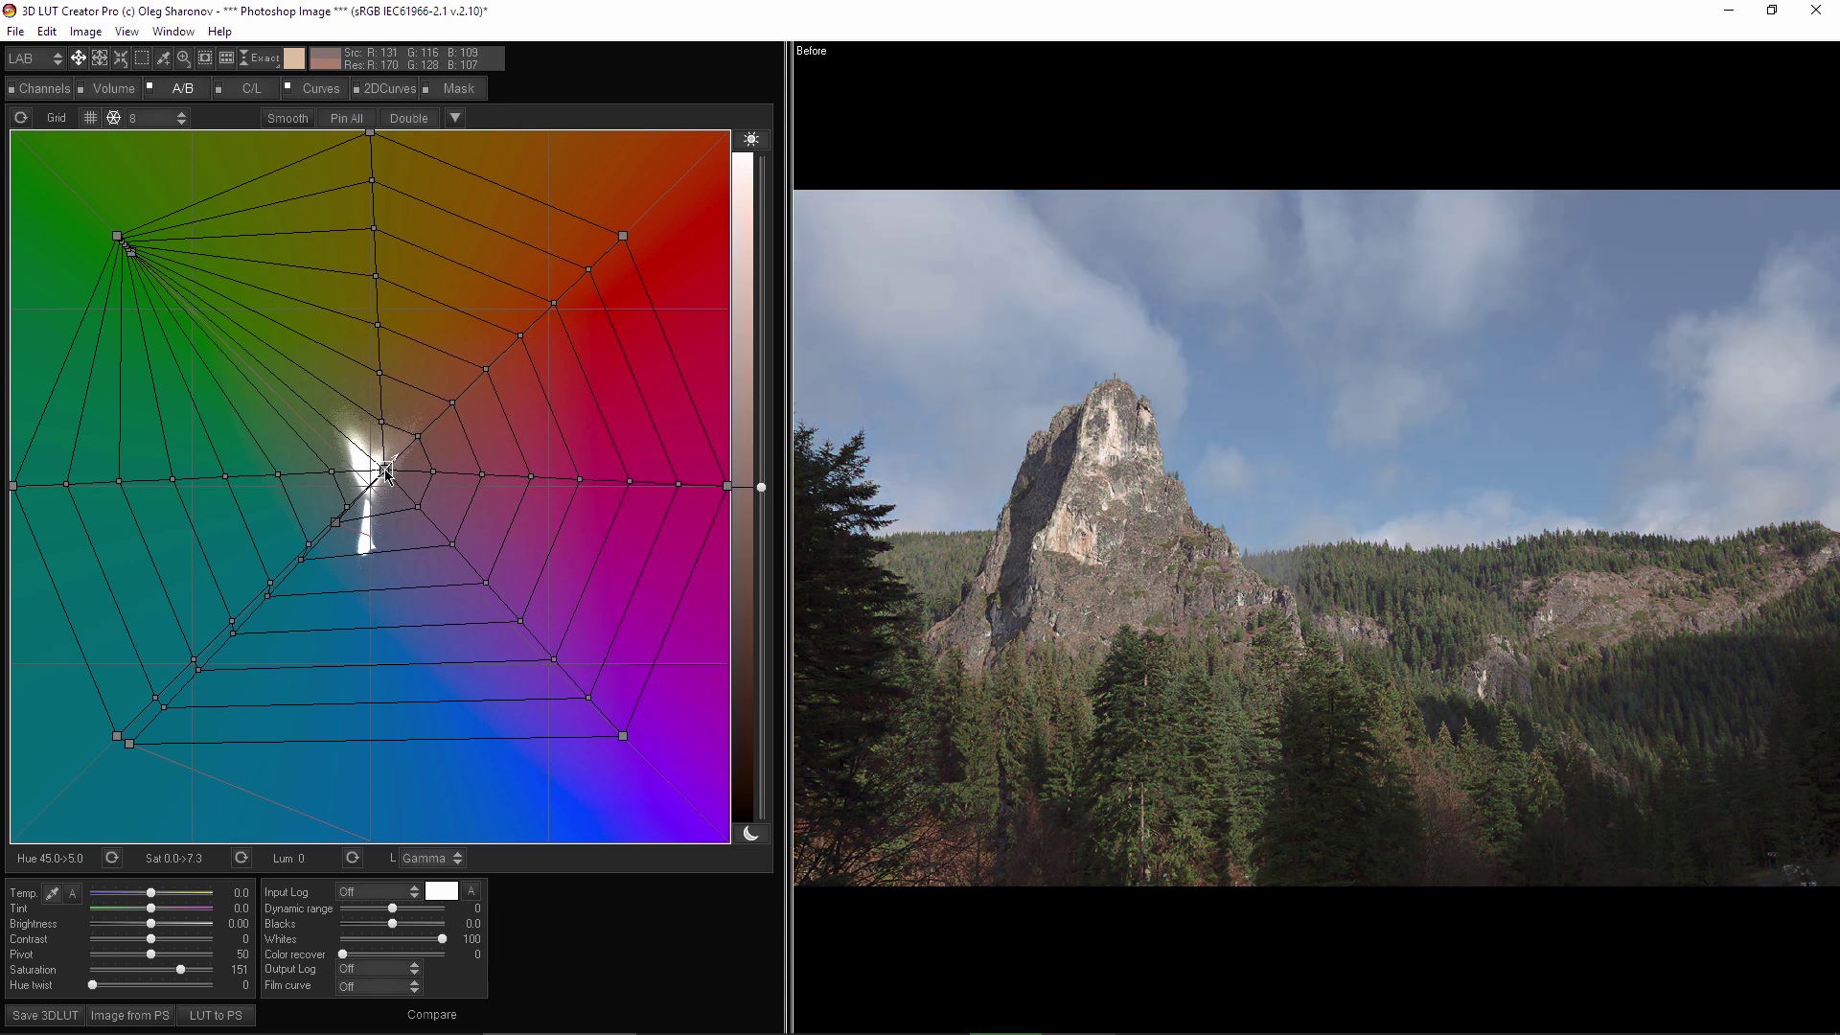
pyautogui.hotkey('ctrl', 'e')
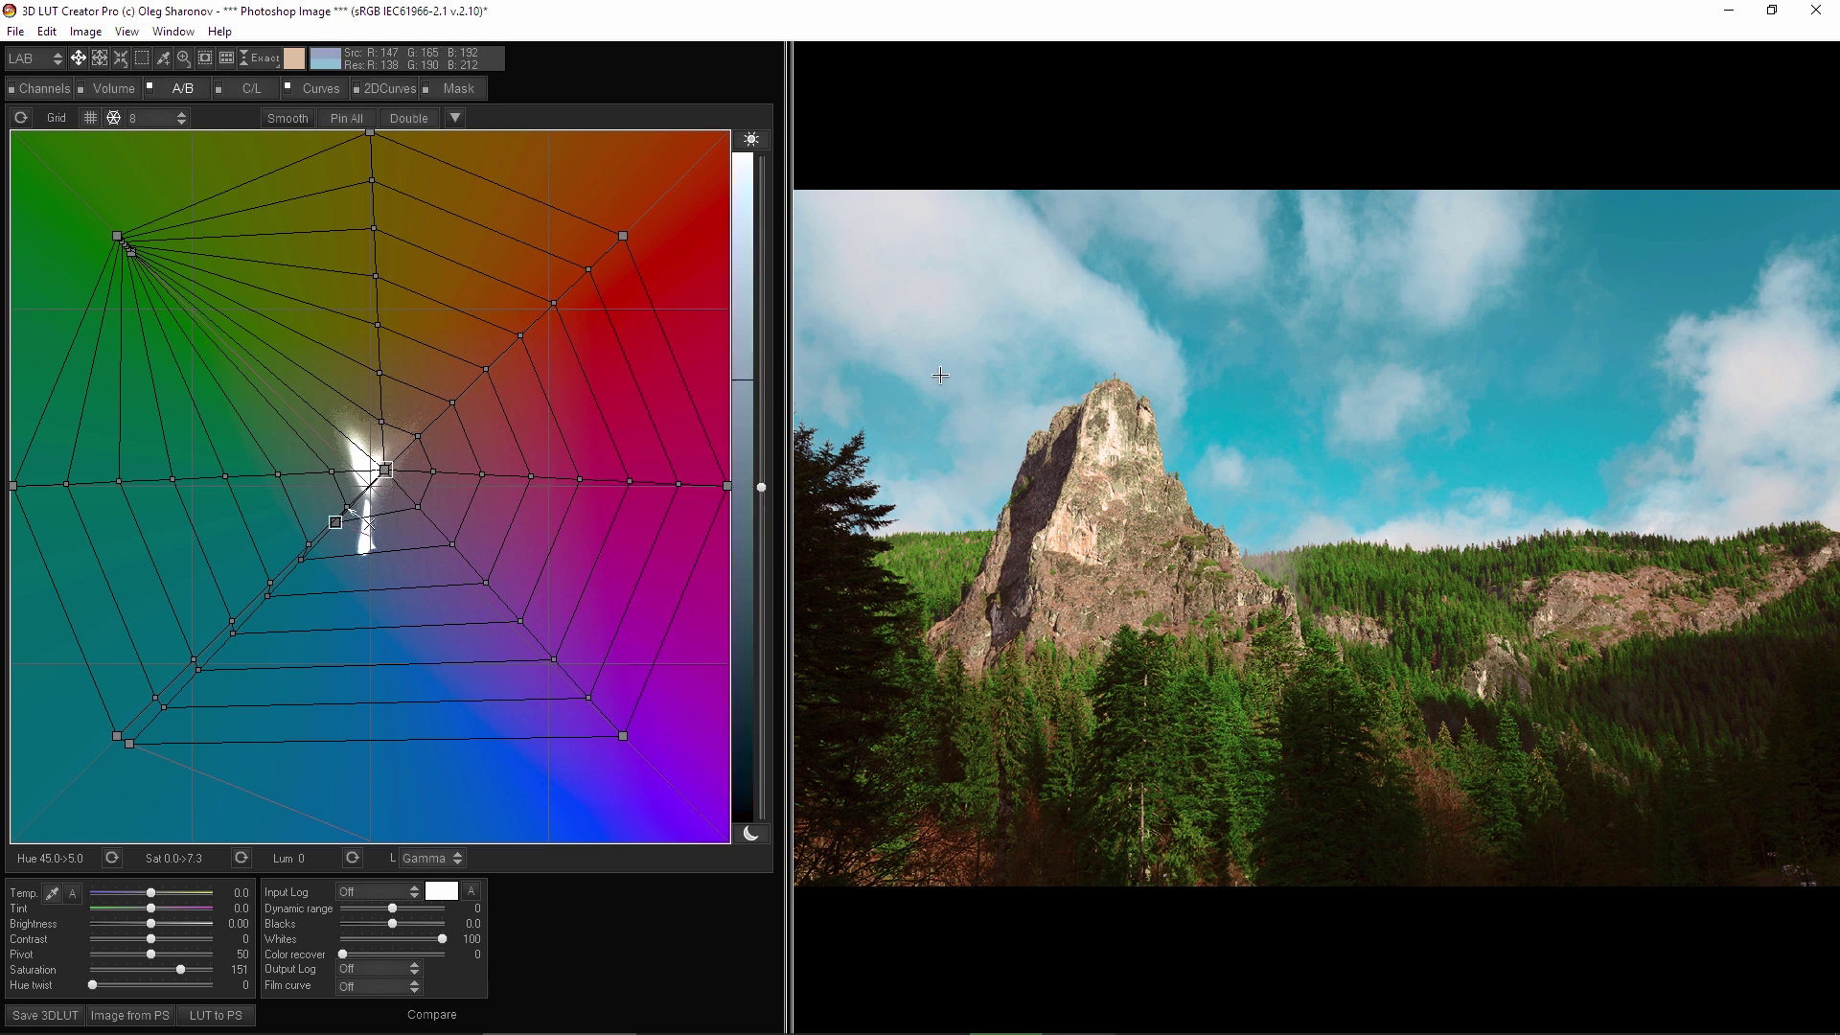
pyautogui.hotkey('ctrl', 'e')
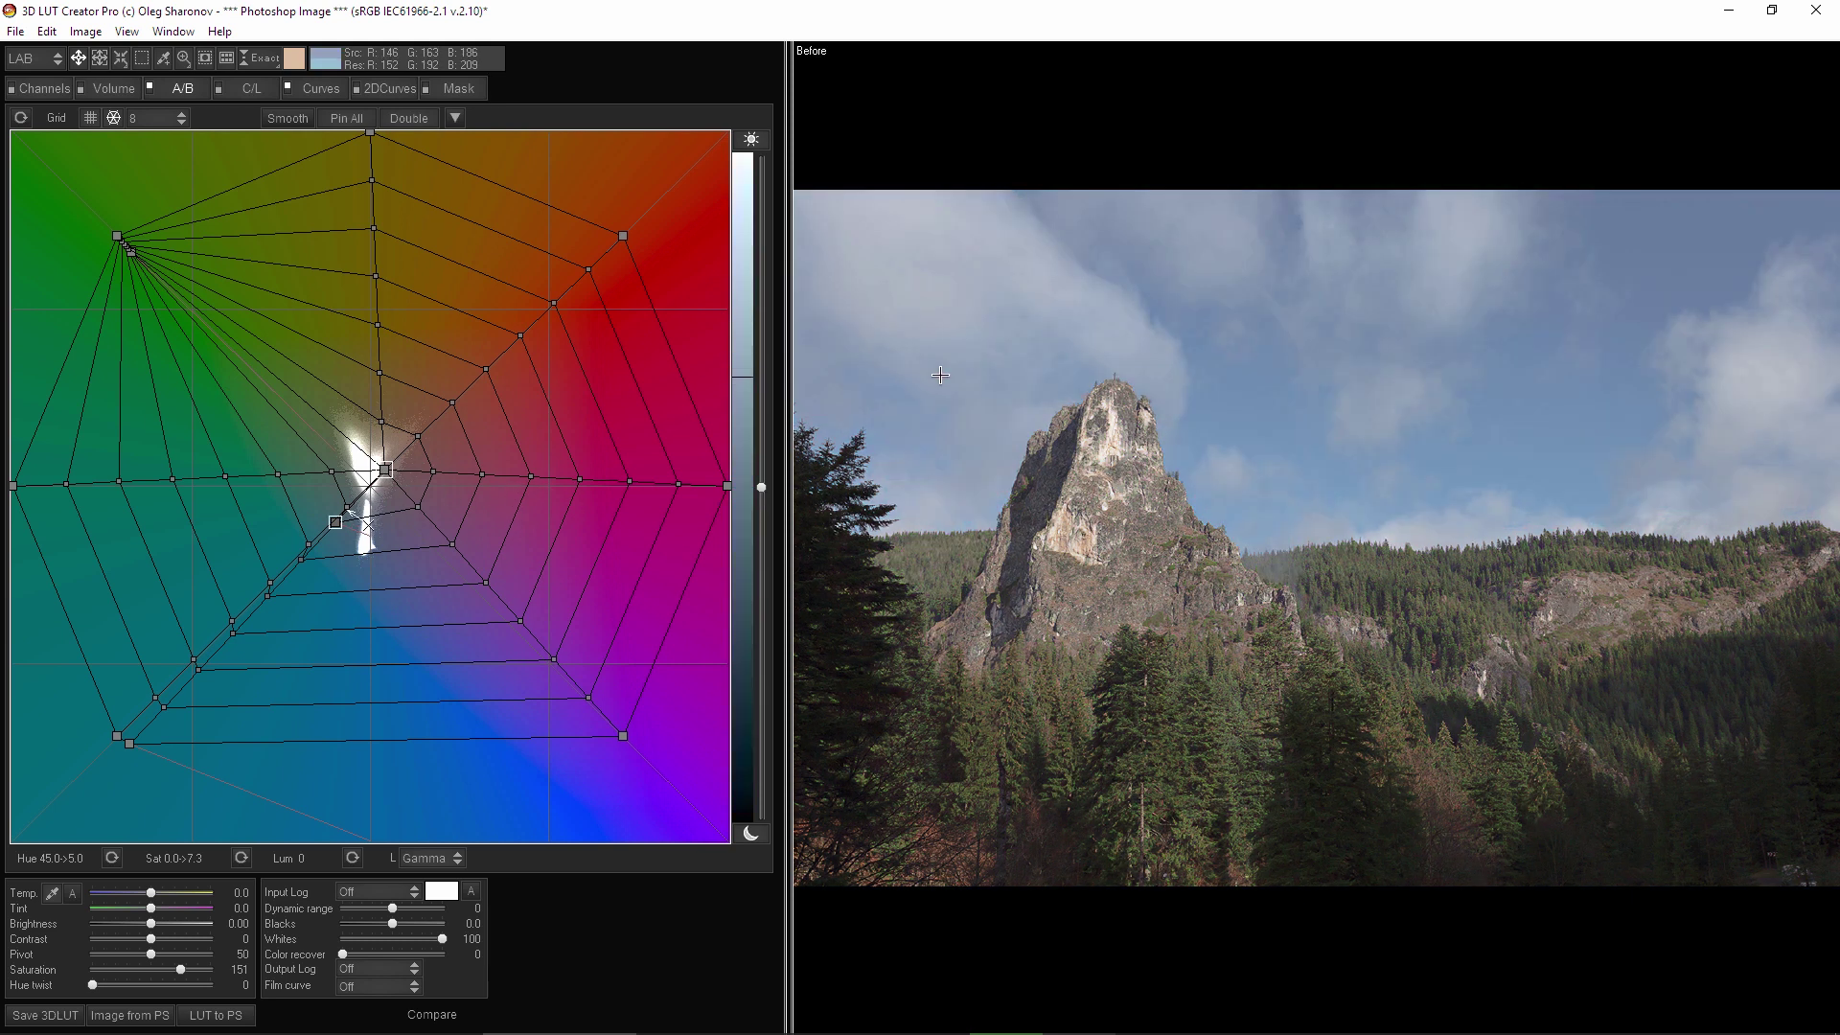
pyautogui.hotkey('ctrl', 'e')
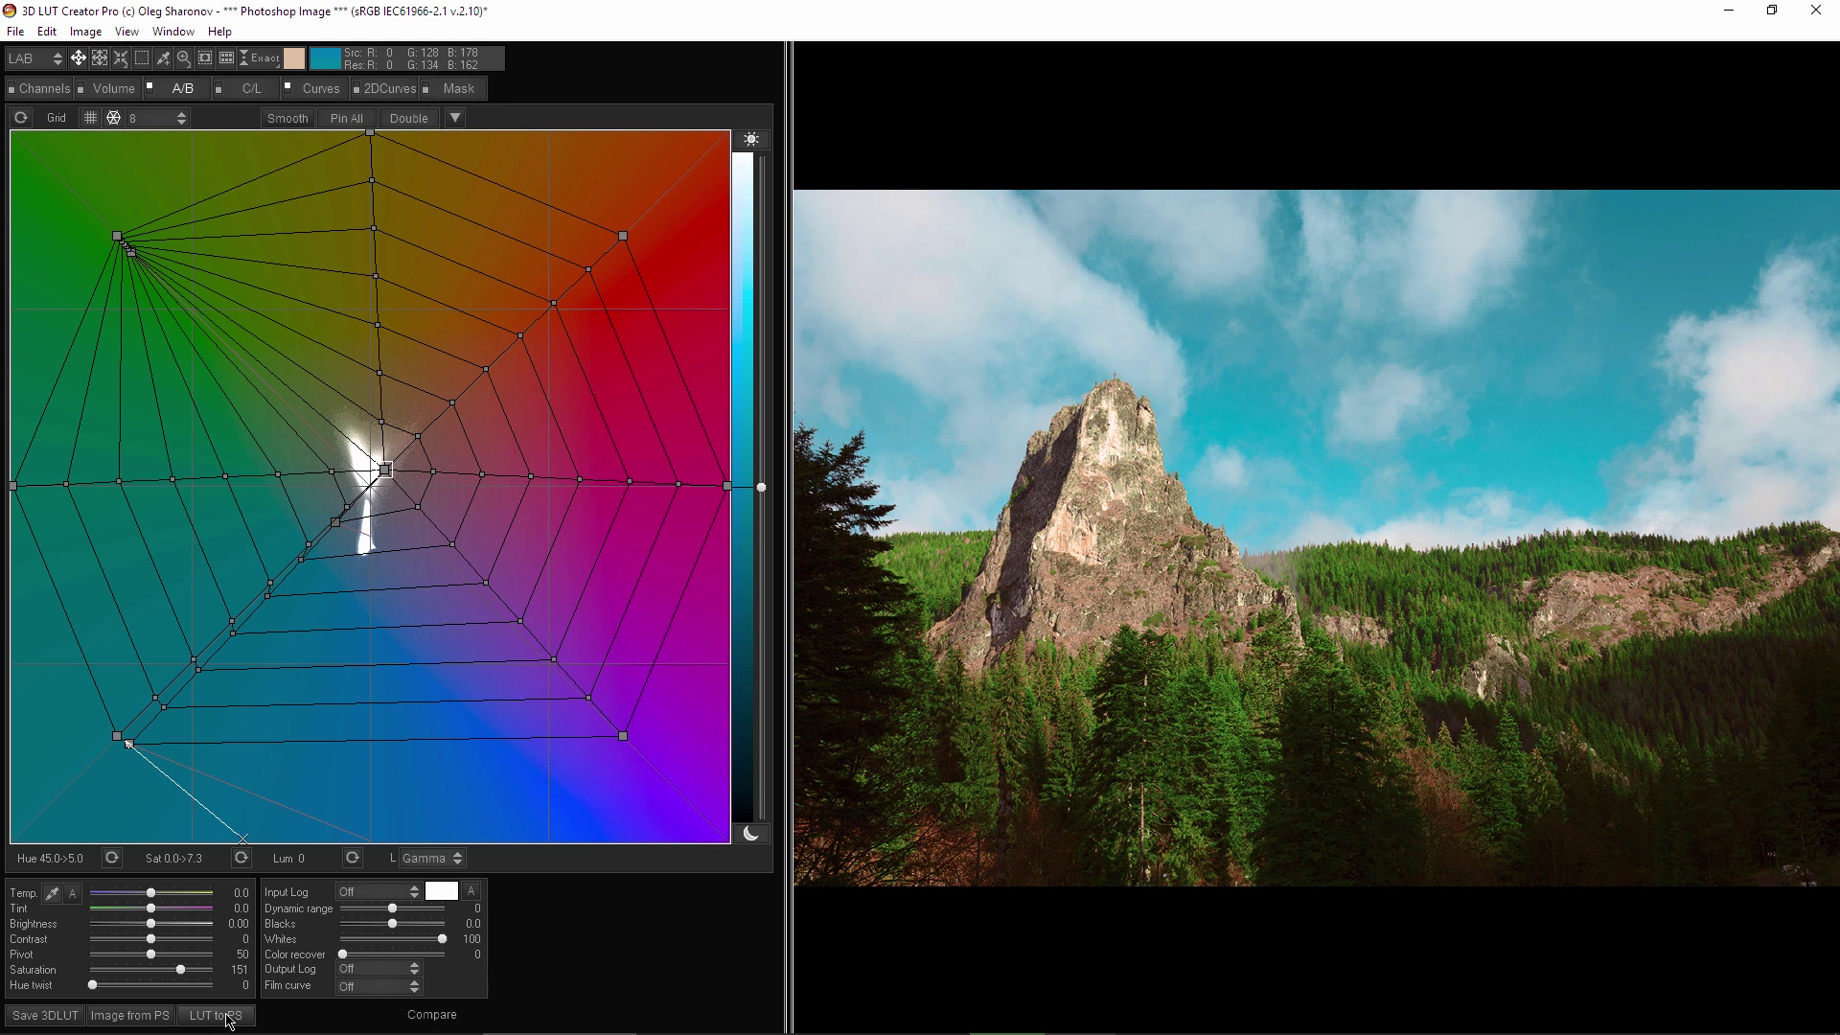
pyautogui.click(15, 30)
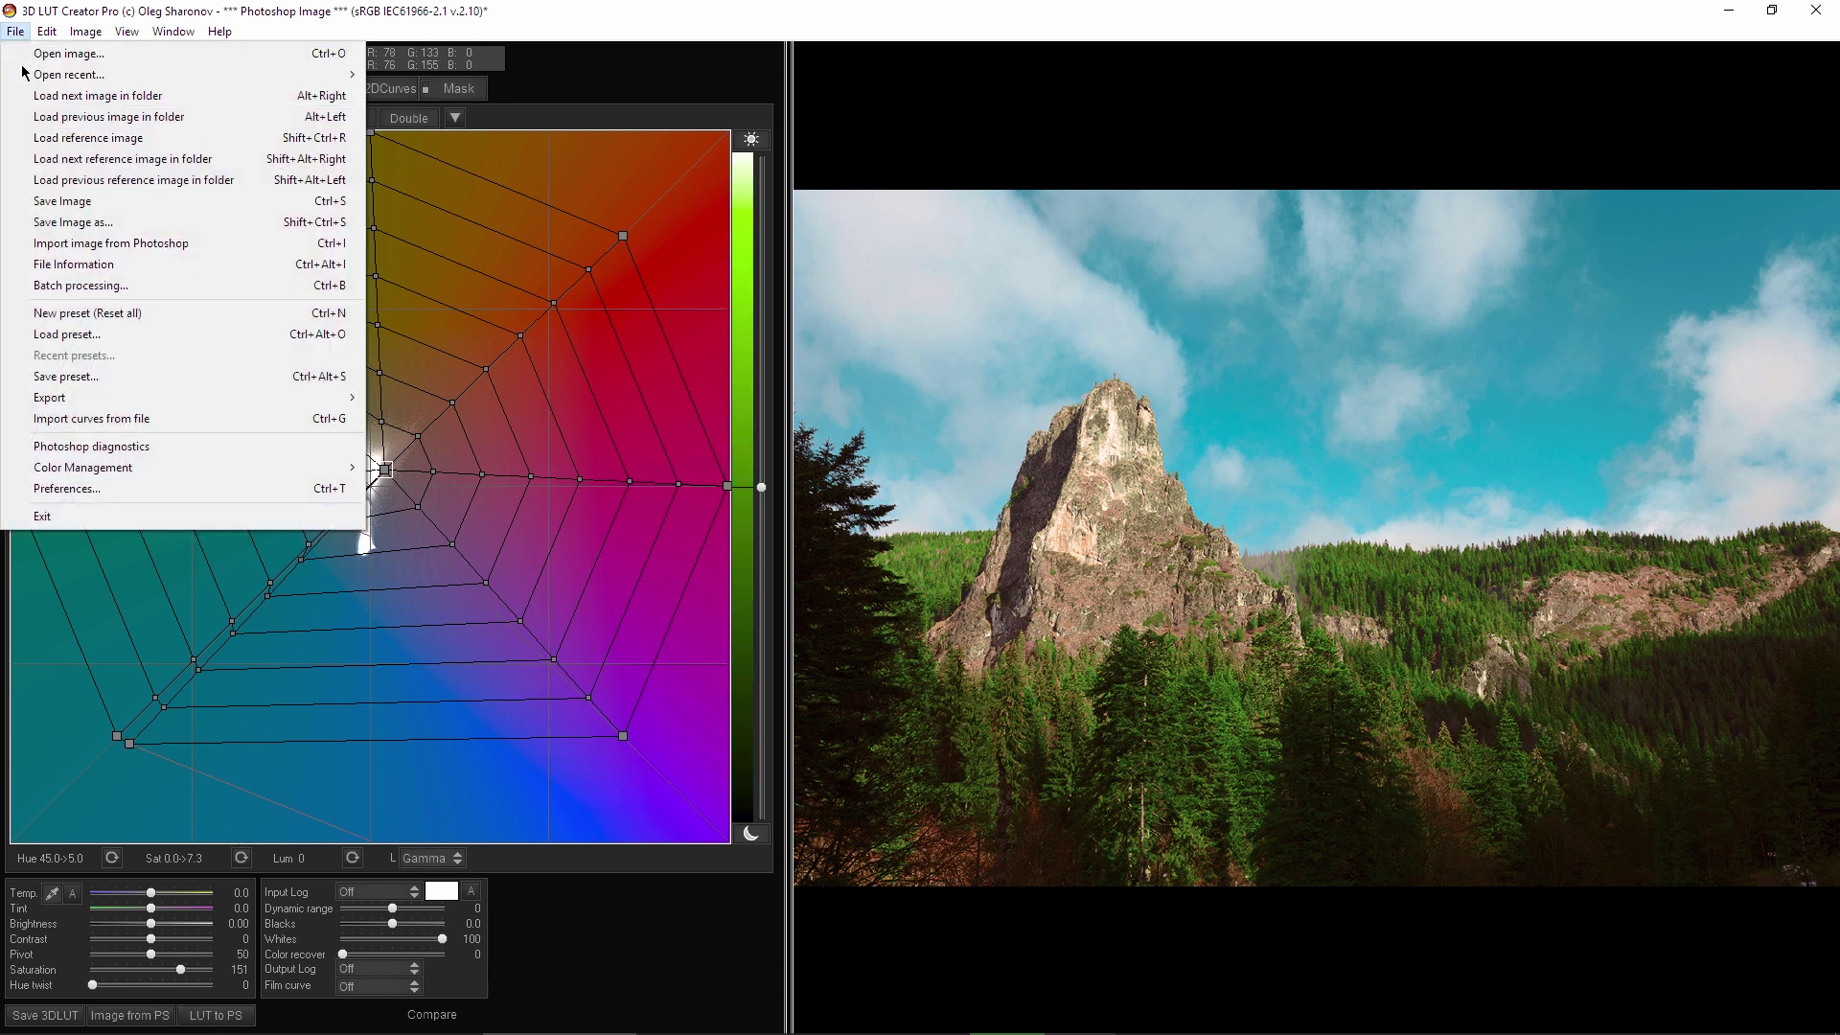
pyautogui.click(65, 489)
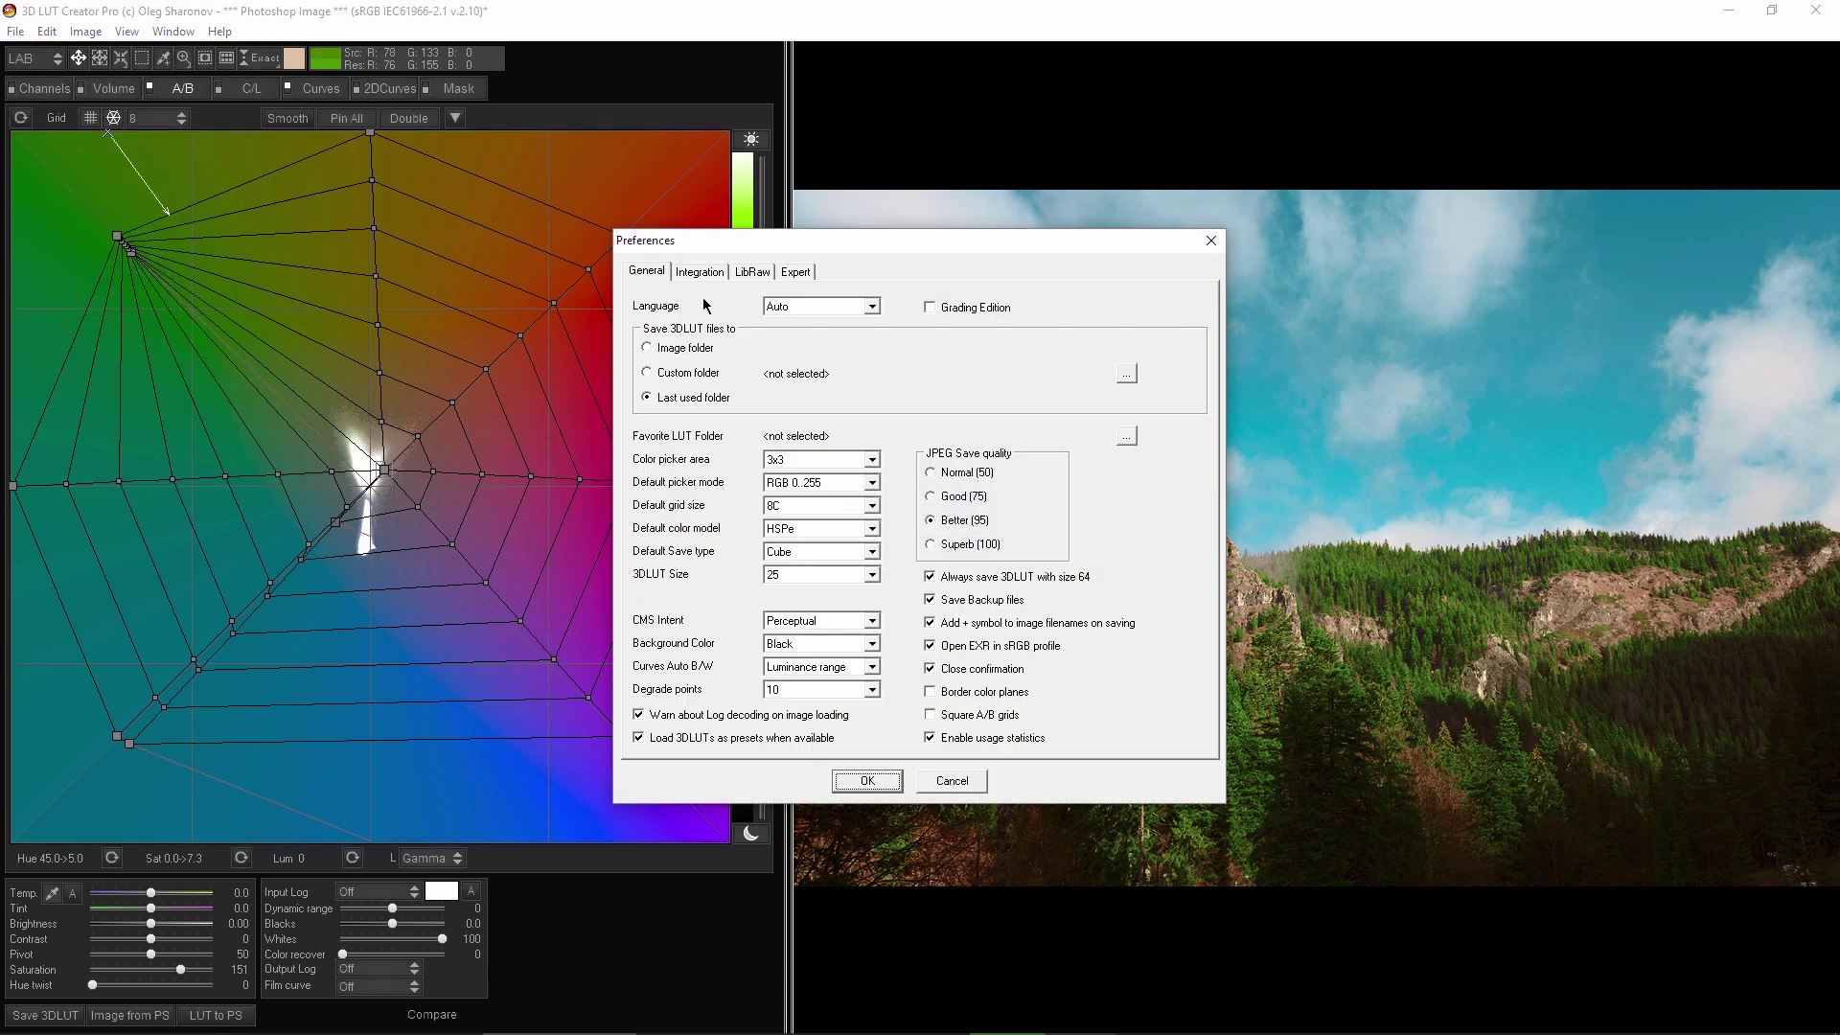
pyautogui.click(700, 272)
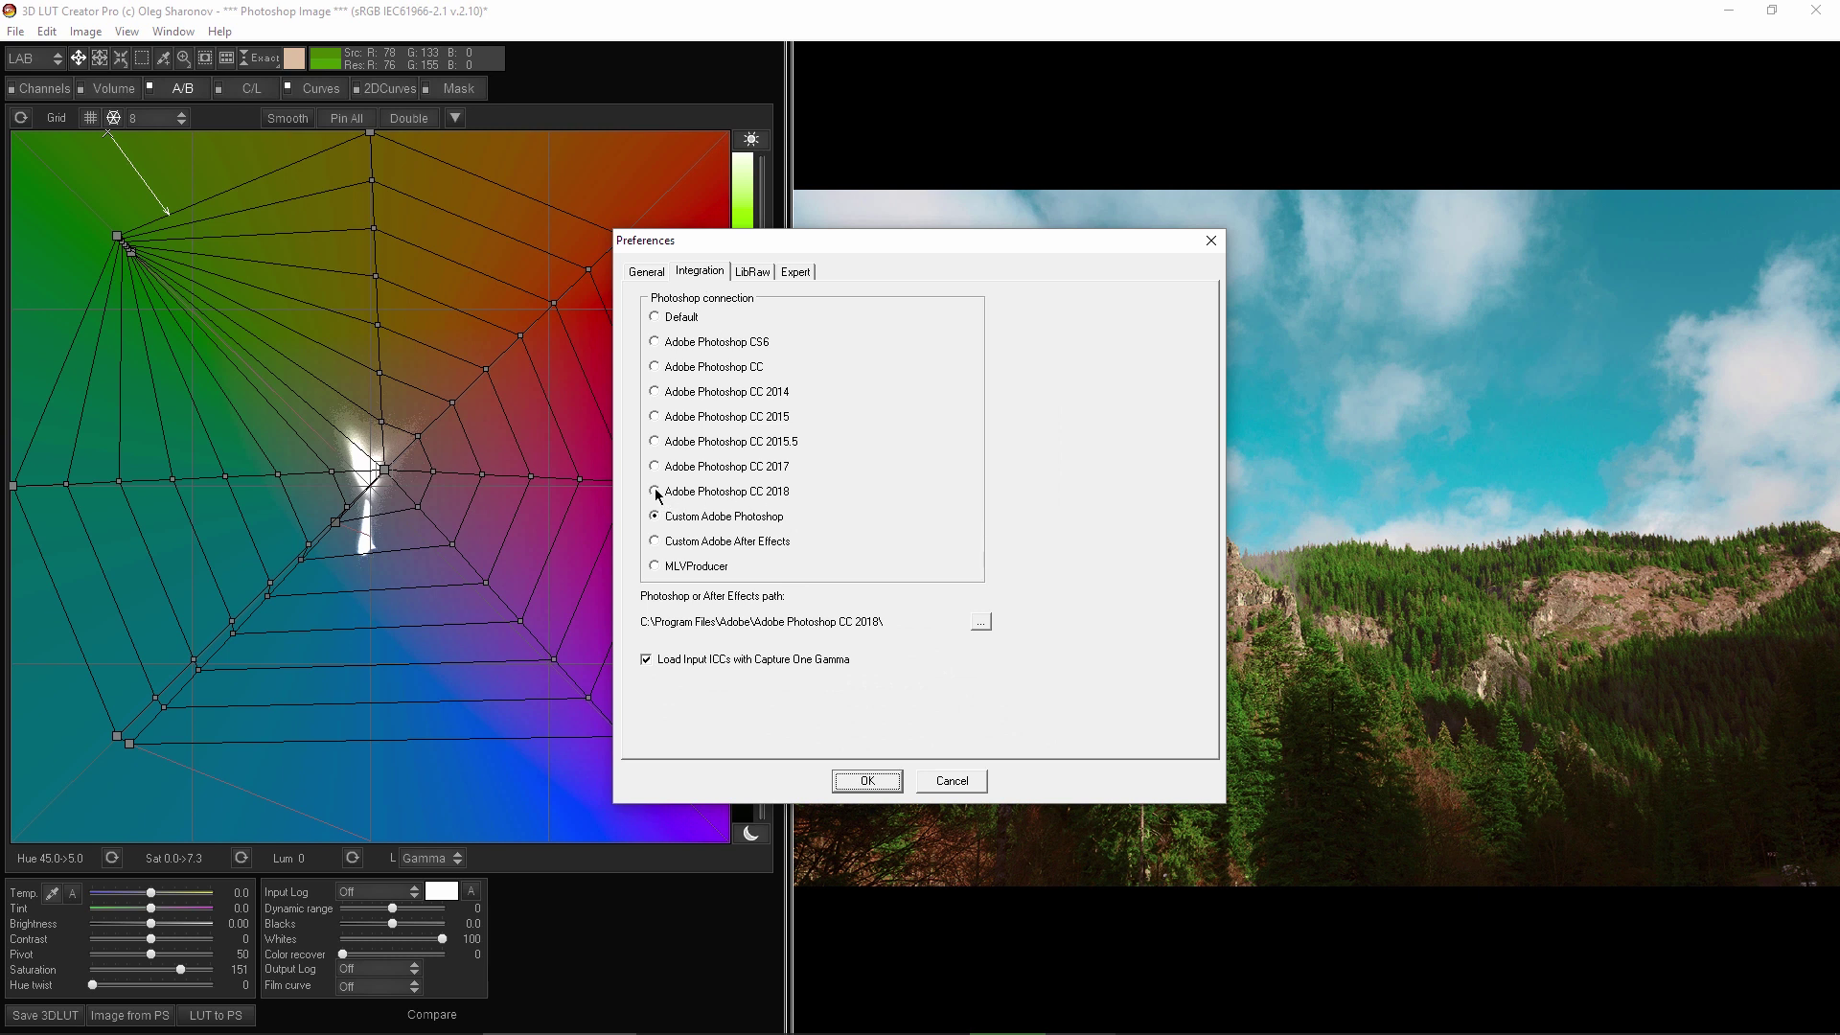
pyautogui.click(656, 493)
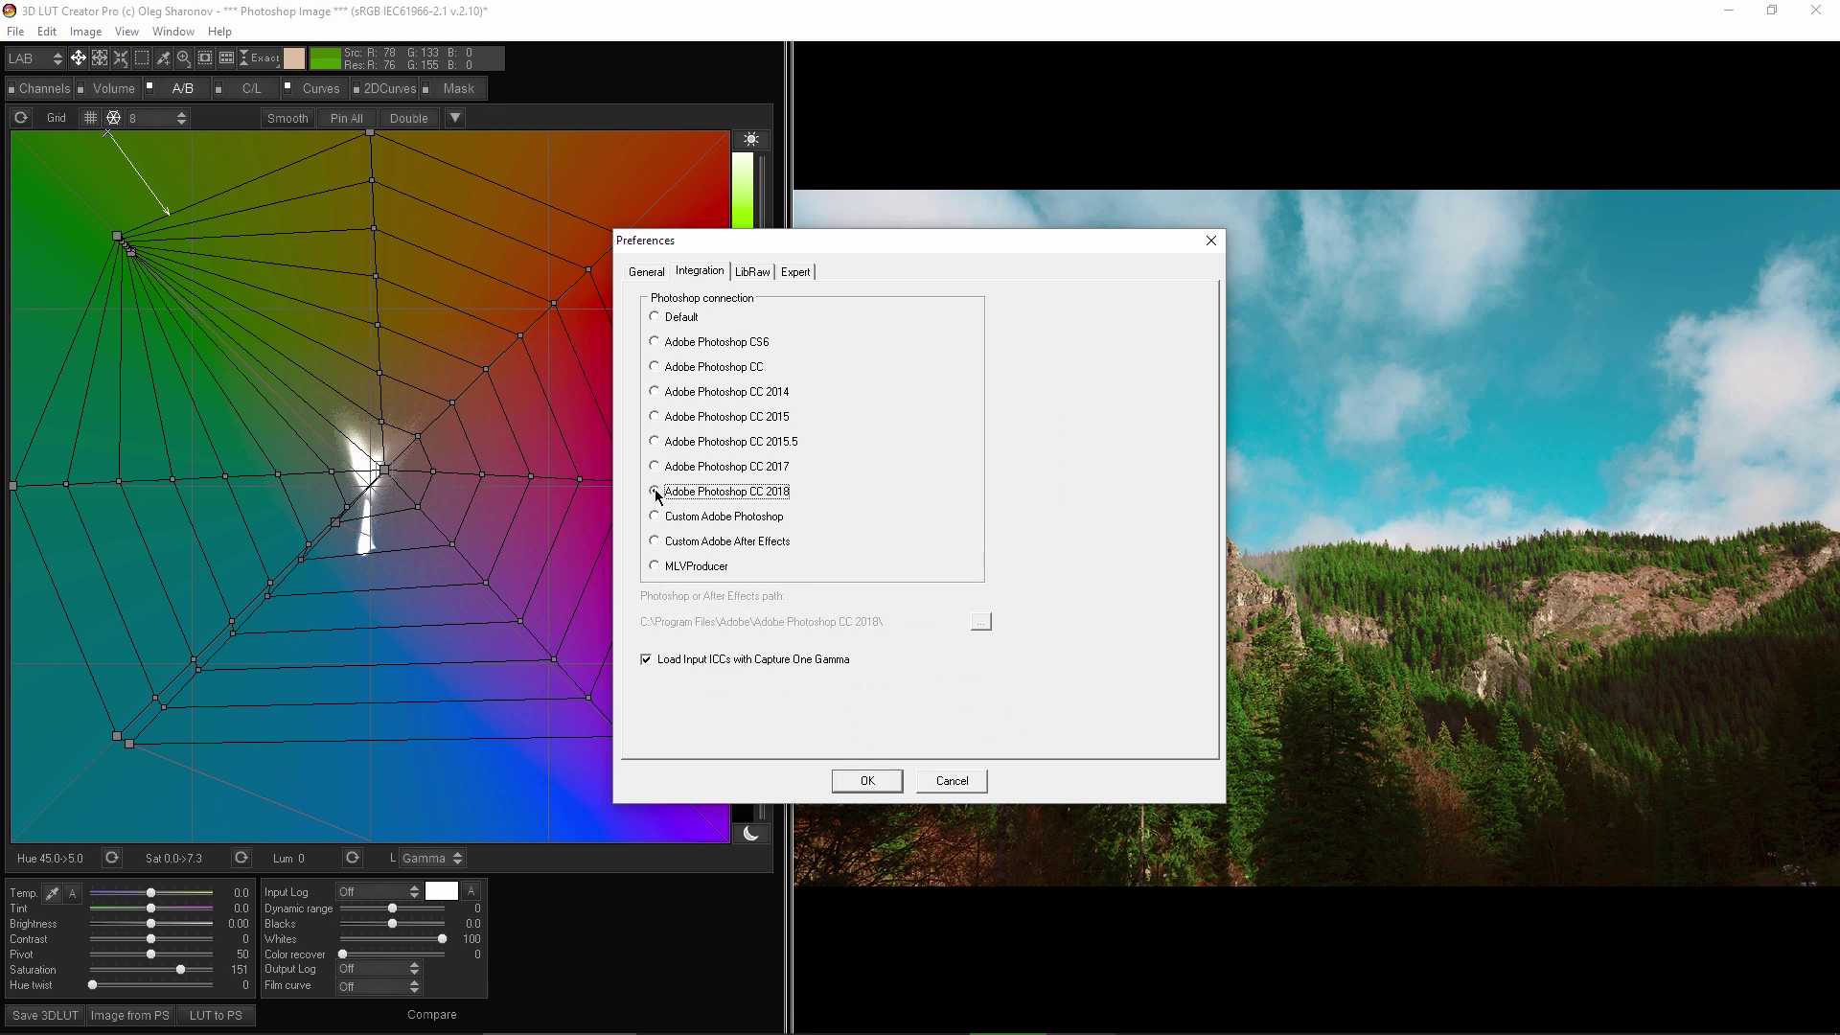
pyautogui.click(657, 516)
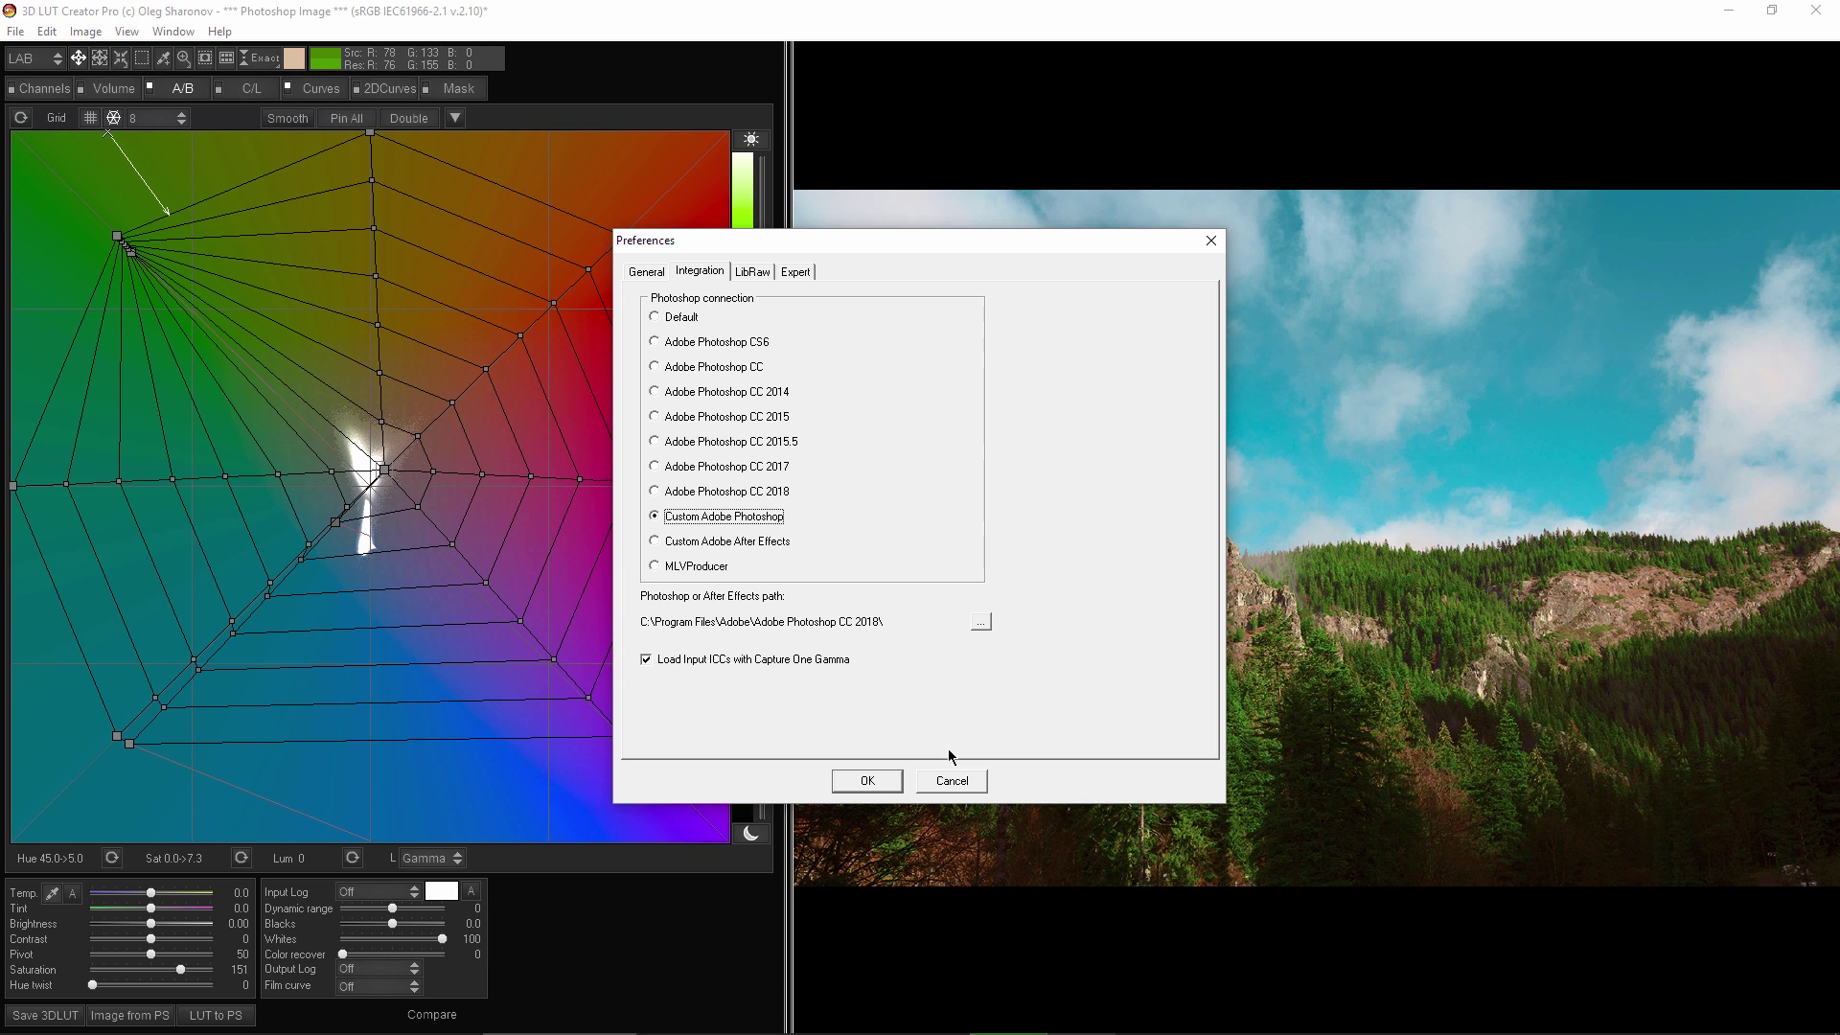
pyautogui.click(952, 781)
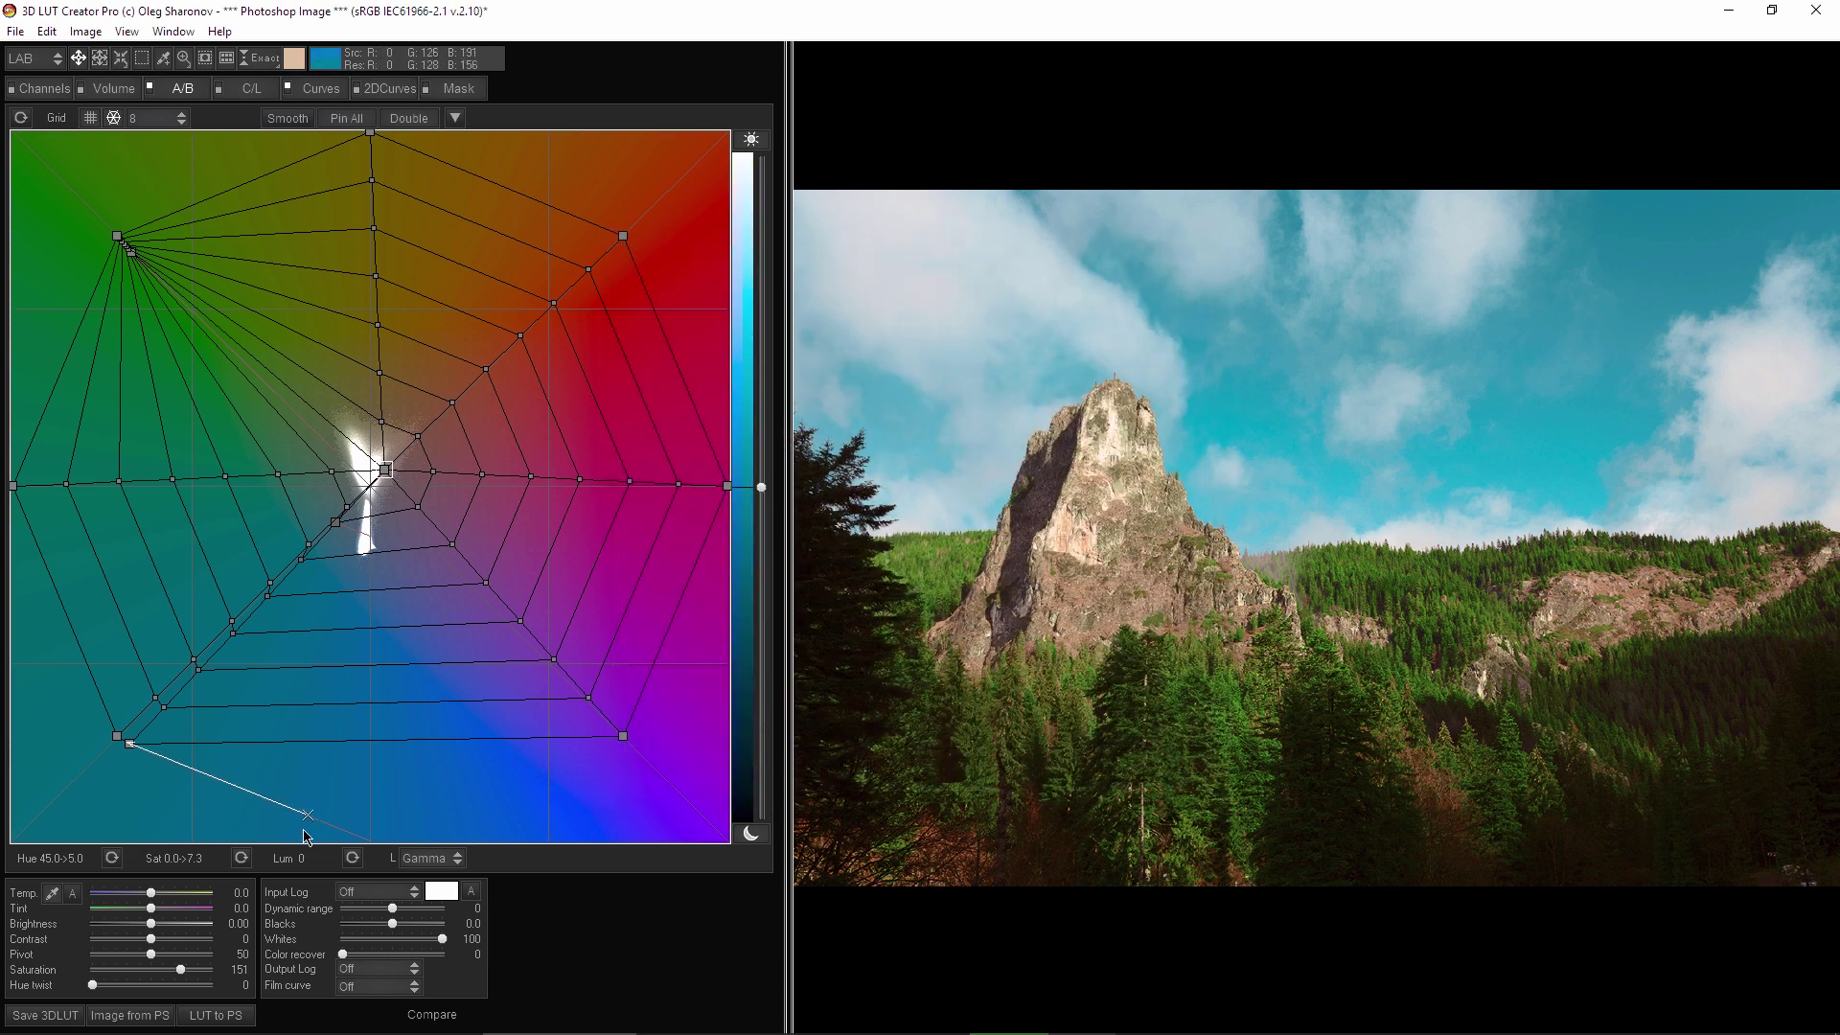
pyautogui.click(213, 1015)
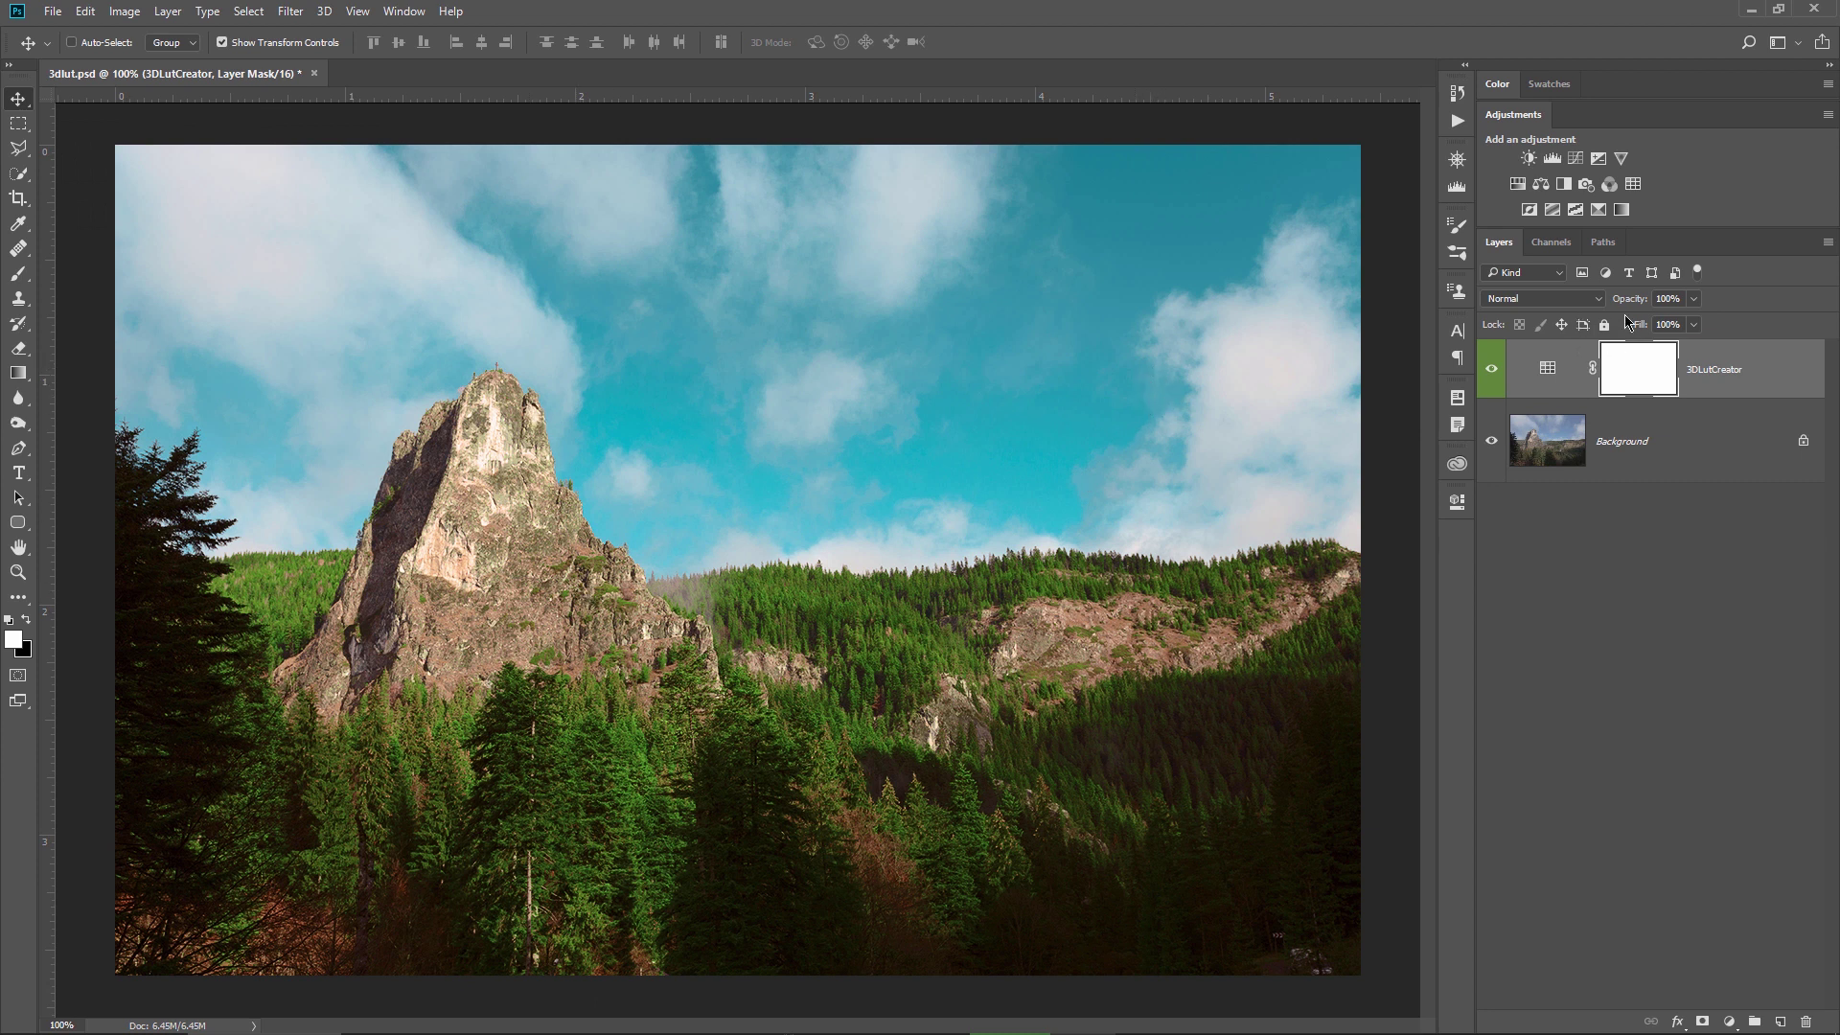
# - Set the grading layer to 80% opacity with Soft Light blend mode
pyautogui.moveTo(1628, 304); pyautogui.dragTo(1609, 305)
pyautogui.click(1549, 300)
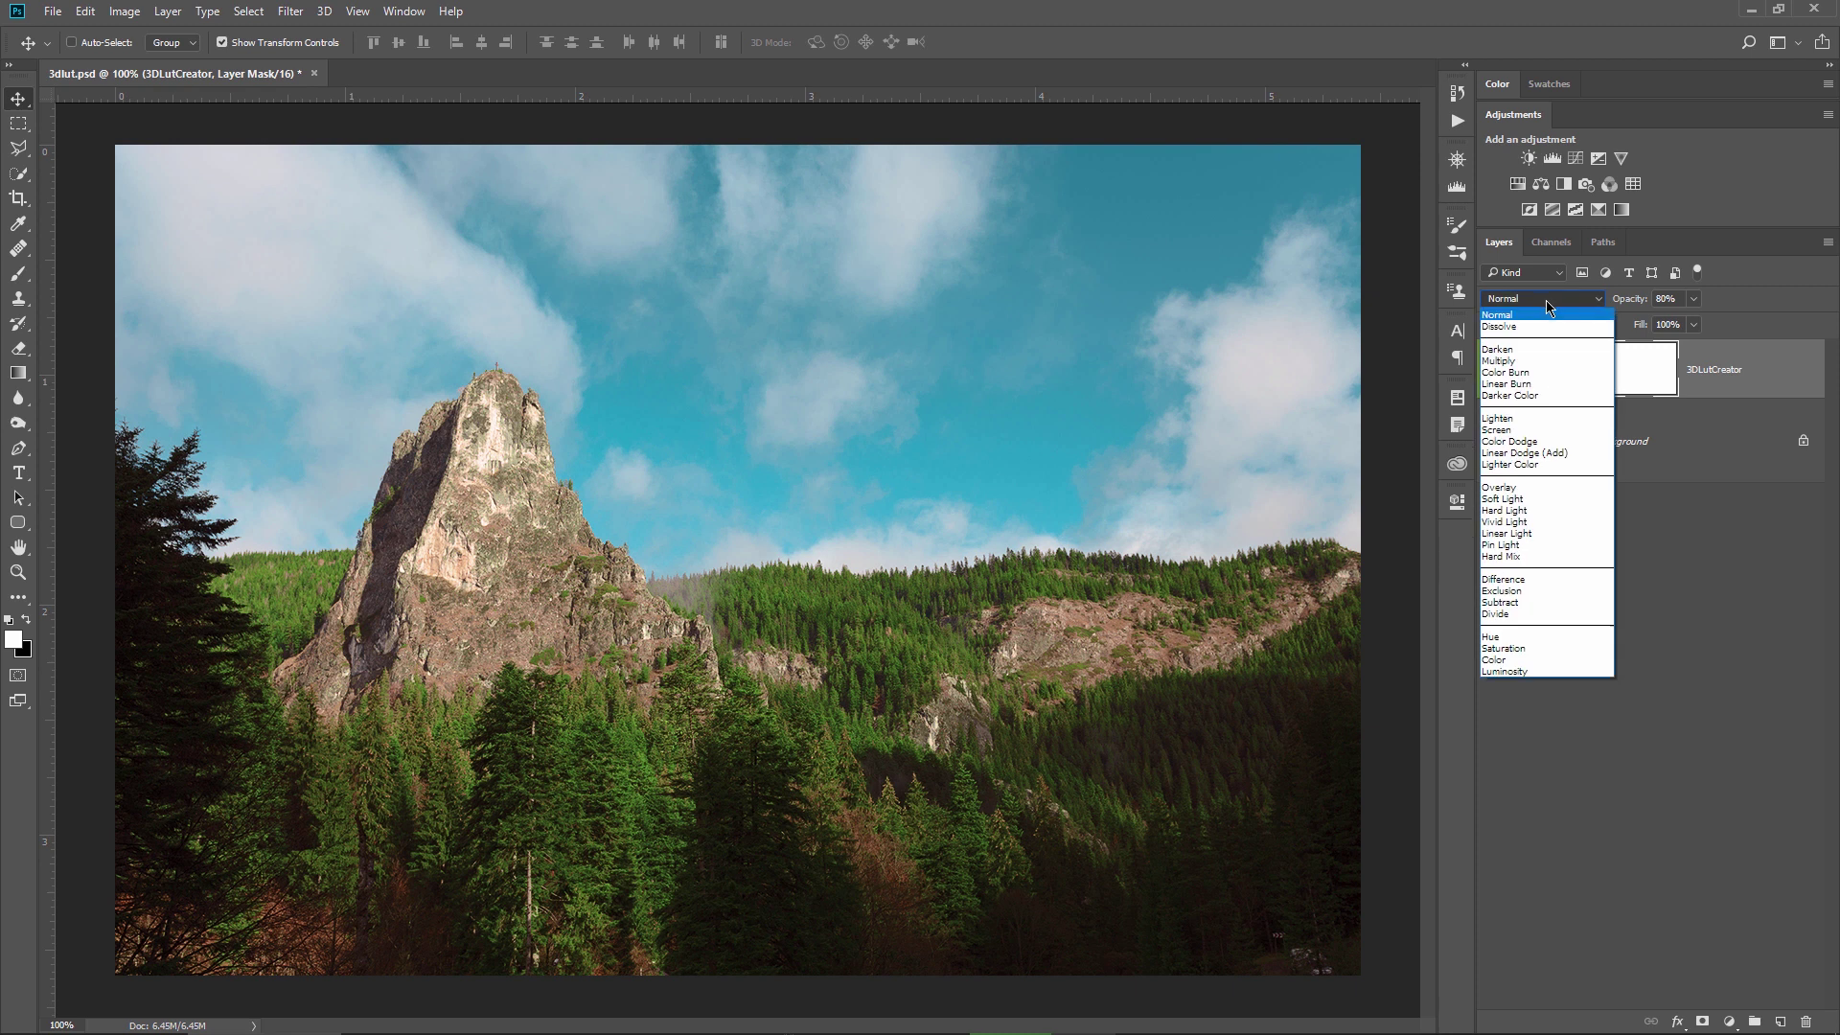
pyautogui.click(1532, 499)
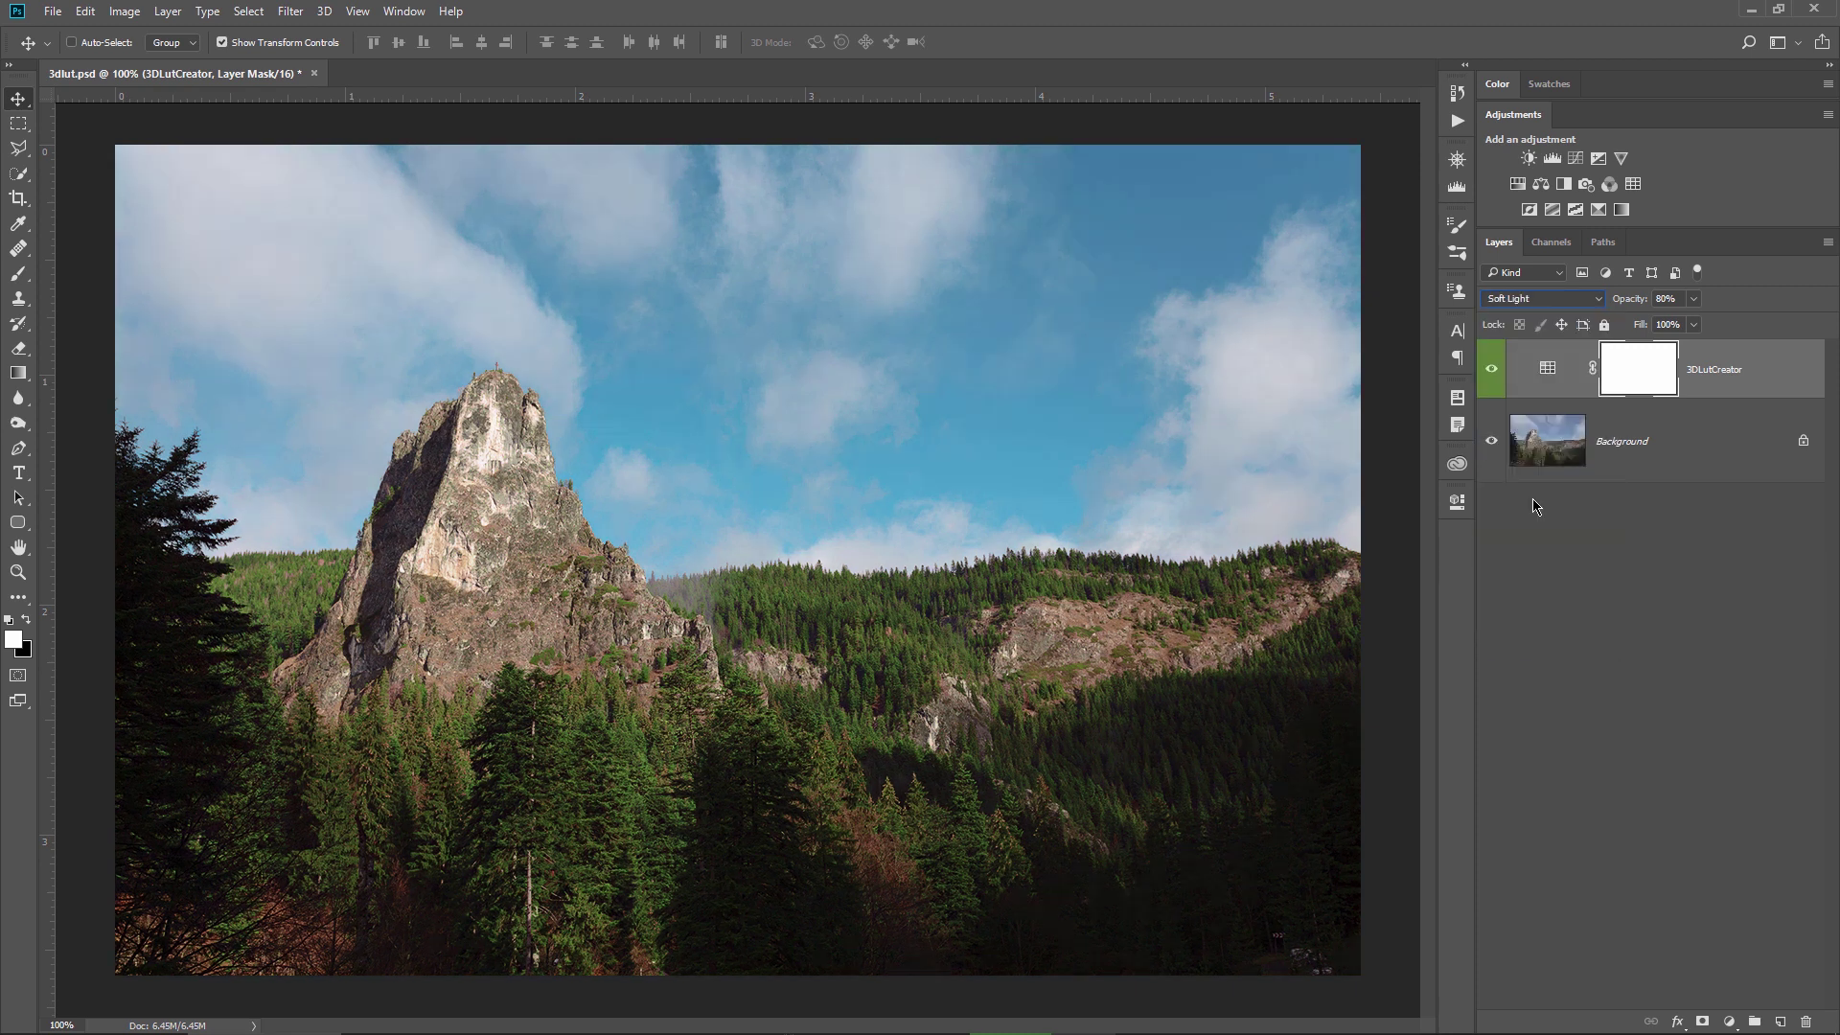
# - Toggle the grading layer on and off and inspect its Color Lookup LUT list
pyautogui.click(1494, 371)
pyautogui.click(1494, 371)
pyautogui.doubleClick(1548, 372)
pyautogui.click(1331, 557)
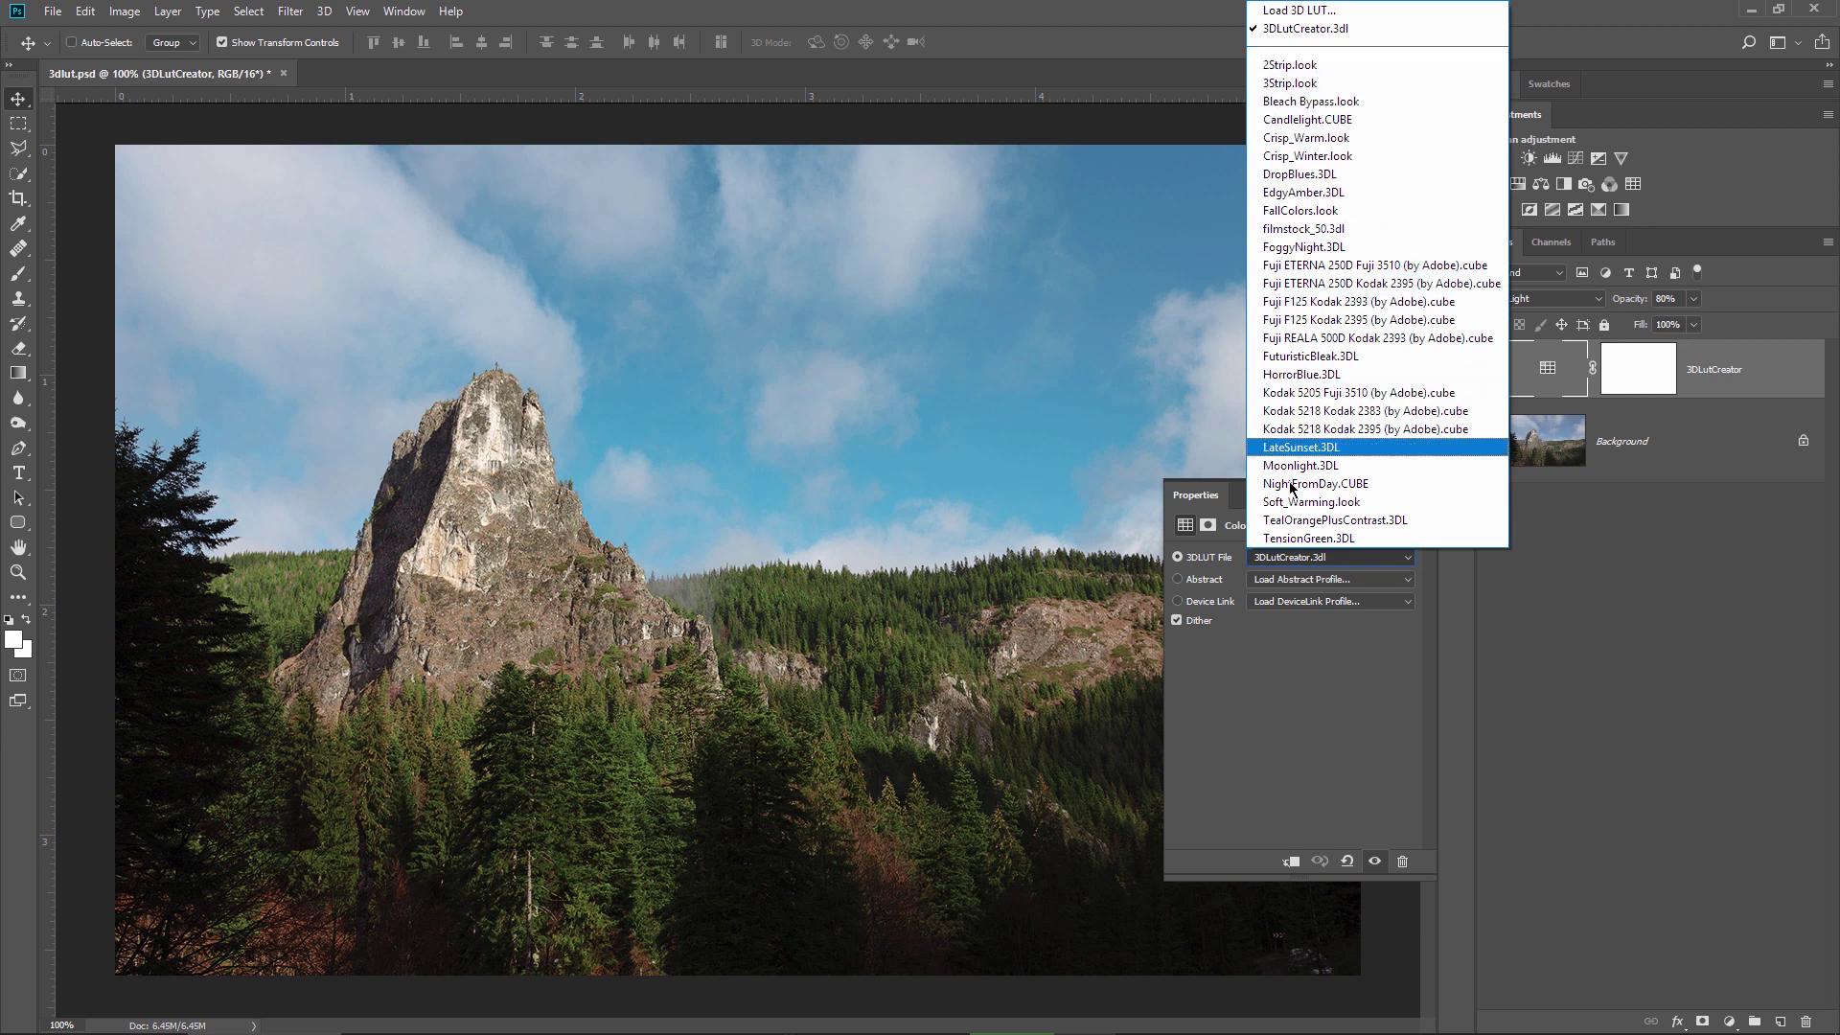
pyautogui.click(1552, 603)
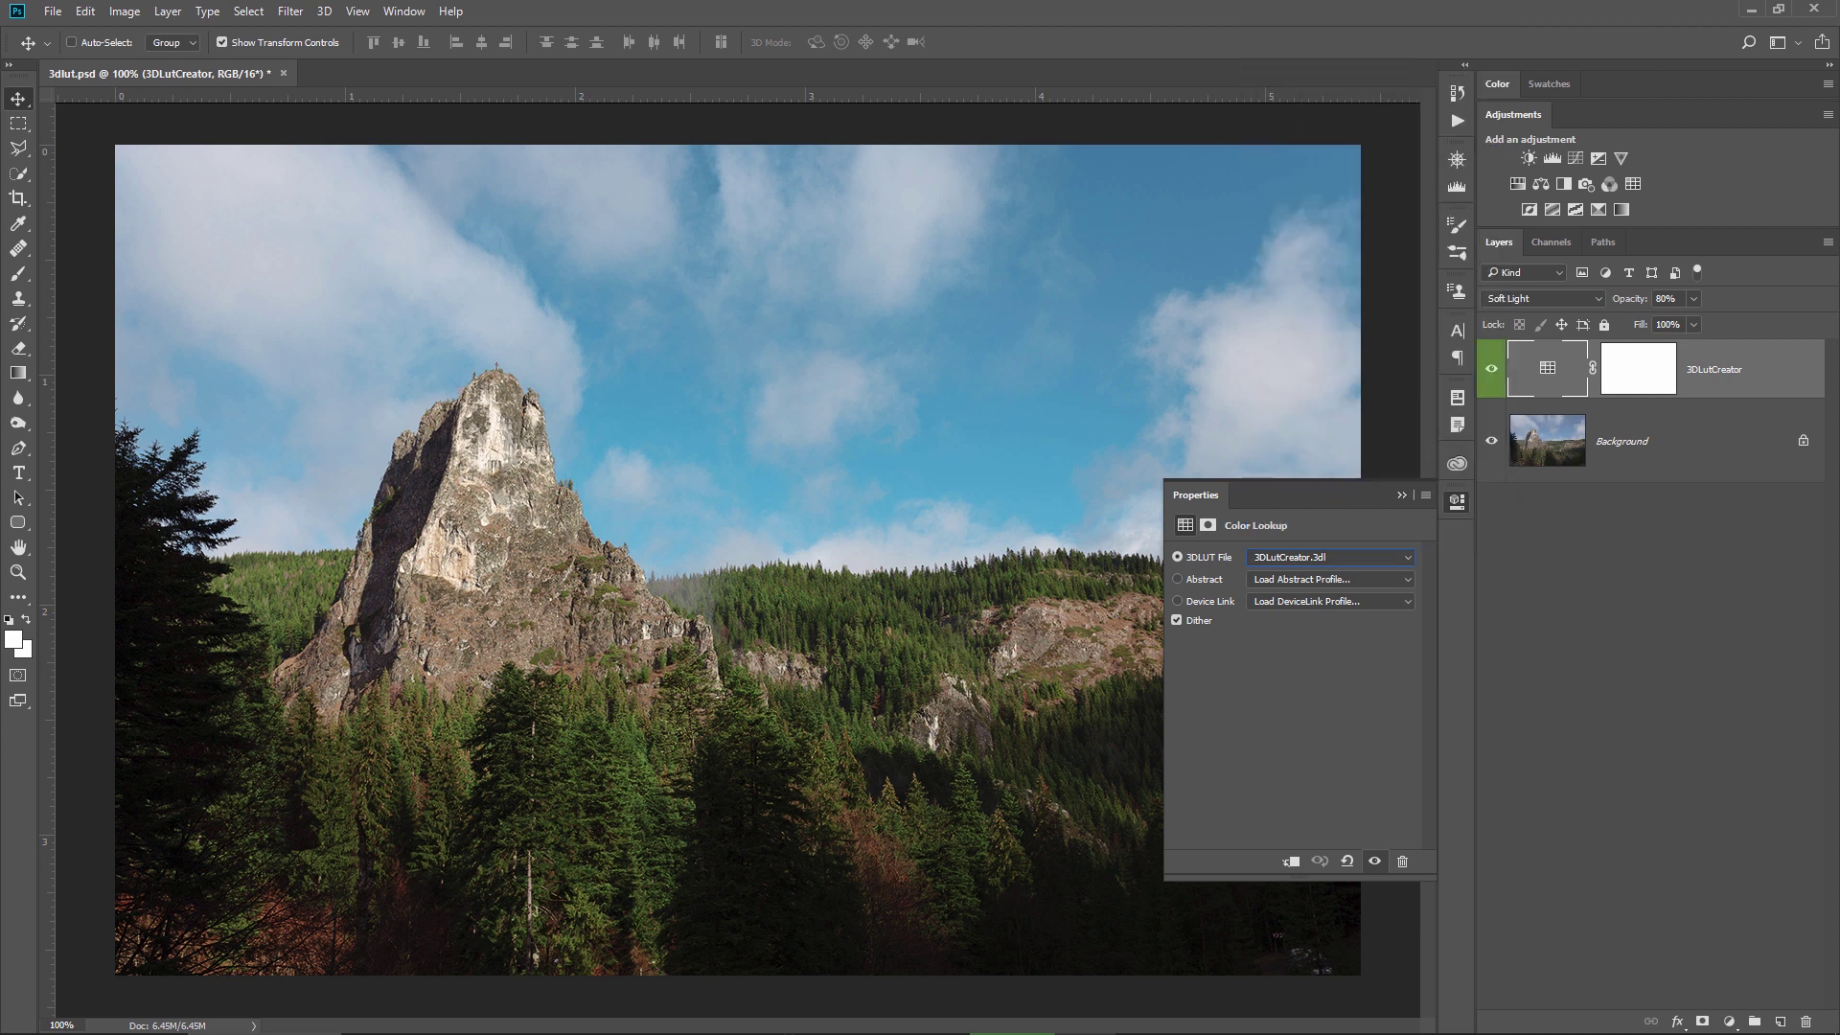
pyautogui.click(535, 1015)
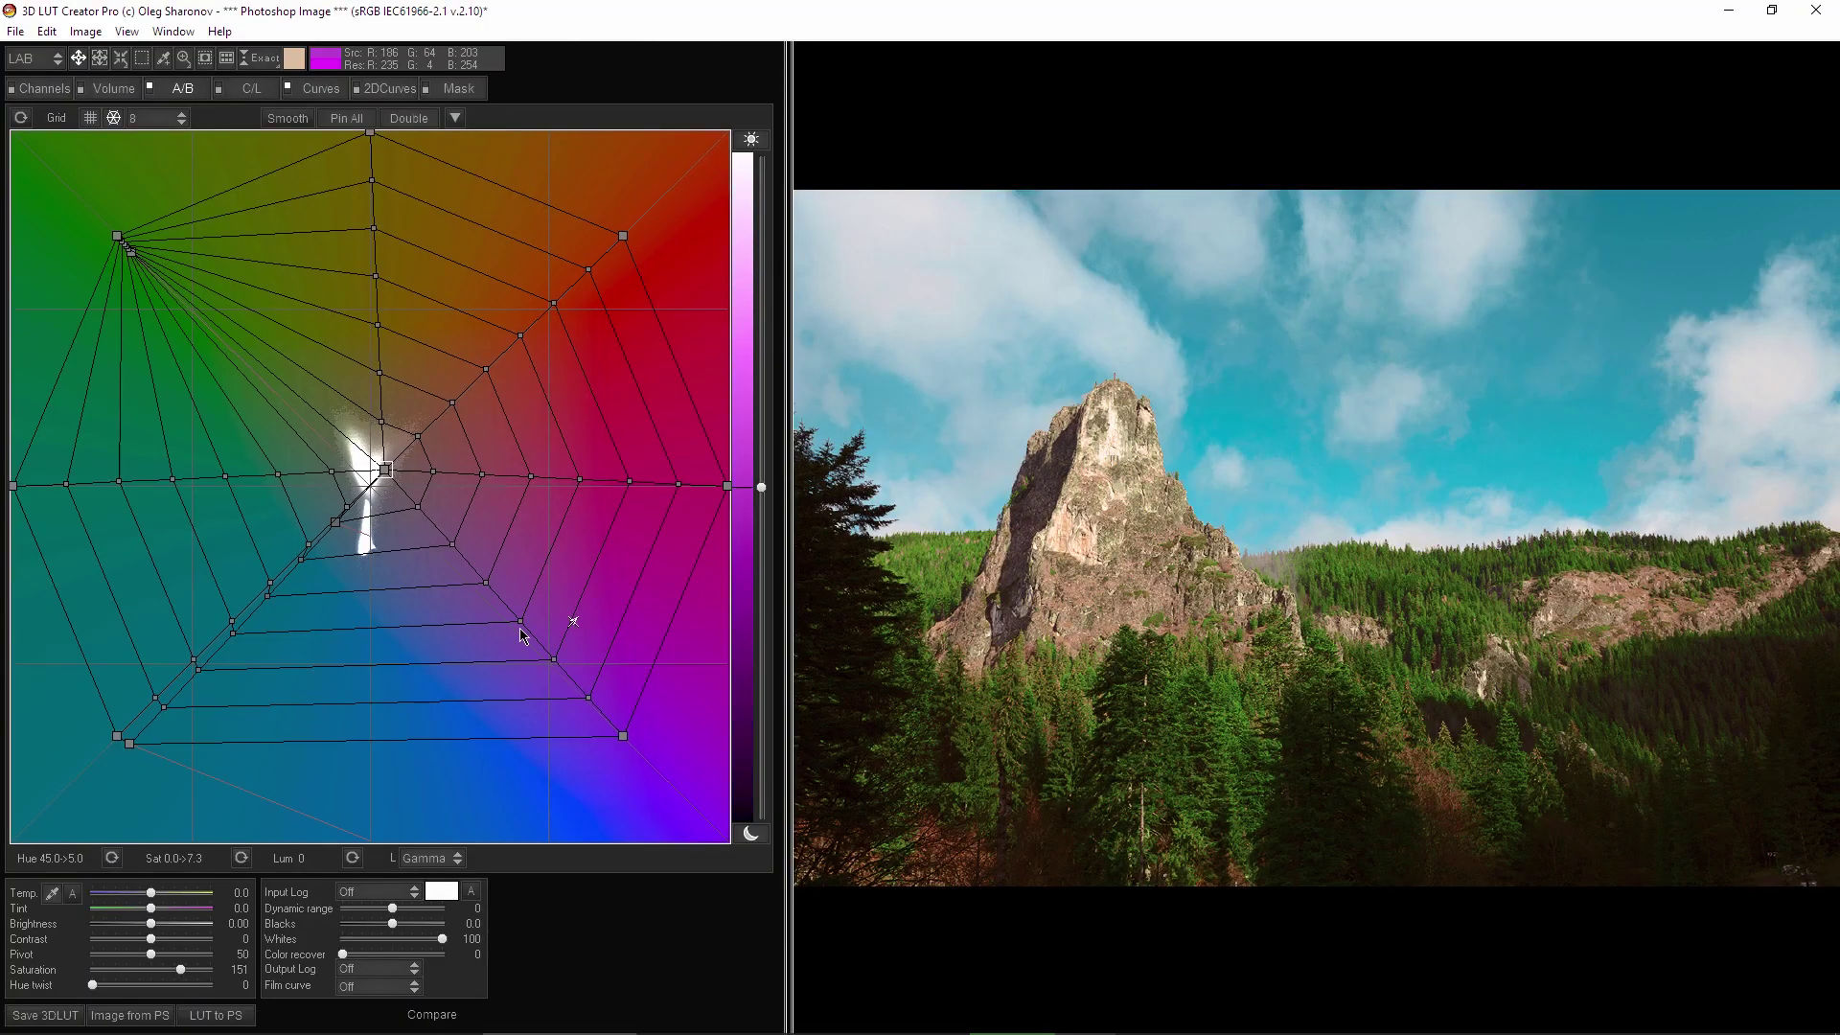
# - Start Save 3DLUT to export the cyan-sky grade as LUT1.cube
pyautogui.click(50, 1015)
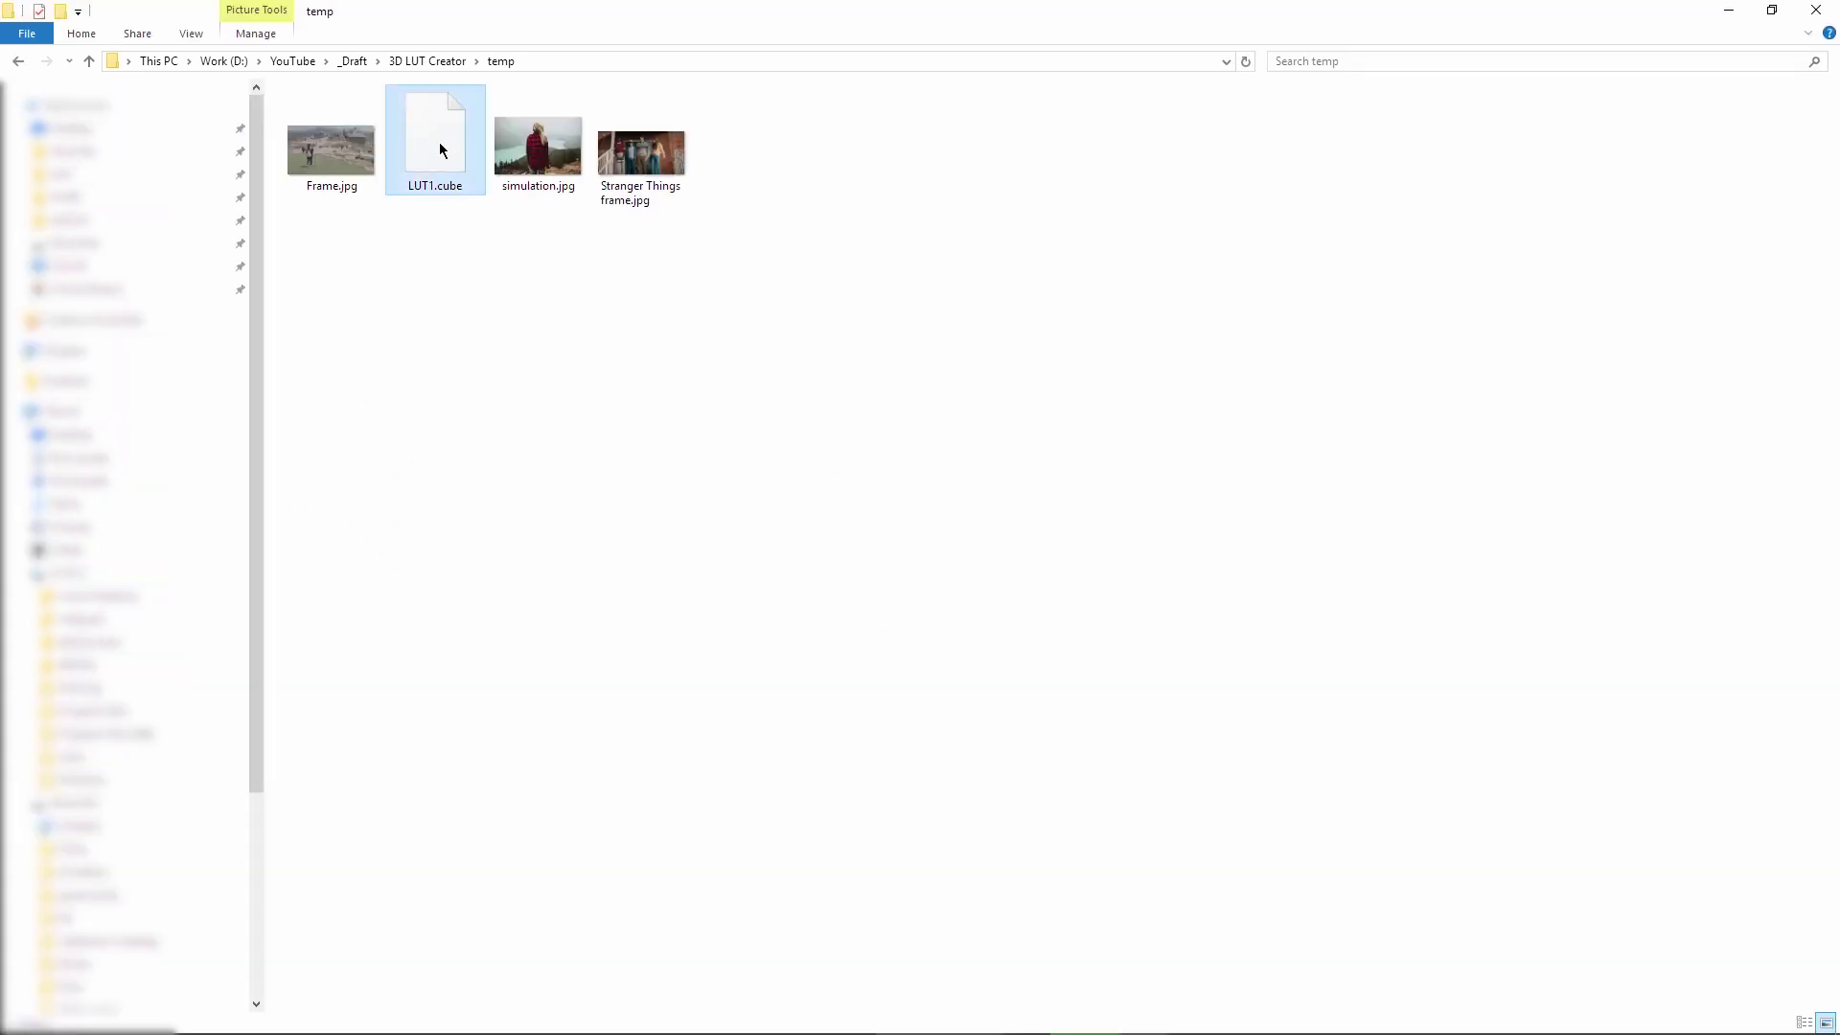
# - Copy LUT1.cube and browse to Adobe Photoshop CC 2018's Presets\3DLUTs folder
pyautogui.rightClick(439, 143)
pyautogui.click(266, 355)
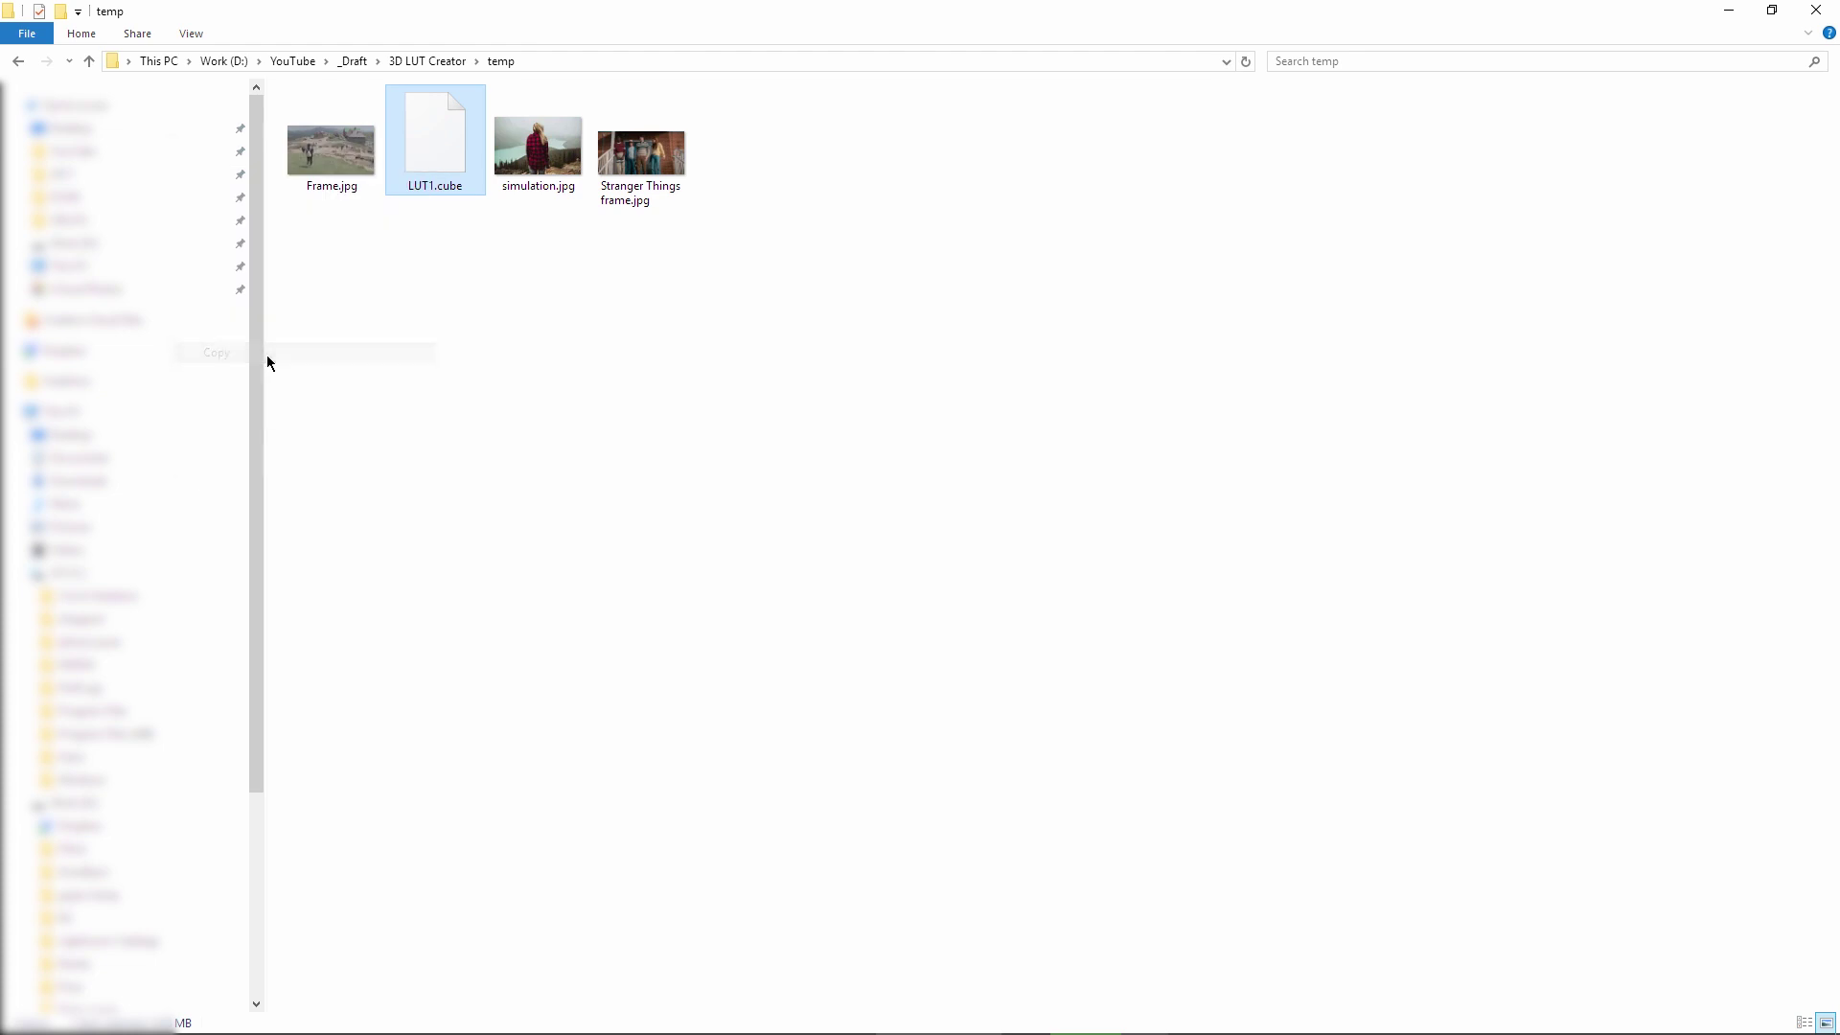
pyautogui.click(189, 572)
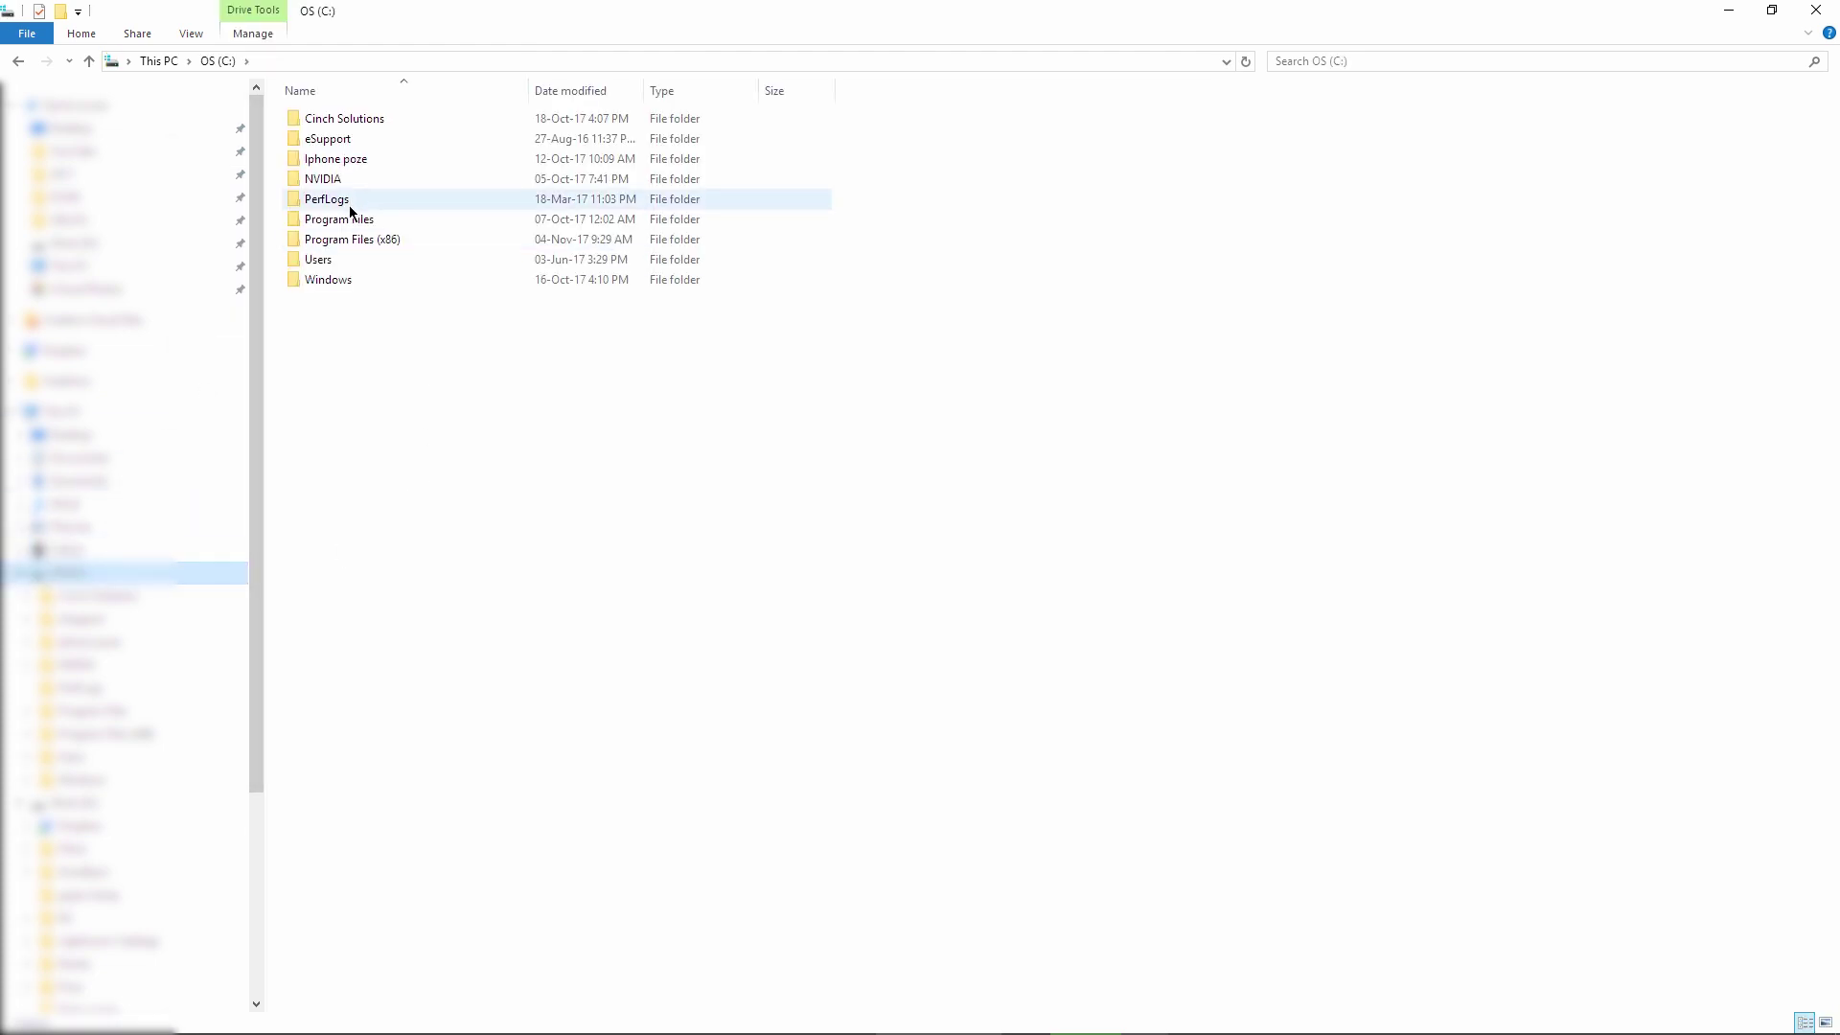
pyautogui.doubleClick(346, 220)
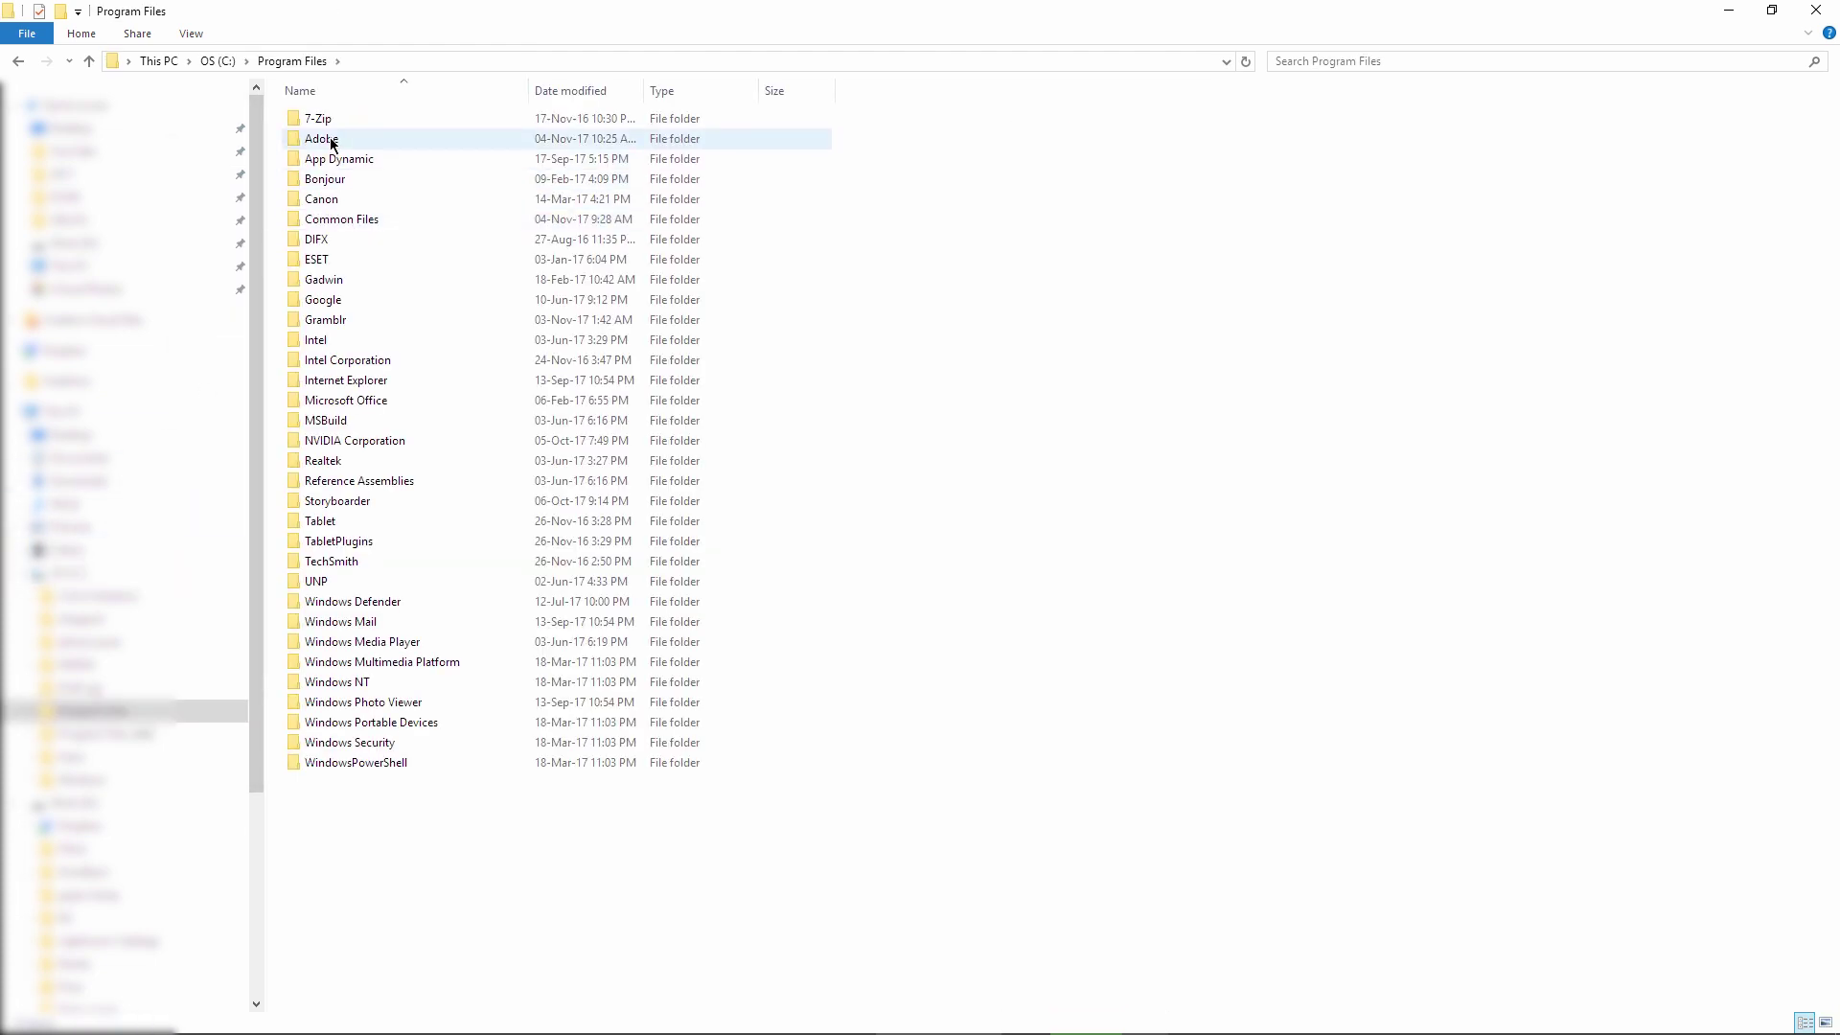
pyautogui.doubleClick(333, 143)
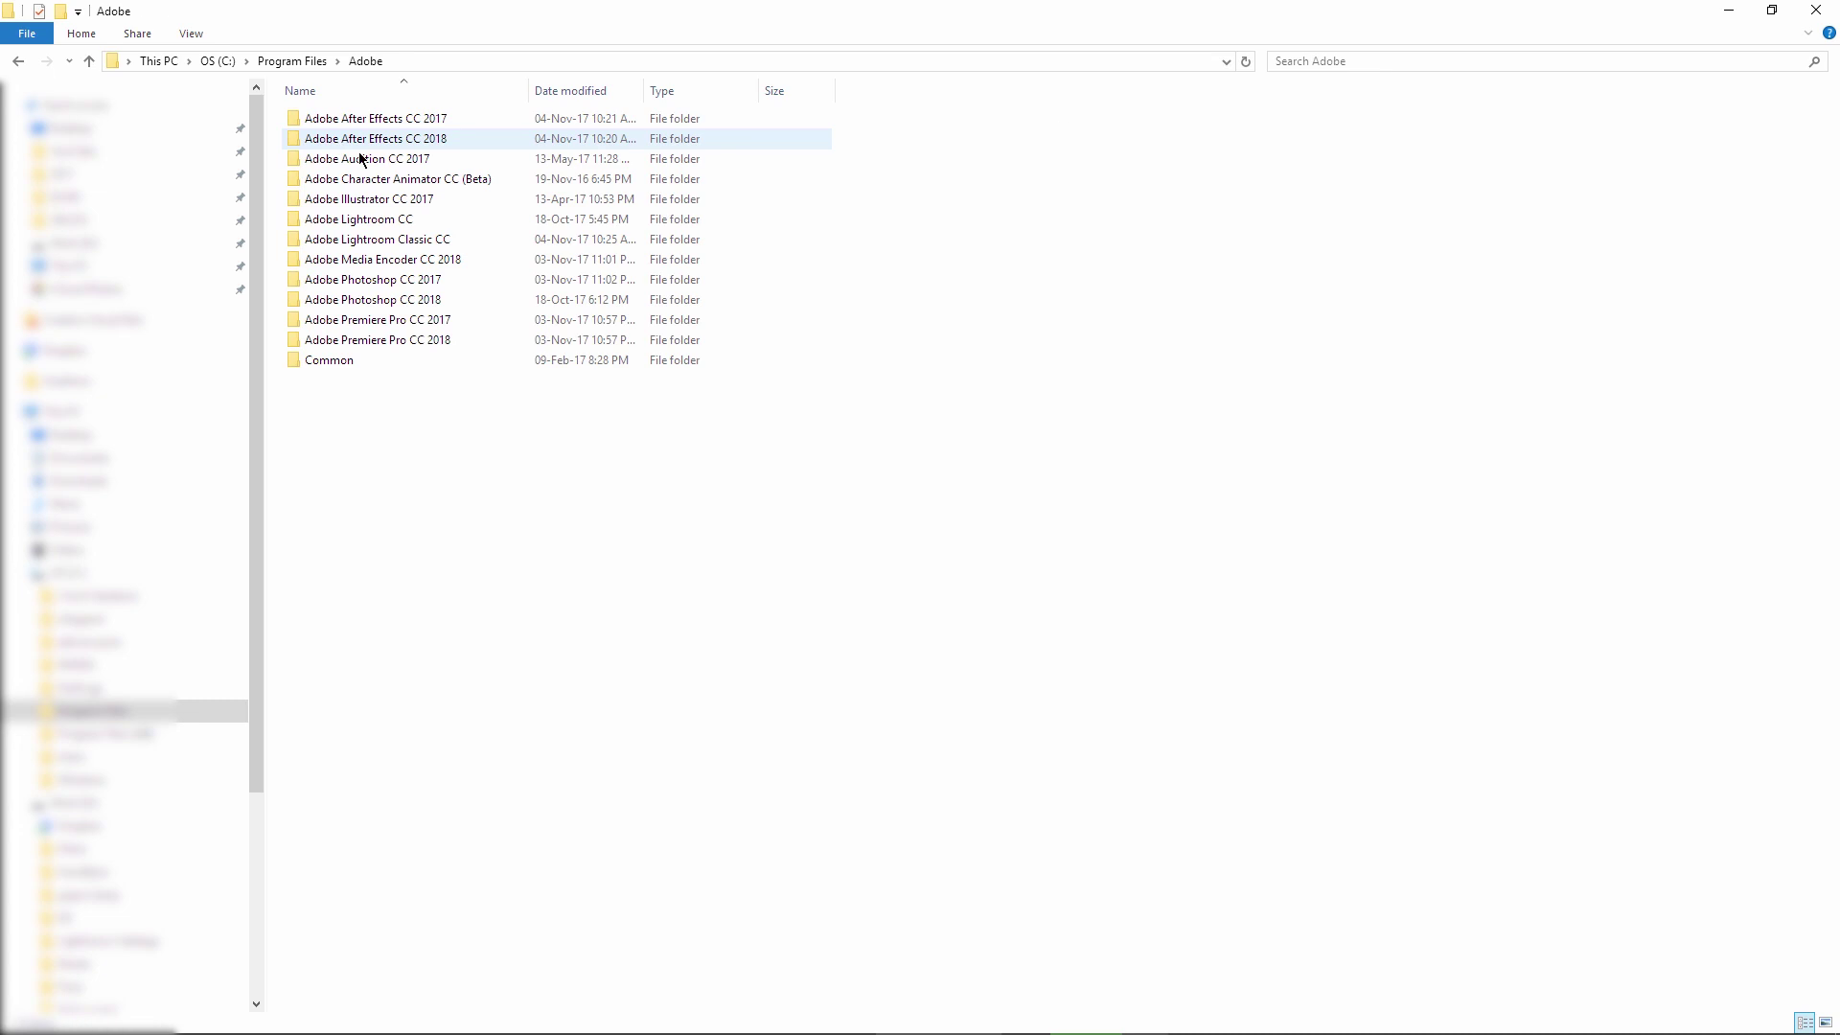
pyautogui.doubleClick(373, 299)
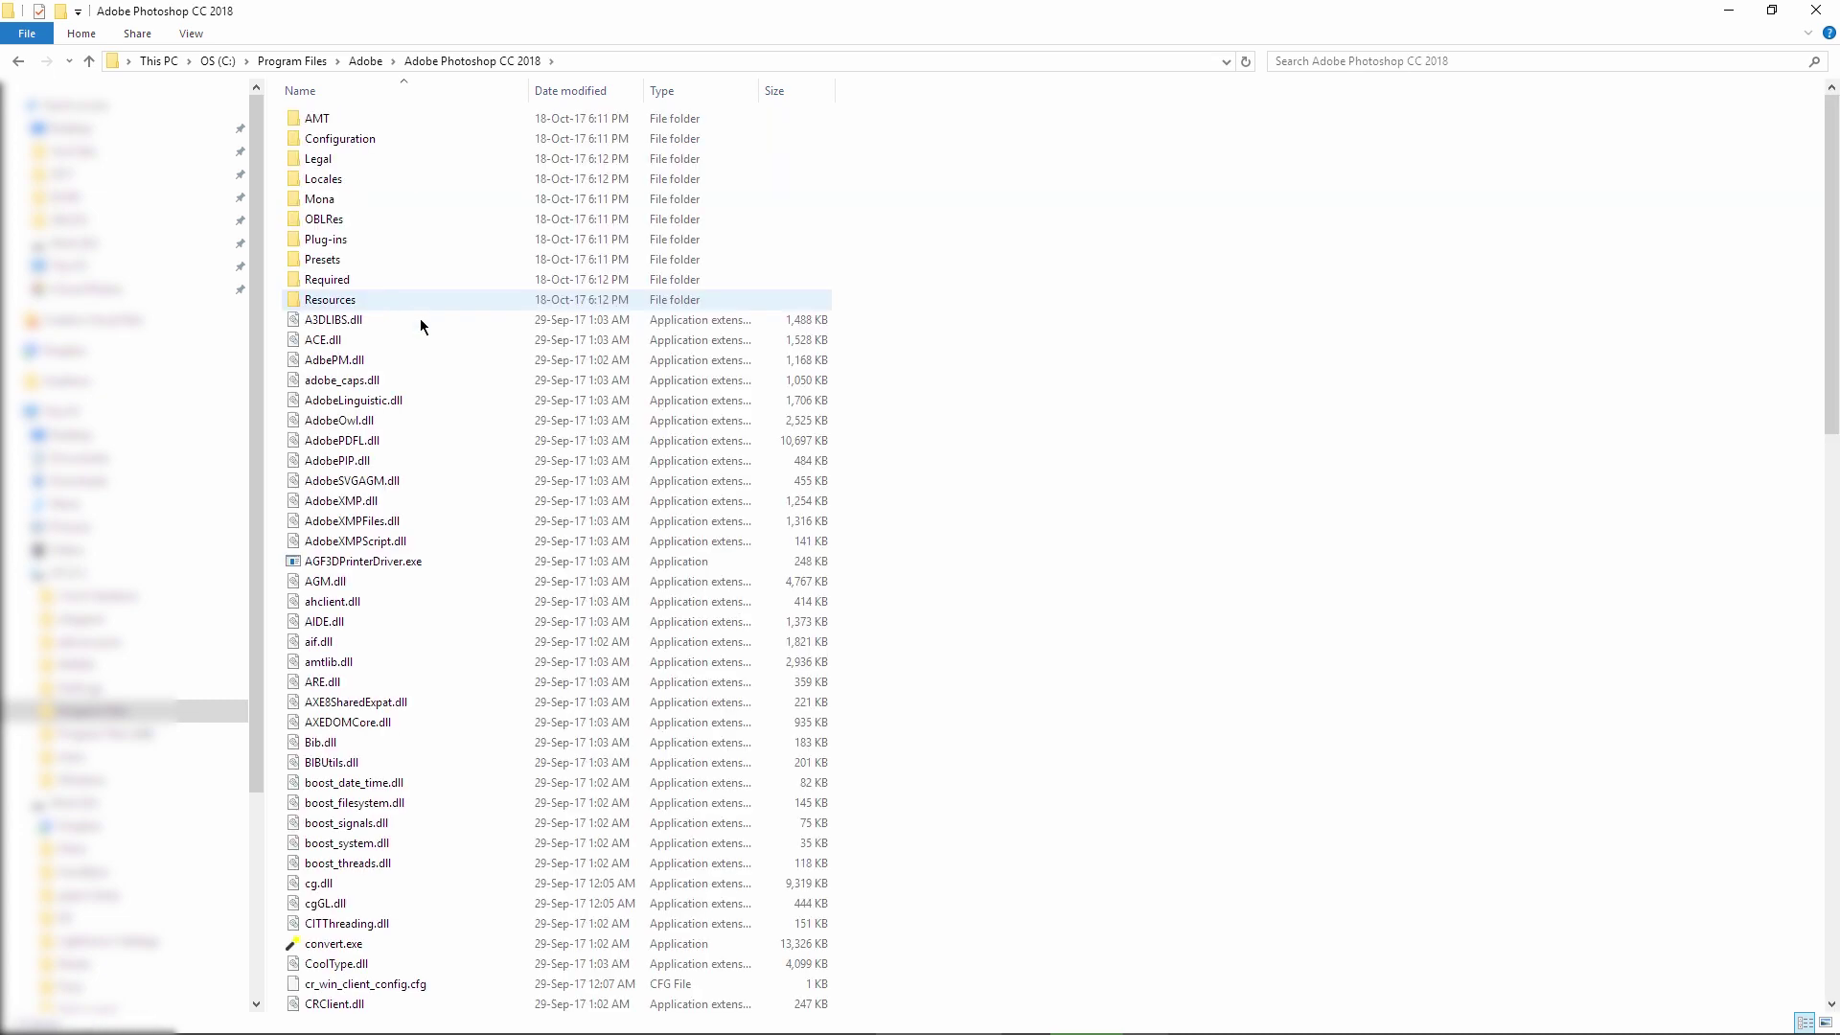
pyautogui.doubleClick(322, 260)
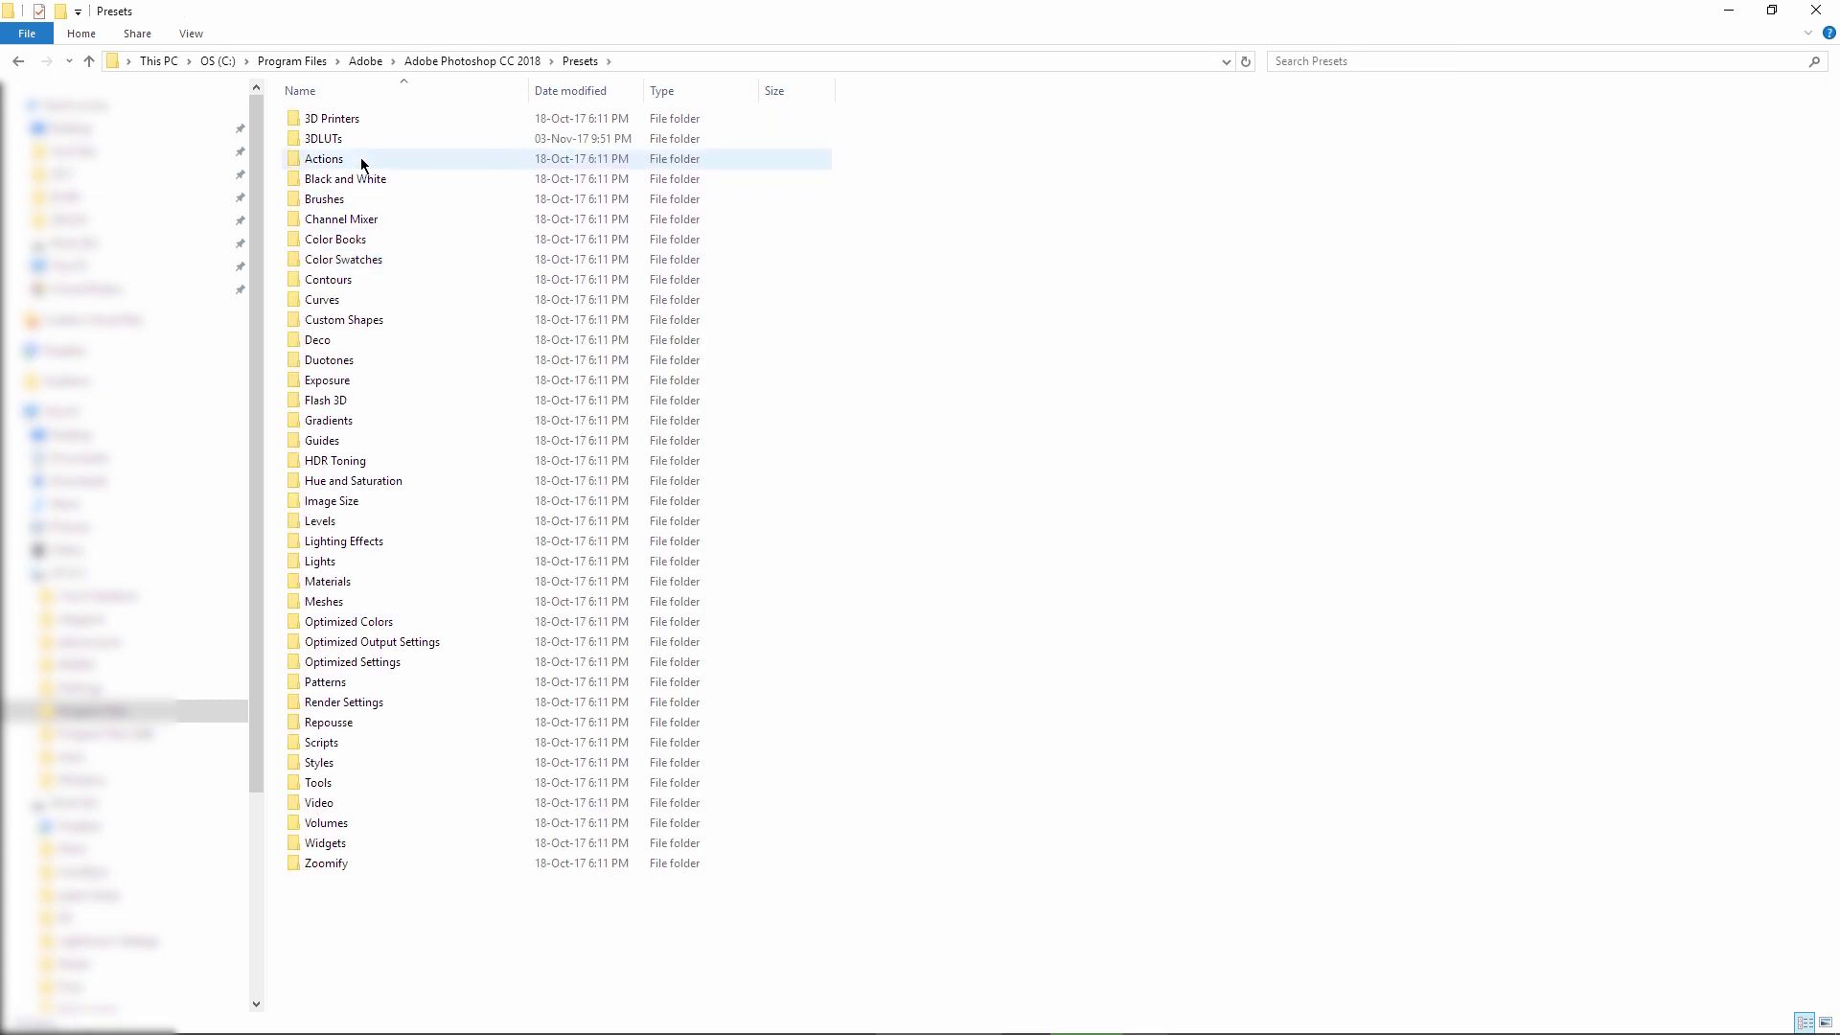
pyautogui.doubleClick(323, 138)
# - Paste LUT1.cube into the 3DLUTs folder, granting administrator permission, and return to Photoshop
pyautogui.rightClick(489, 745)
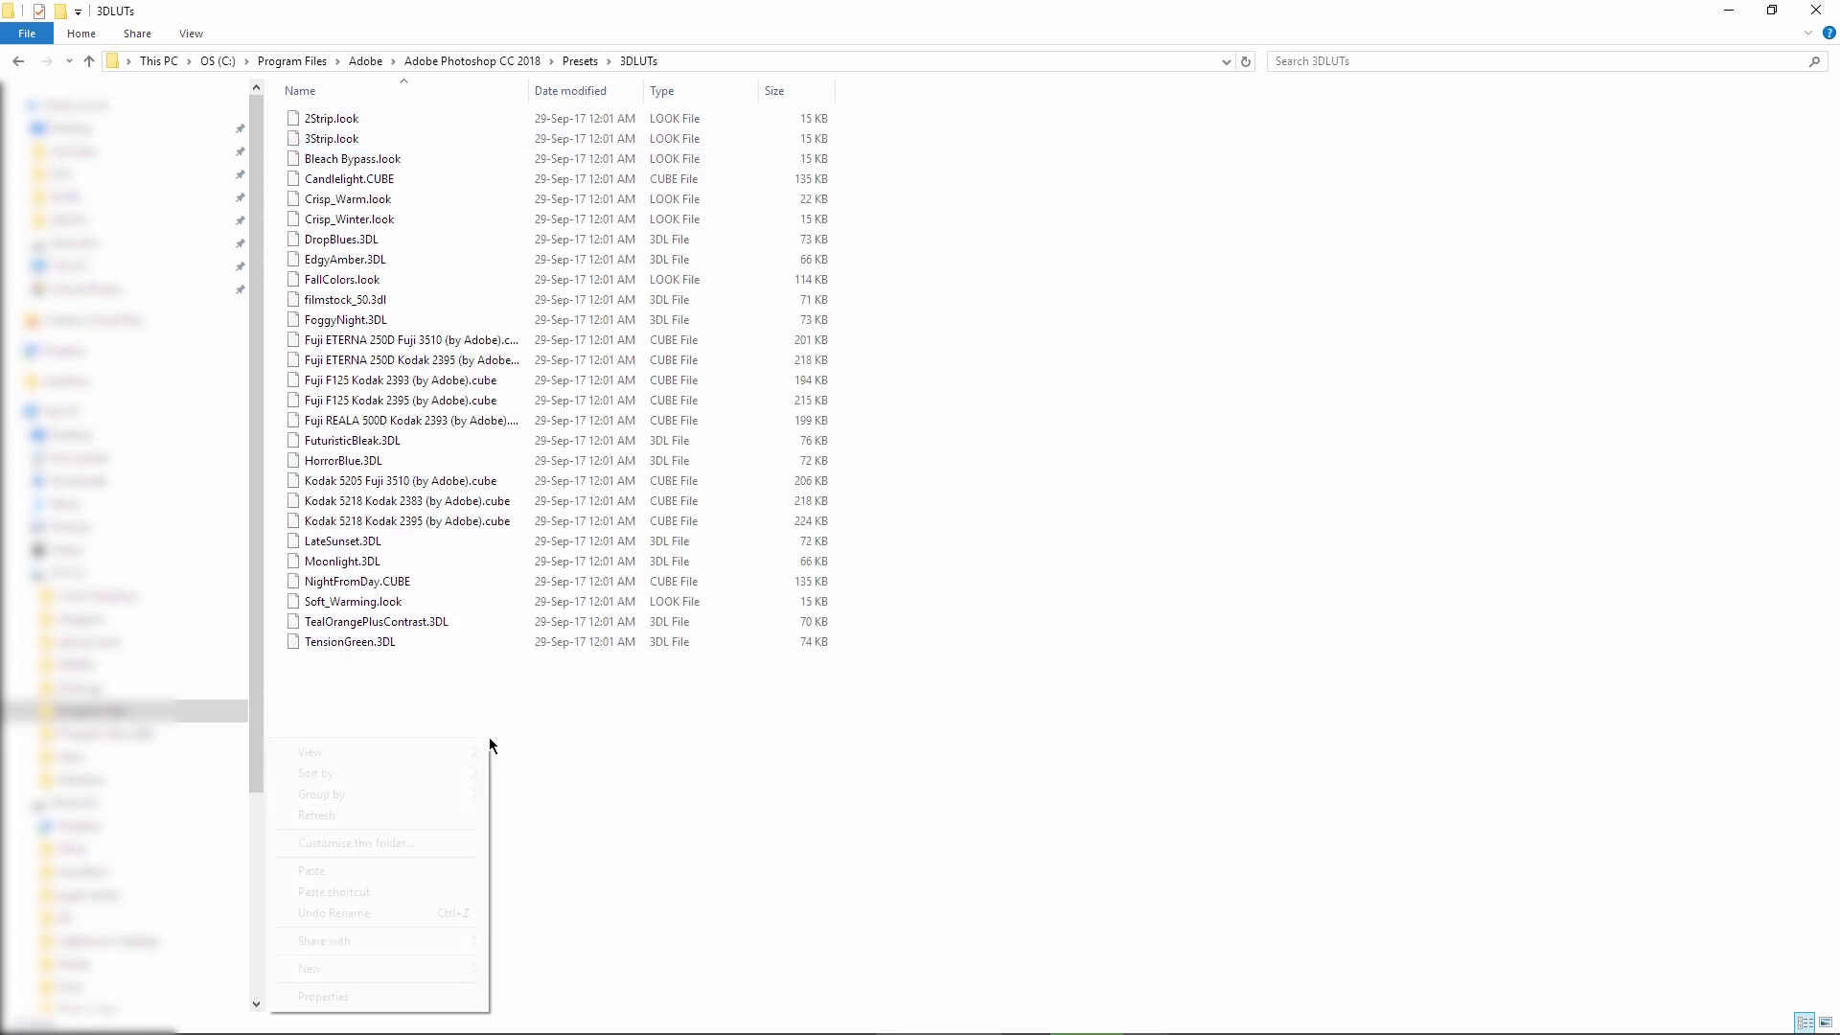
pyautogui.click(352, 871)
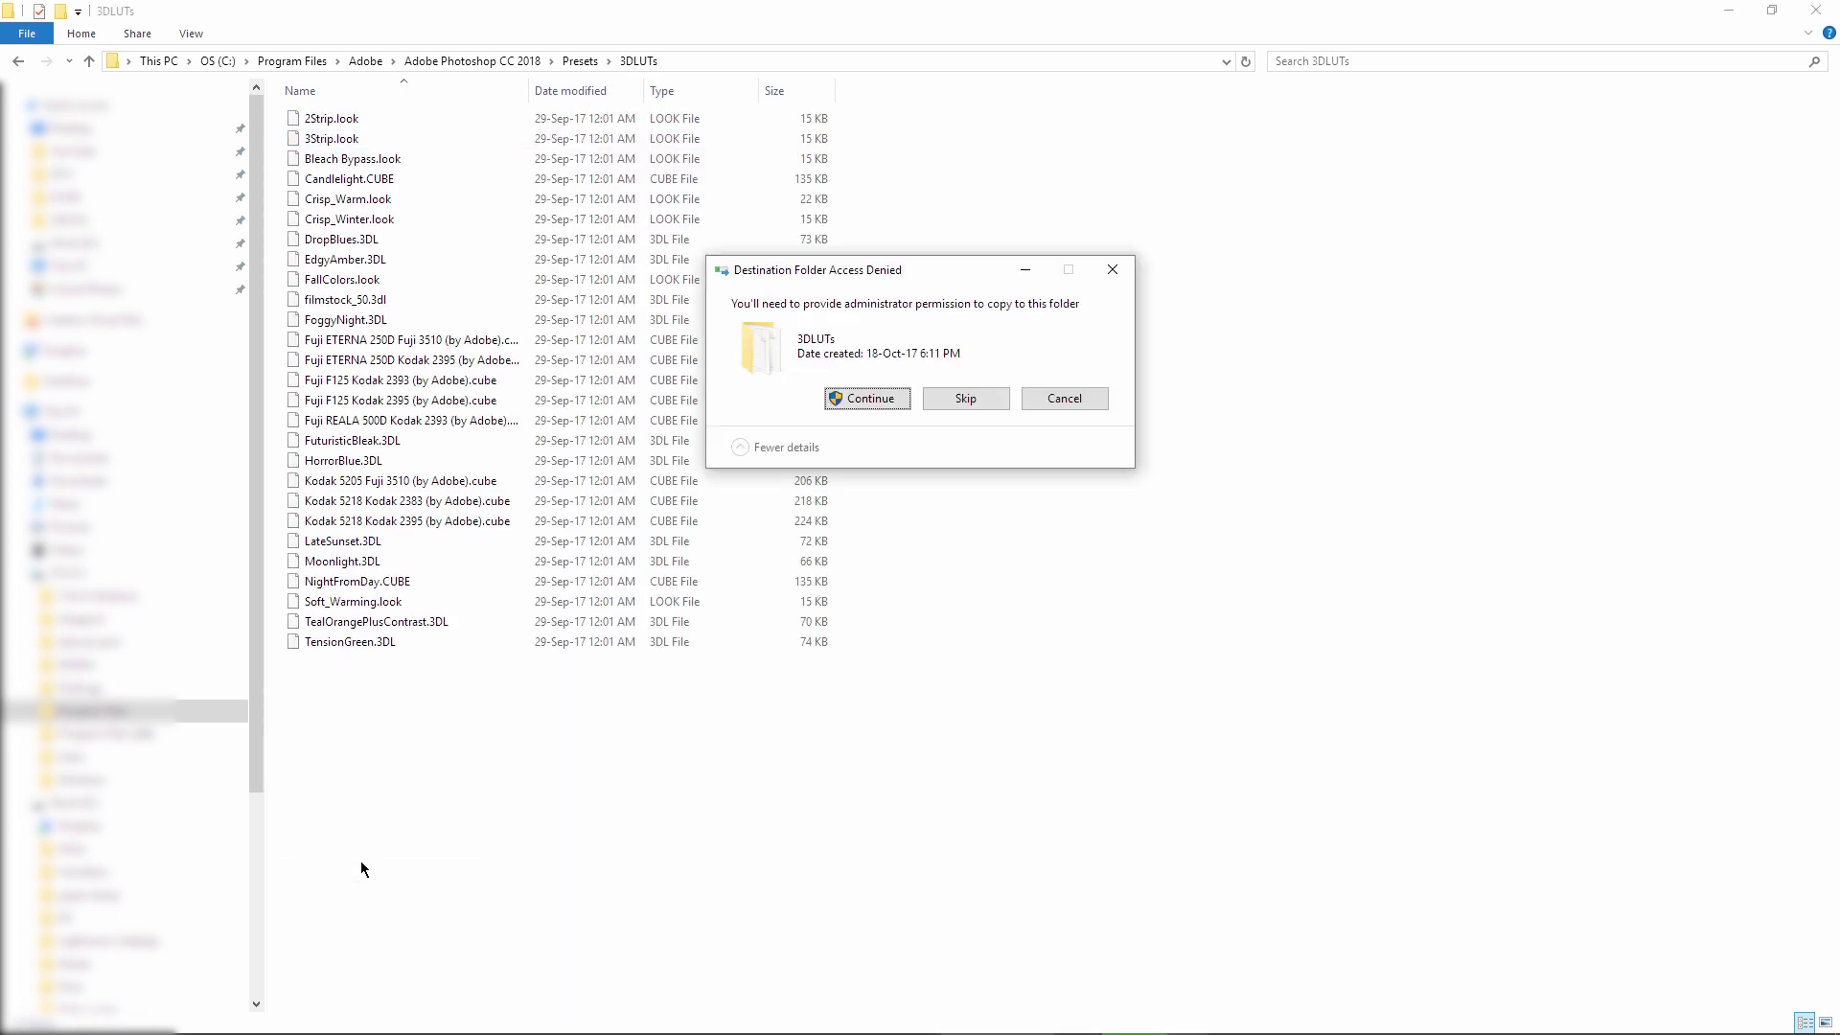
pyautogui.click(866, 405)
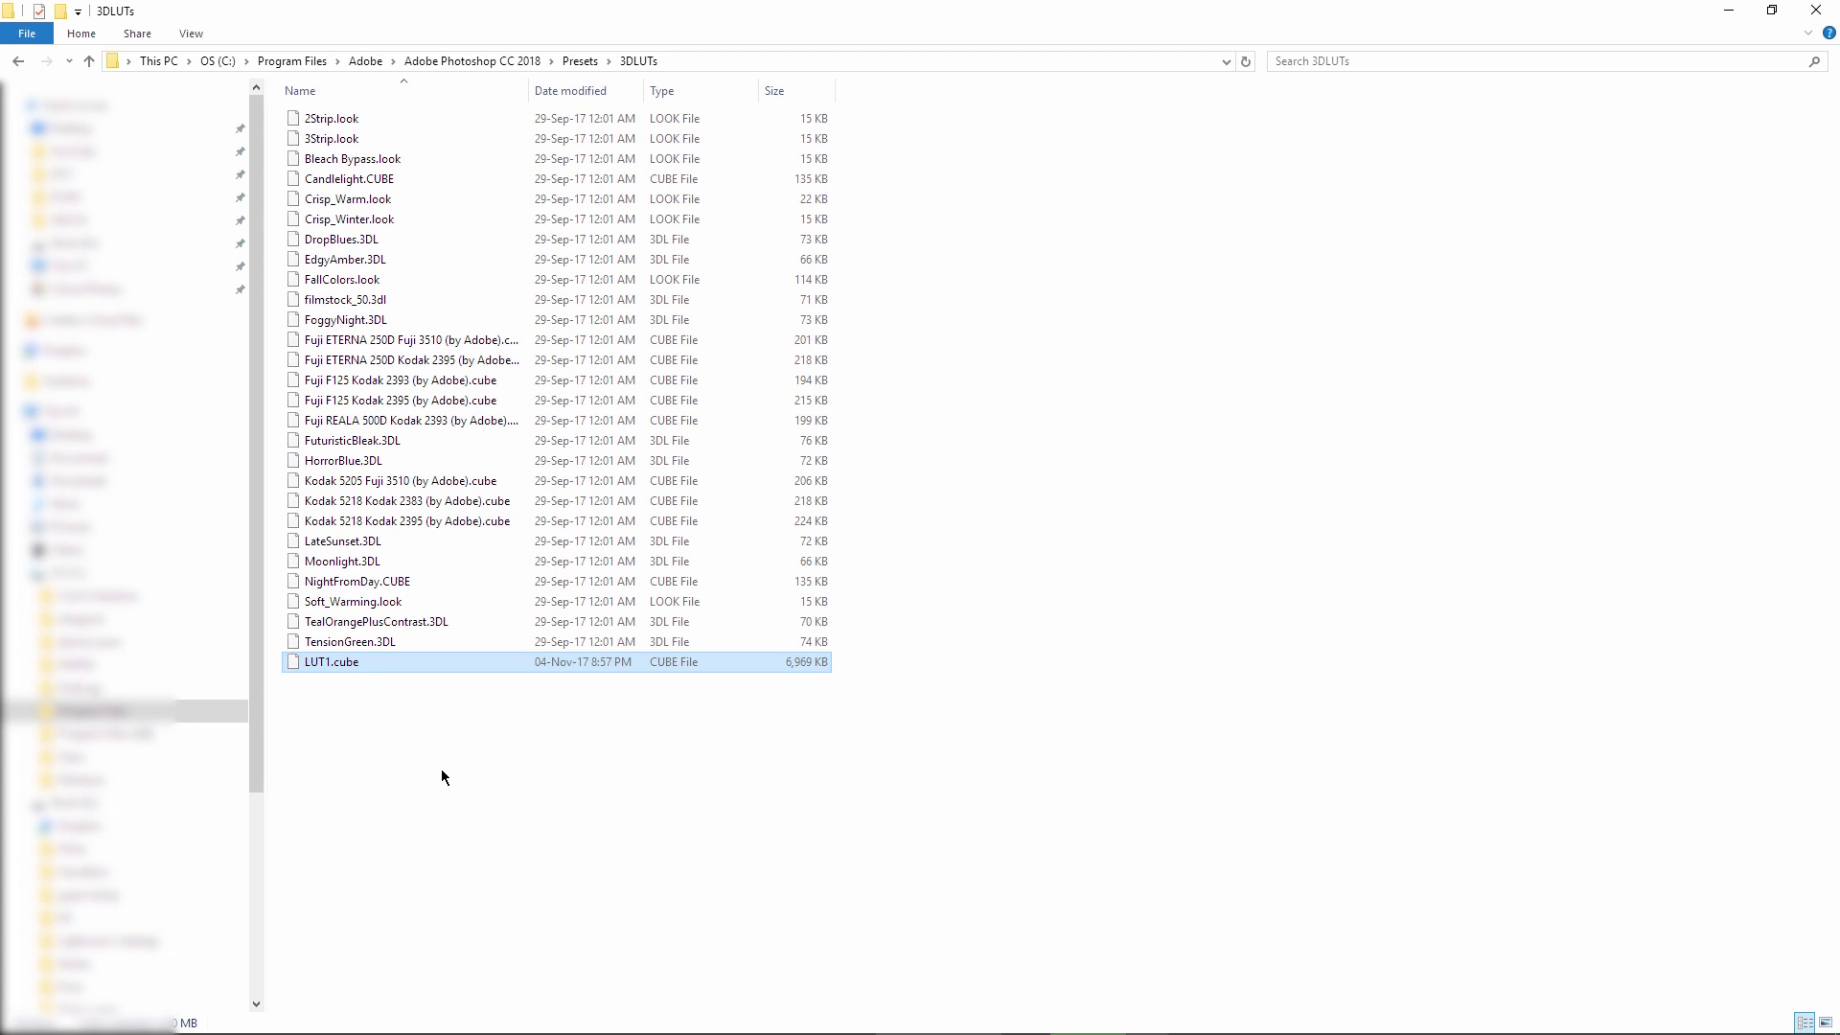
pyautogui.click(440, 776)
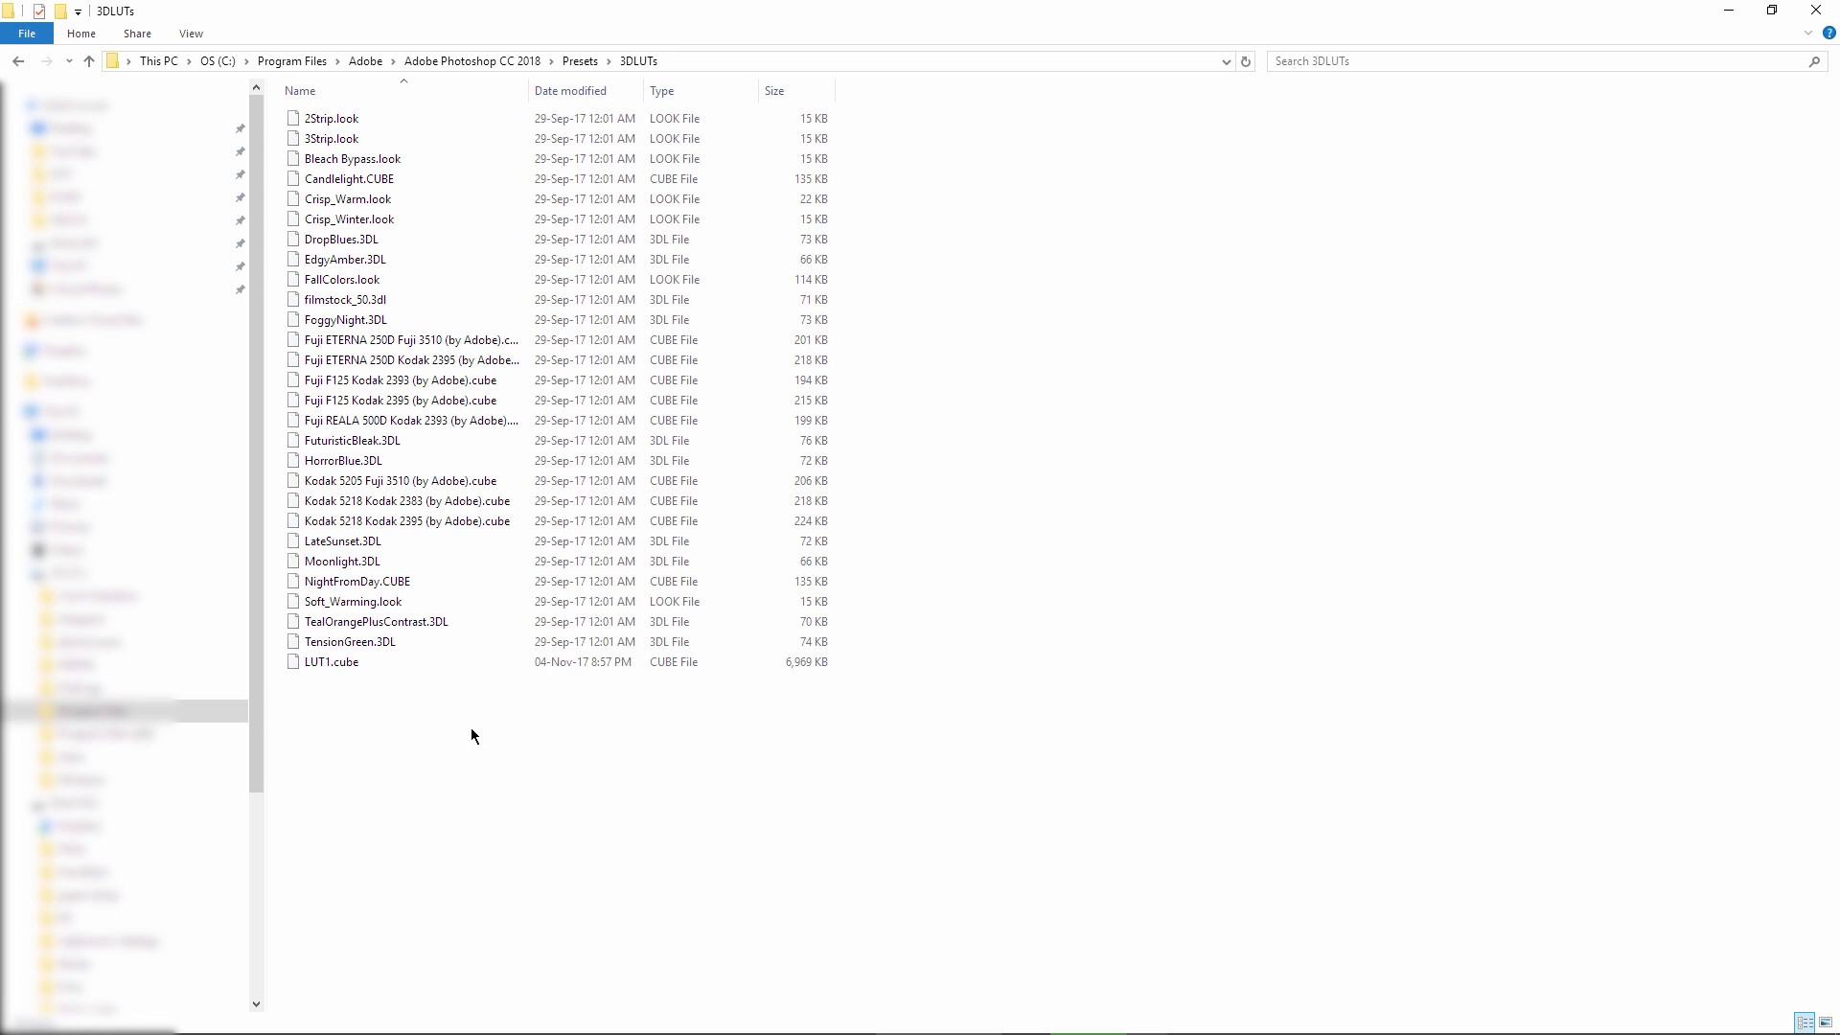
pyautogui.hotkey('alt', 'Tab')
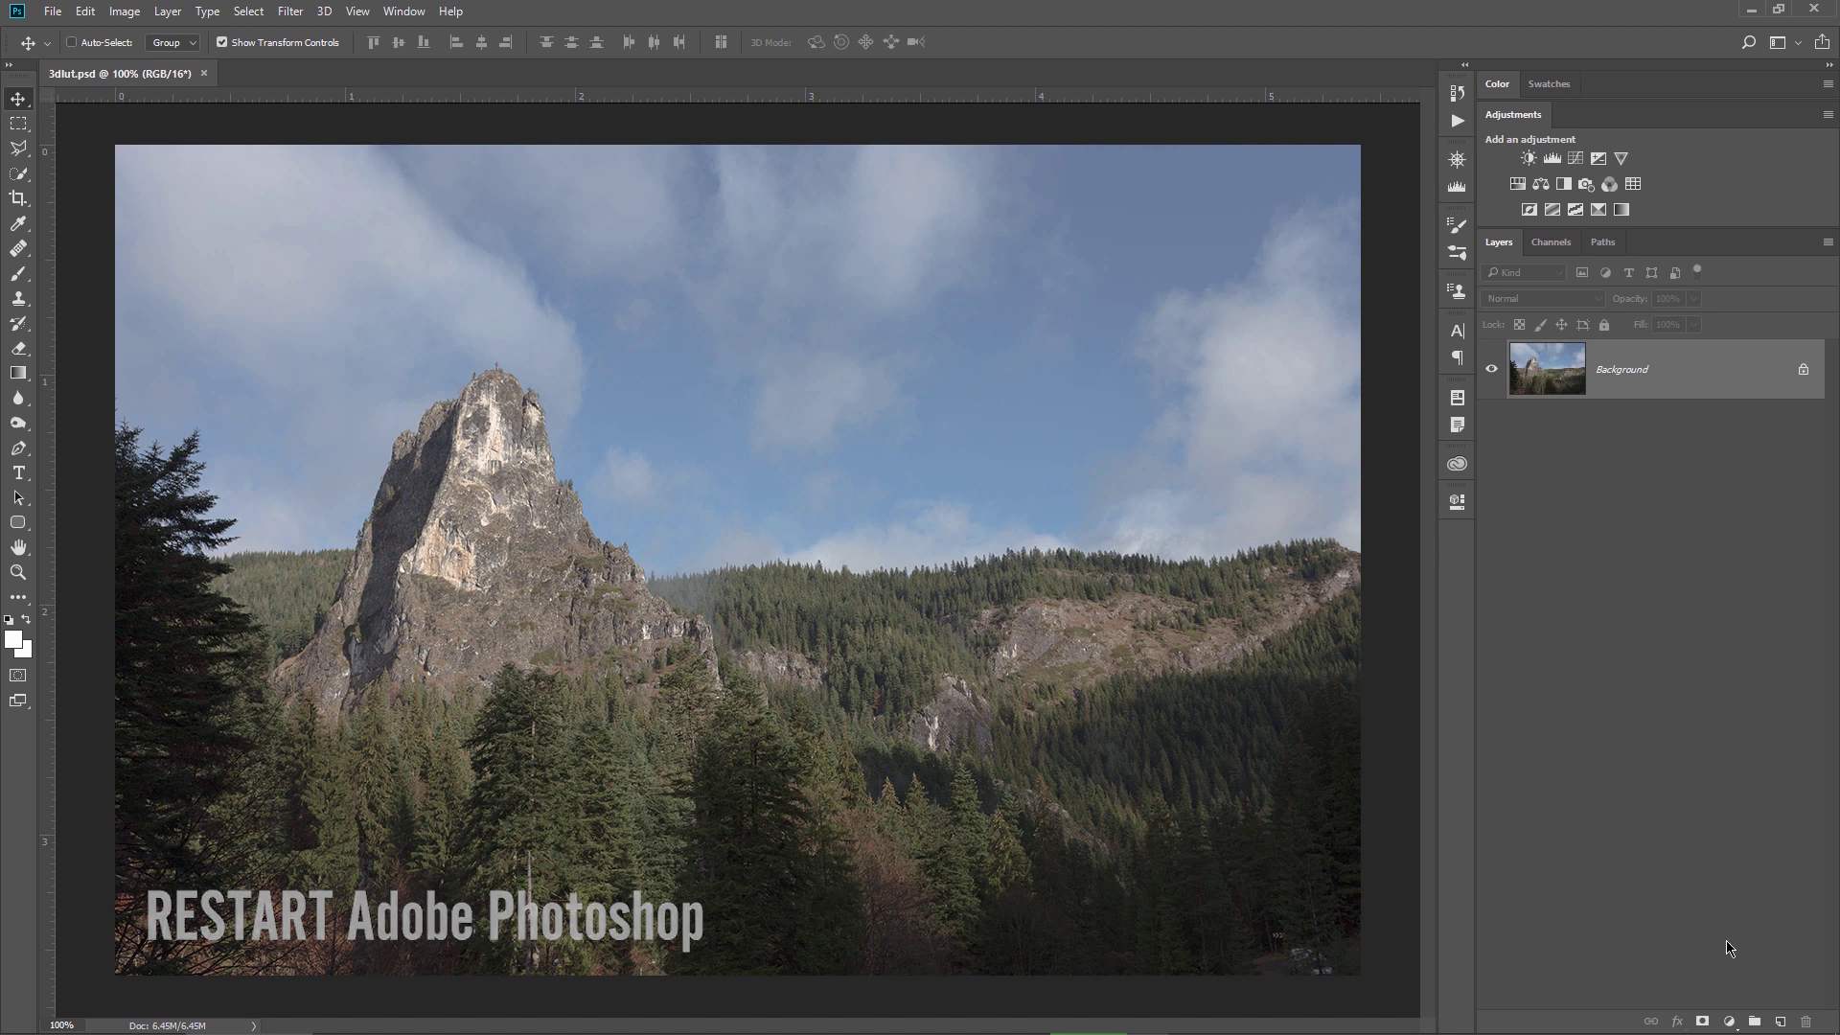
# - Add a Color Lookup adjustment layer using LUT1.cube to the mountain photo
pyautogui.click(1730, 1022)
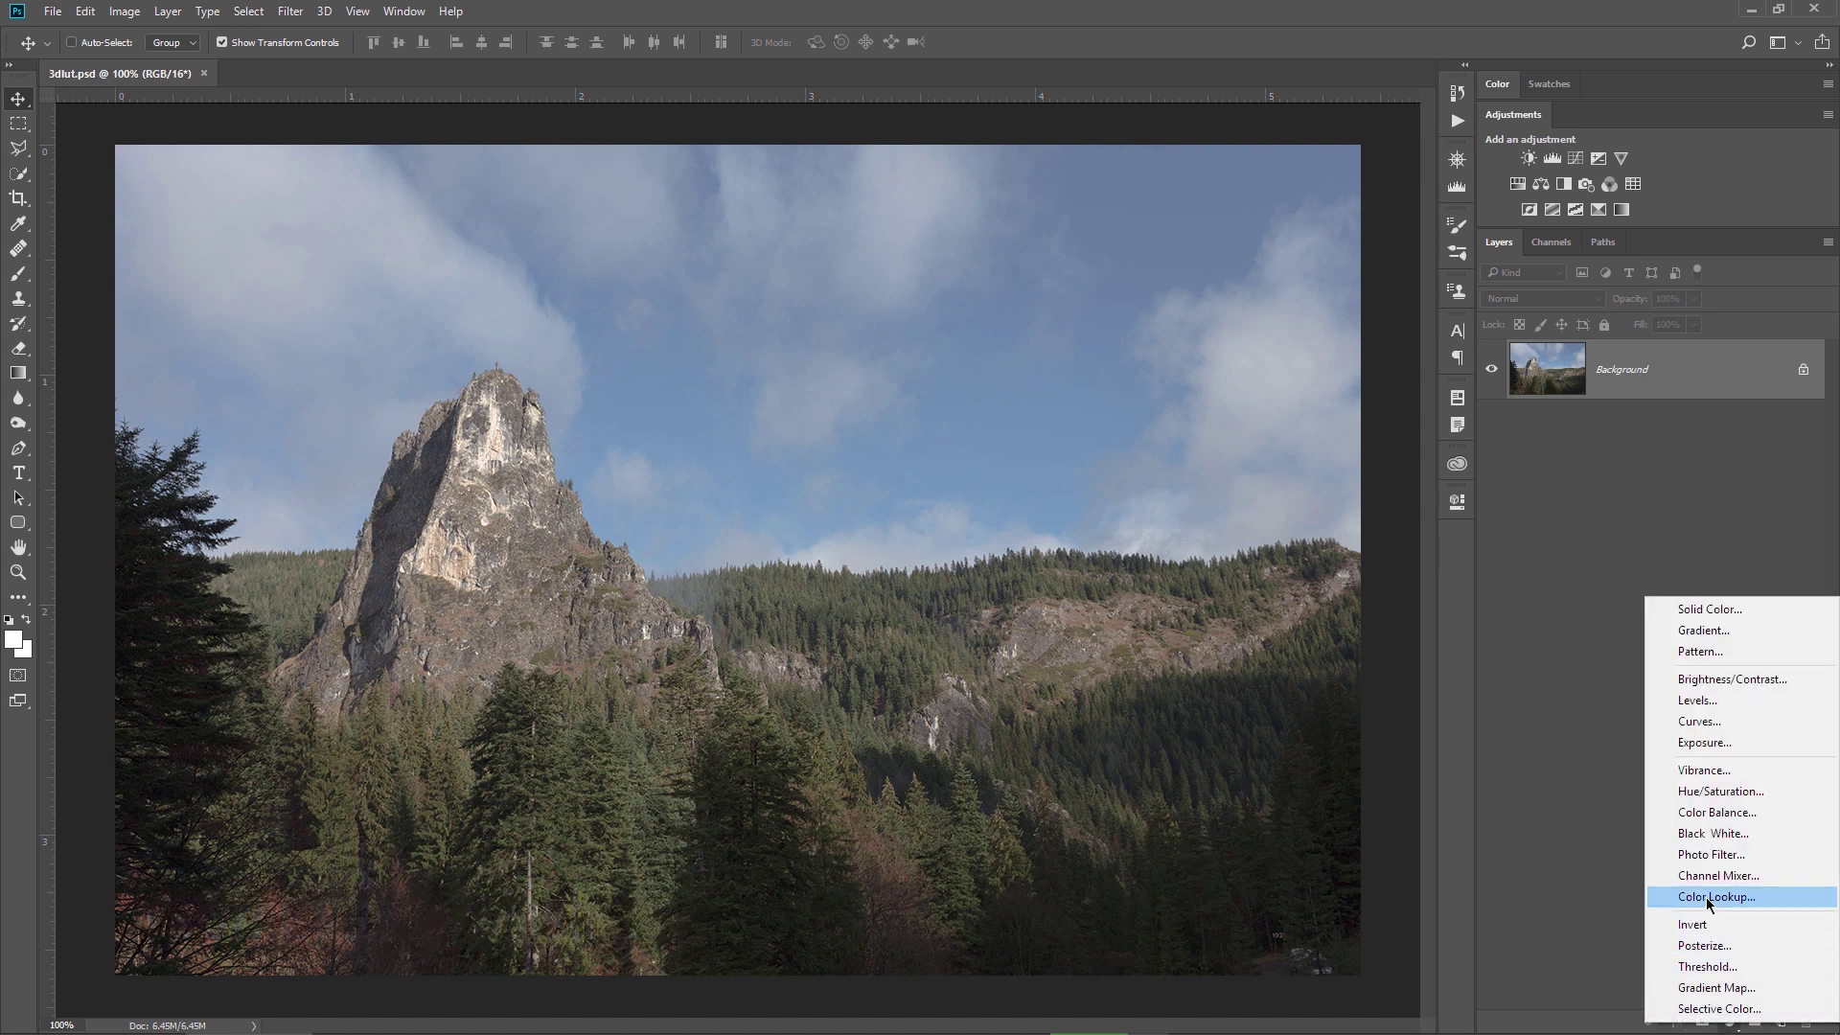
pyautogui.click(1705, 898)
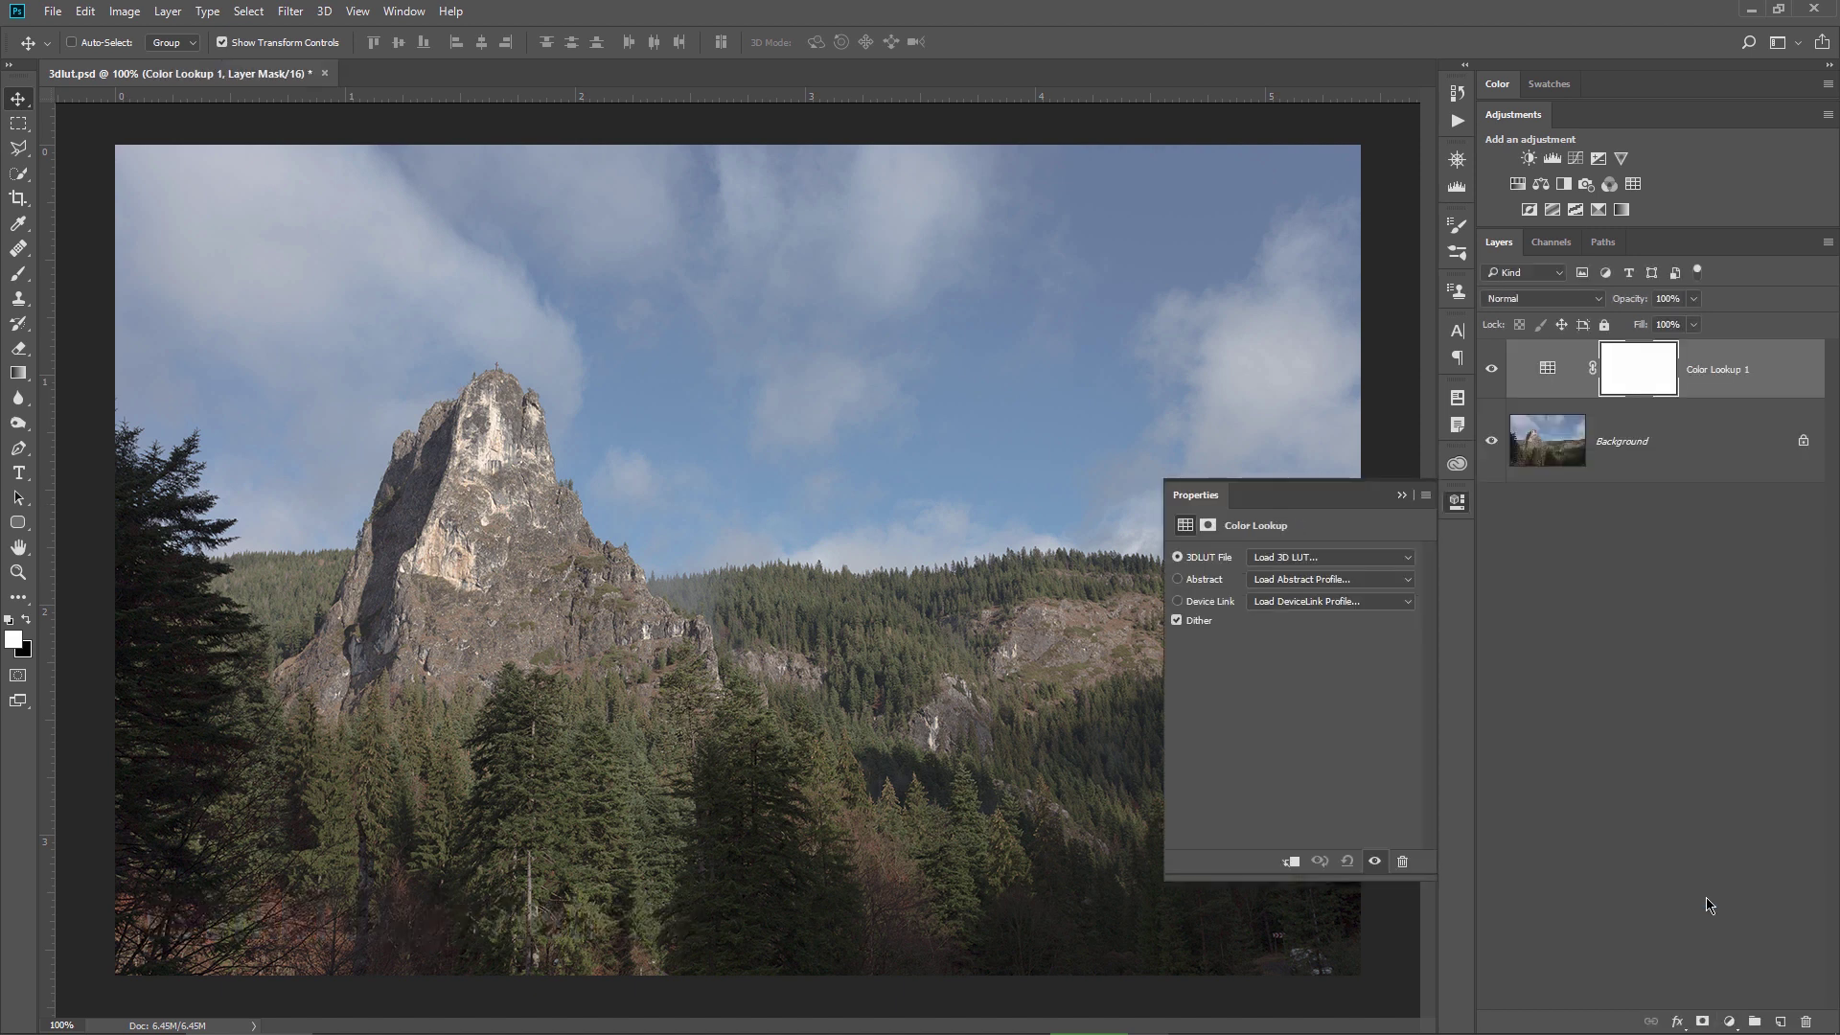
pyautogui.click(1337, 559)
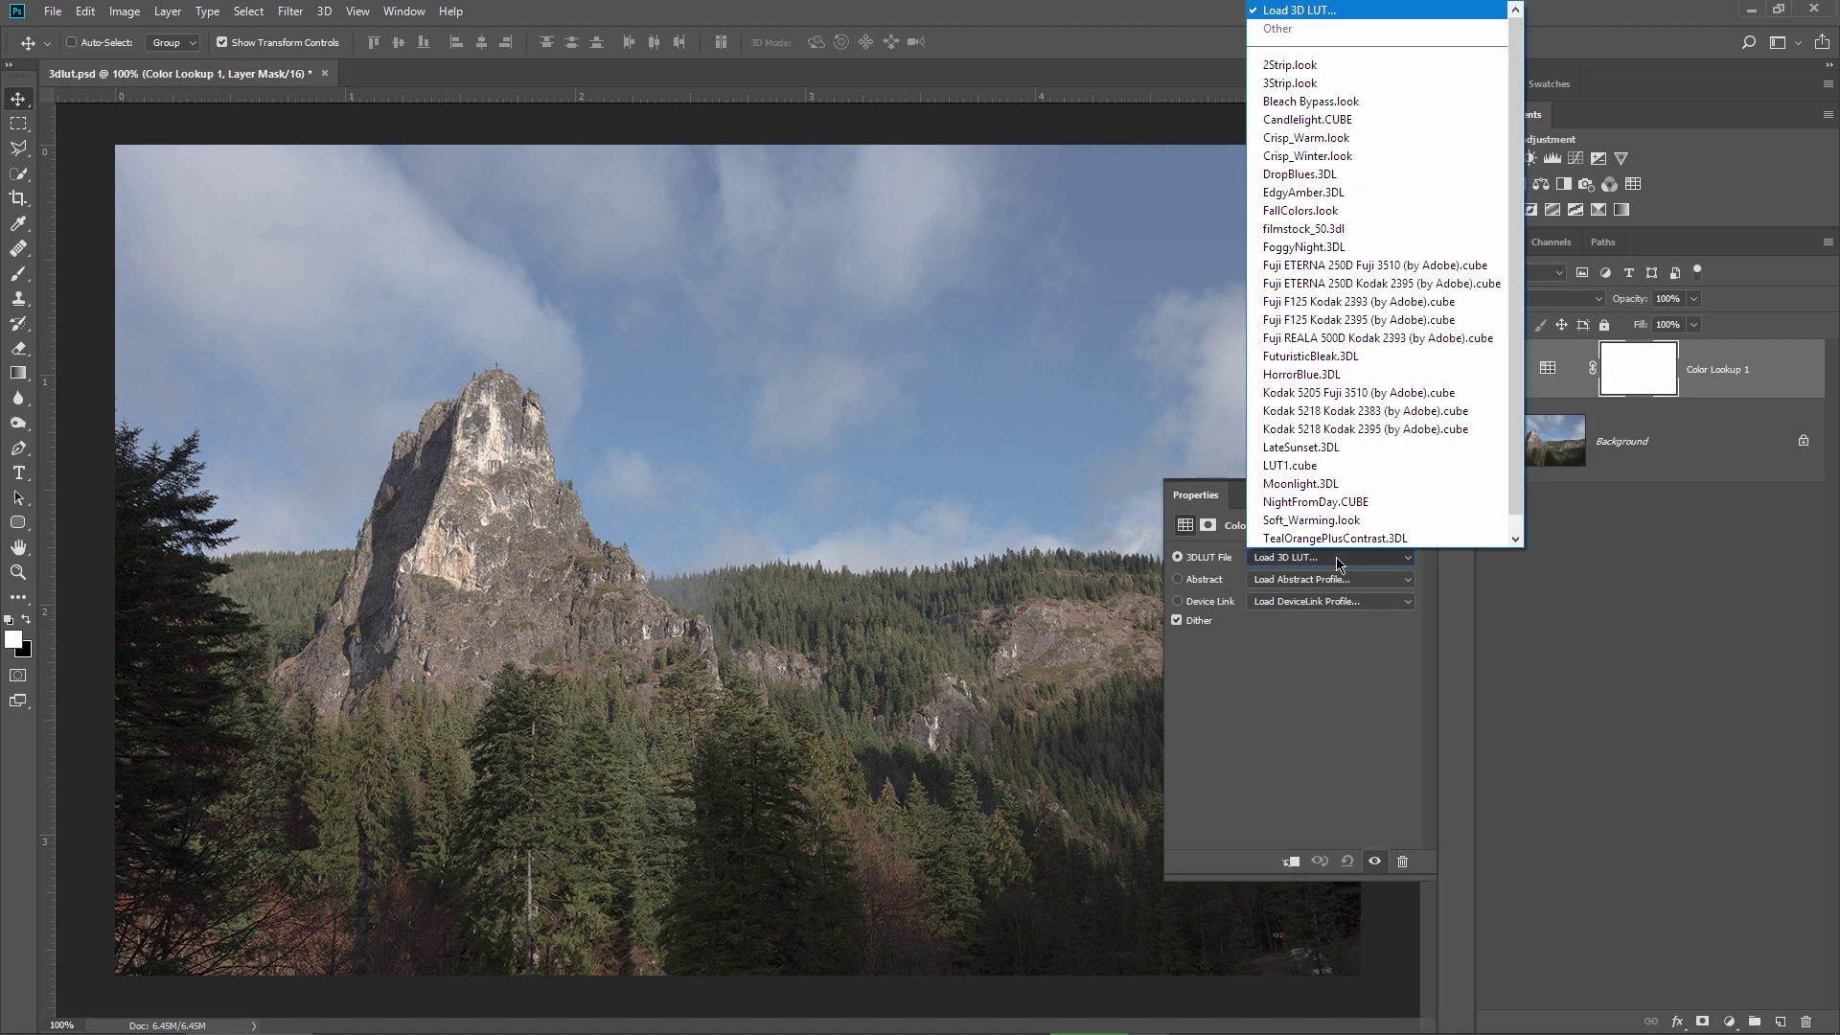
pyautogui.click(1336, 467)
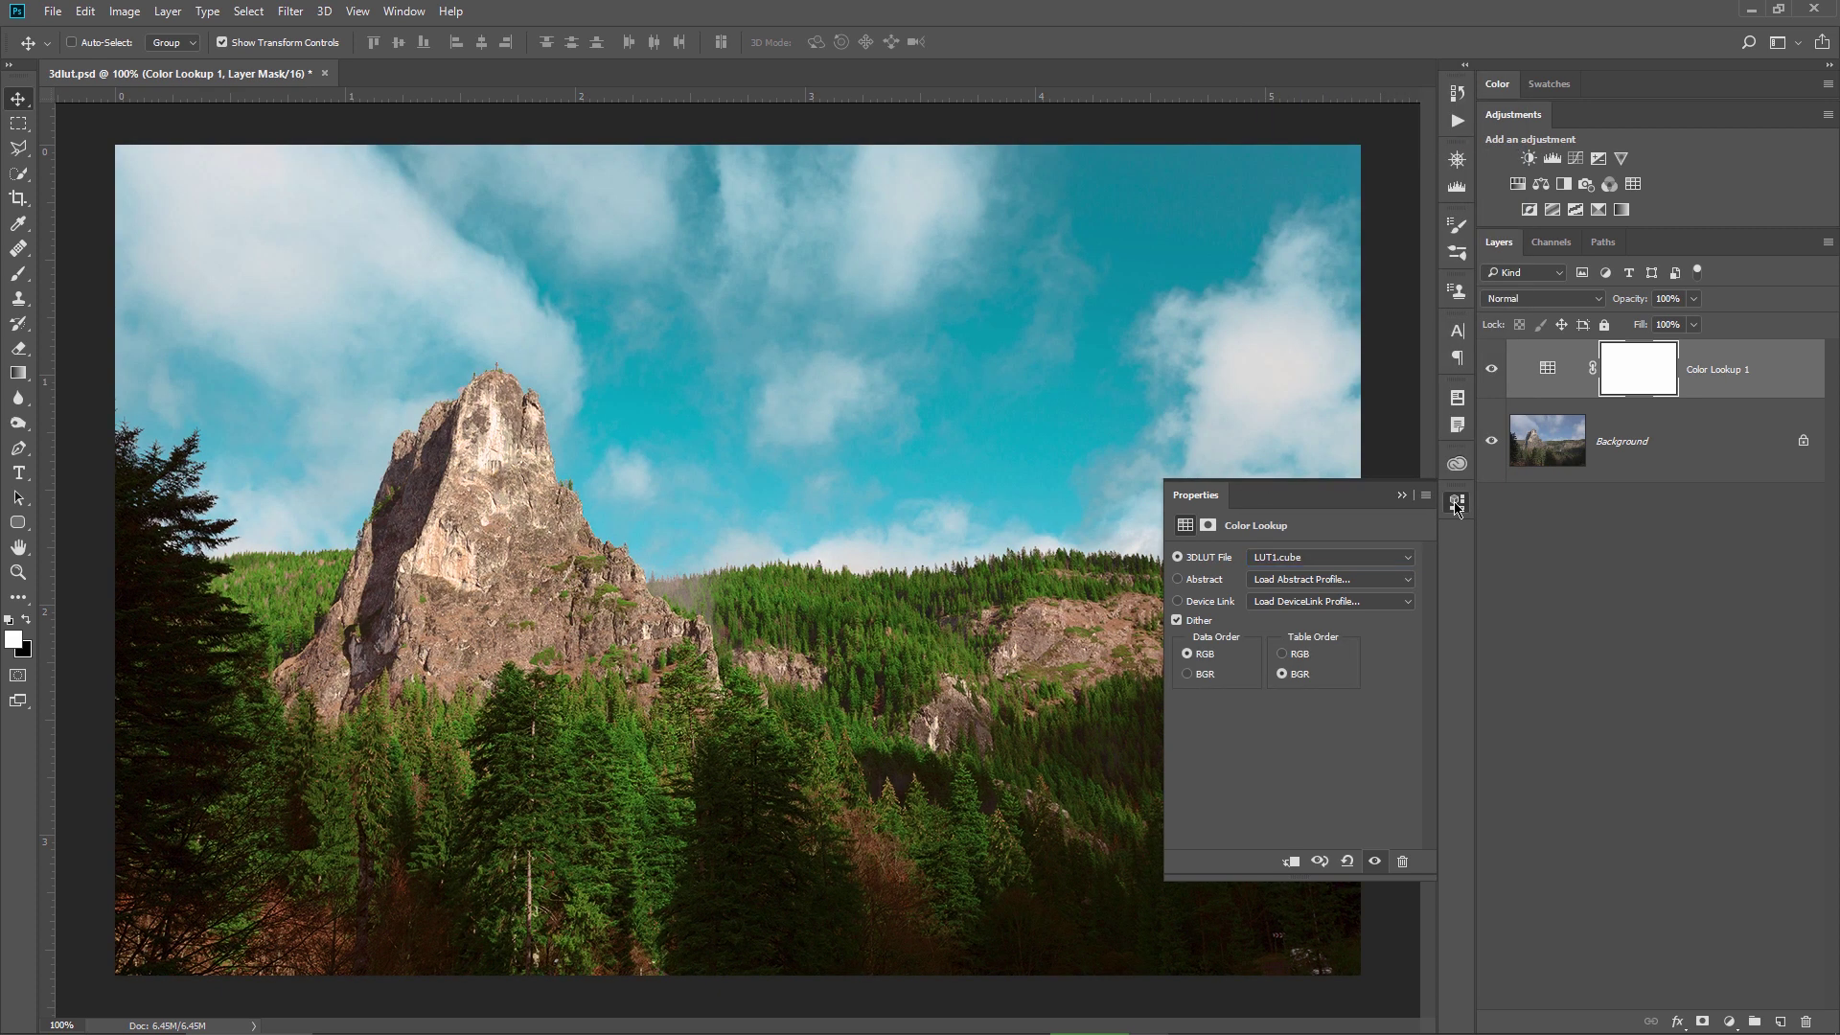
pyautogui.click(1457, 505)
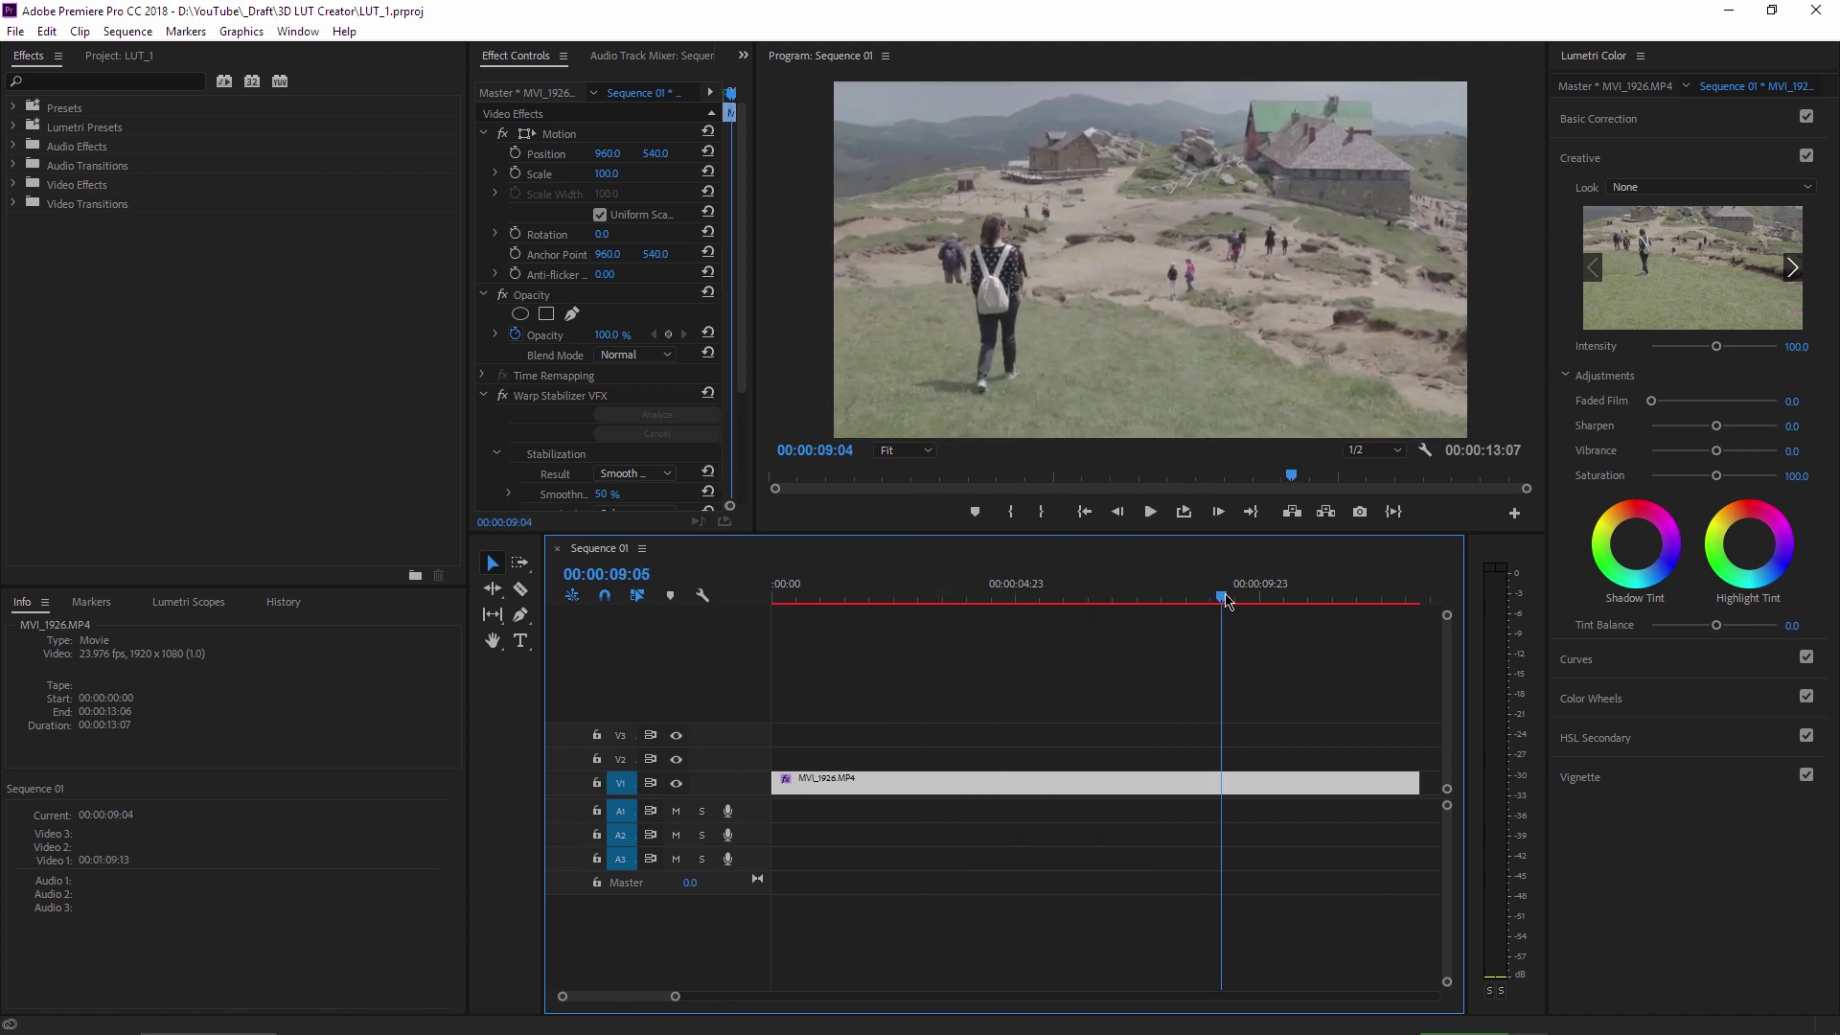
# - Export the paused hiking frame as frame.jpg and drag it into 3D LUT Creator
pyautogui.press('space')
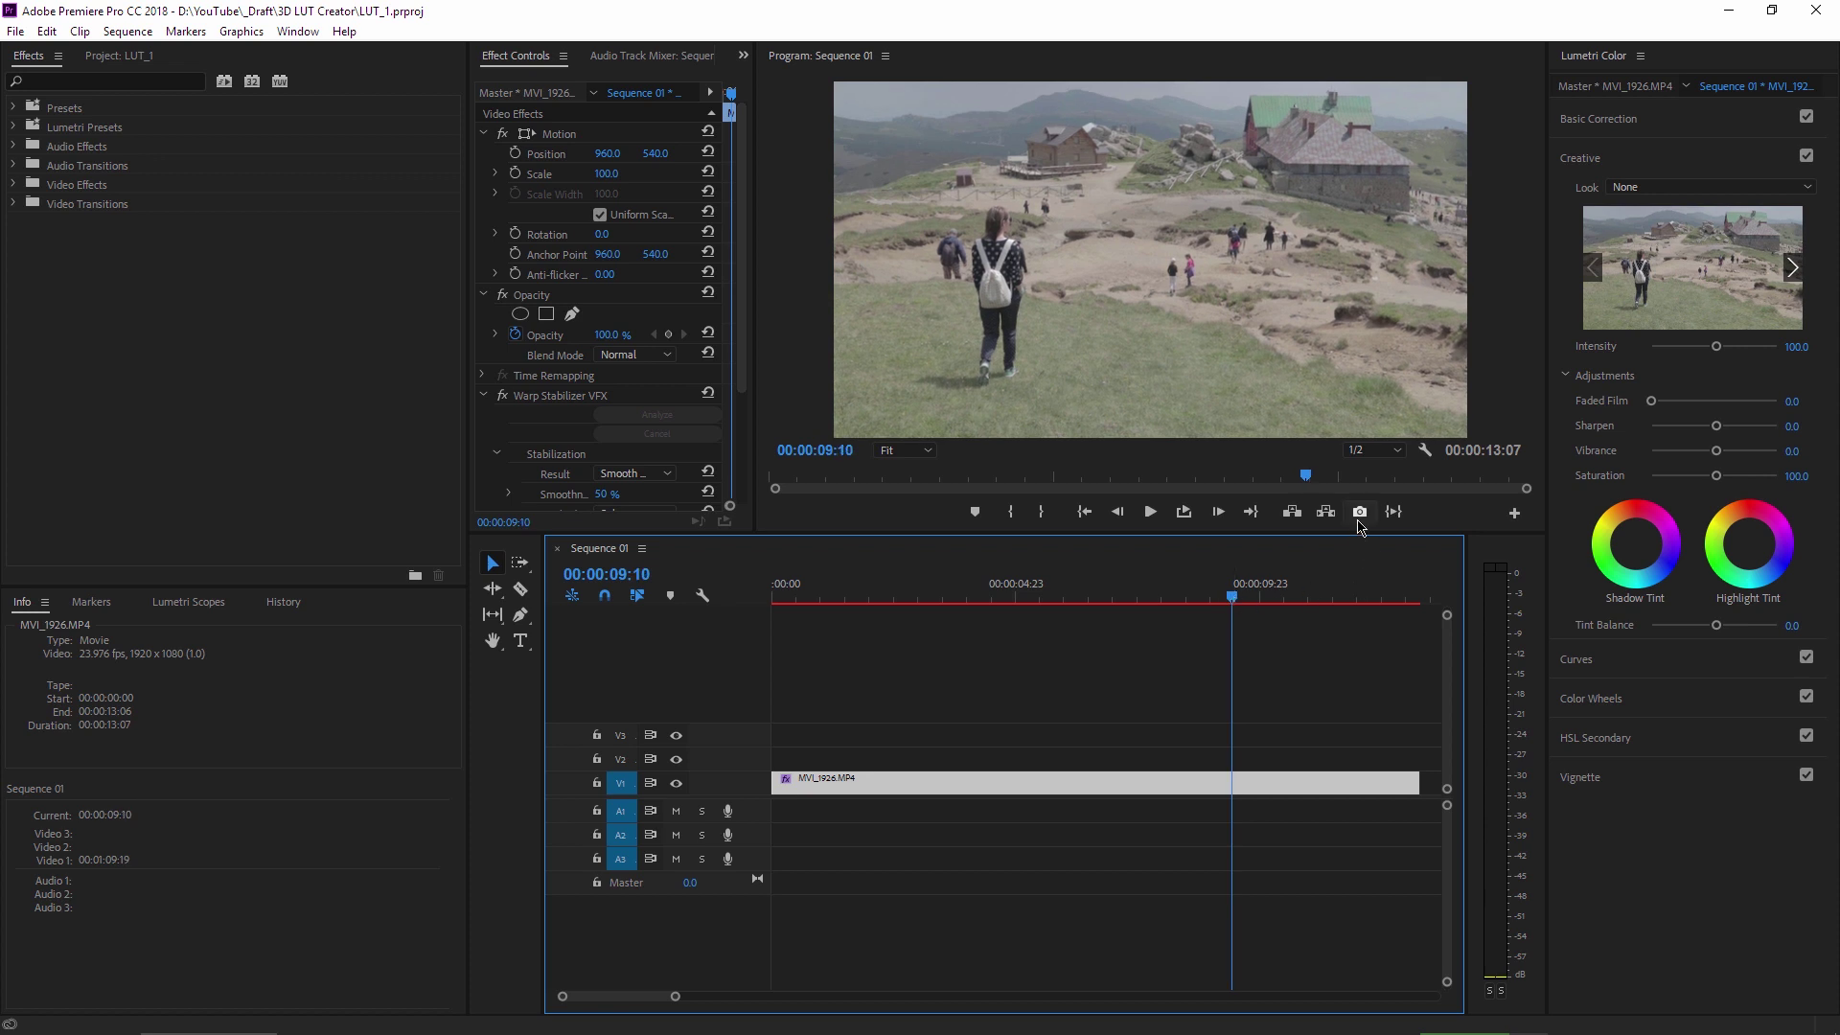
pyautogui.click(1359, 512)
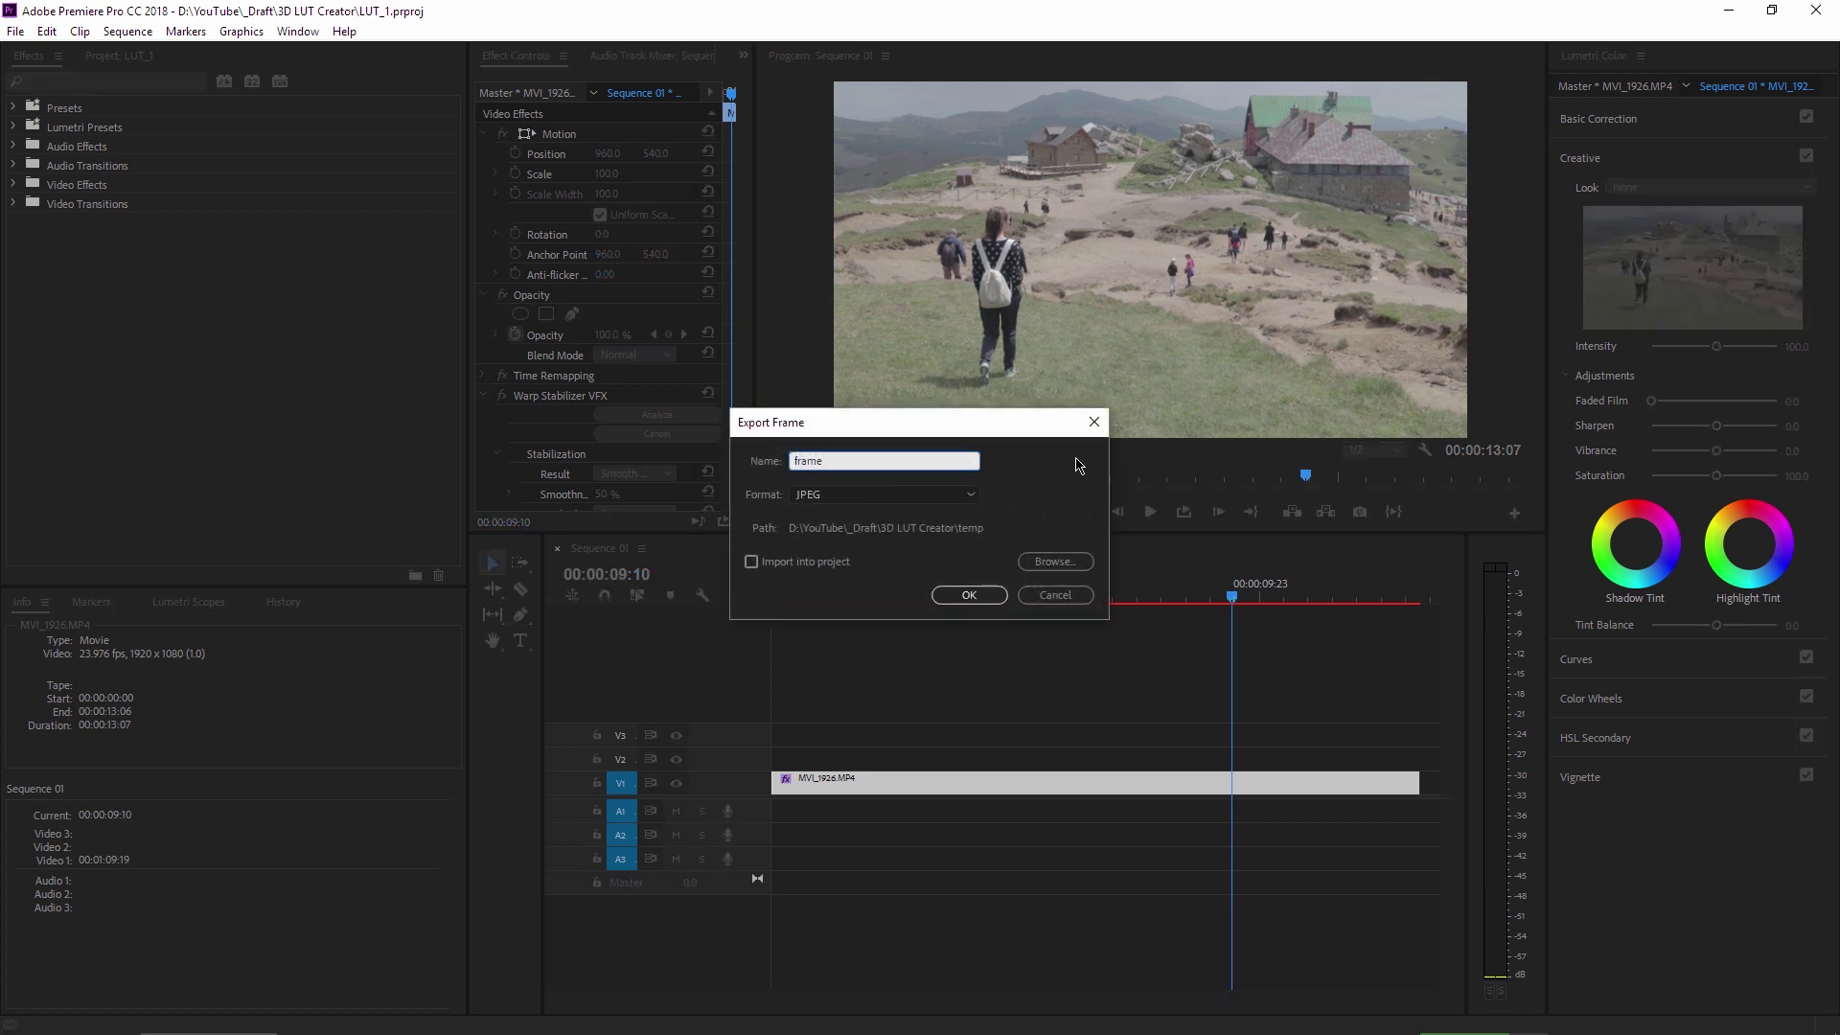
pyautogui.press('Return')
pyautogui.click(874, 1015)
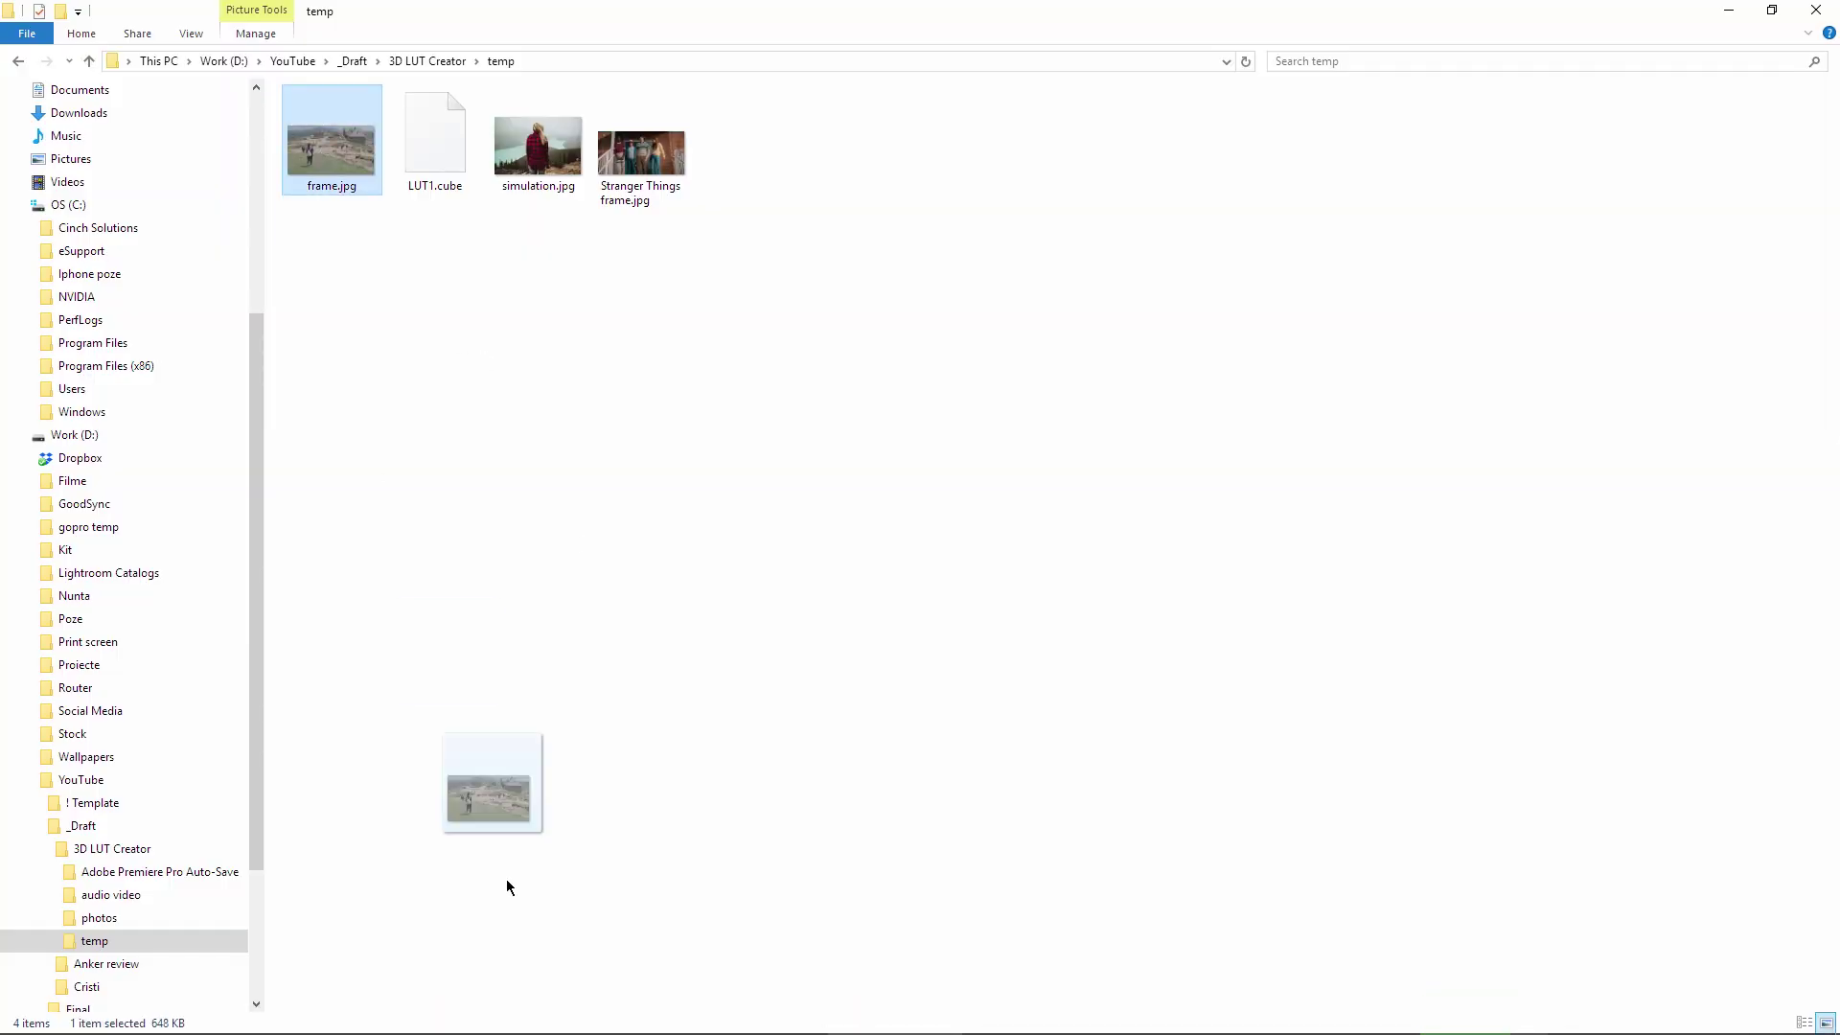
pyautogui.moveTo(328, 151); pyautogui.dragTo(1093, 615)
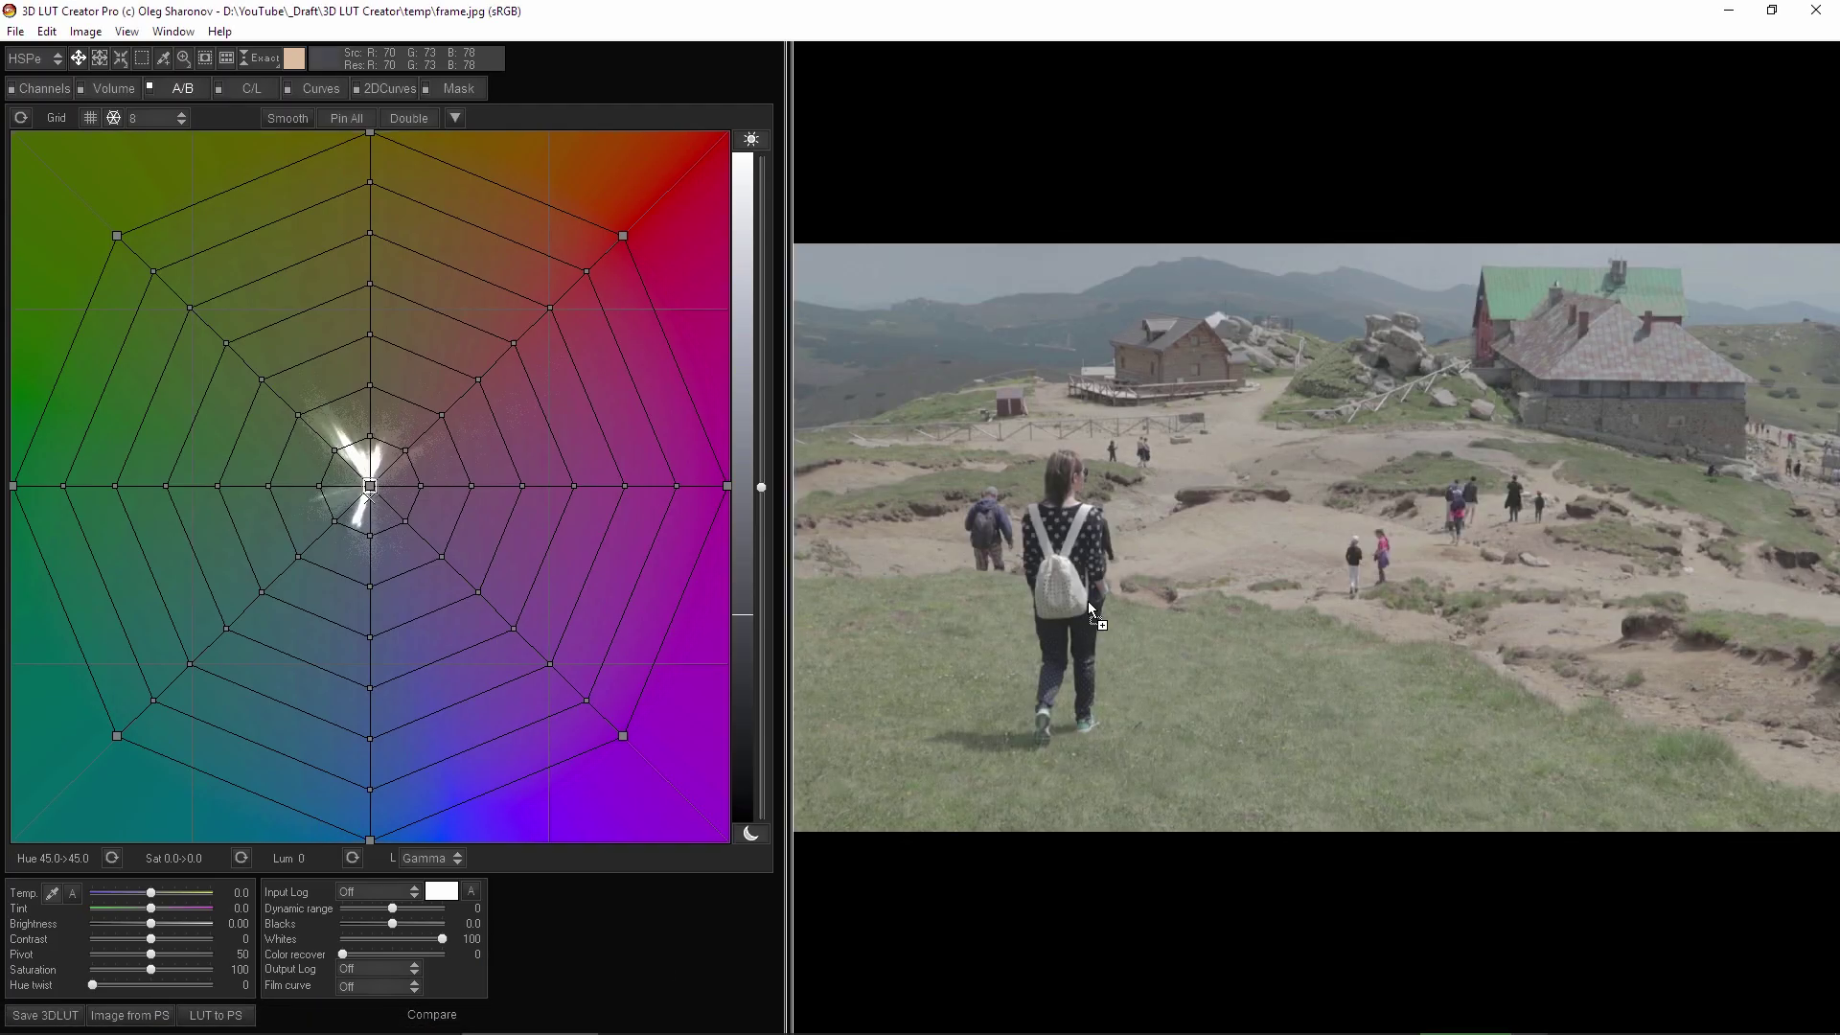
# - Shape an S-curve on the luminance curve for more contrast
pyautogui.click(320, 88)
pyautogui.moveTo(532, 270); pyautogui.dragTo(506, 232)
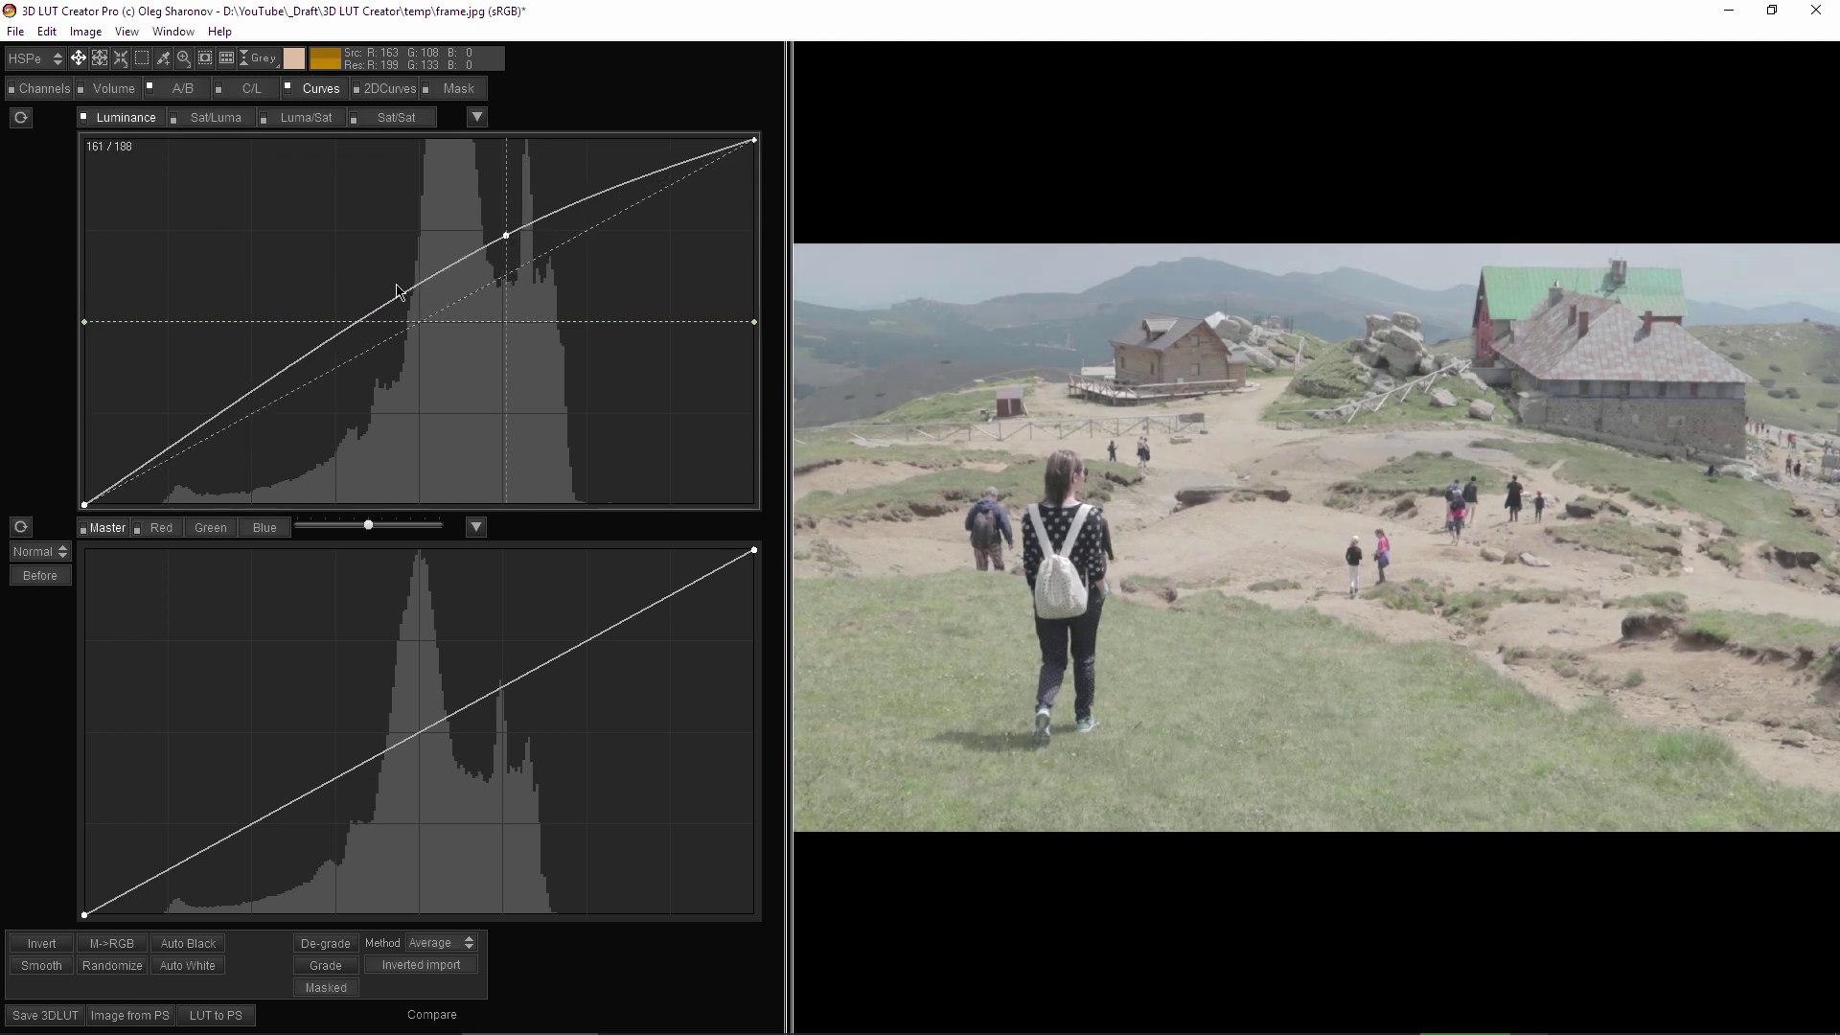
pyautogui.moveTo(388, 318); pyautogui.dragTo(391, 346)
pyautogui.moveTo(244, 432); pyautogui.dragTo(230, 458)
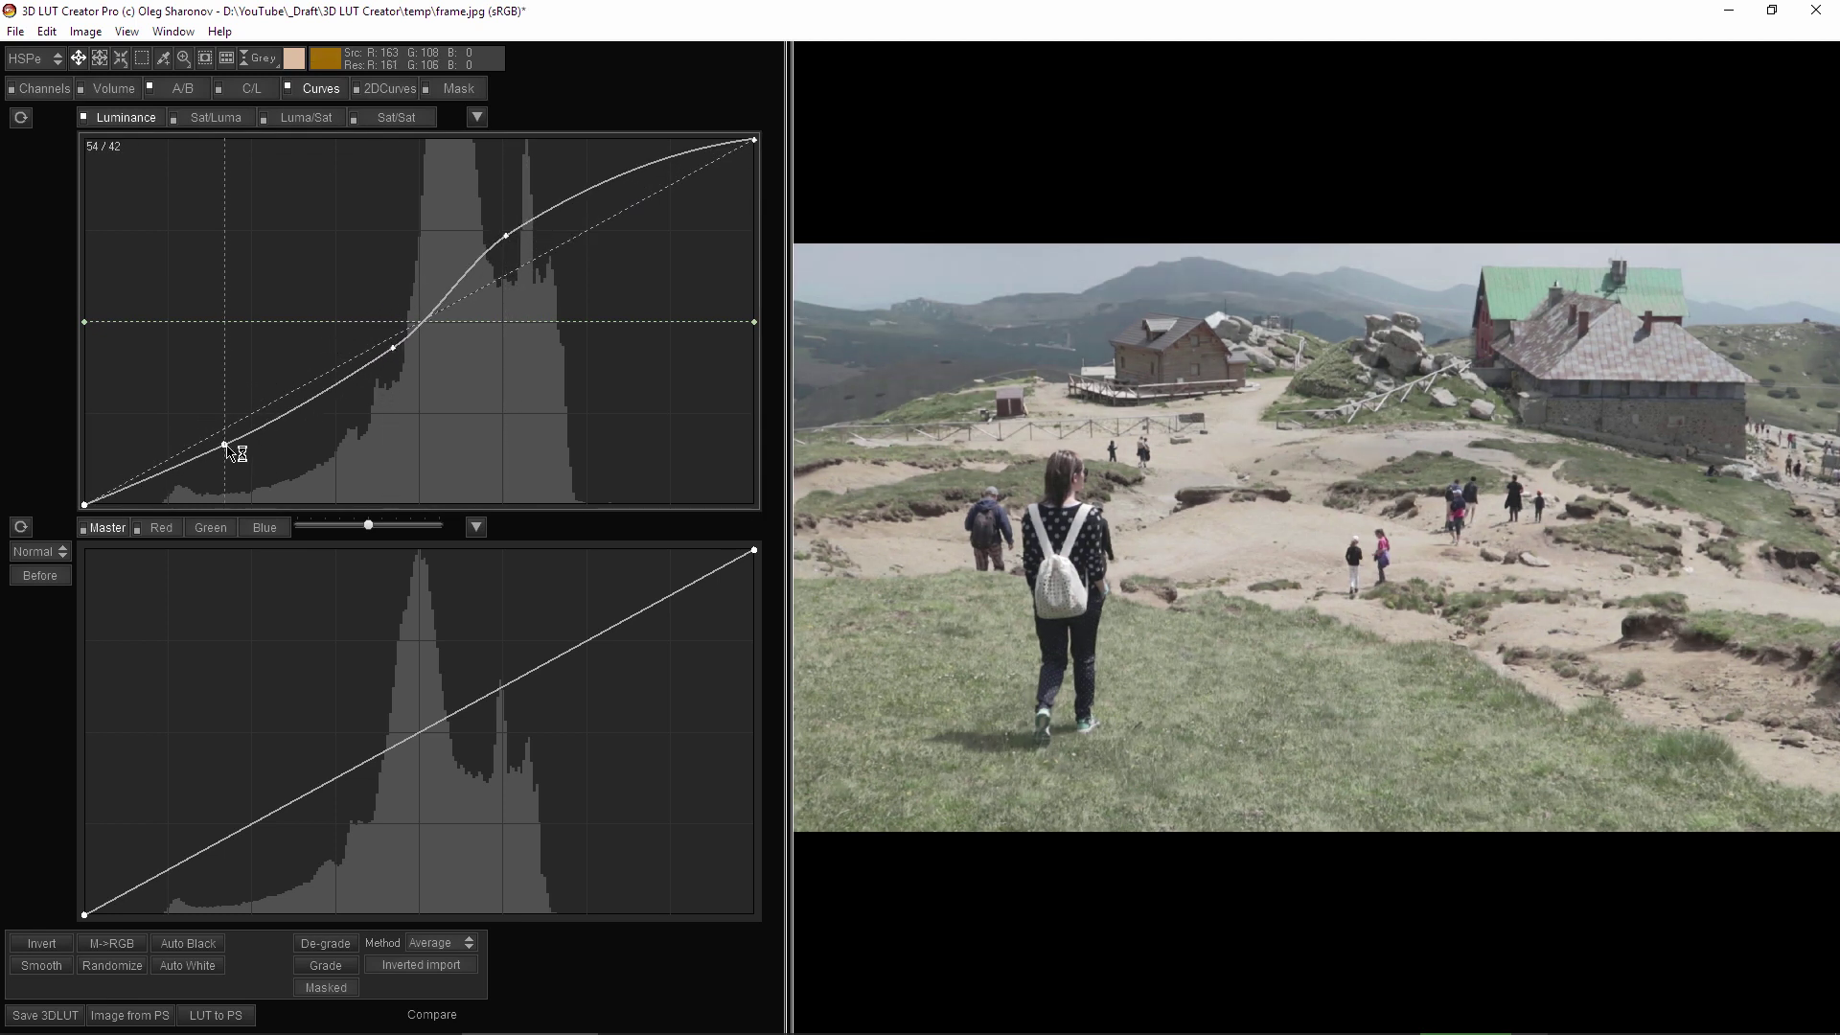
# - Shift the red primary for a teal-orange tint, boost saturation, and save as LUT2.cube
pyautogui.click(43, 87)
pyautogui.moveTo(381, 339)
pyautogui.mouseDown()
pyautogui.moveTo(134, 331)
pyautogui.moveTo(70, 403)
pyautogui.moveTo(91, 309)
pyautogui.mouseUp()
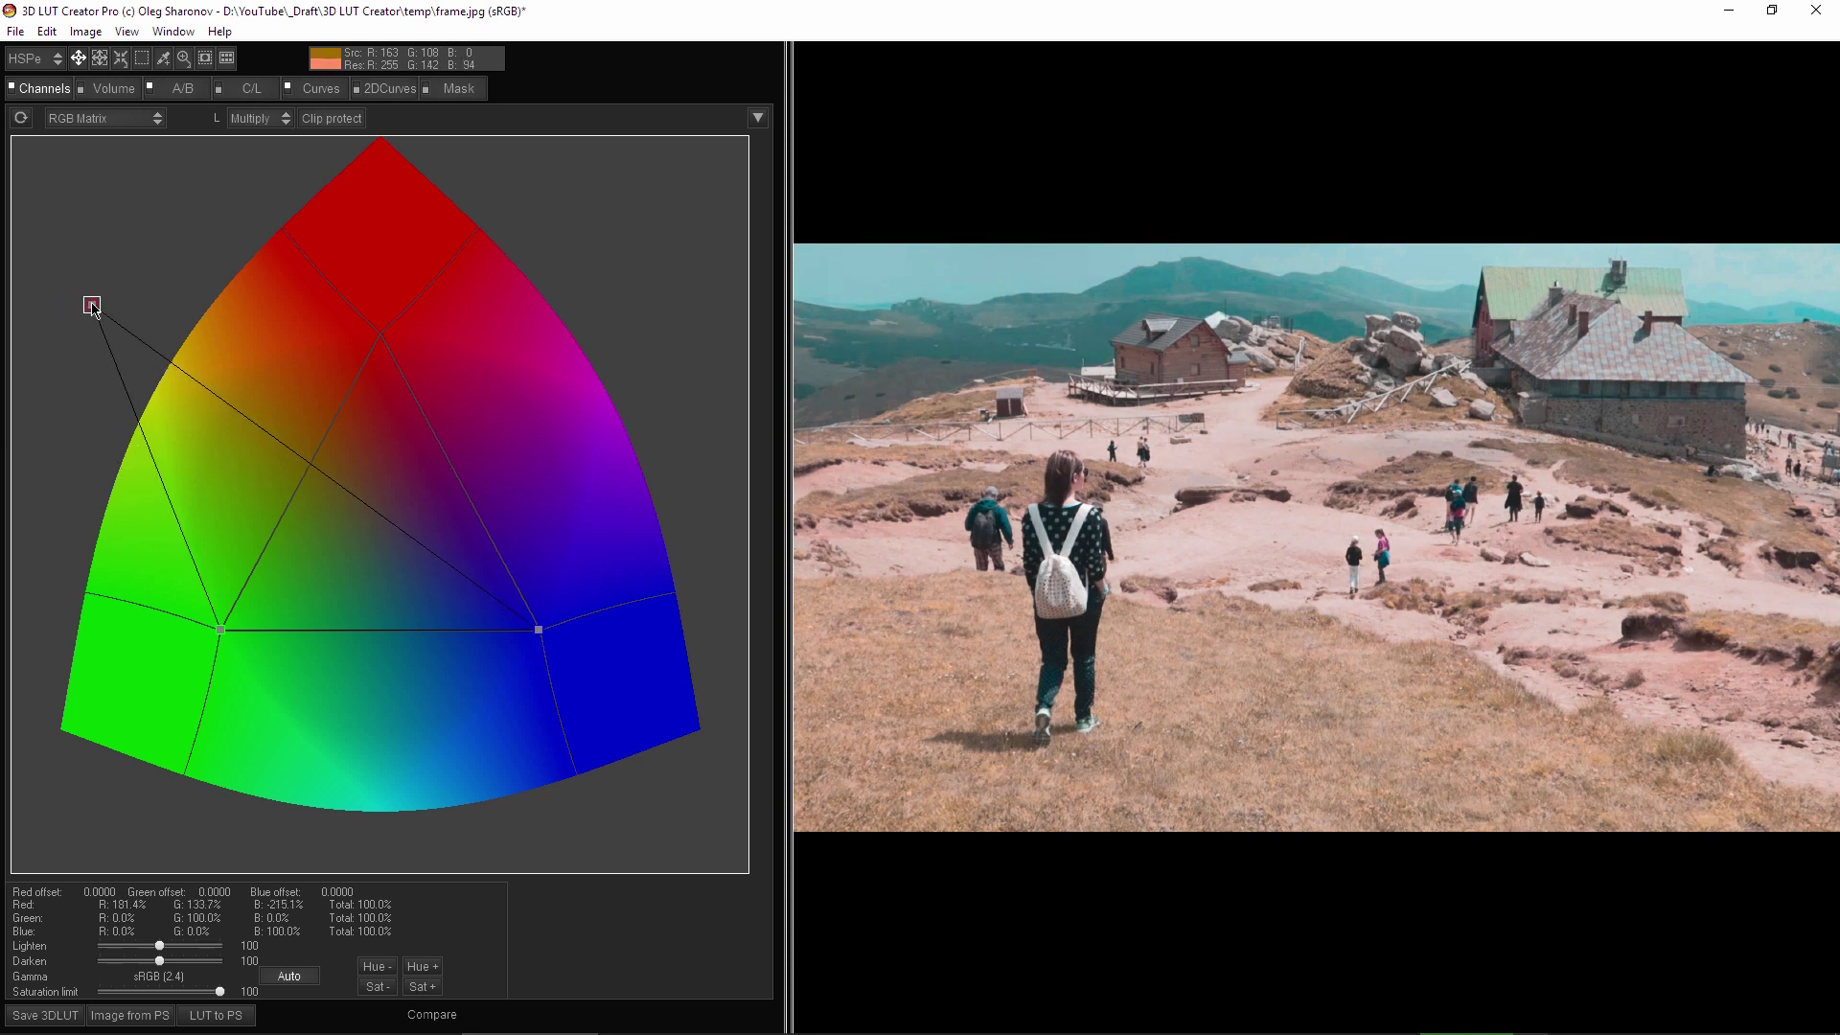
pyautogui.click(183, 88)
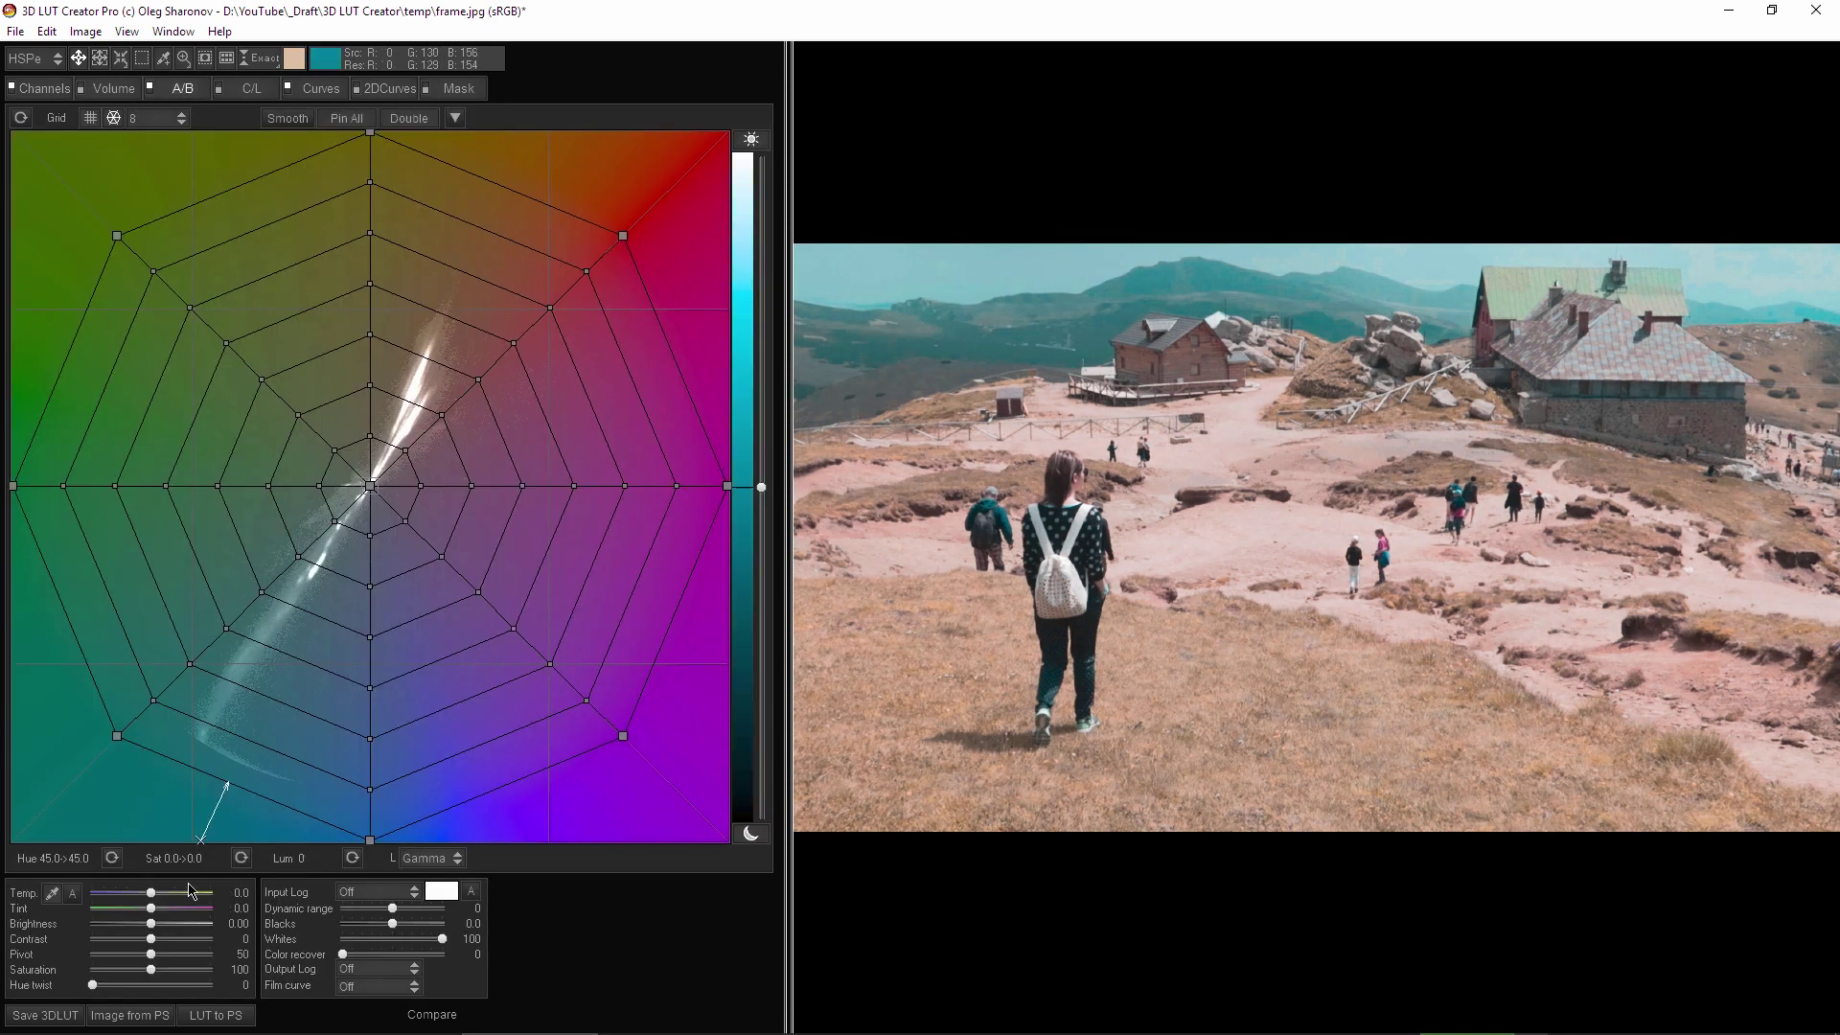
pyautogui.moveTo(150, 970); pyautogui.dragTo(176, 971)
pyautogui.click(45, 1015)
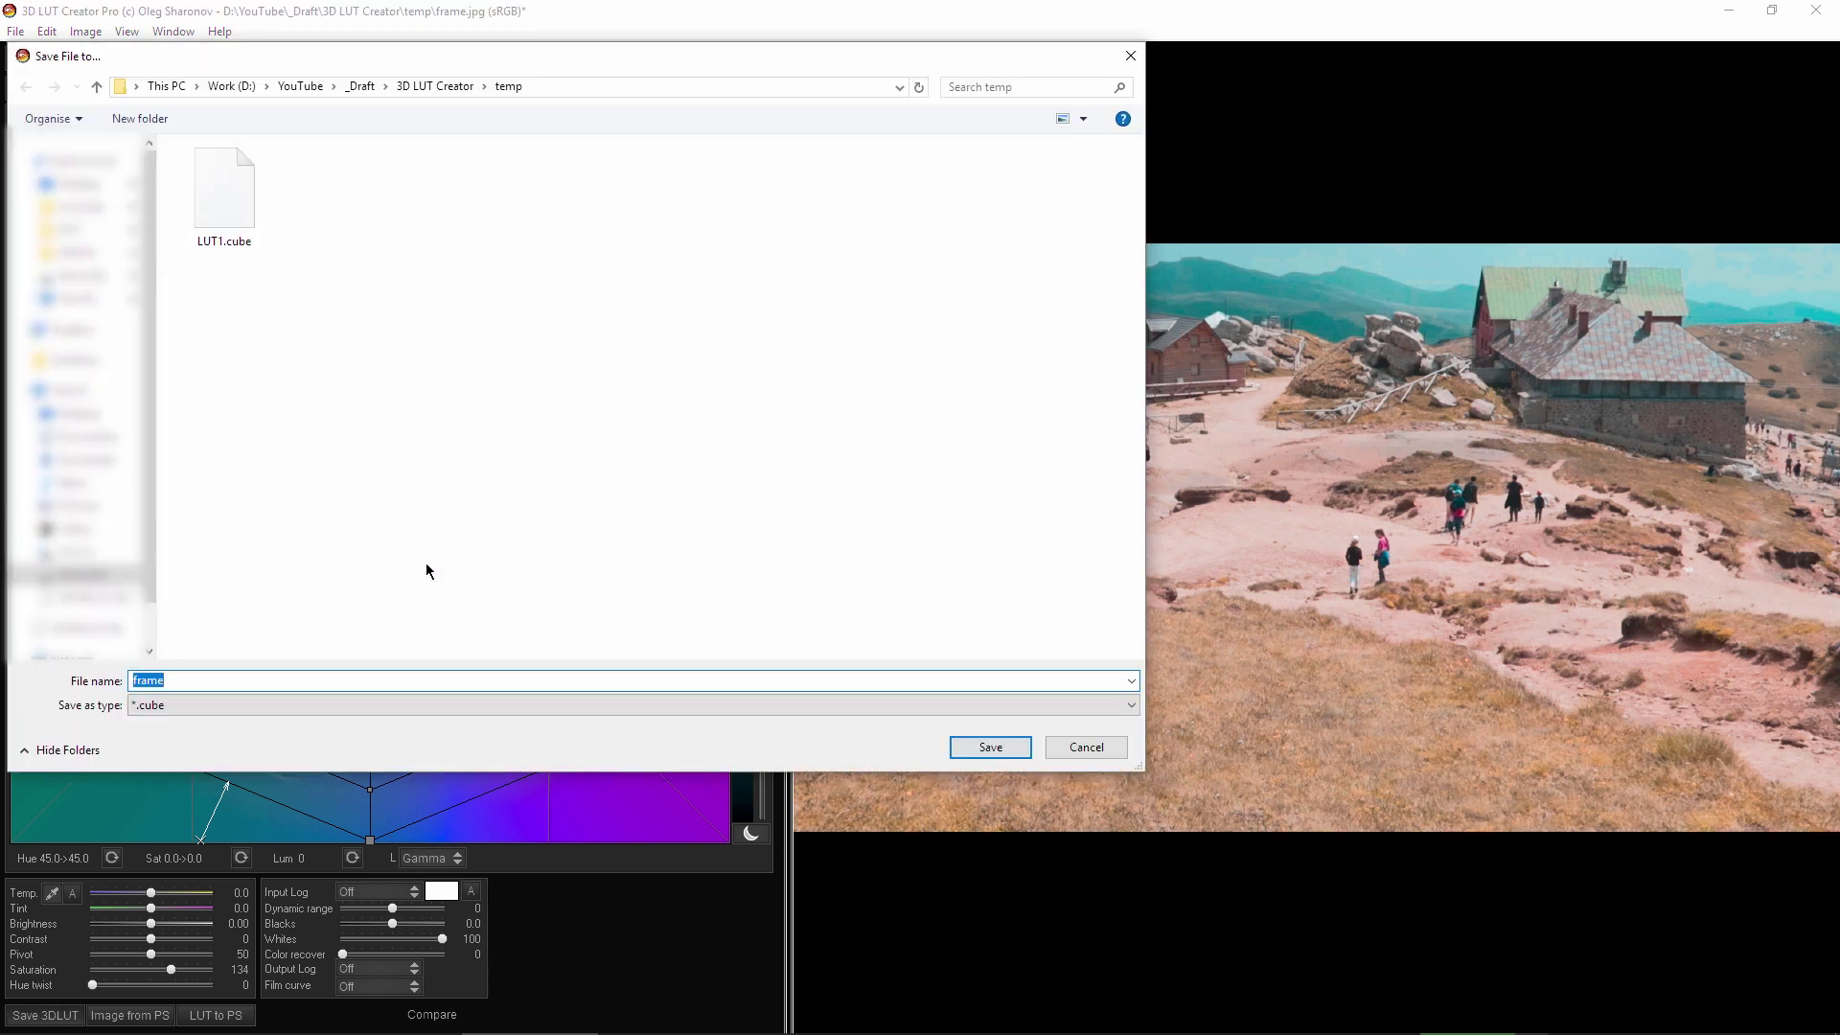
pyautogui.write('LUT')
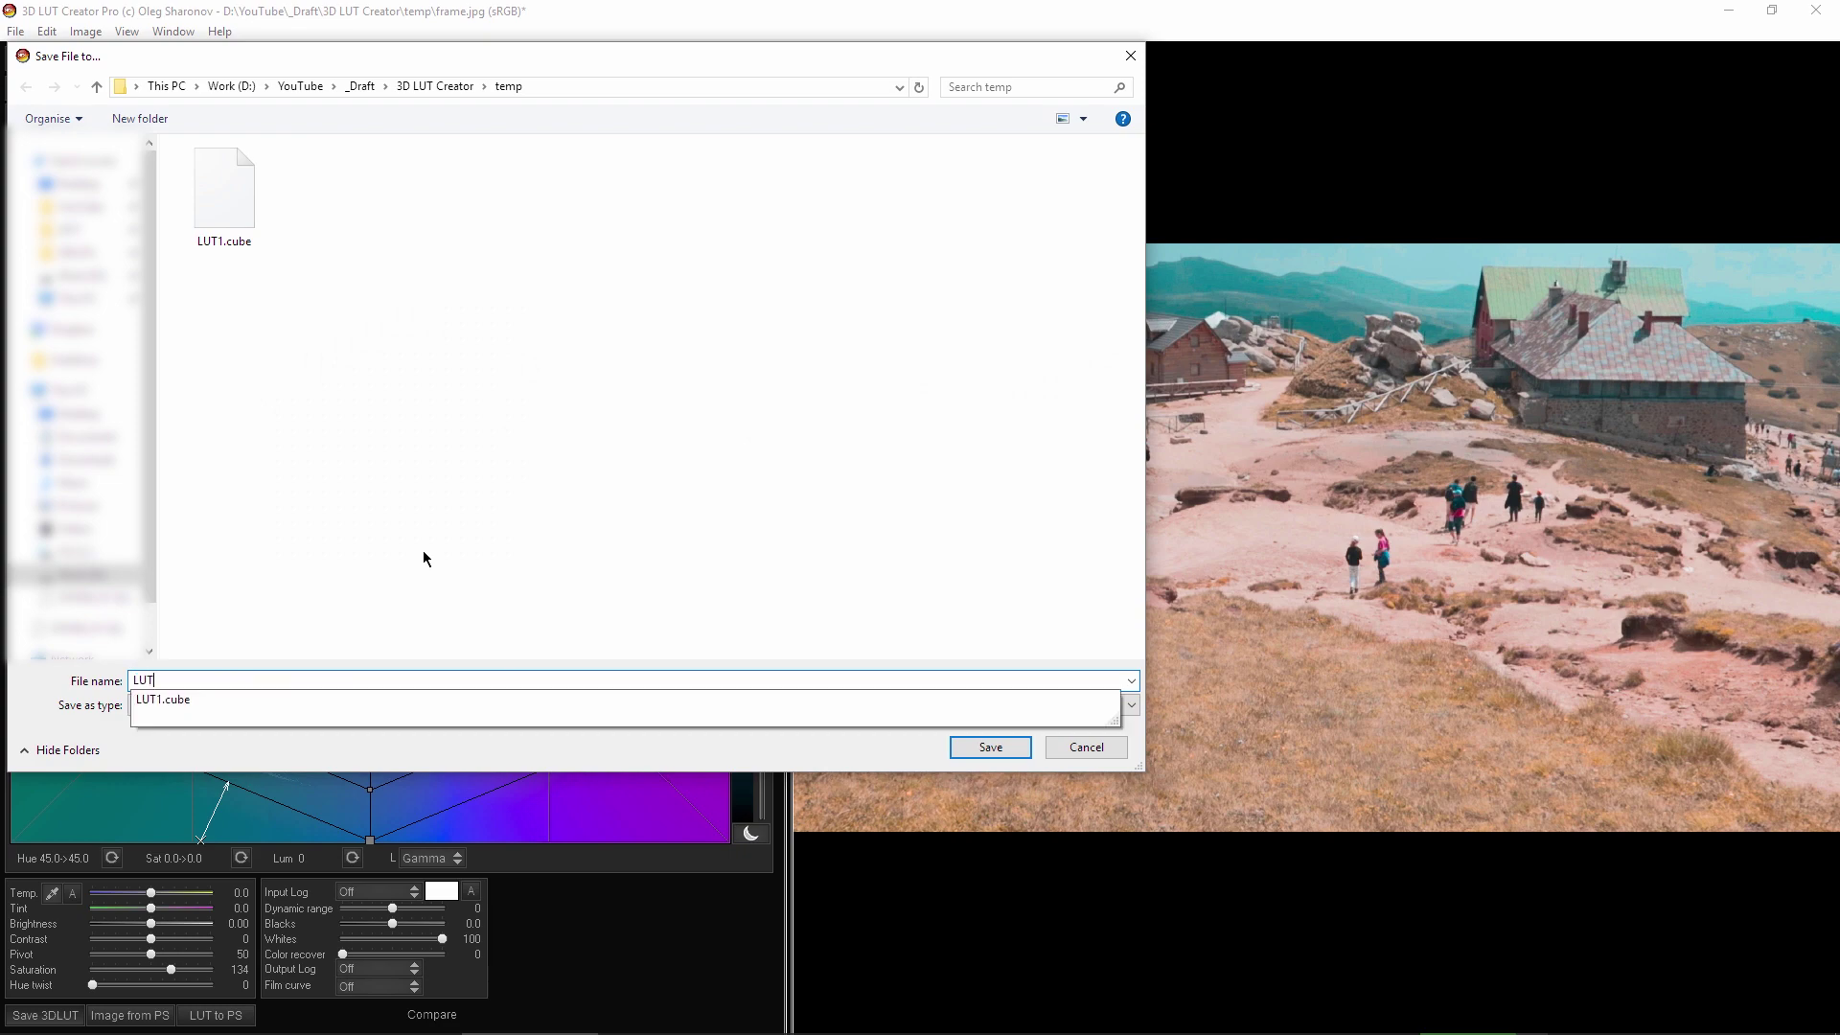
pyautogui.write('2')
pyautogui.press('Return')
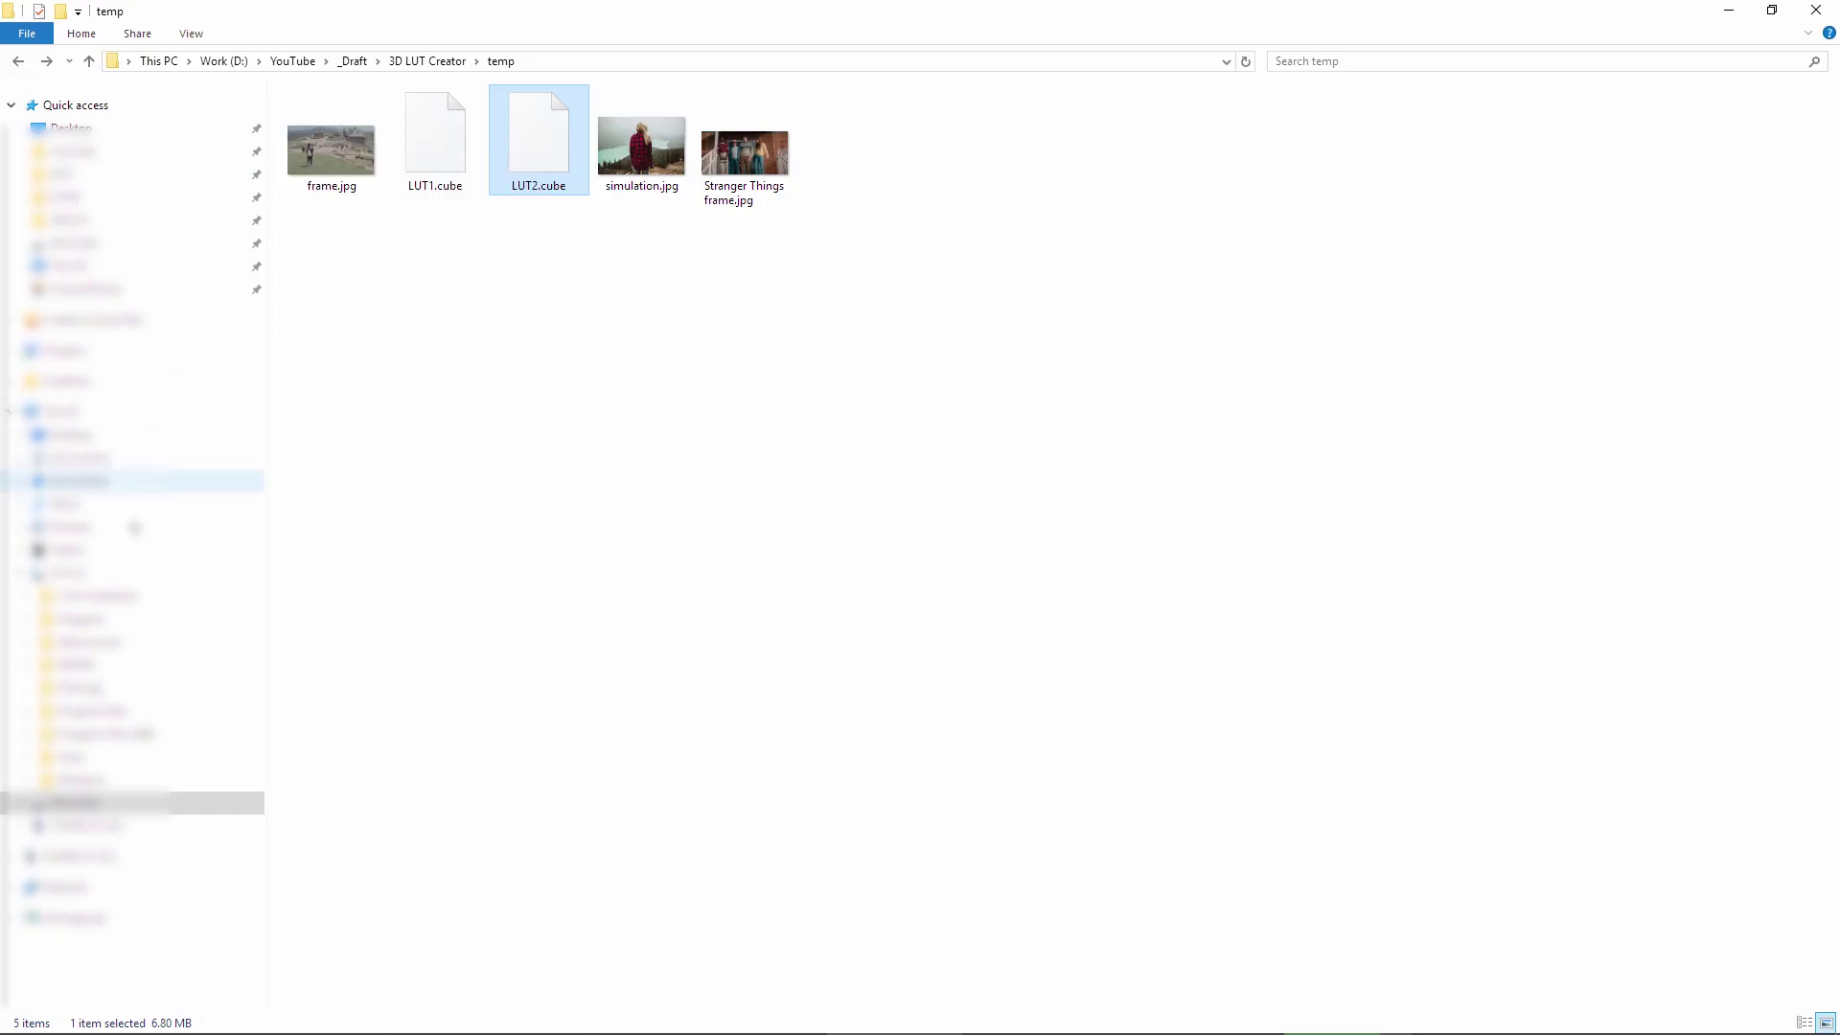
# - Browse to Adobe Premiere Pro CC 2018\Lumetri\LUTs\Creative in Program Files
pyautogui.click(145, 712)
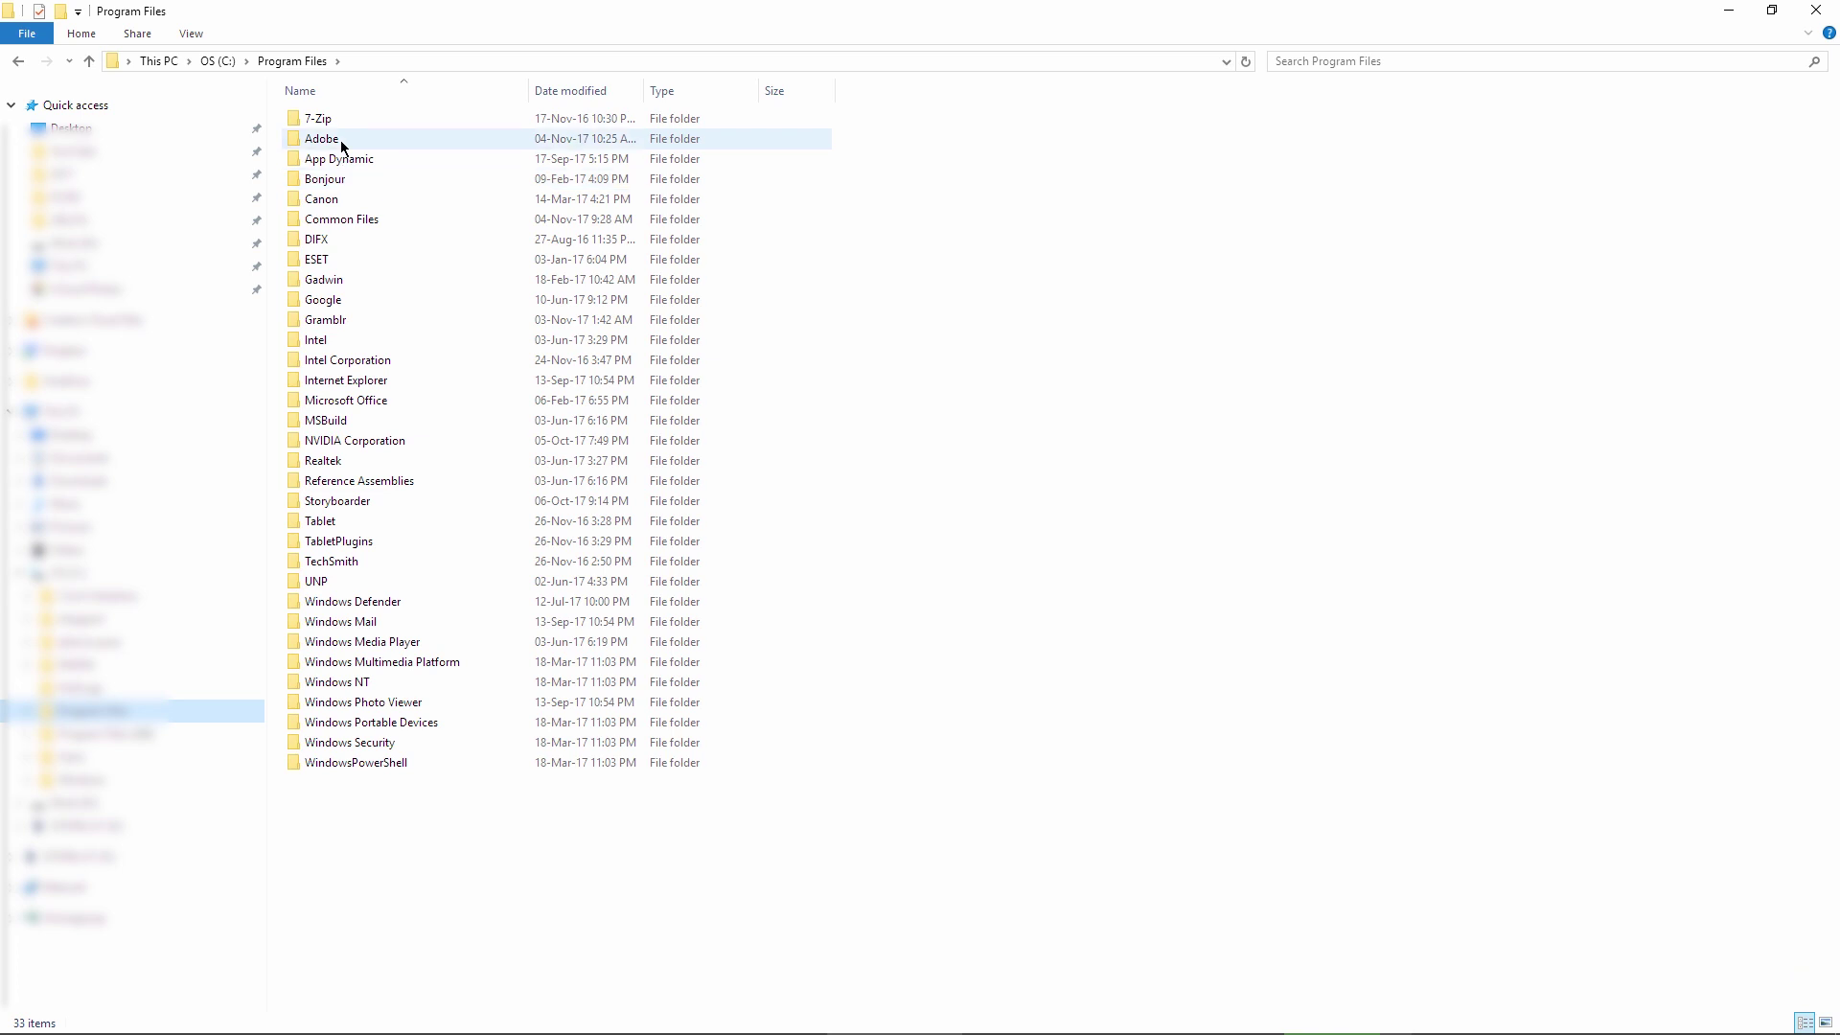
pyautogui.doubleClick(341, 140)
pyautogui.doubleClick(382, 338)
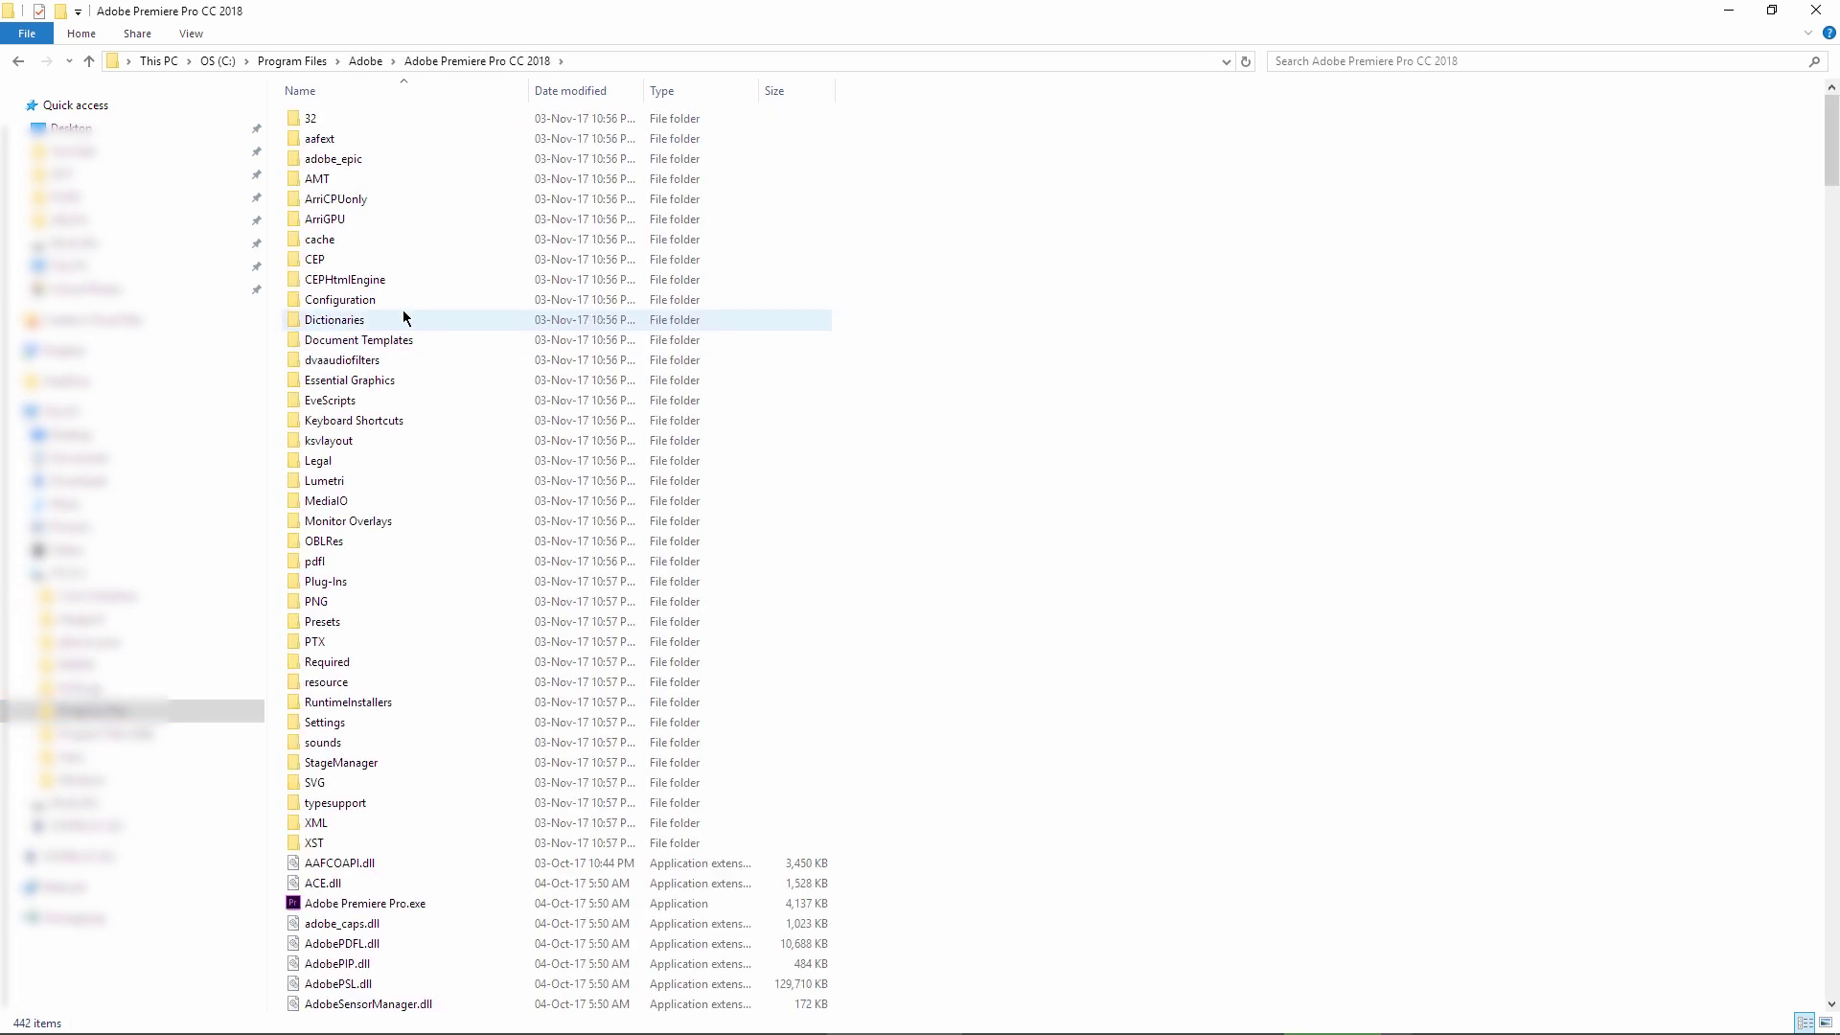
pyautogui.doubleClick(324, 481)
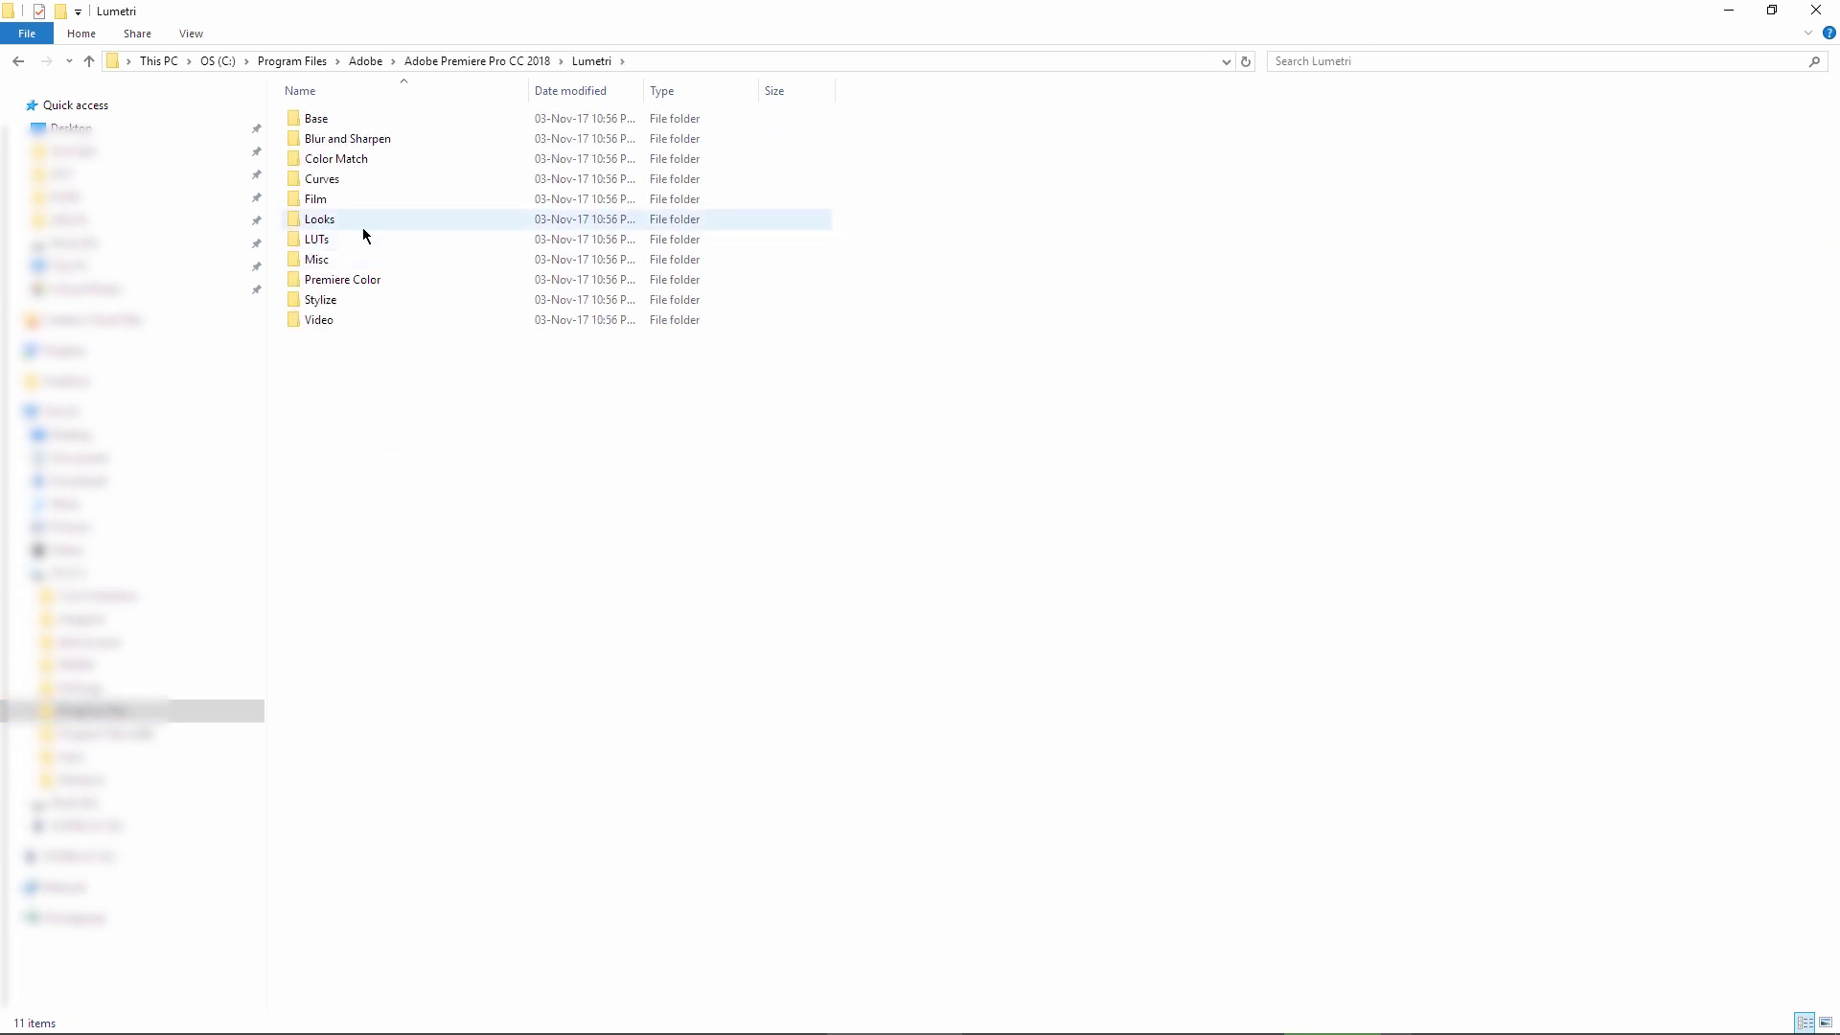
pyautogui.doubleClick(316, 240)
pyautogui.doubleClick(328, 118)
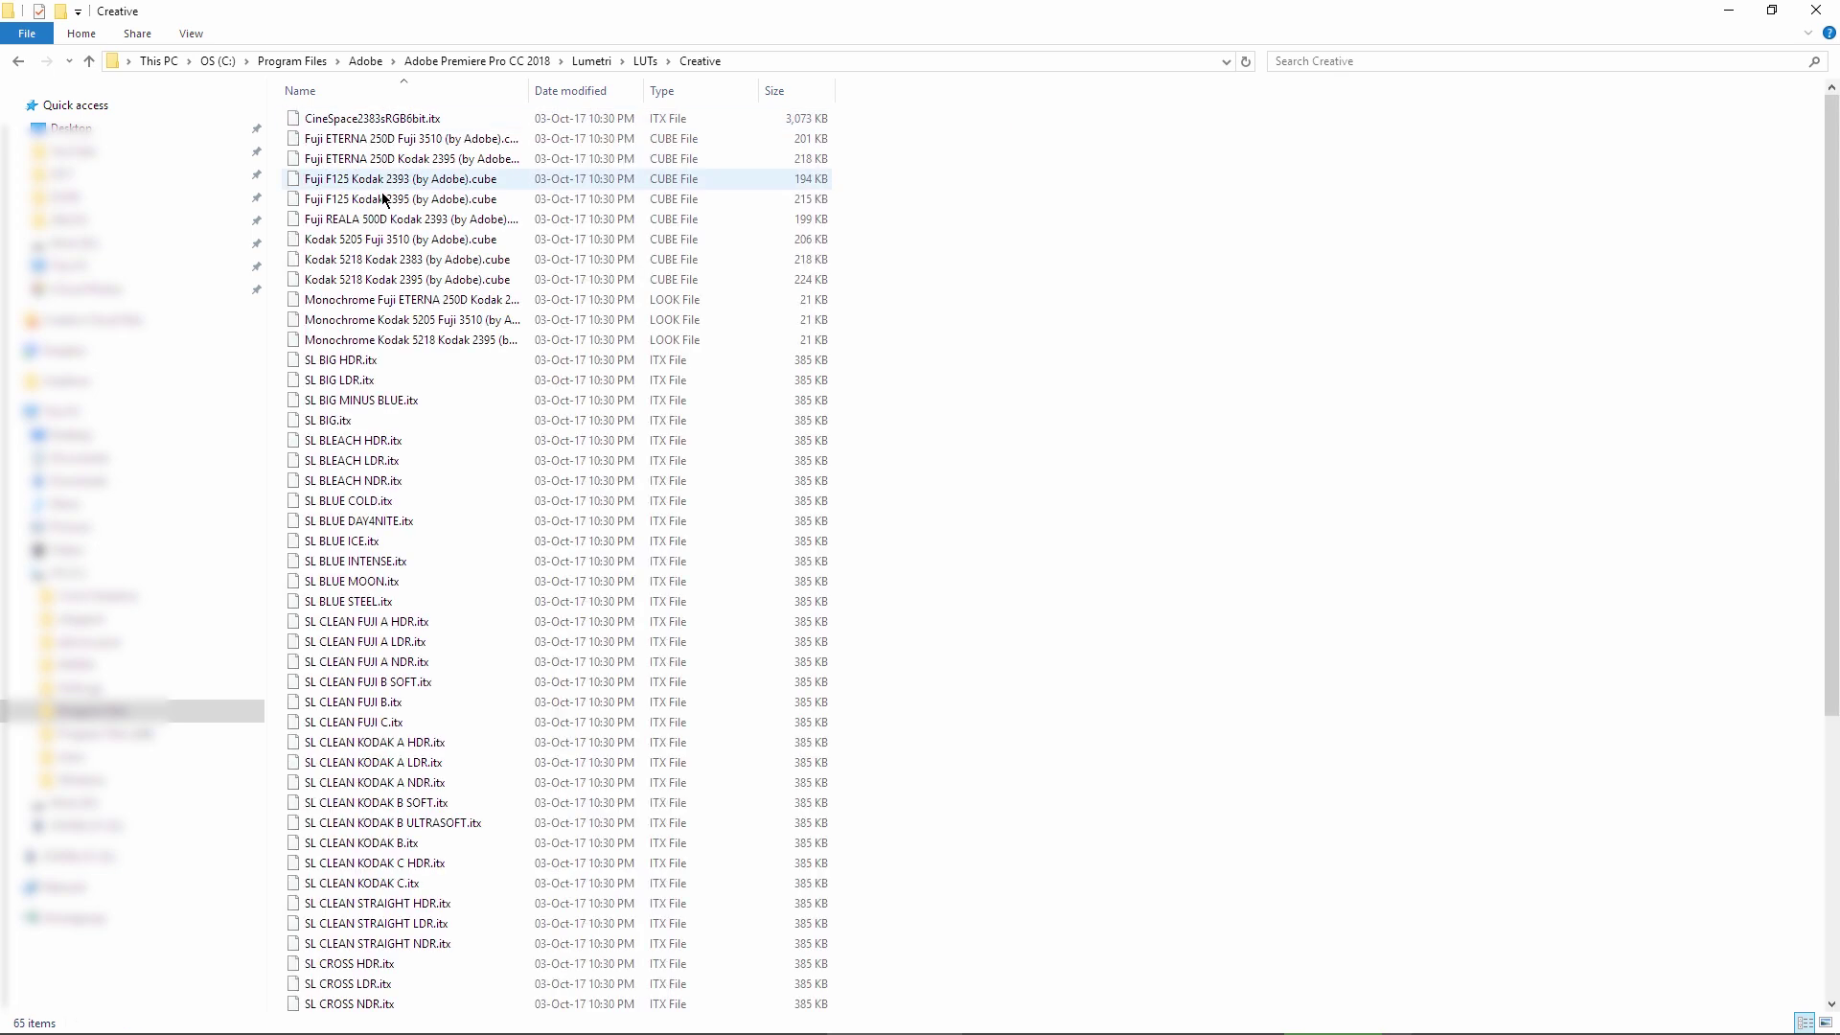
# - Paste LUT2.cube into the Creative folder with admin permission and return to Premiere Pro
pyautogui.rightClick(1056, 413)
pyautogui.click(920, 541)
pyautogui.click(867, 398)
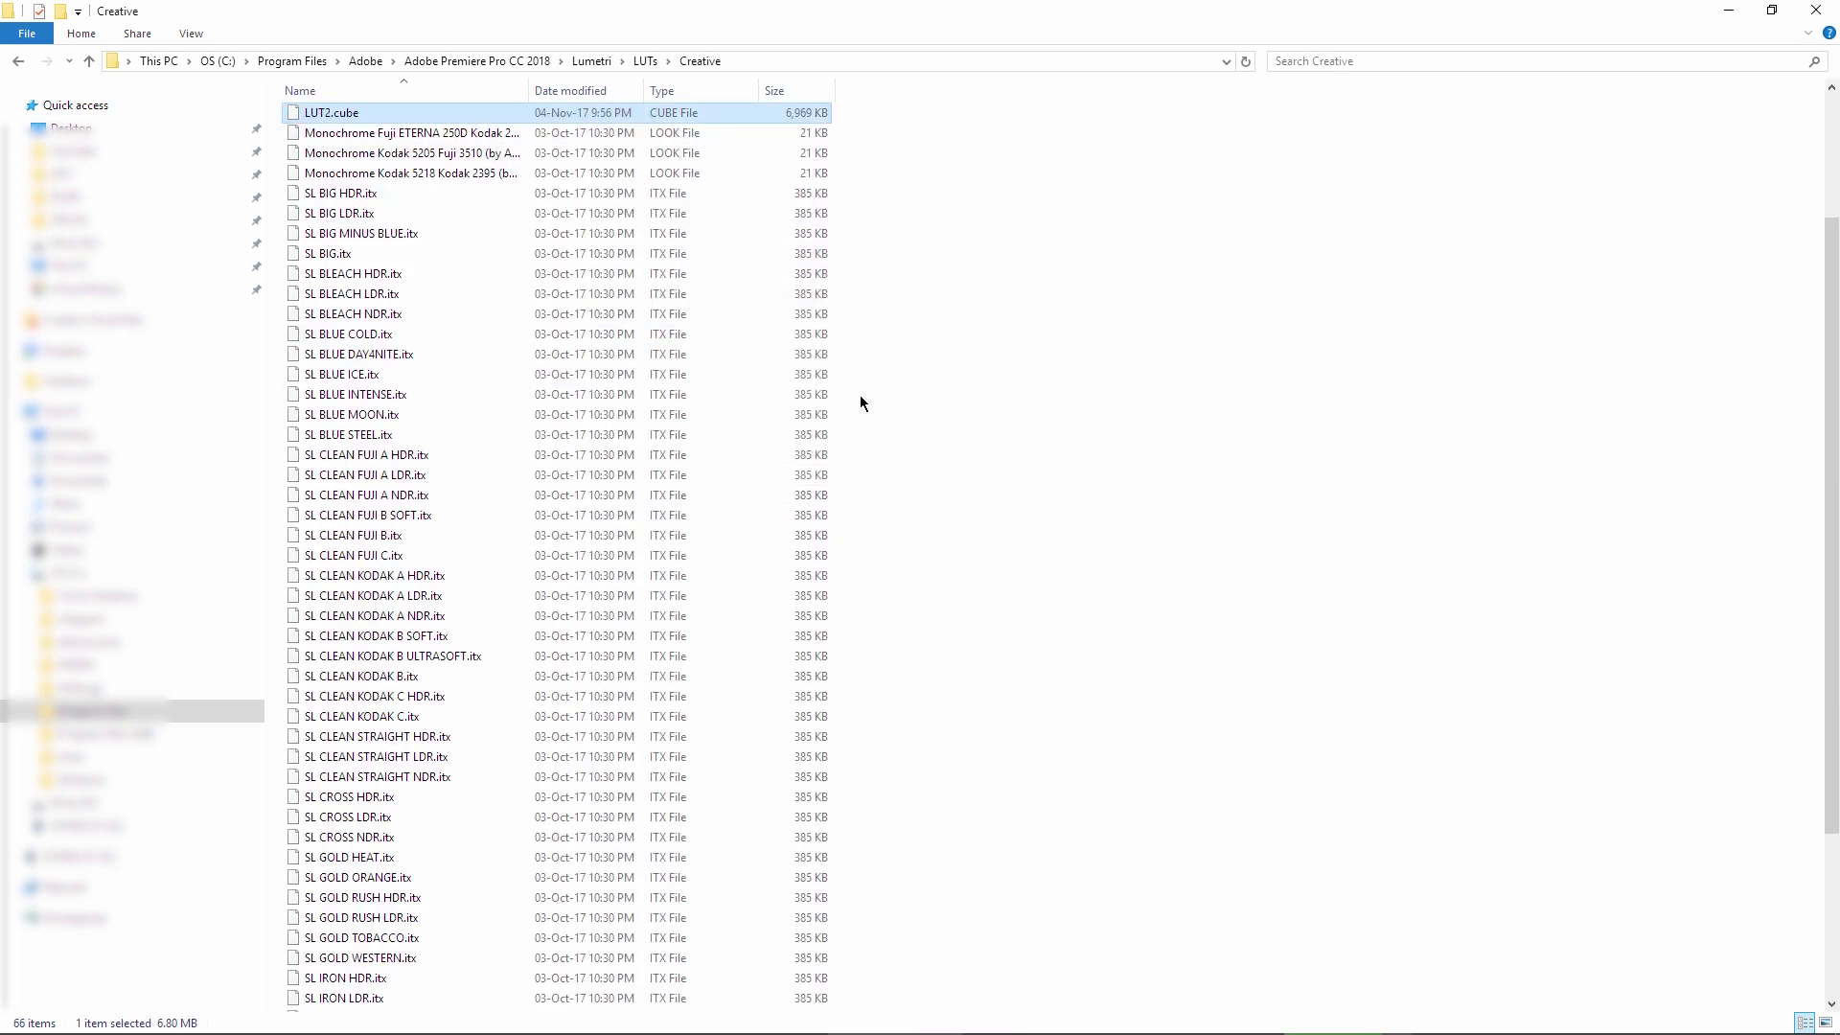
pyautogui.hotkey('alt', 'Tab')
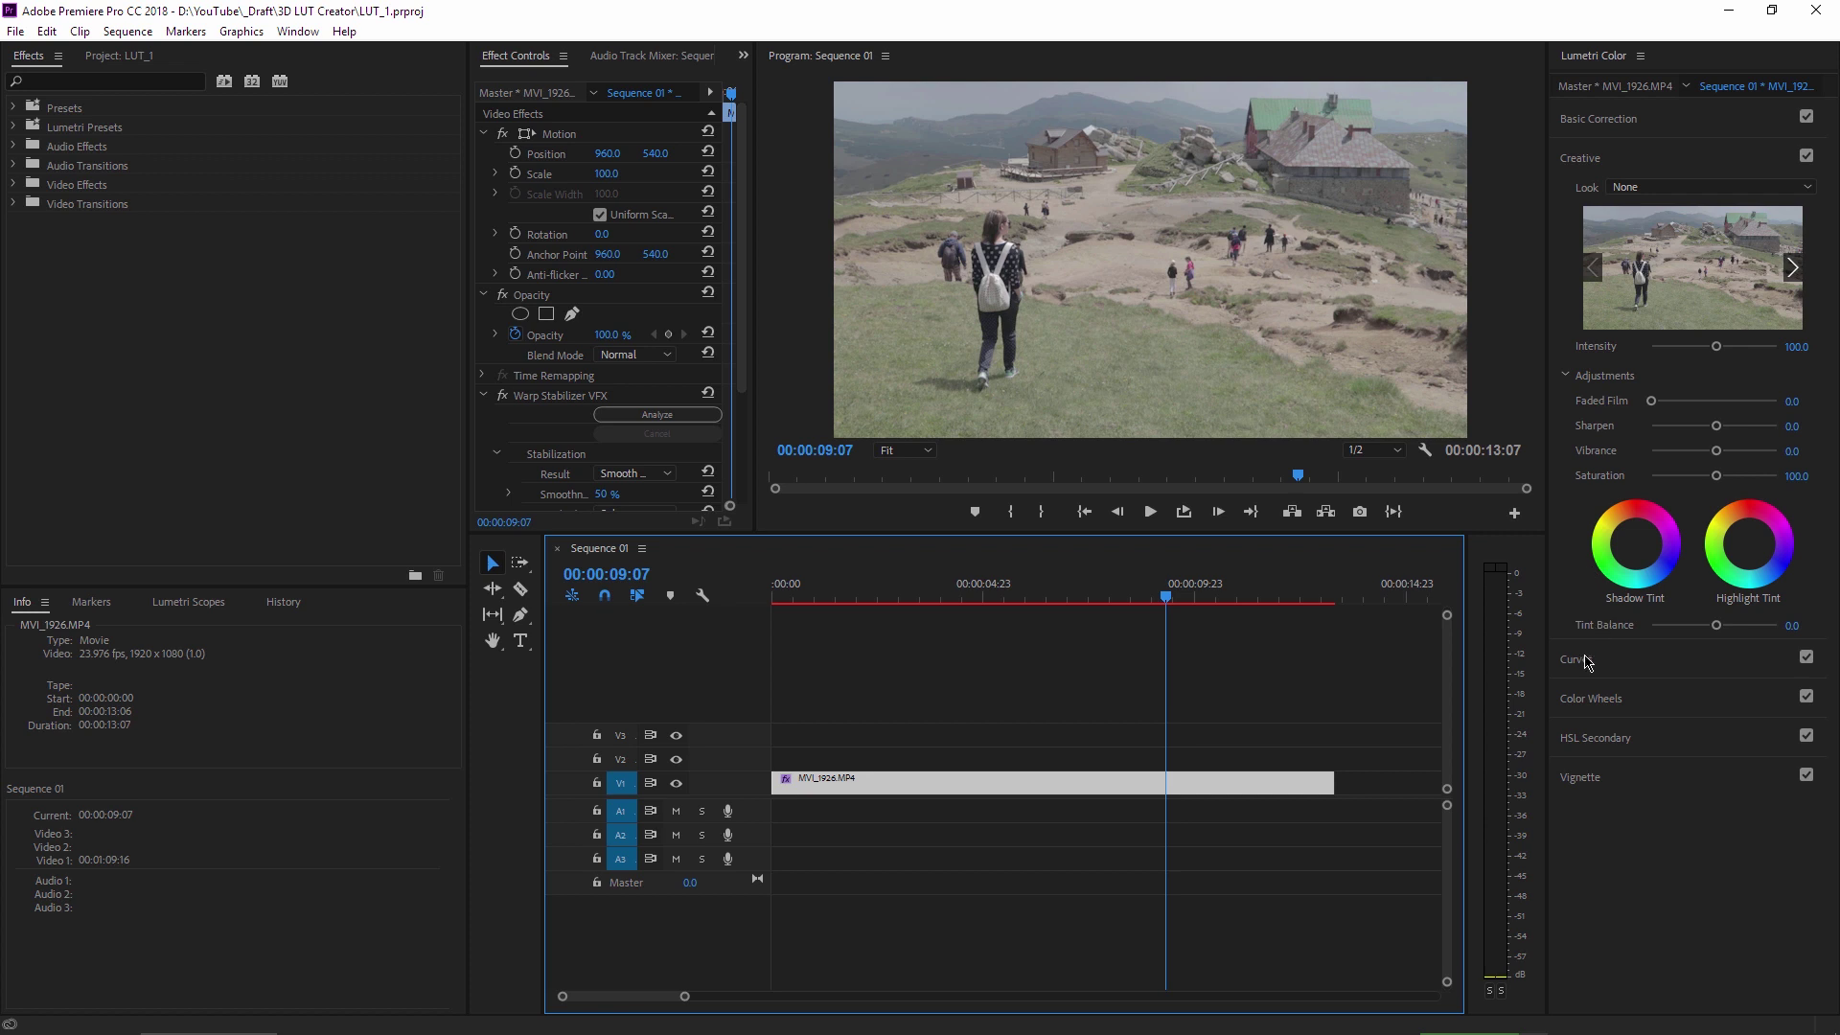
# - Apply LUT2 as the clip's Creative look in Lumetri Color
pyautogui.click(1585, 662)
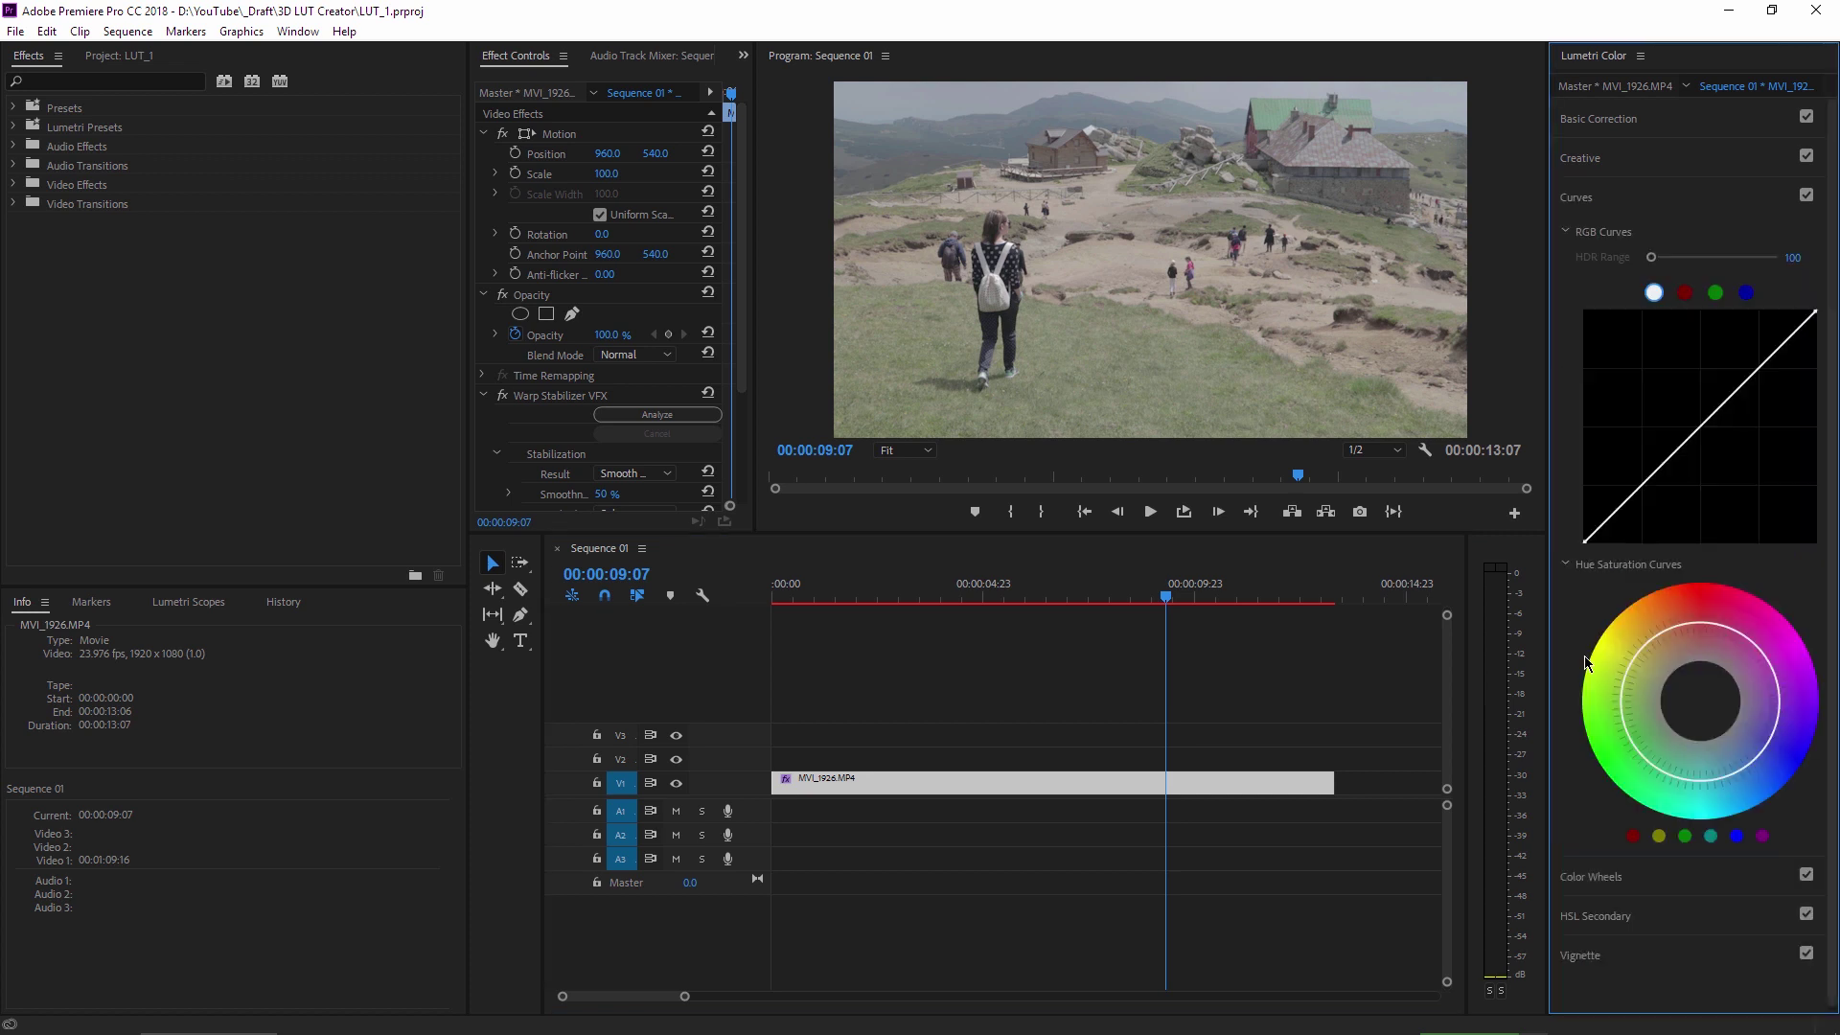
pyautogui.click(1668, 169)
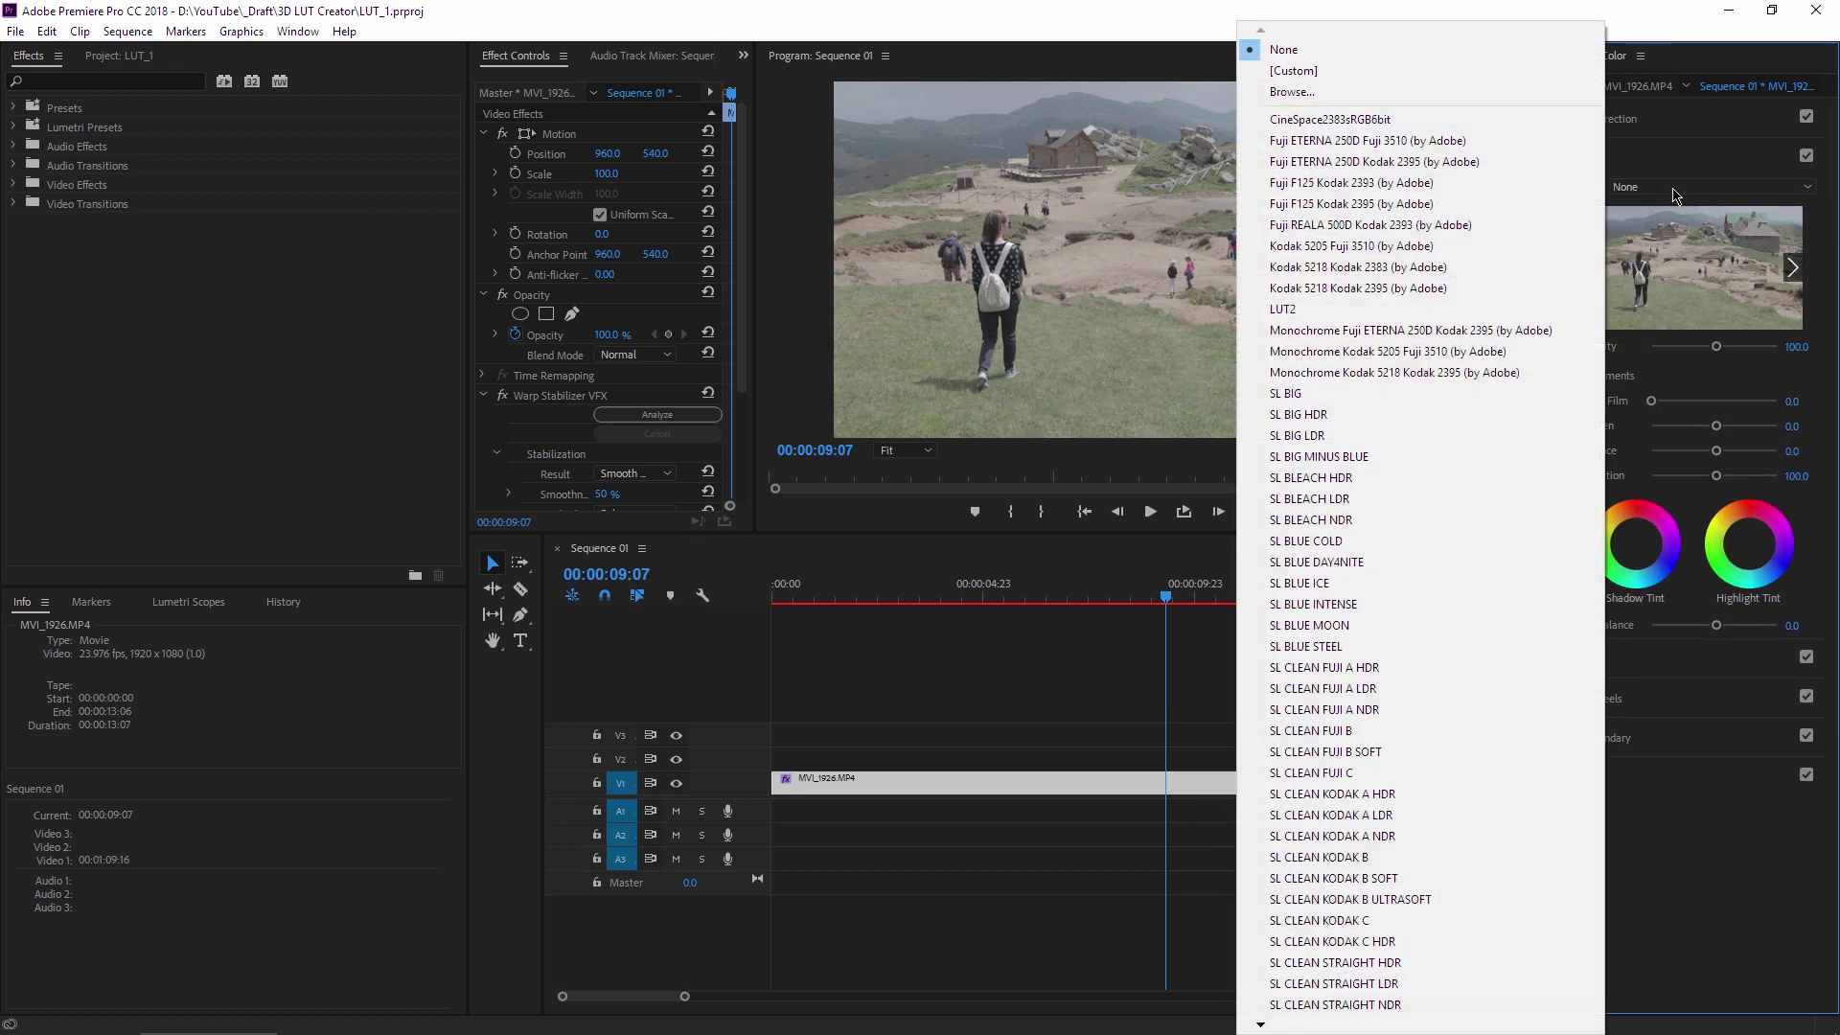
pyautogui.click(1337, 311)
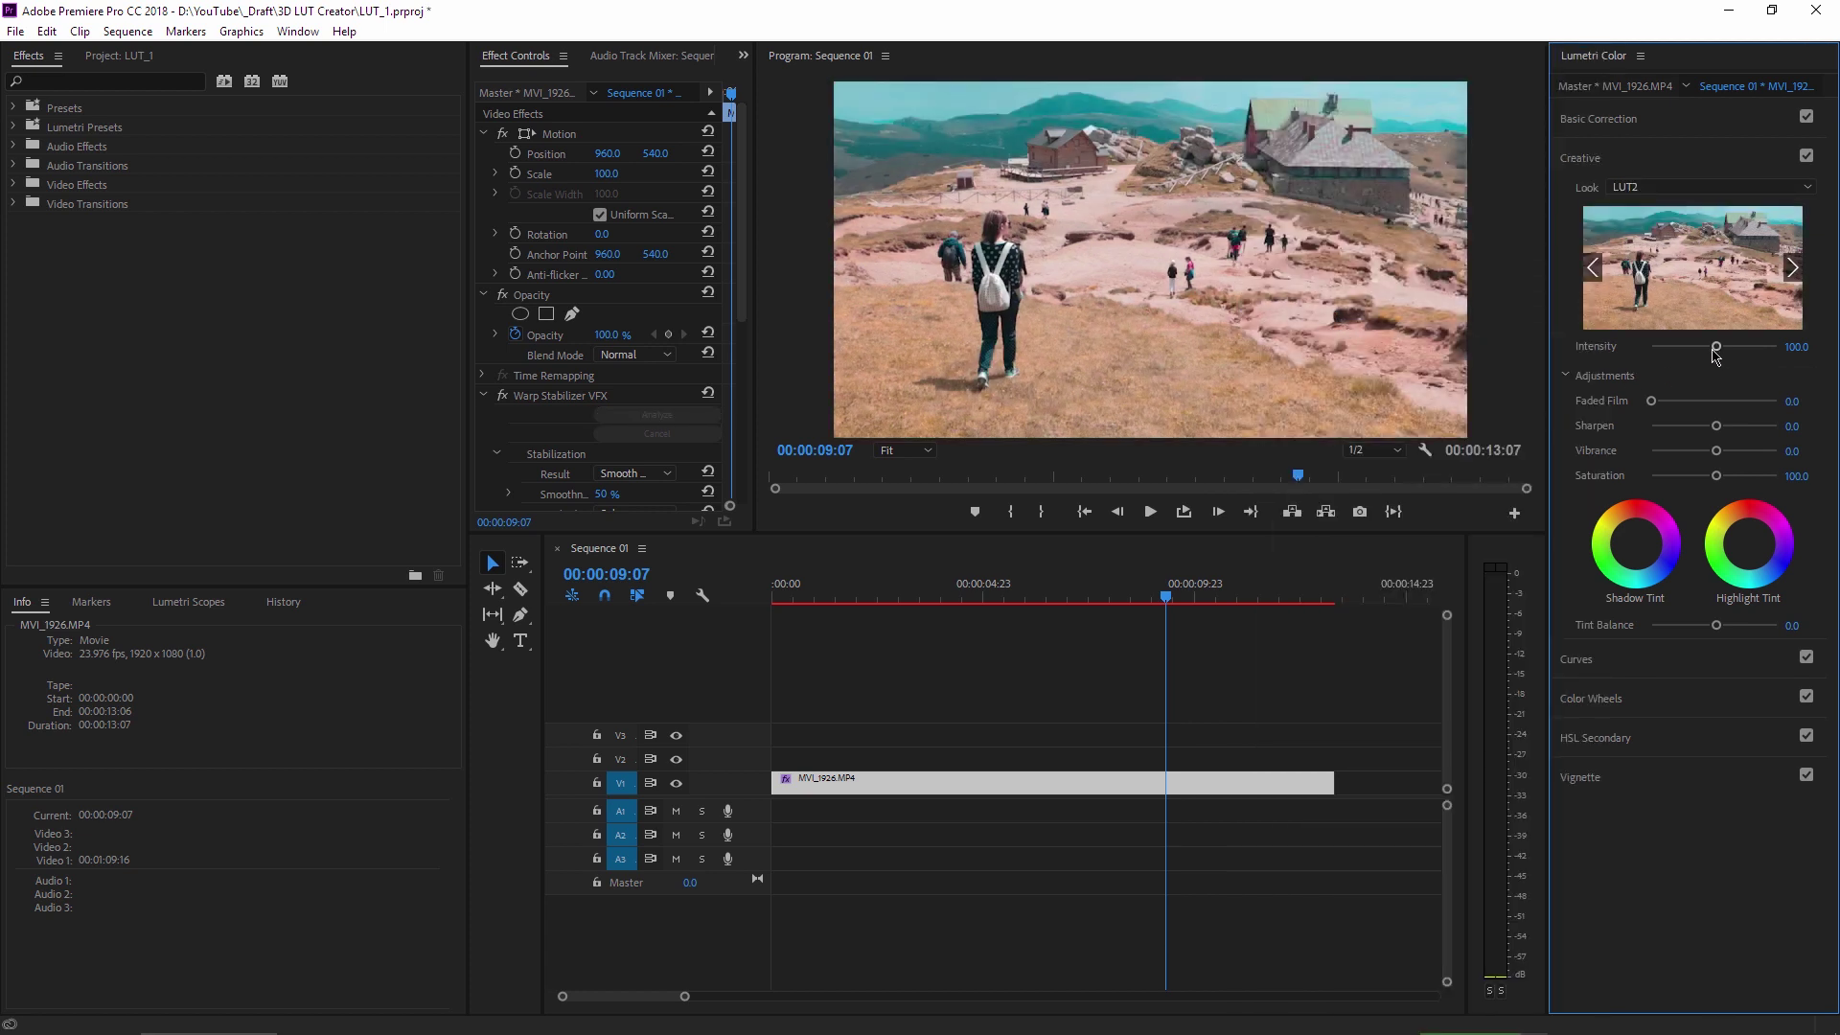
# - Lower the look's intensity to about 64 and play the sequence from near the start
pyautogui.moveTo(1714, 348); pyautogui.dragTo(1706, 356)
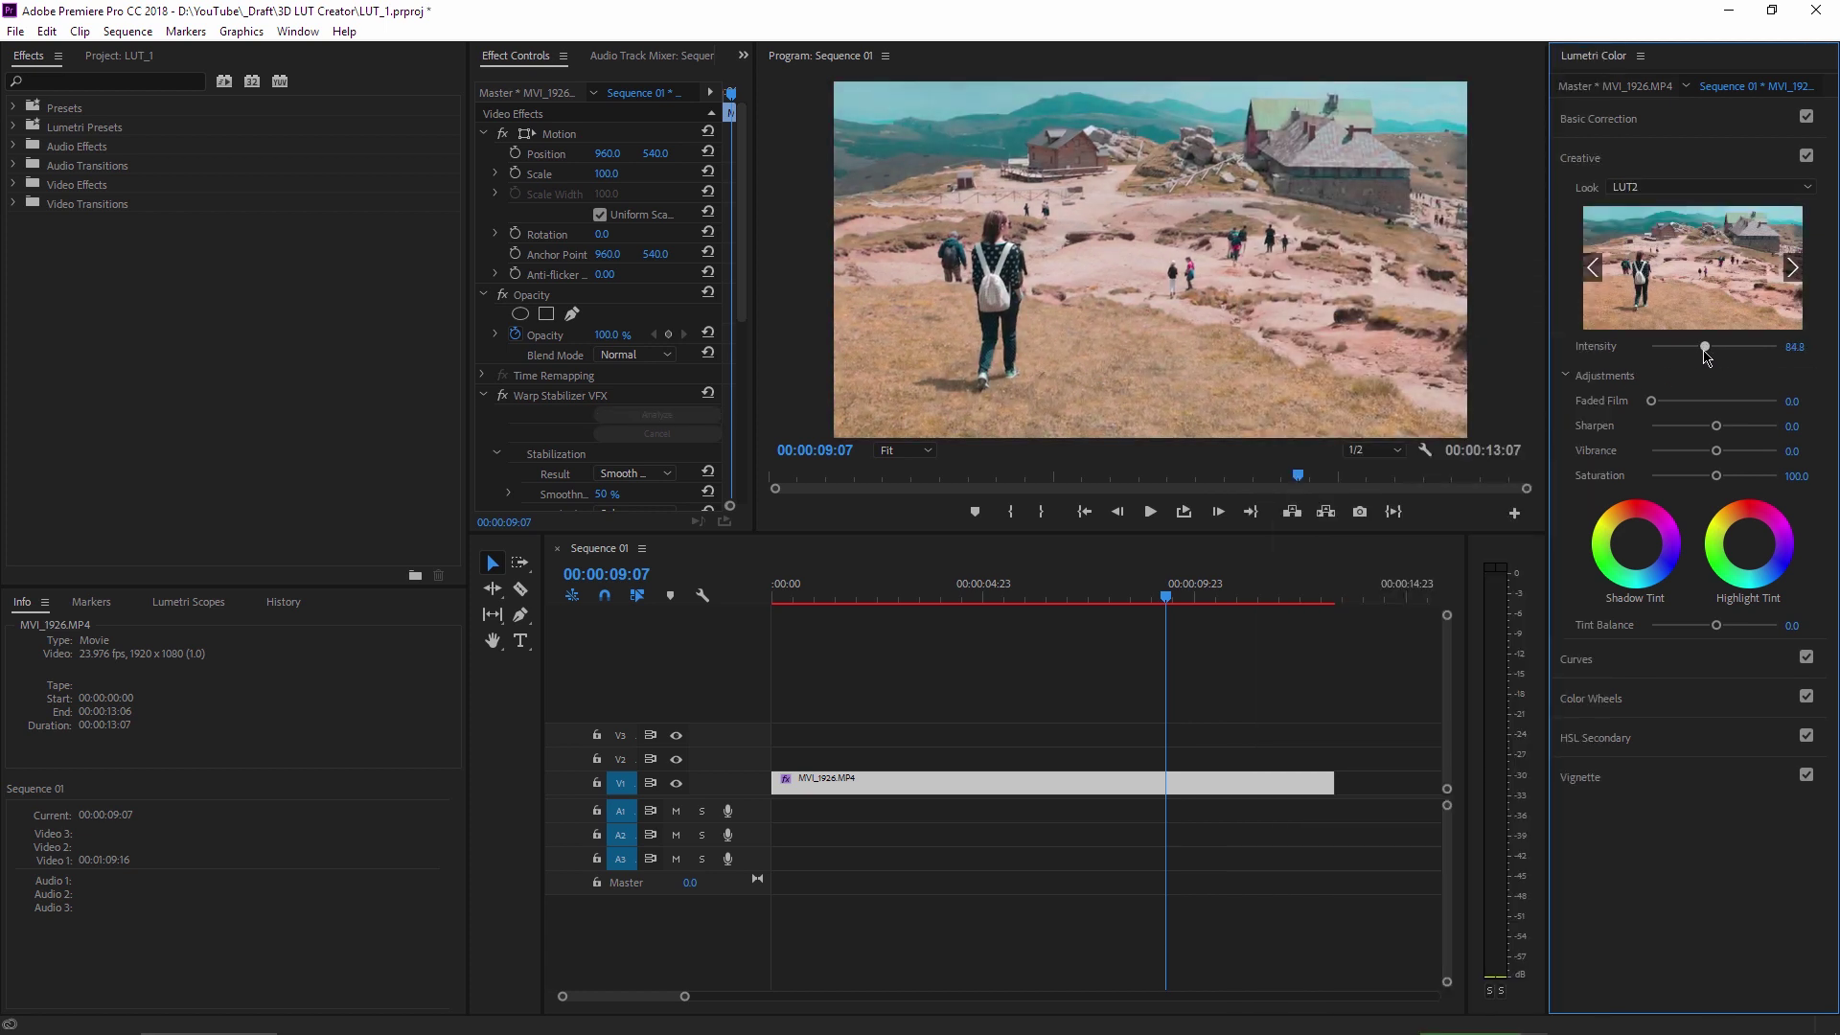
pyautogui.click(914, 599)
pyautogui.press('space')
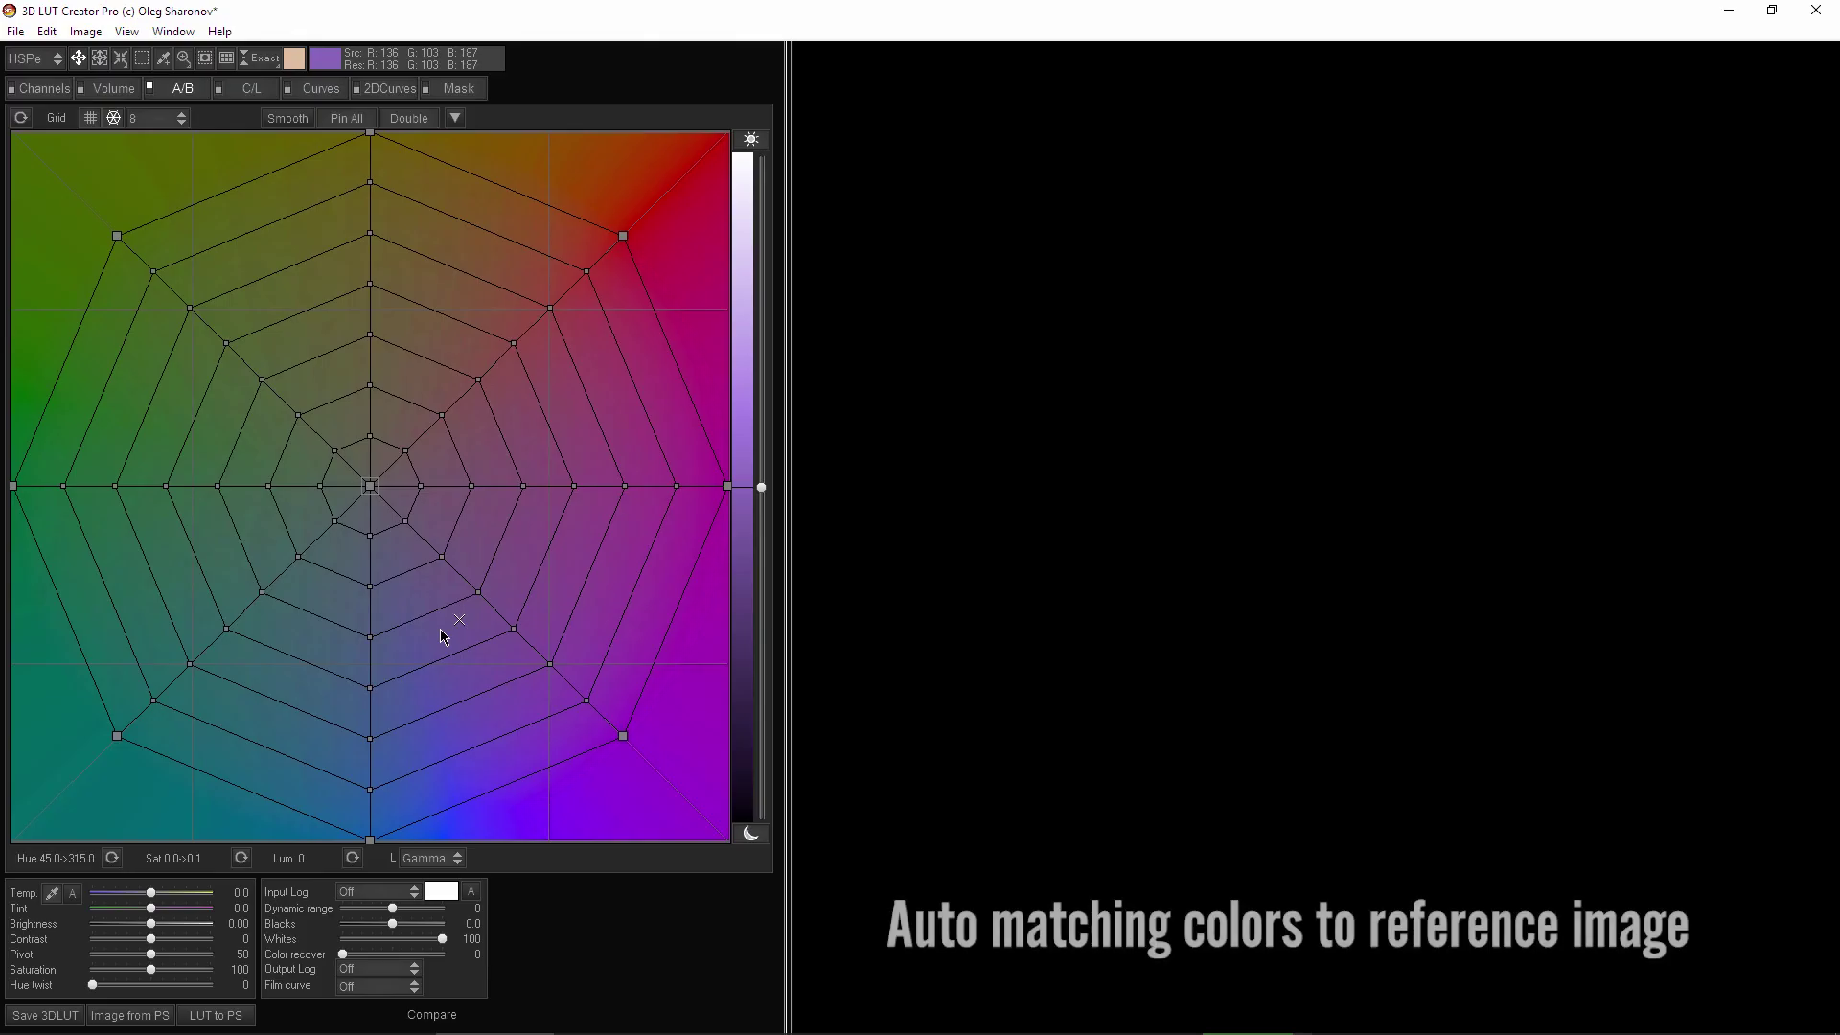
# - Import the woman-by-the-lake photo from Photoshop with Image from PS
pyautogui.click(130, 1015)
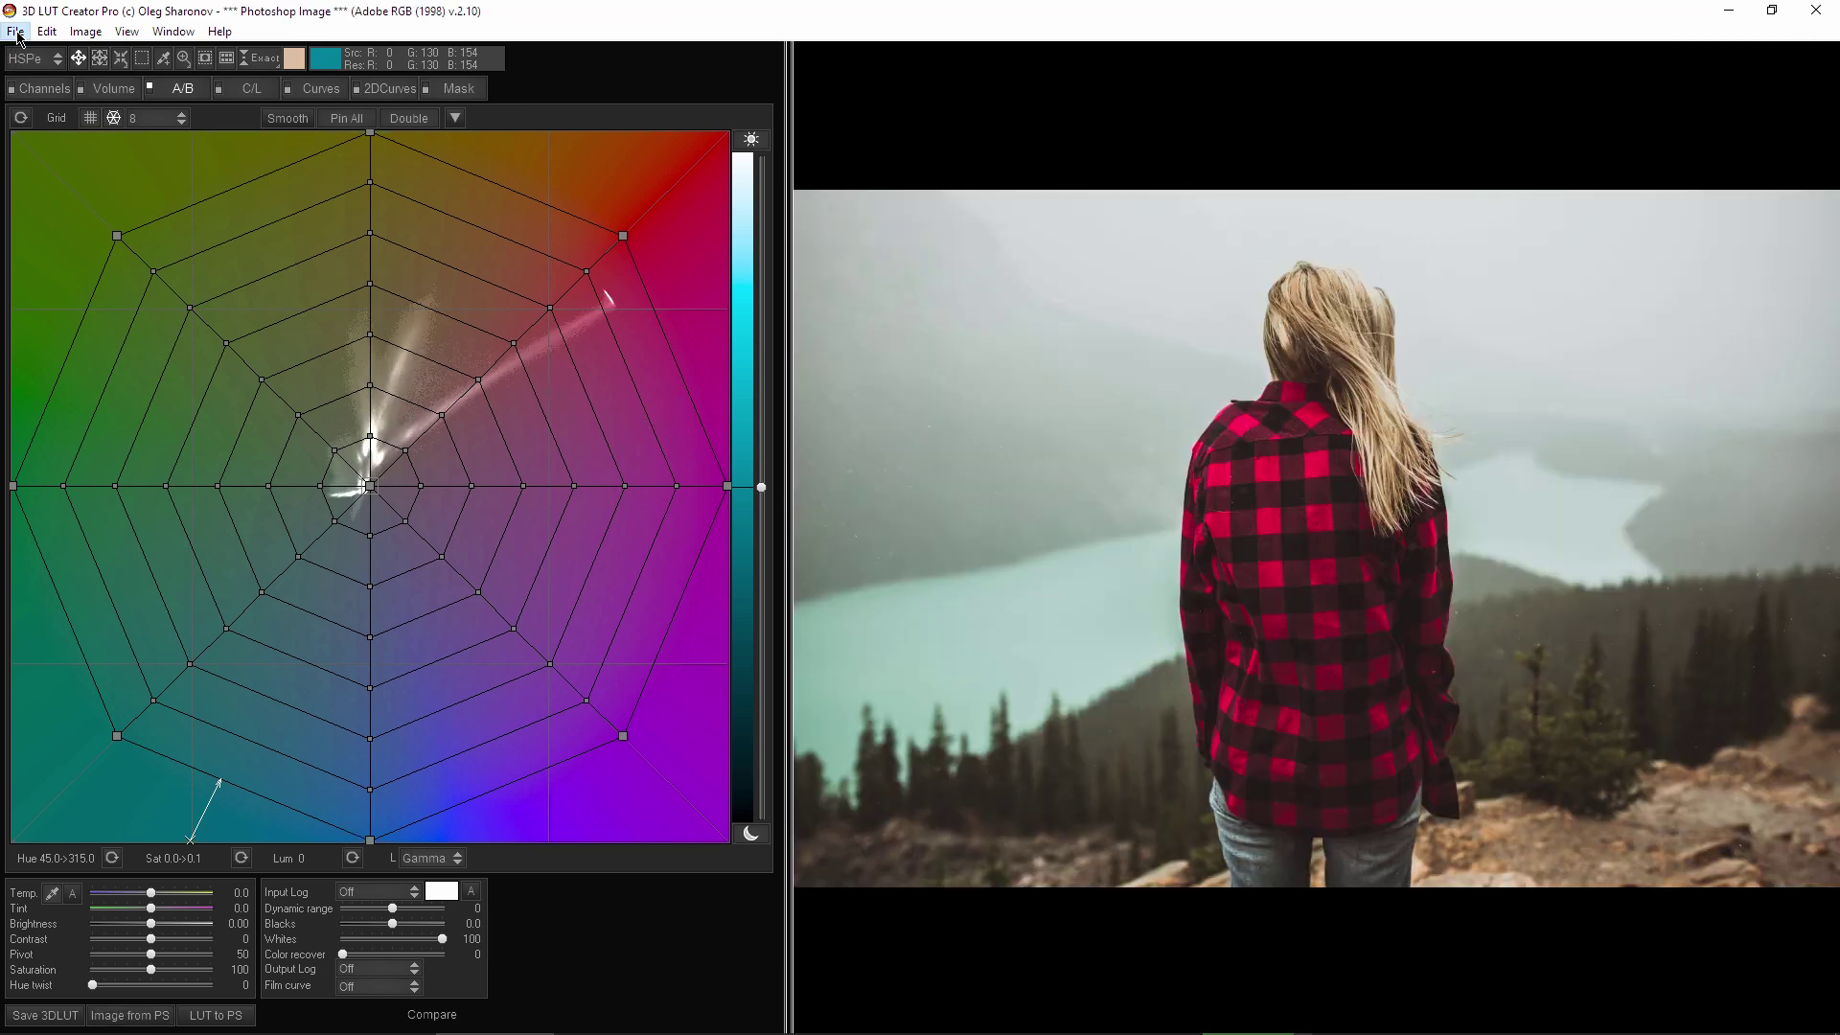
# - Load the four-kids-on-a-porch still as the reference image
pyautogui.click(15, 31)
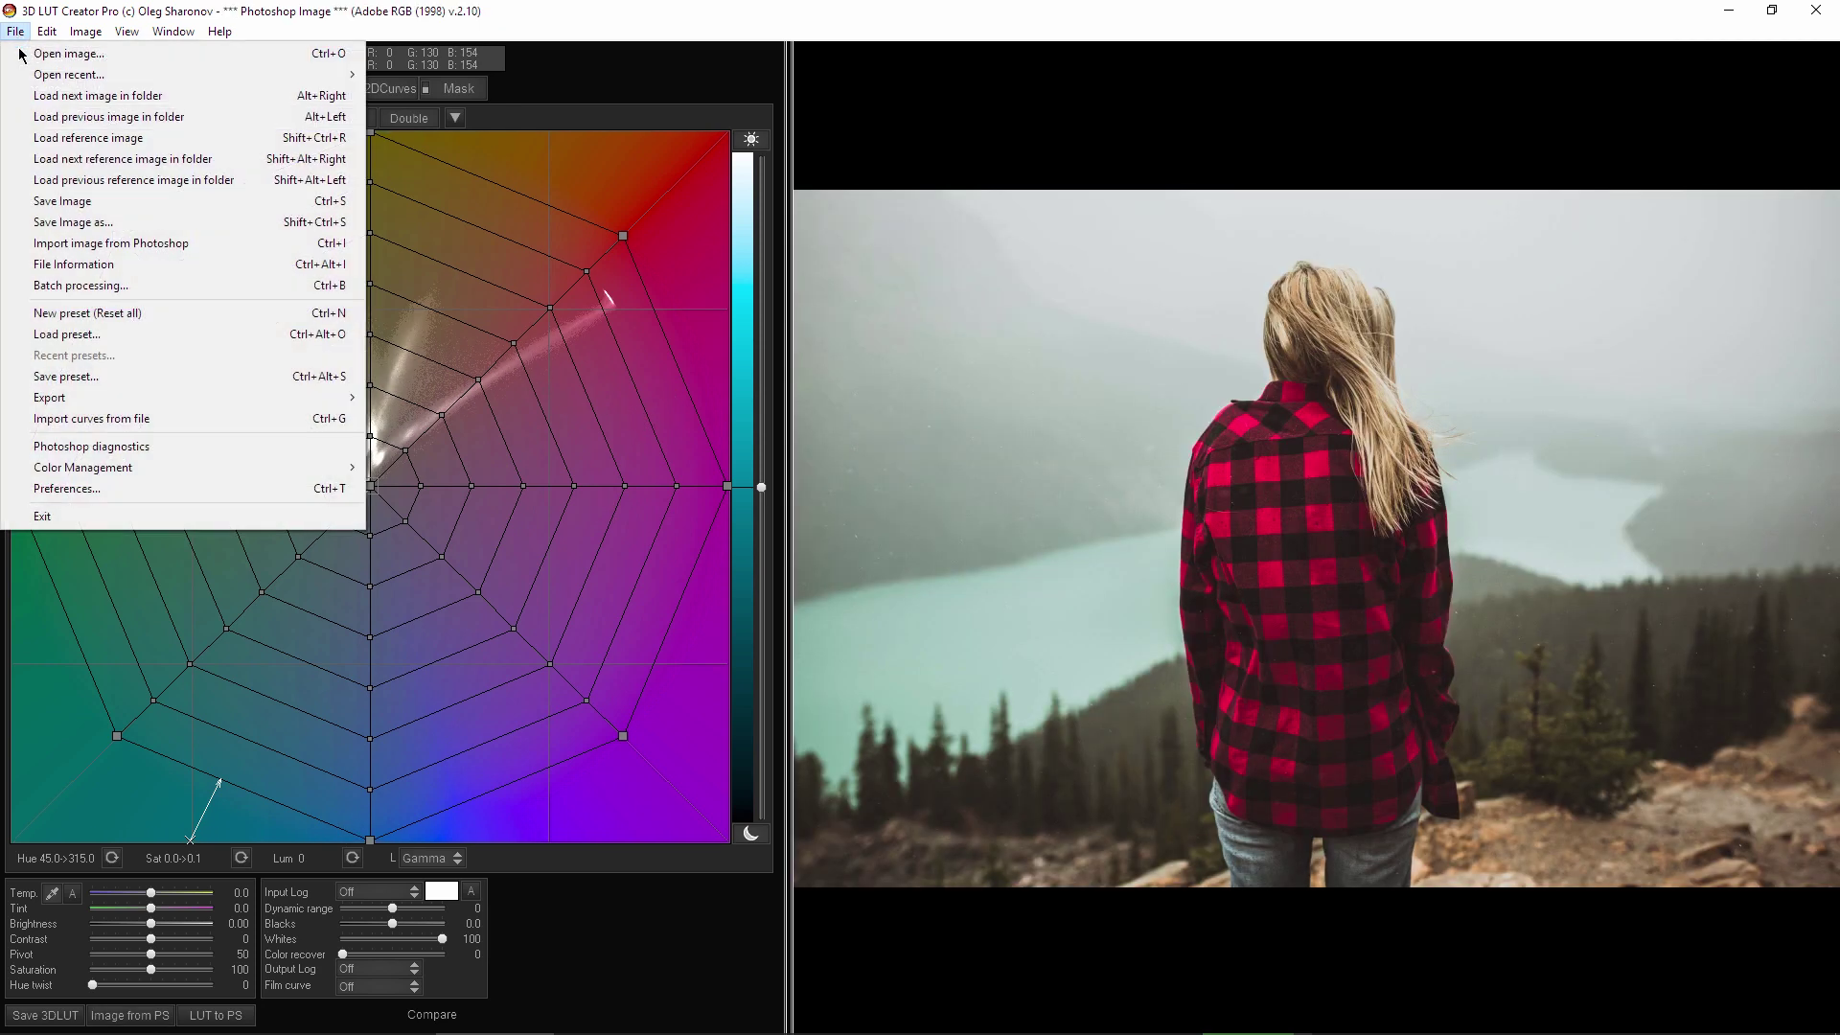
pyautogui.click(88, 138)
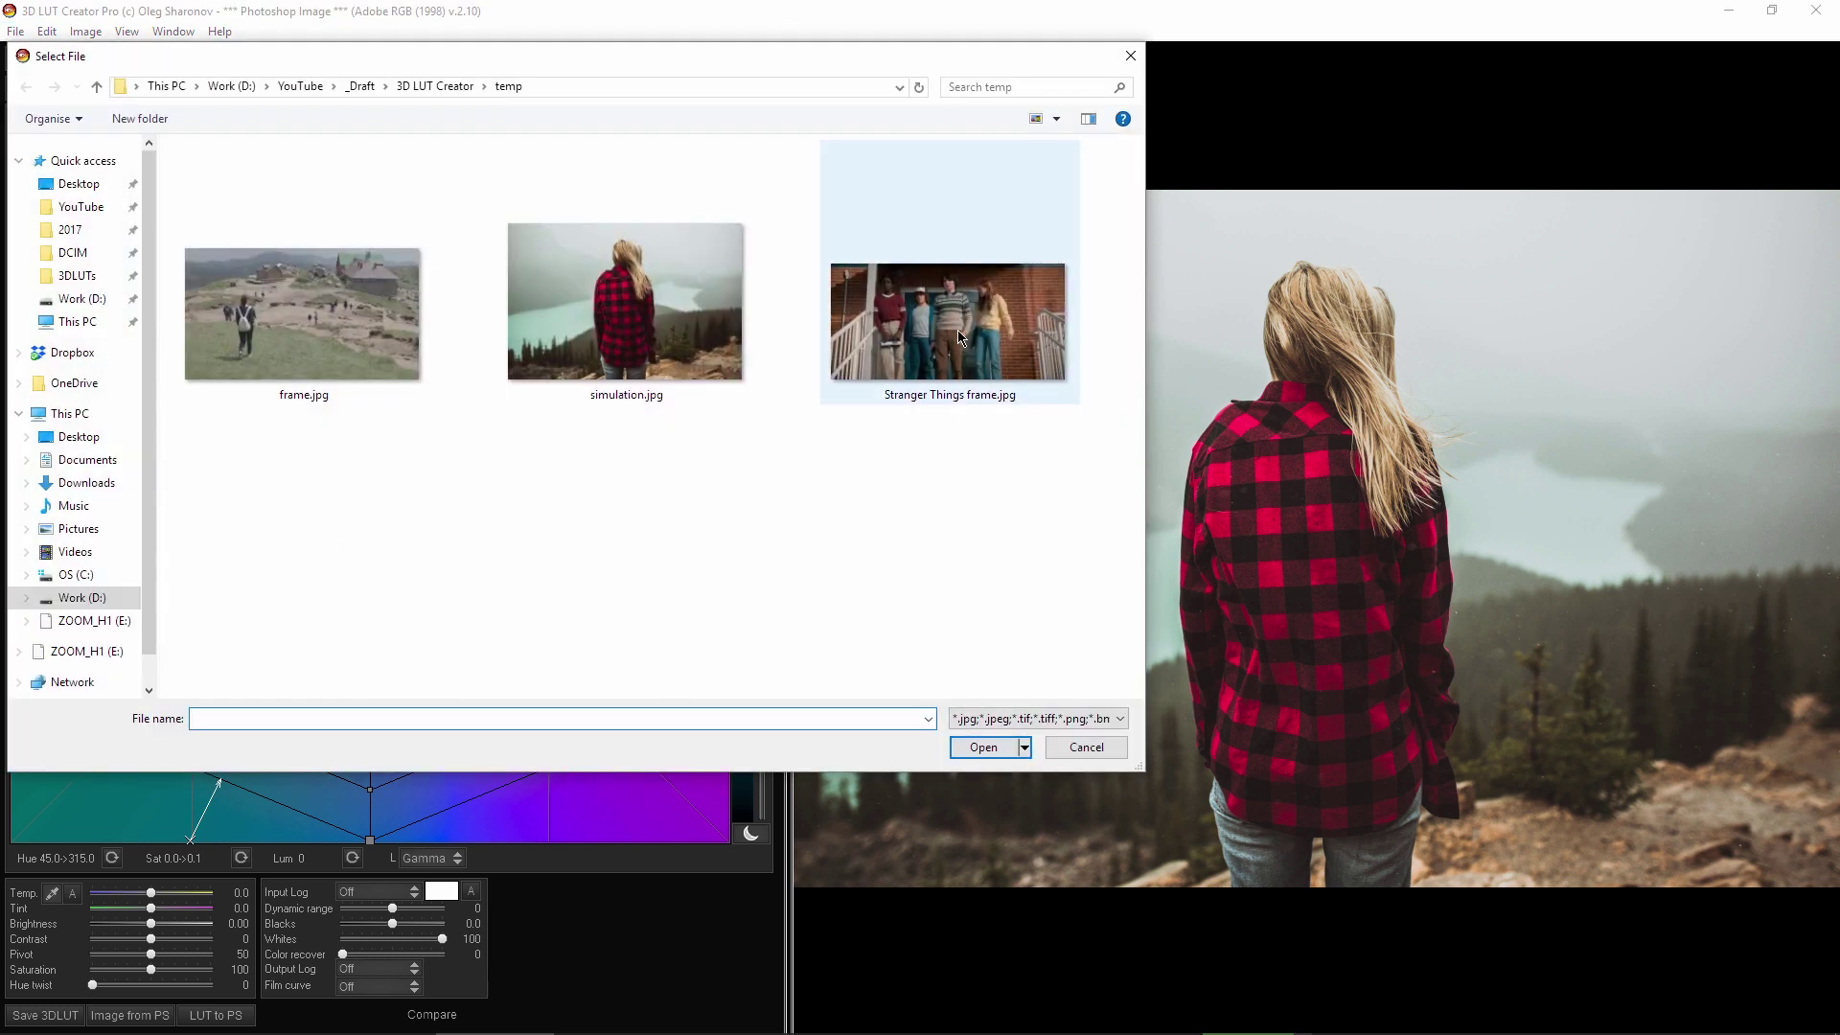
pyautogui.doubleClick(958, 329)
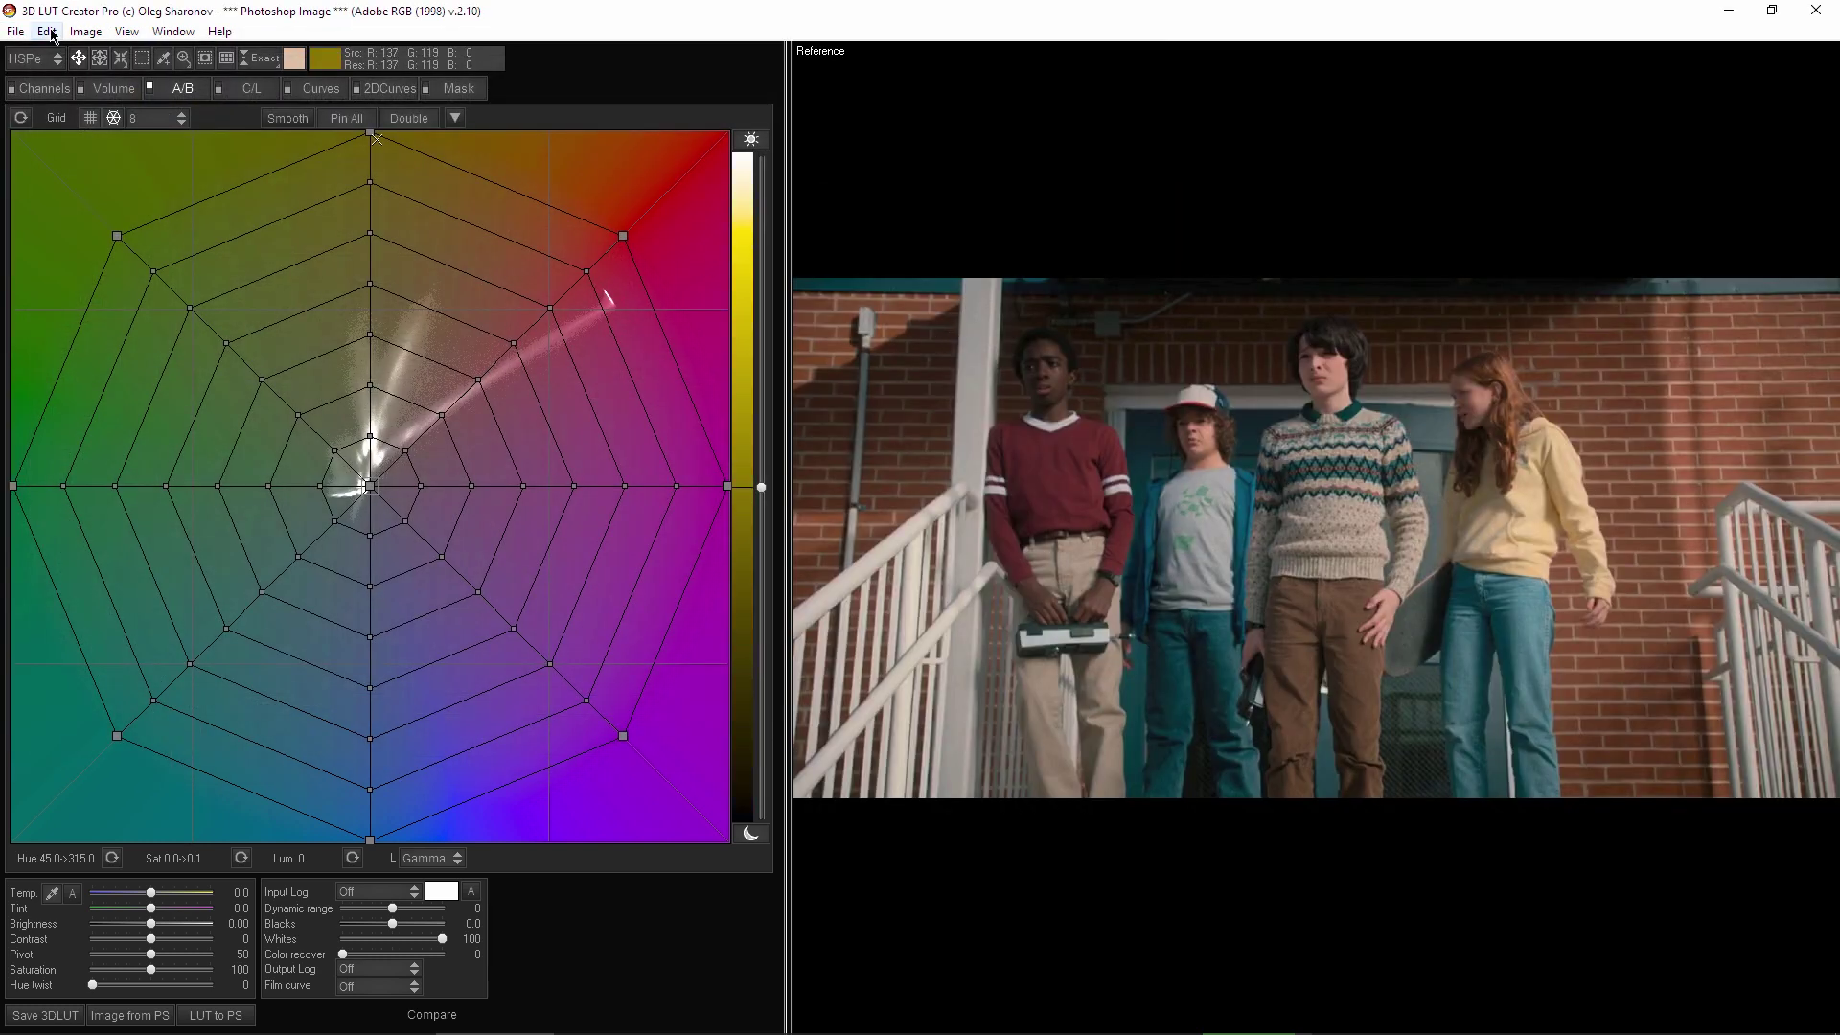
# - Auto-match the photo's colours to the reference with increased Curves Grading
pyautogui.click(47, 30)
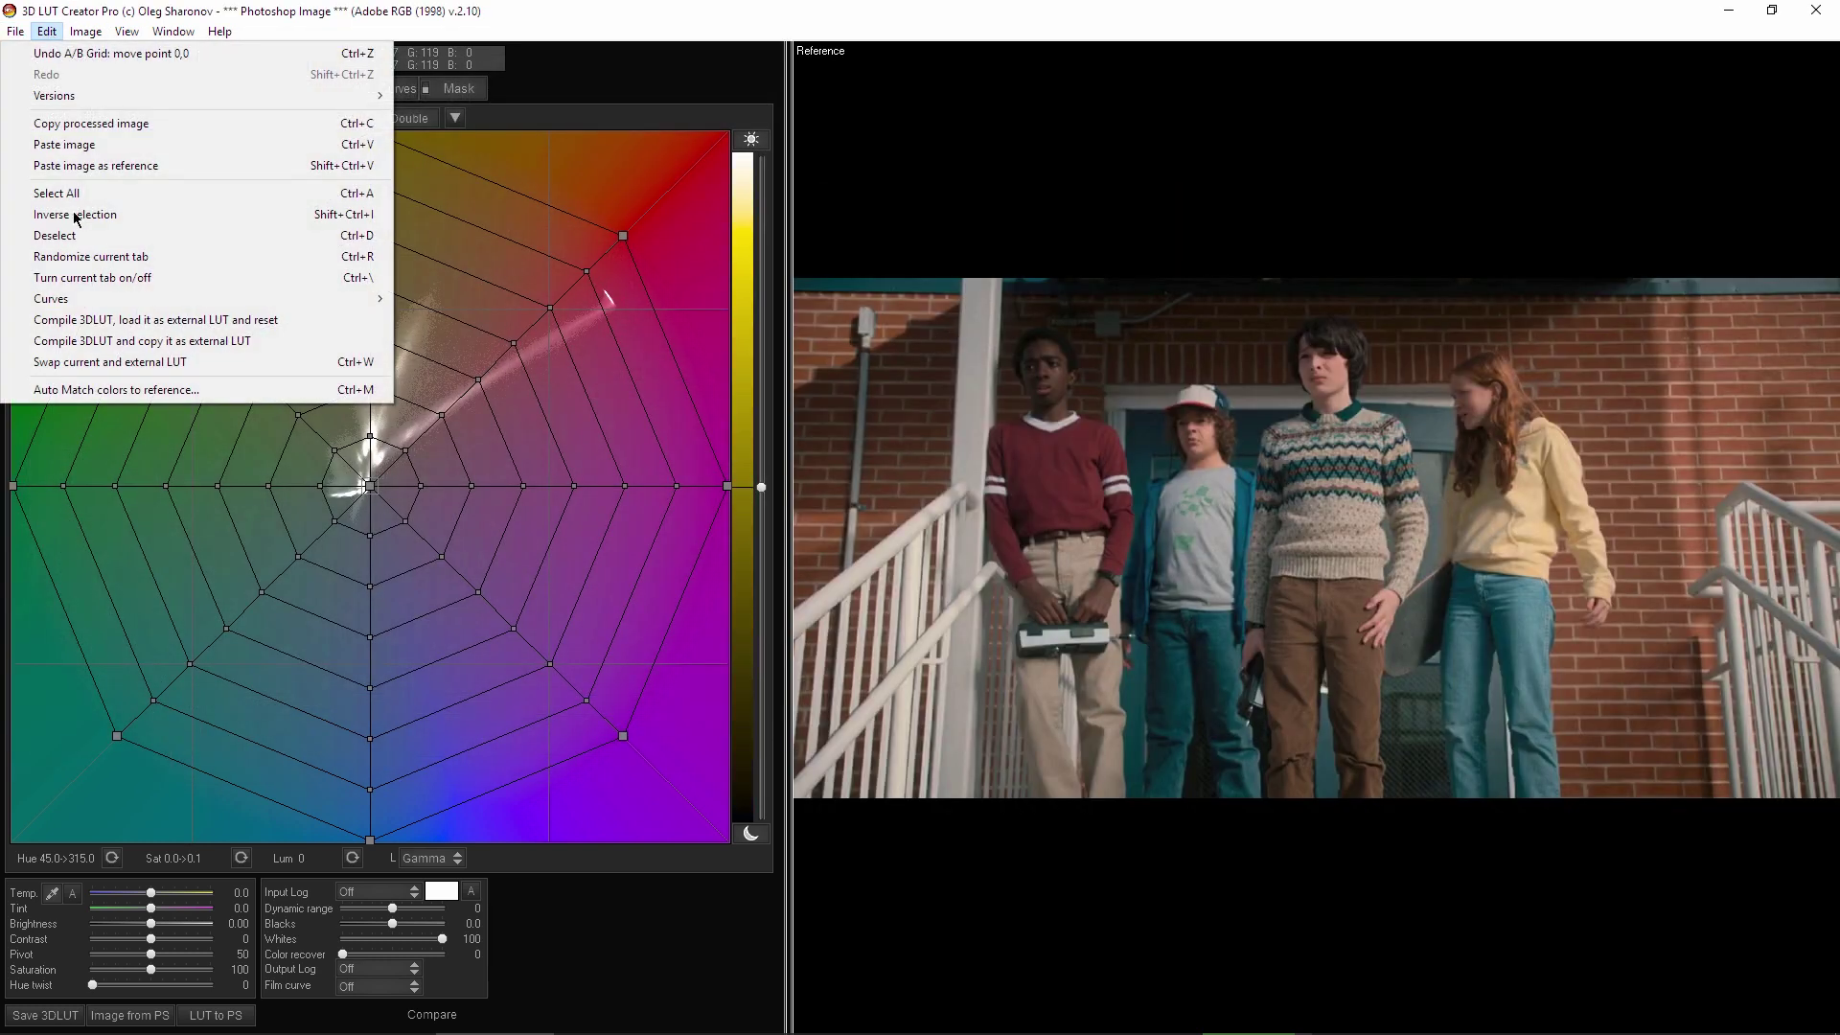
pyautogui.click(87, 390)
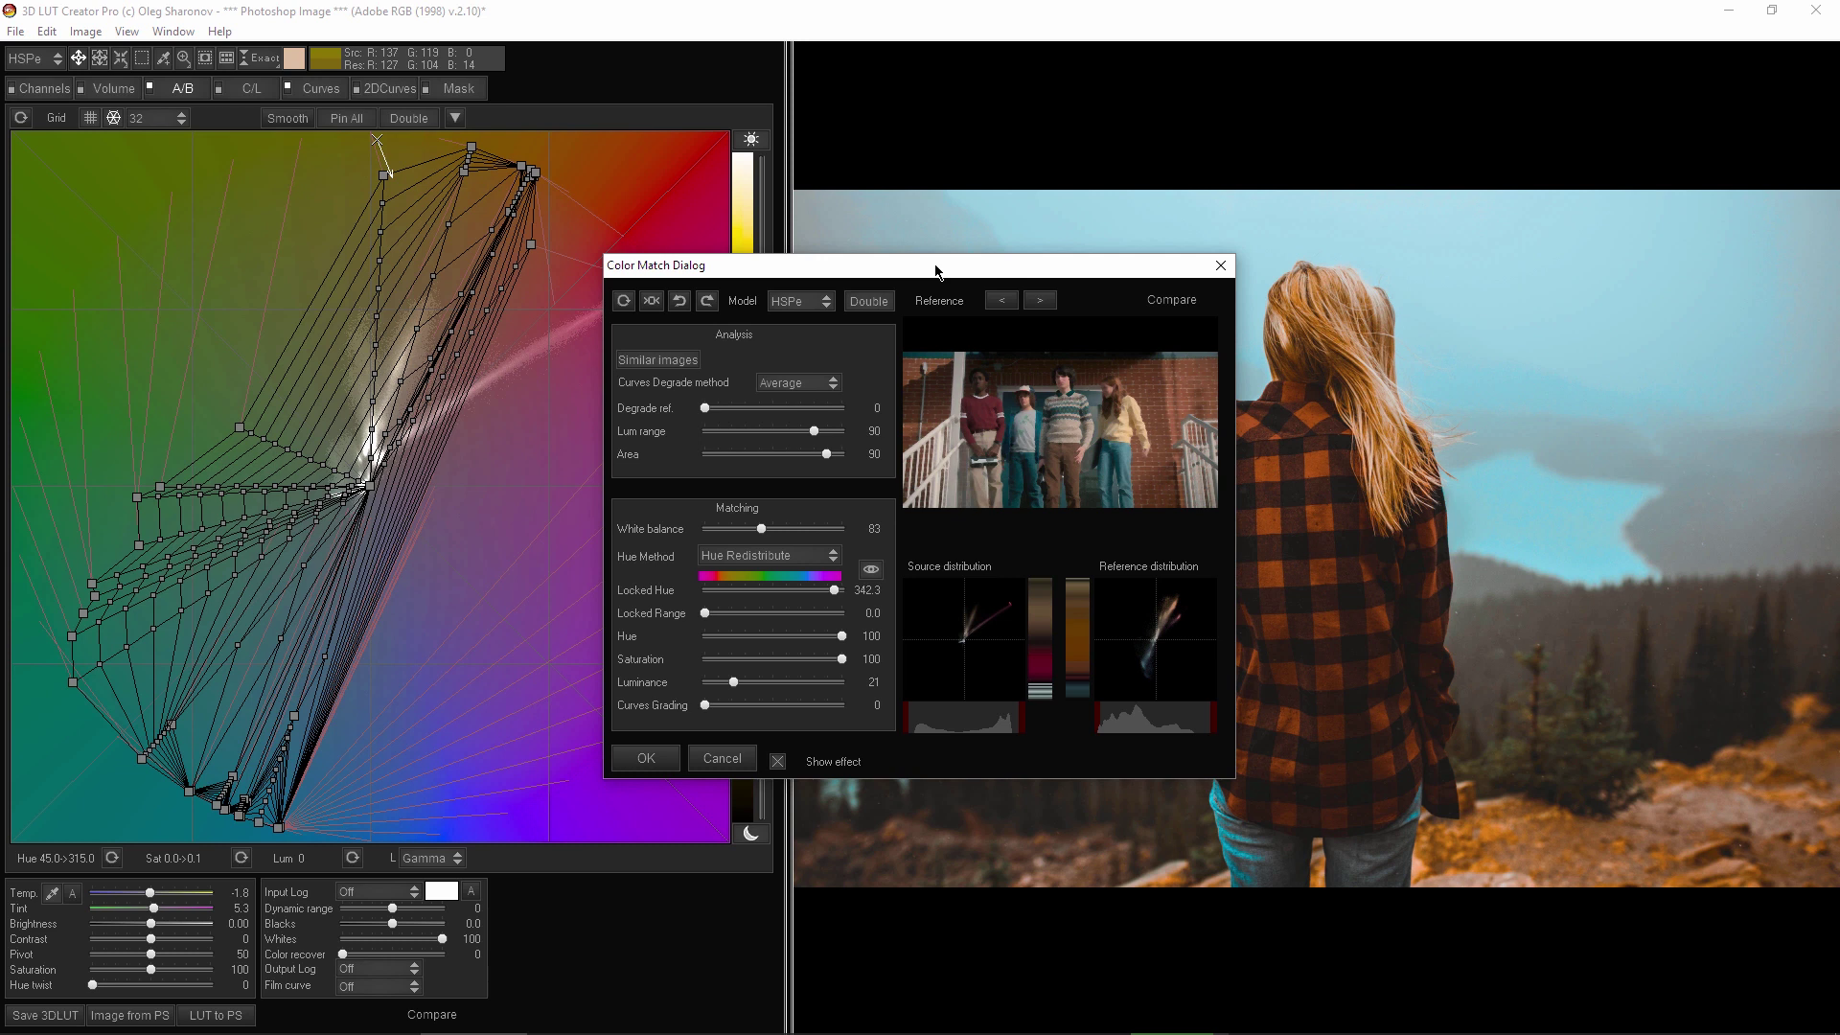
pyautogui.moveTo(927, 269); pyautogui.dragTo(486, 209)
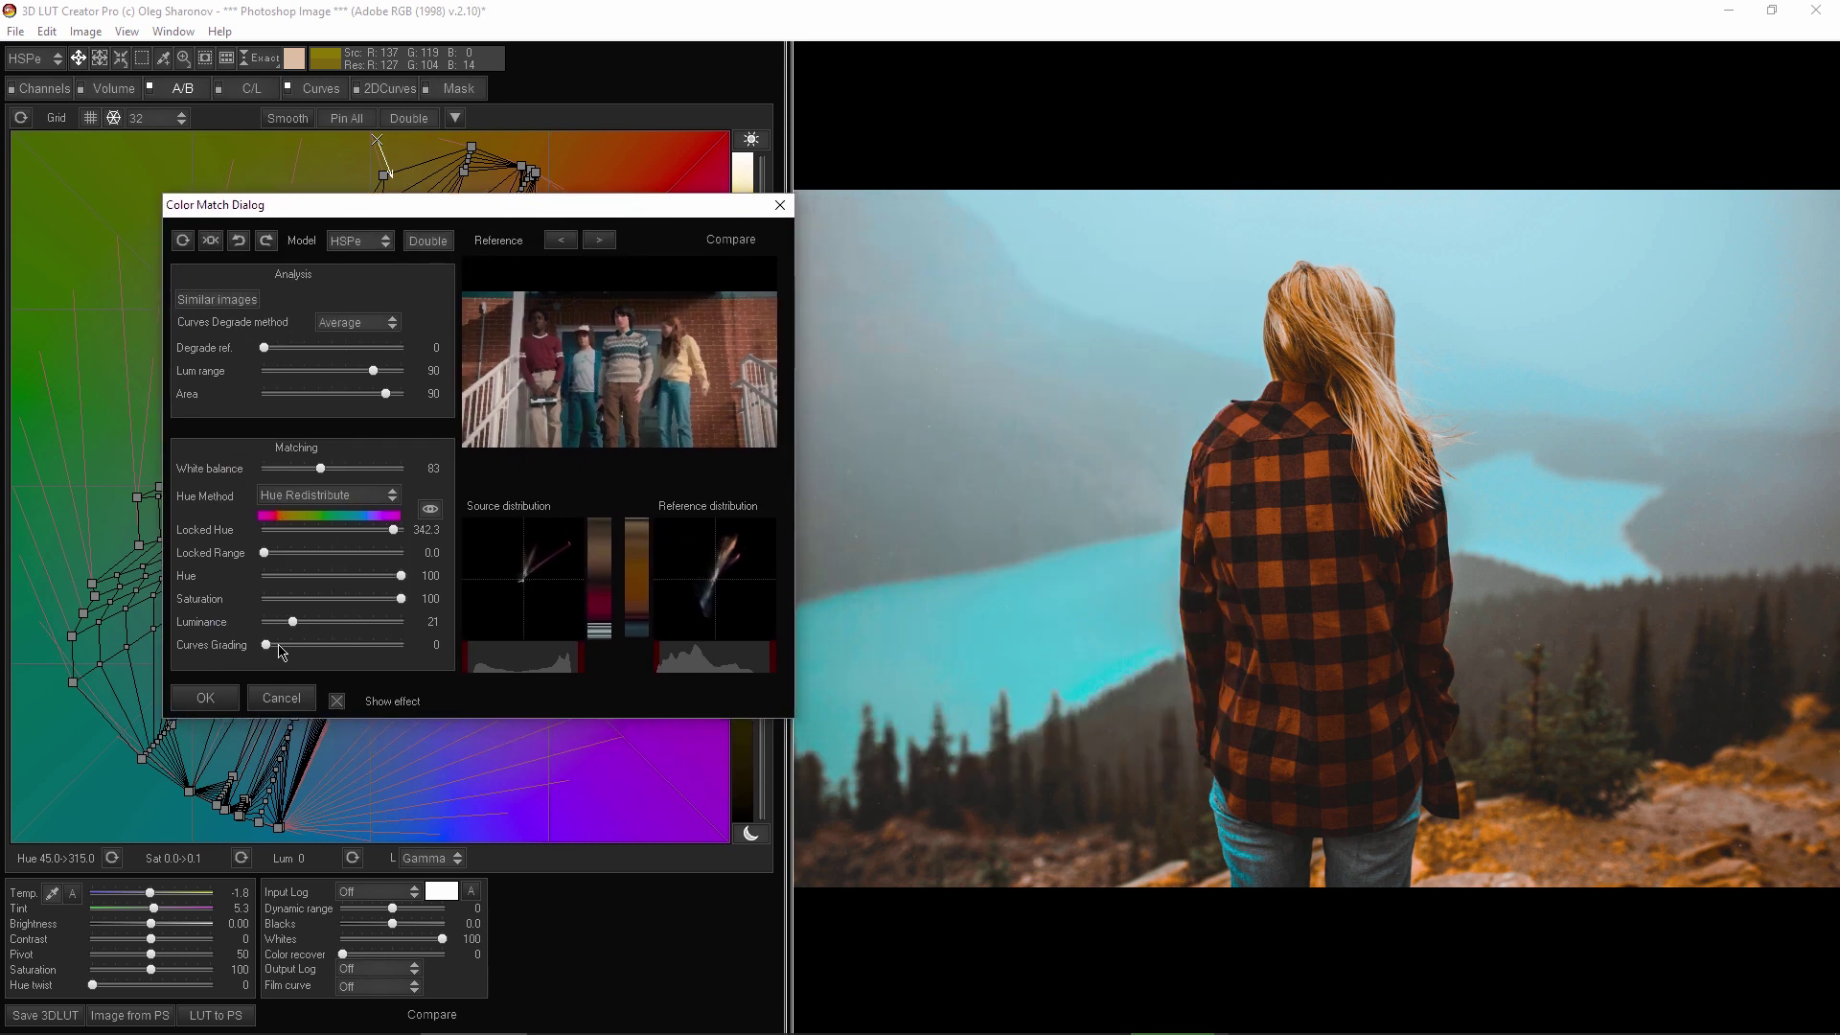
pyautogui.moveTo(371, 646); pyautogui.dragTo(328, 650)
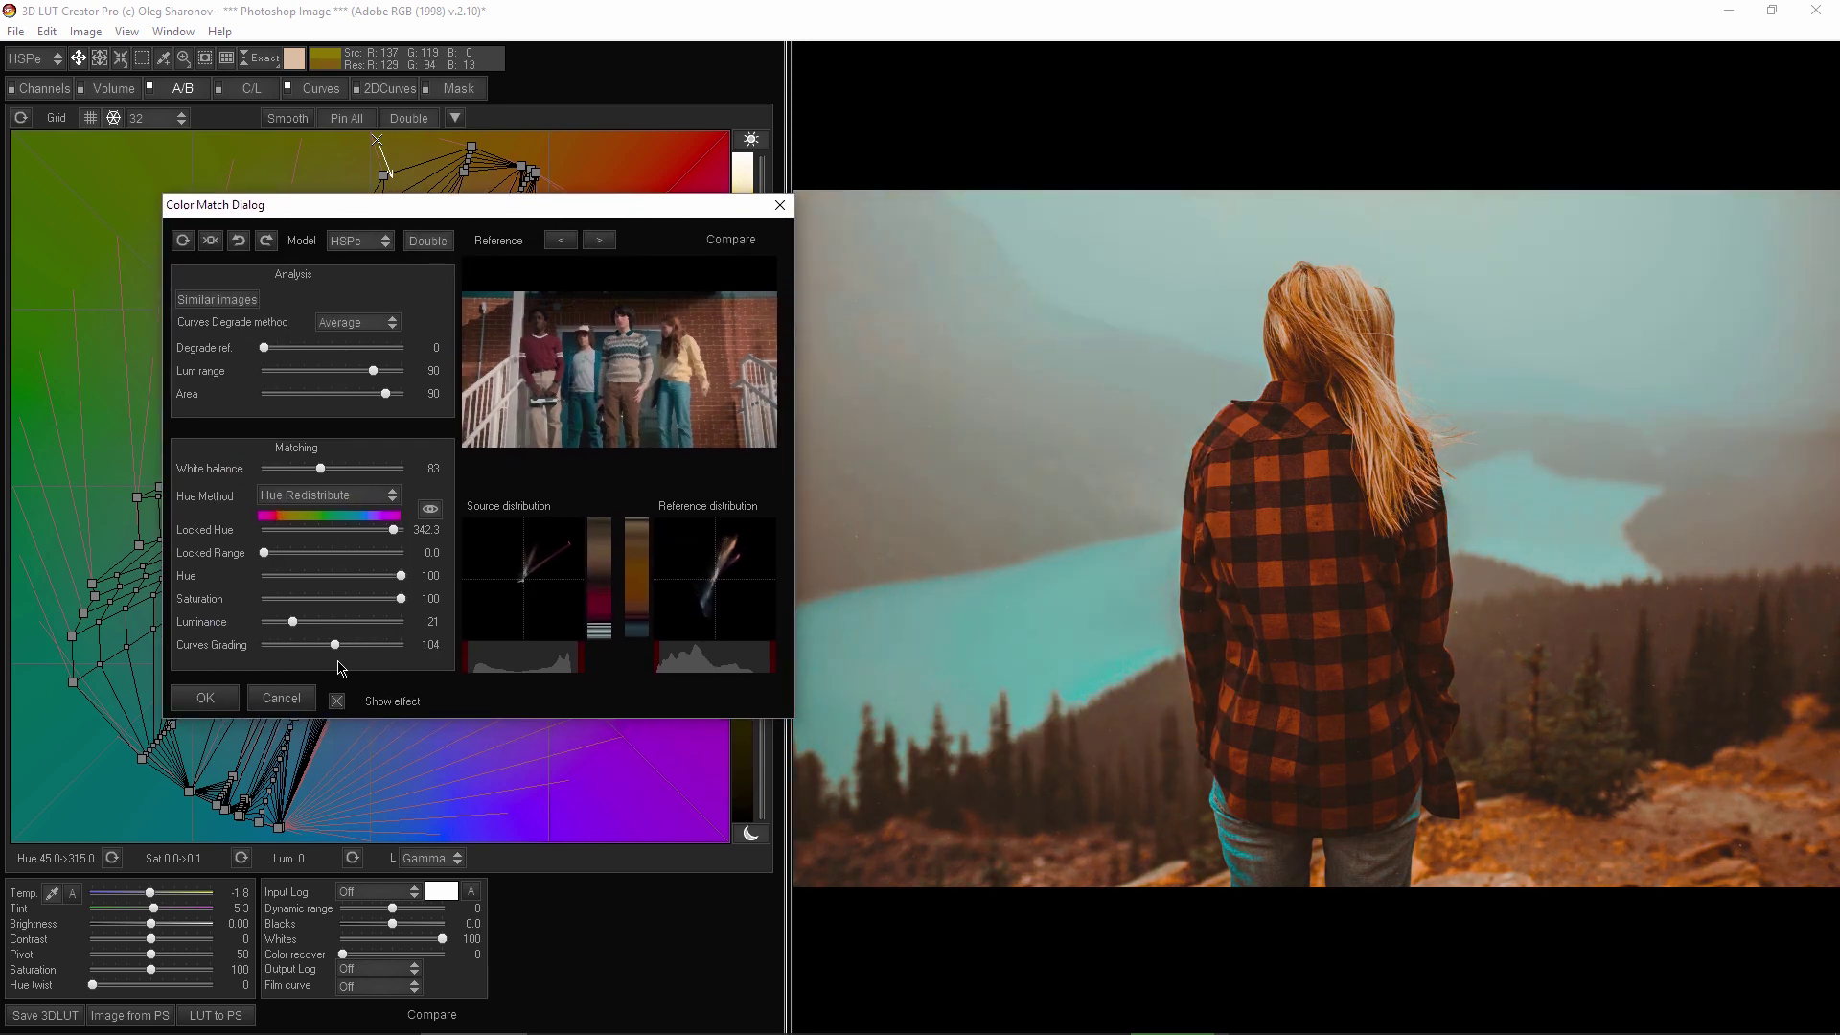
pyautogui.click(204, 699)
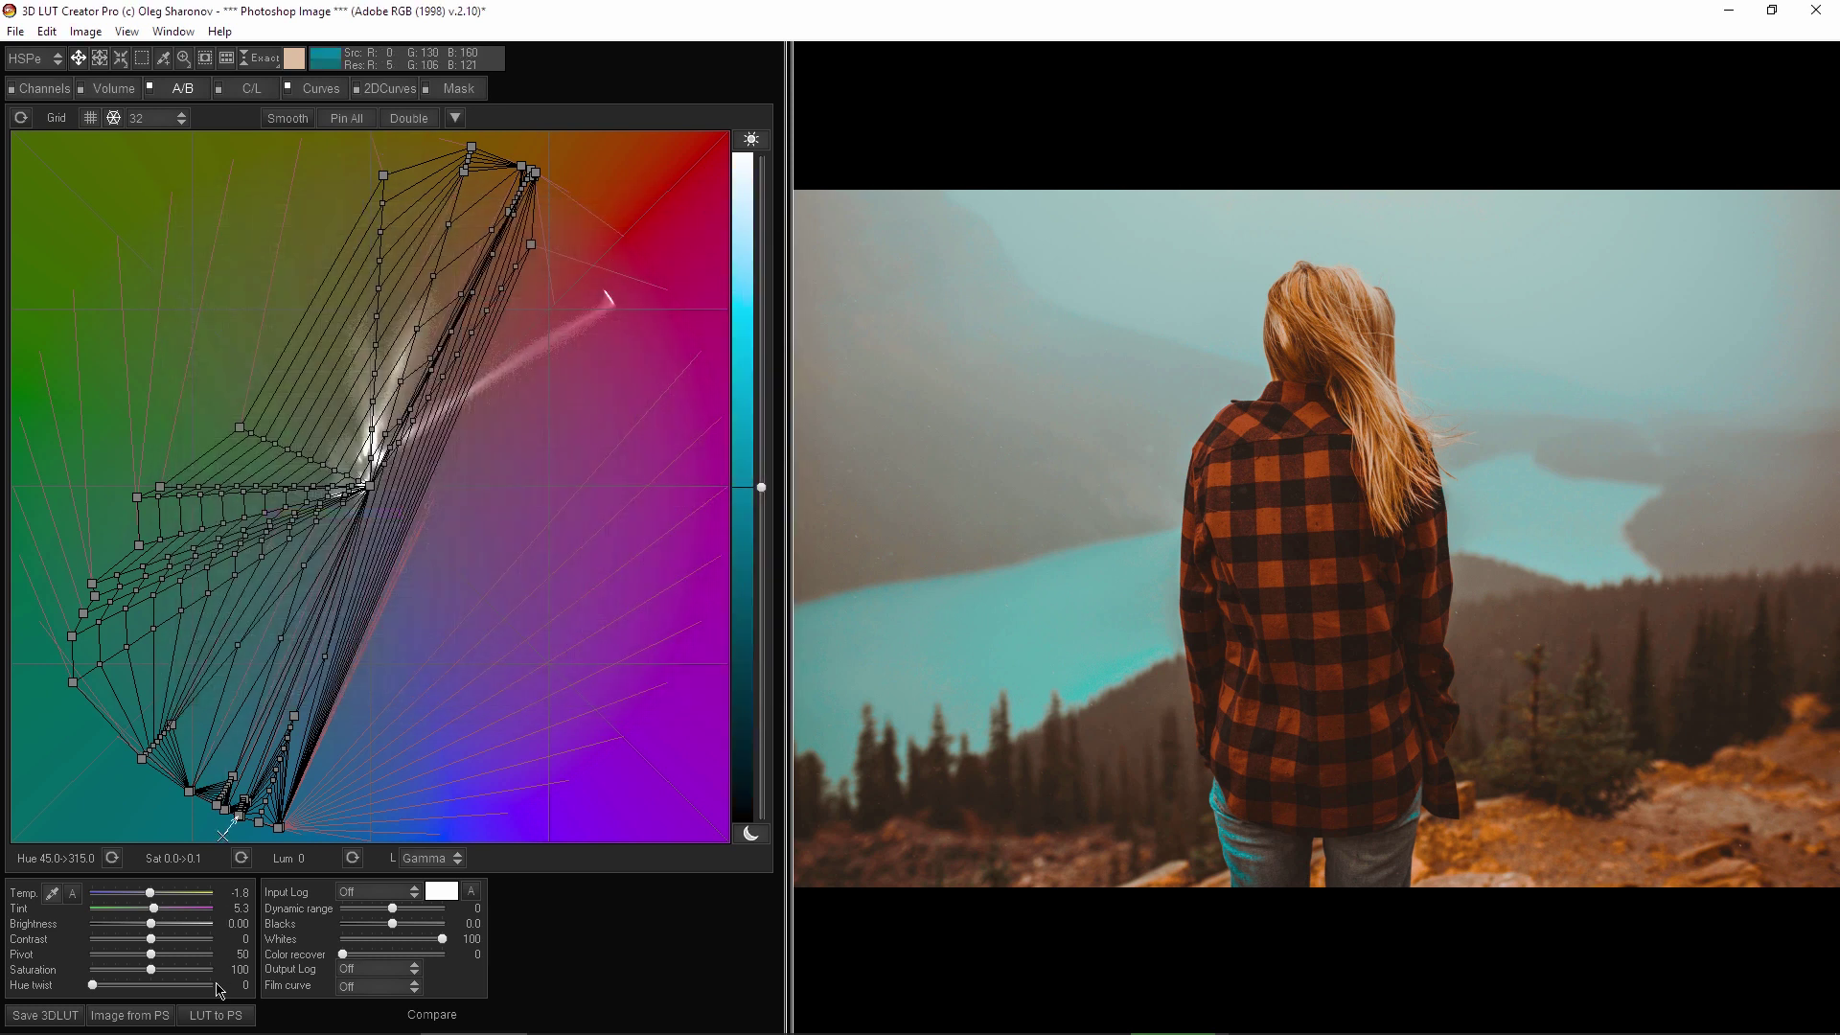
# - Toggle between the graded and original lake photo to compare
pyautogui.press('c')
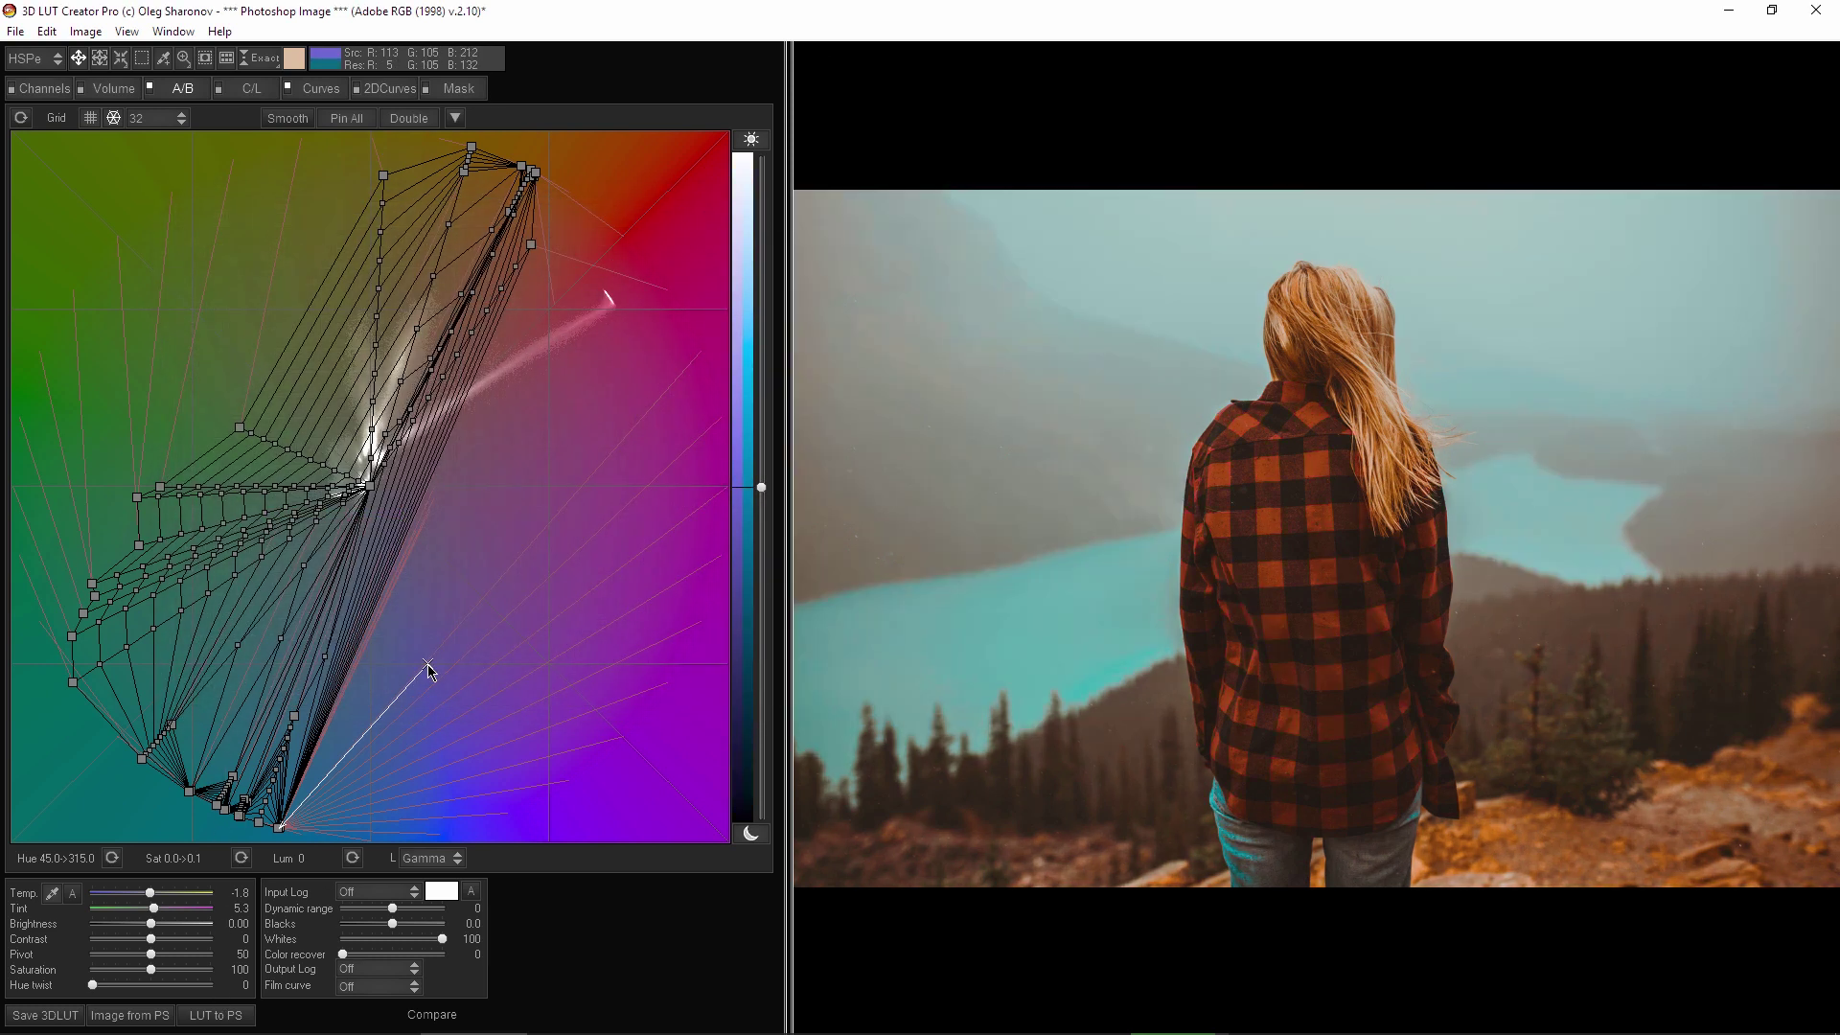
pyautogui.press('c')
pyautogui.press('c')
pyautogui.press('c')
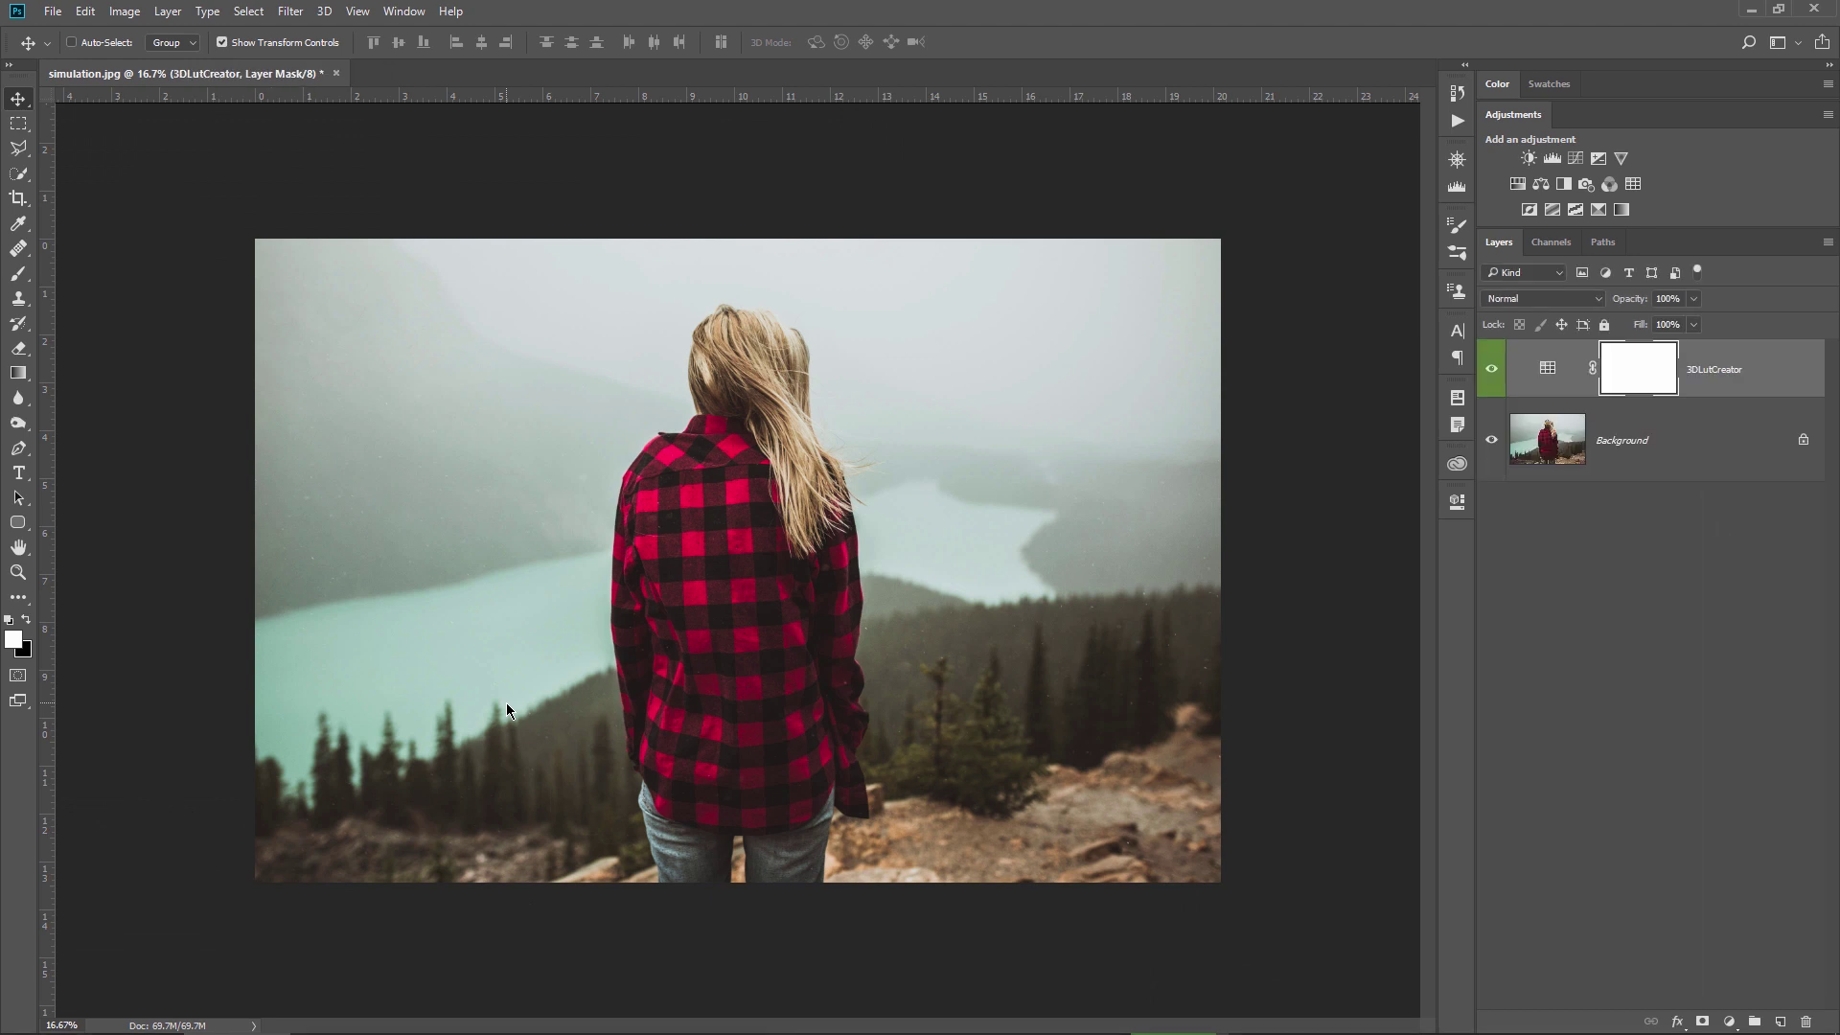
# - Toggle the 3DLutCreator layer's visibility to compare graded and original lake photo
pyautogui.click(1494, 369)
pyautogui.click(1494, 370)
pyautogui.click(1494, 370)
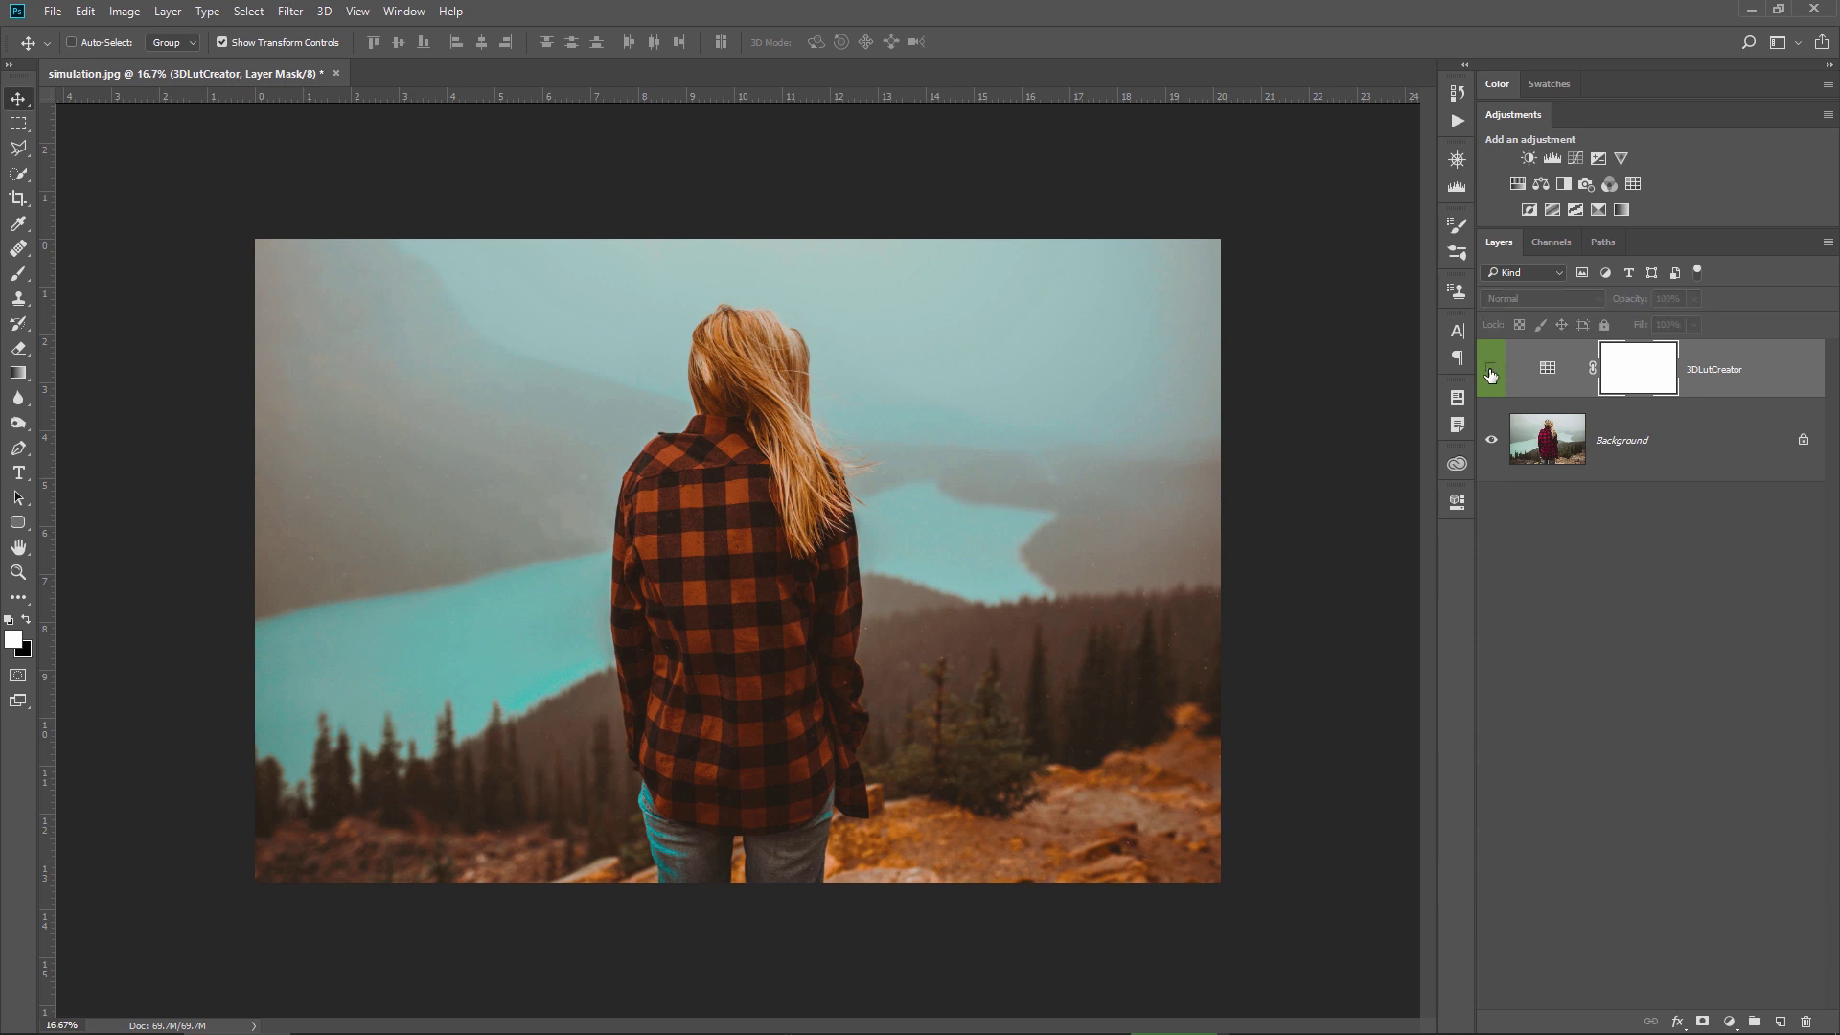
pyautogui.click(1494, 372)
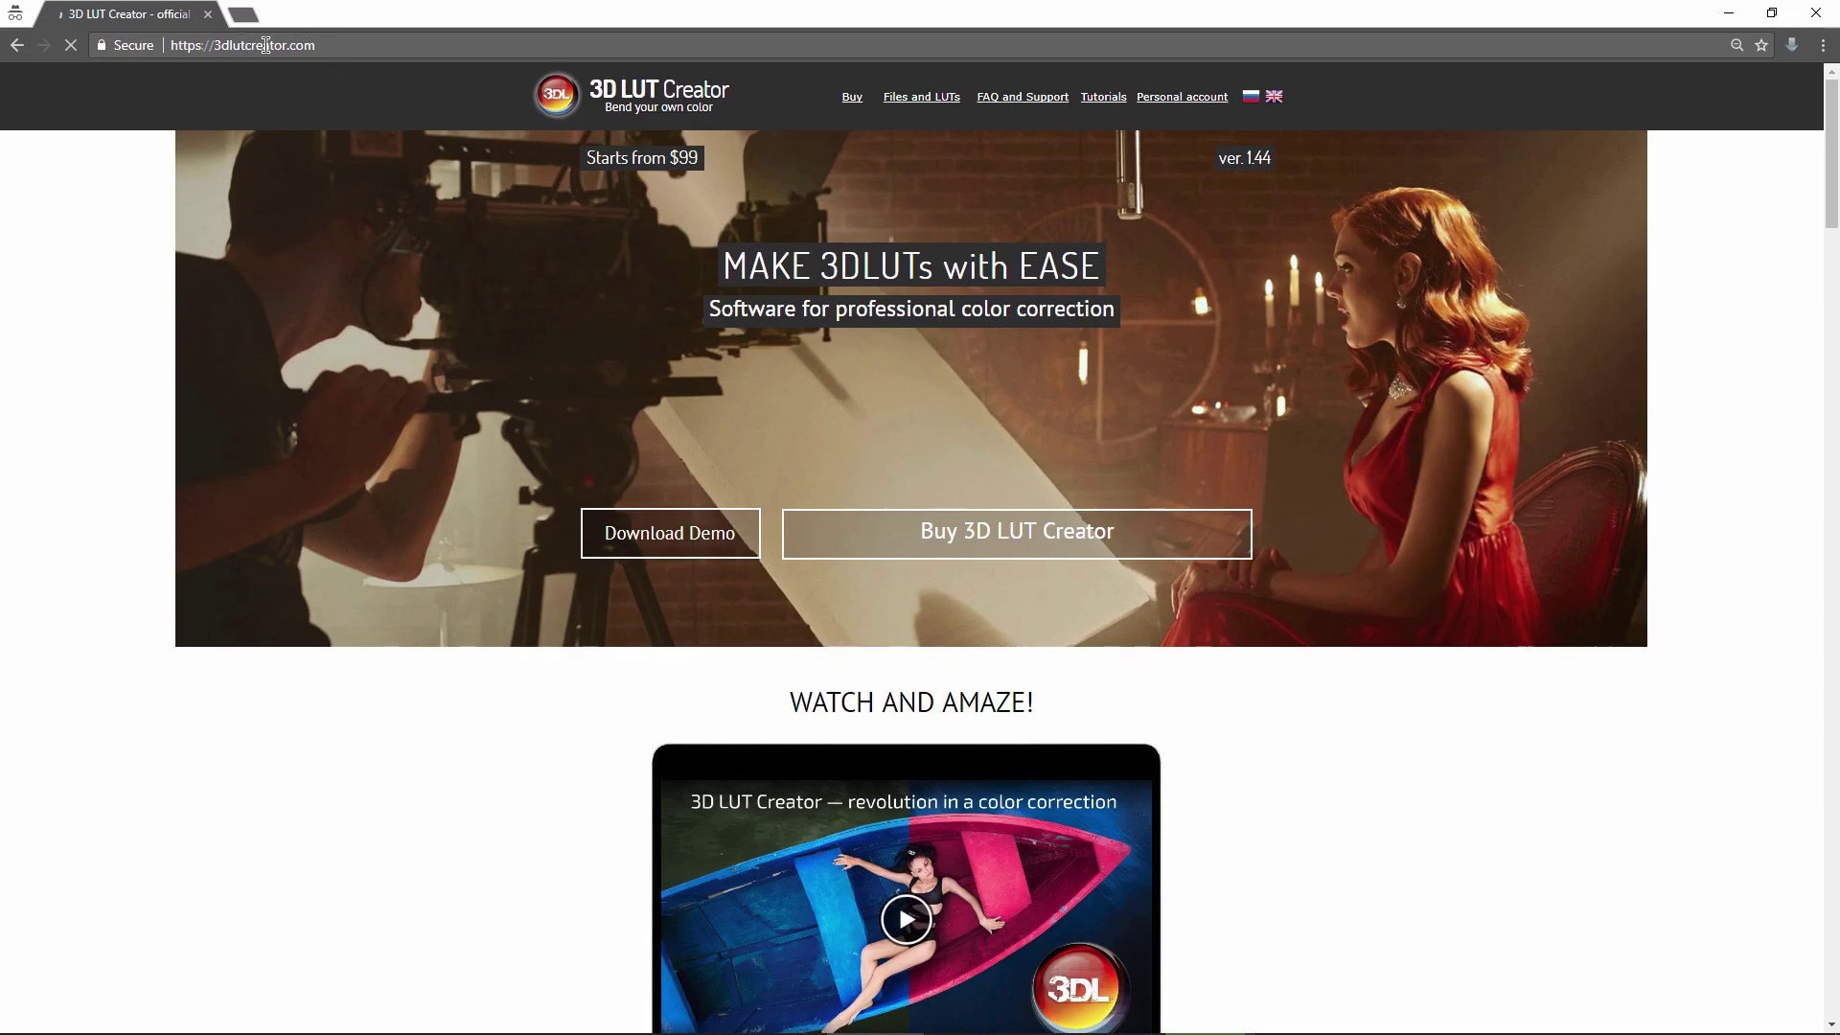
pyautogui.moveTo(1831, 118); pyautogui.dragTo(1831, 849)
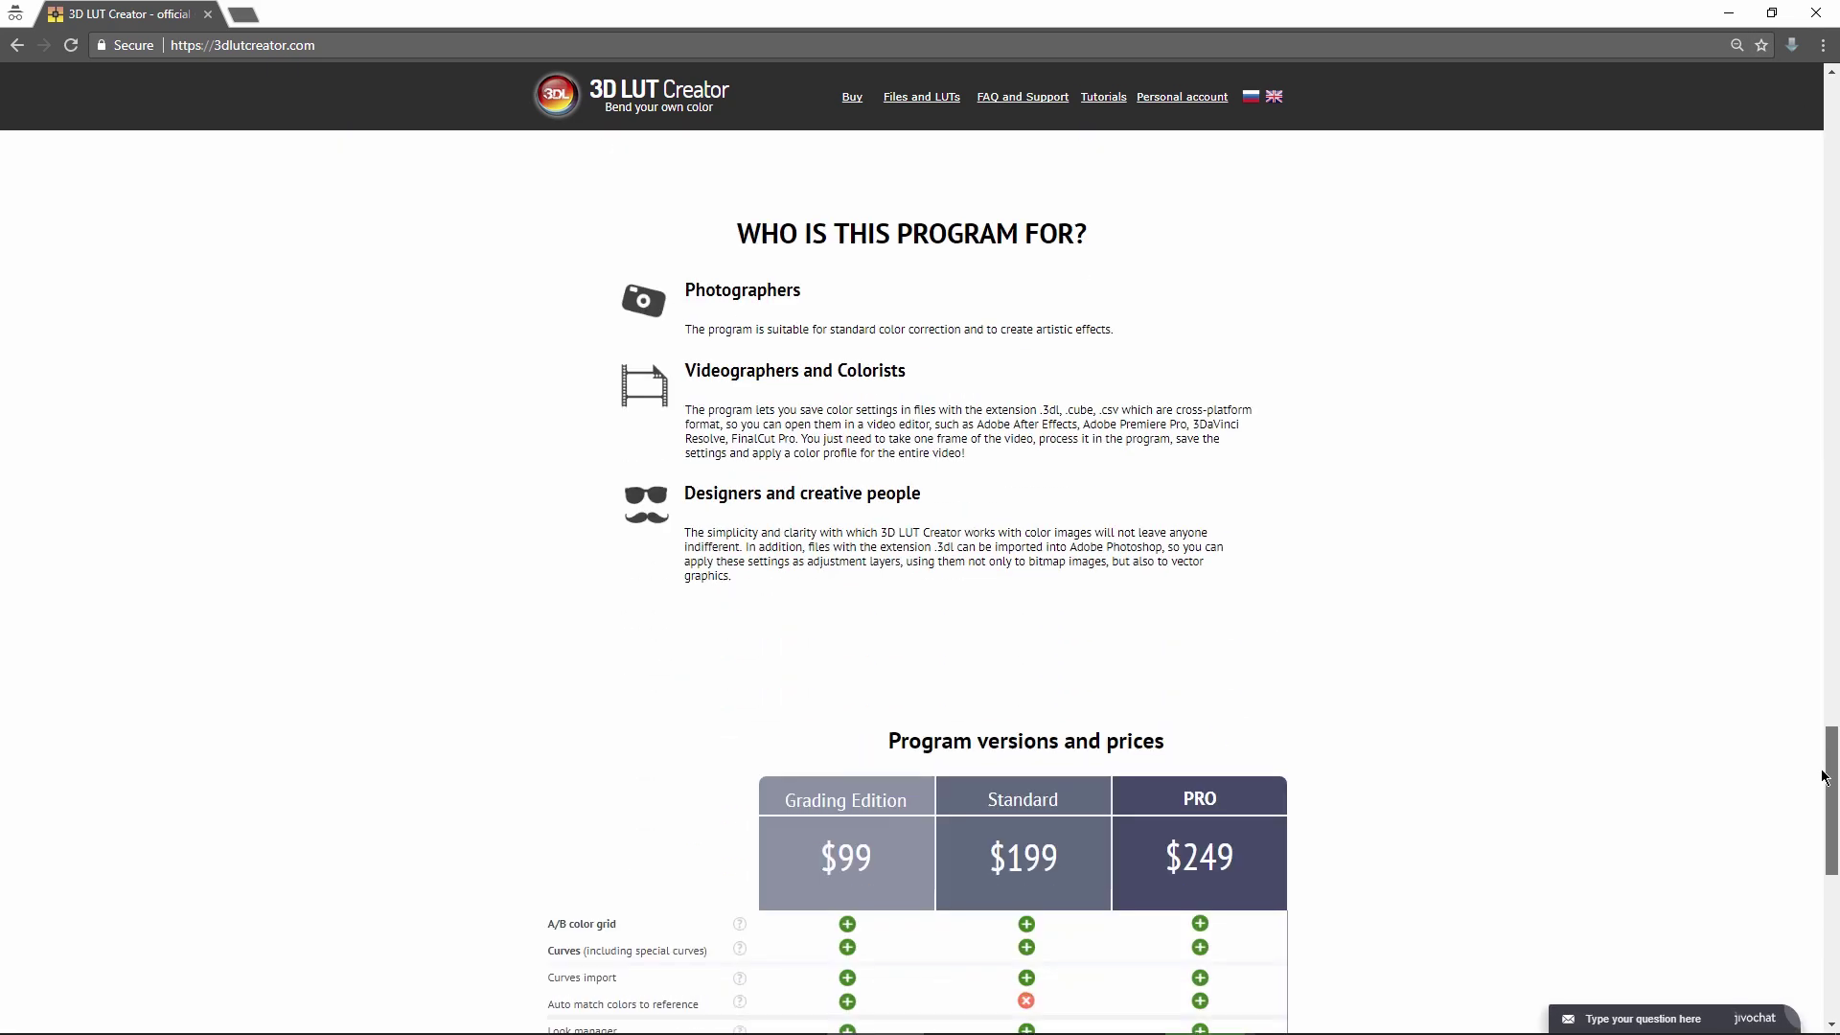
pyautogui.moveTo(1832, 849); pyautogui.dragTo(1831, 854)
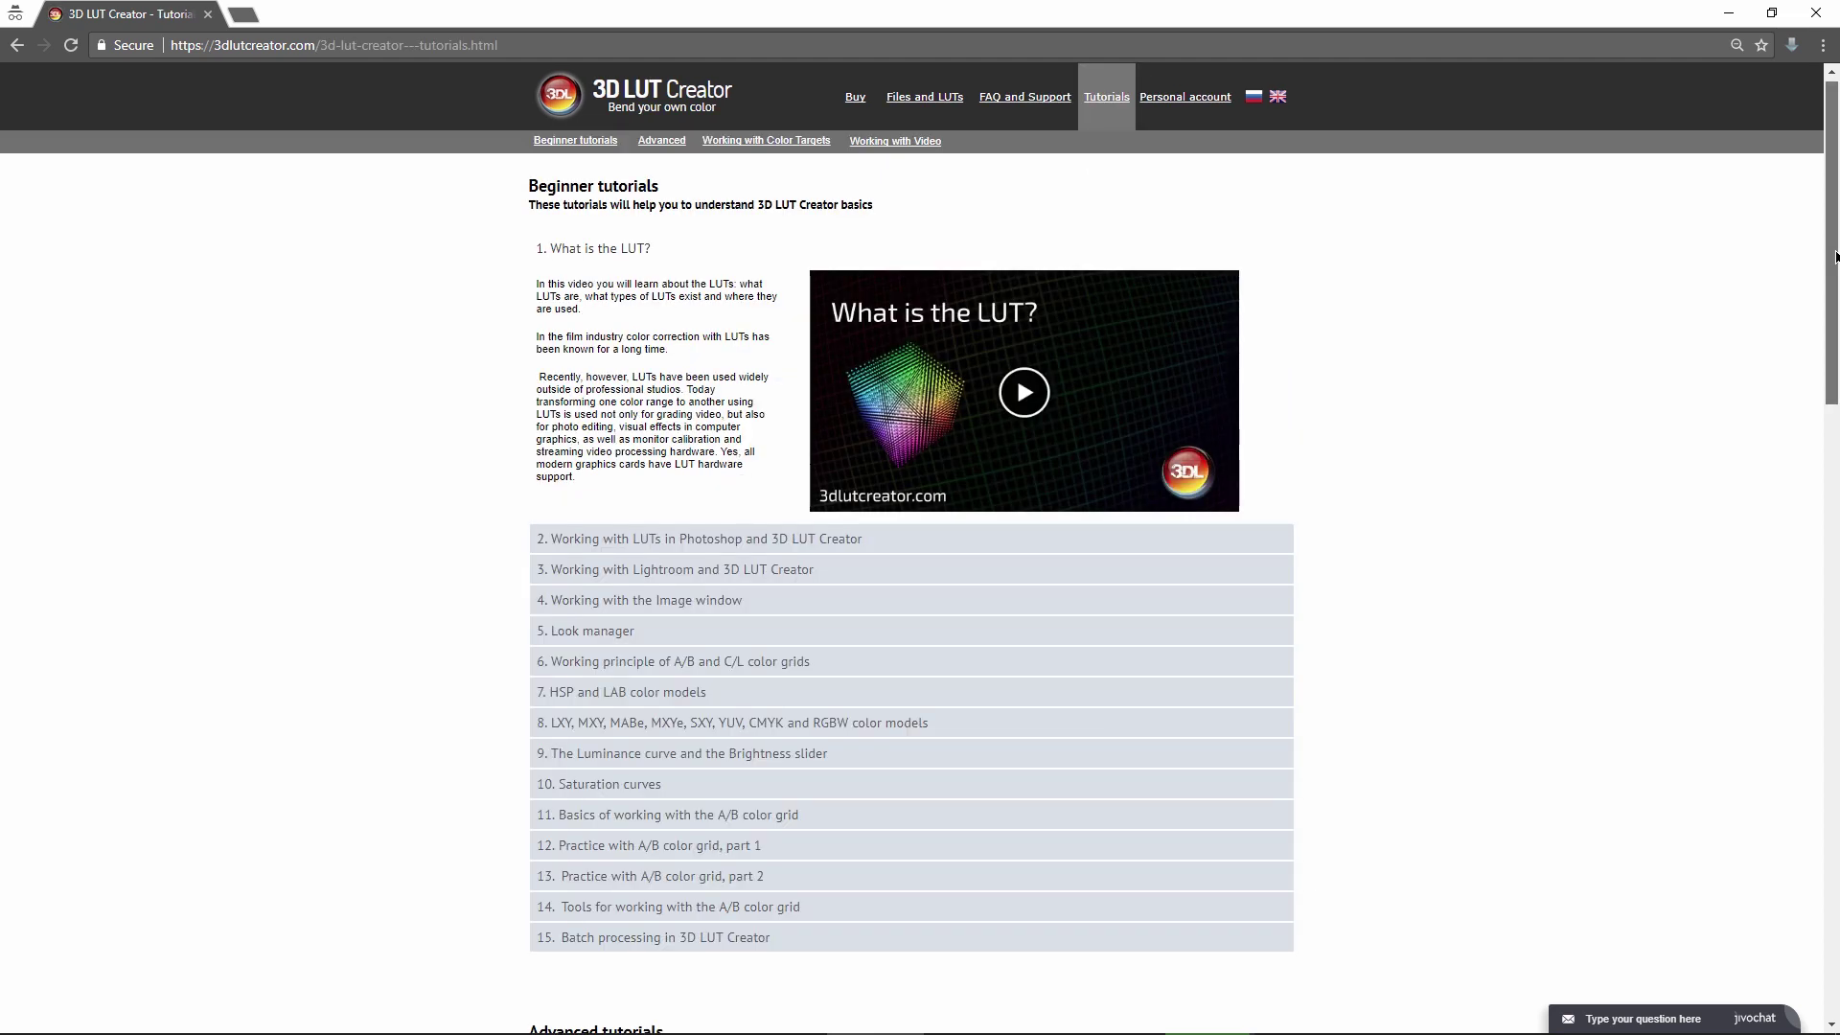
# - Expand beginner tutorials from Photoshop LUTs through to the A/B and C/L color grids entry
pyautogui.click(607, 535)
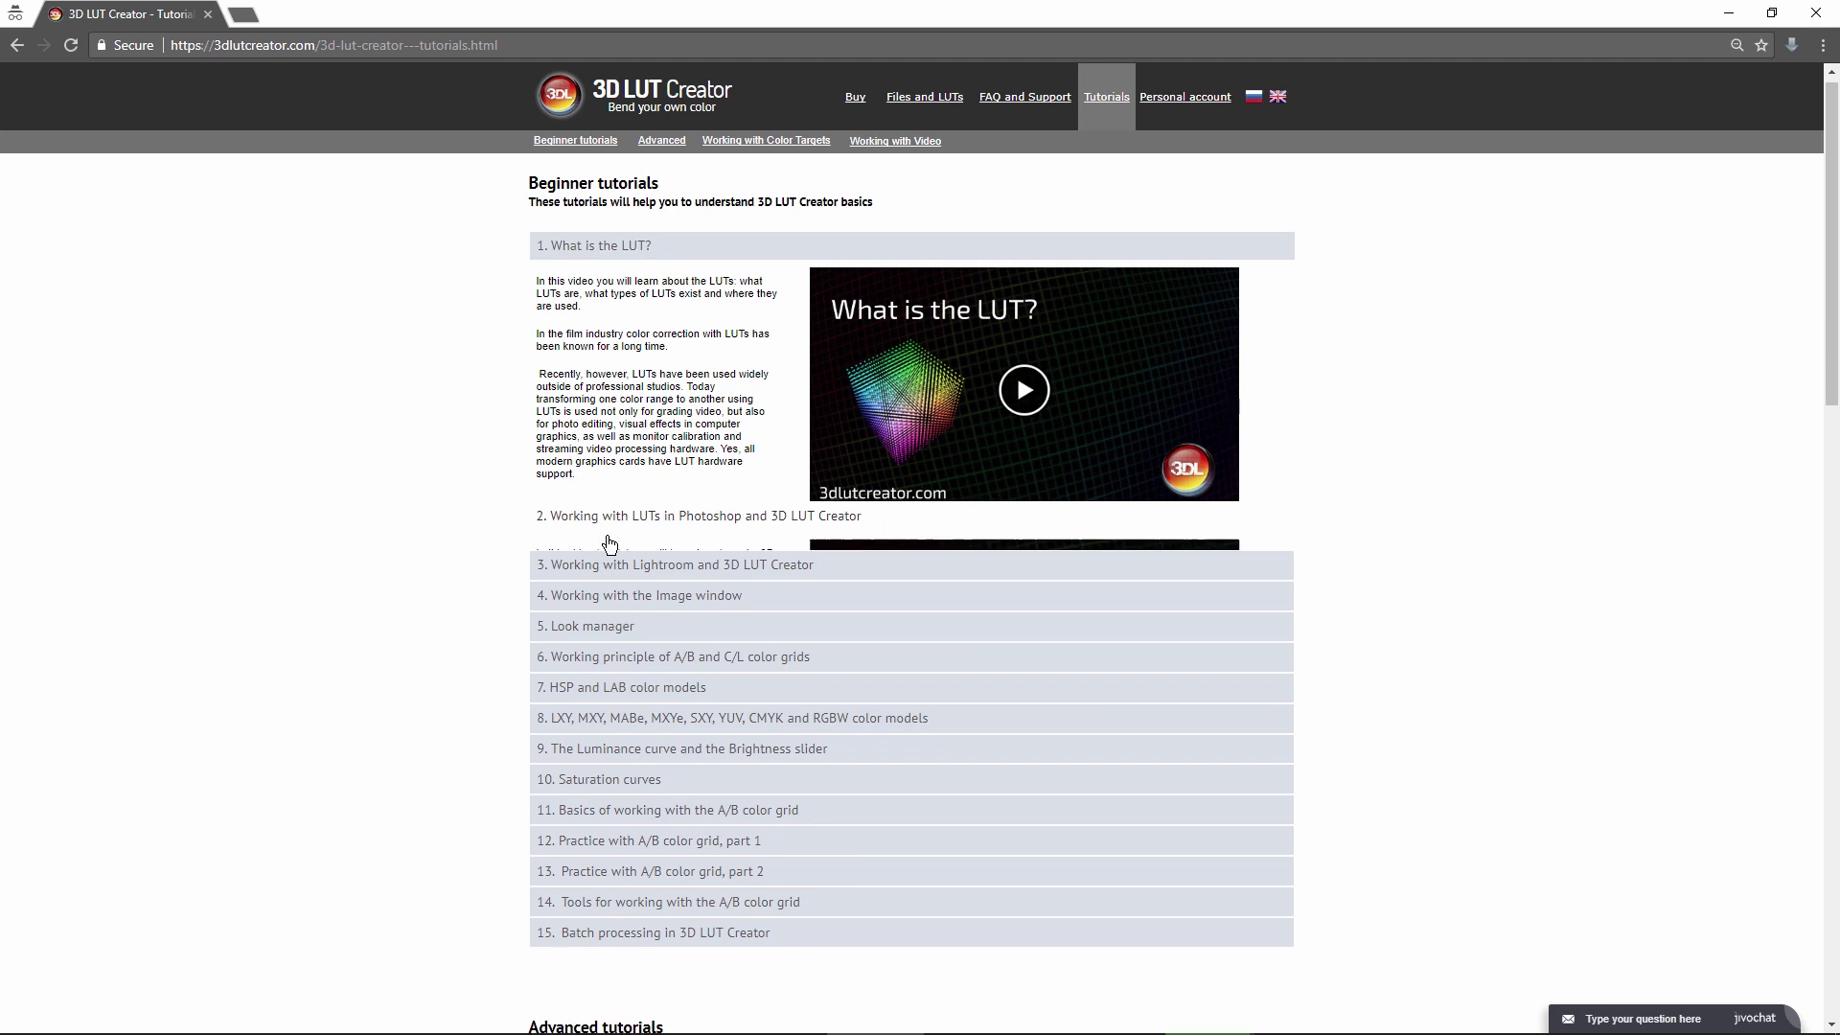
pyautogui.click(609, 572)
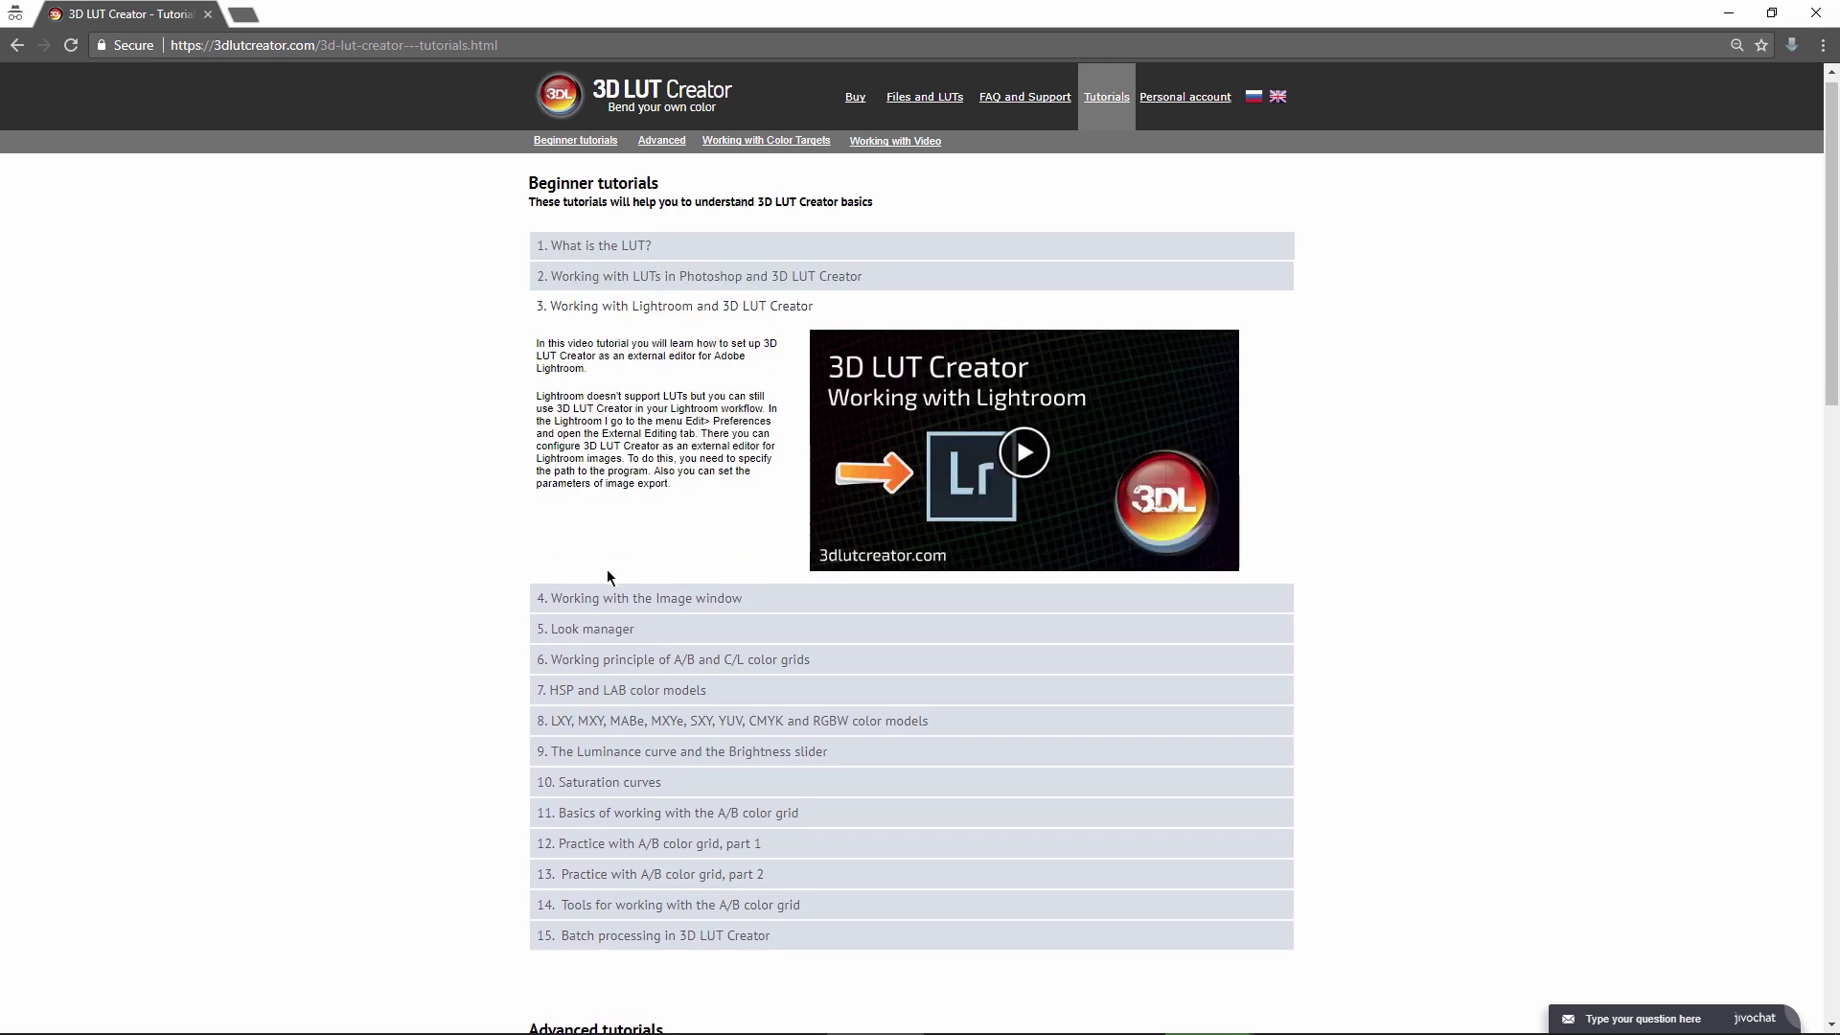
pyautogui.click(602, 599)
pyautogui.click(601, 626)
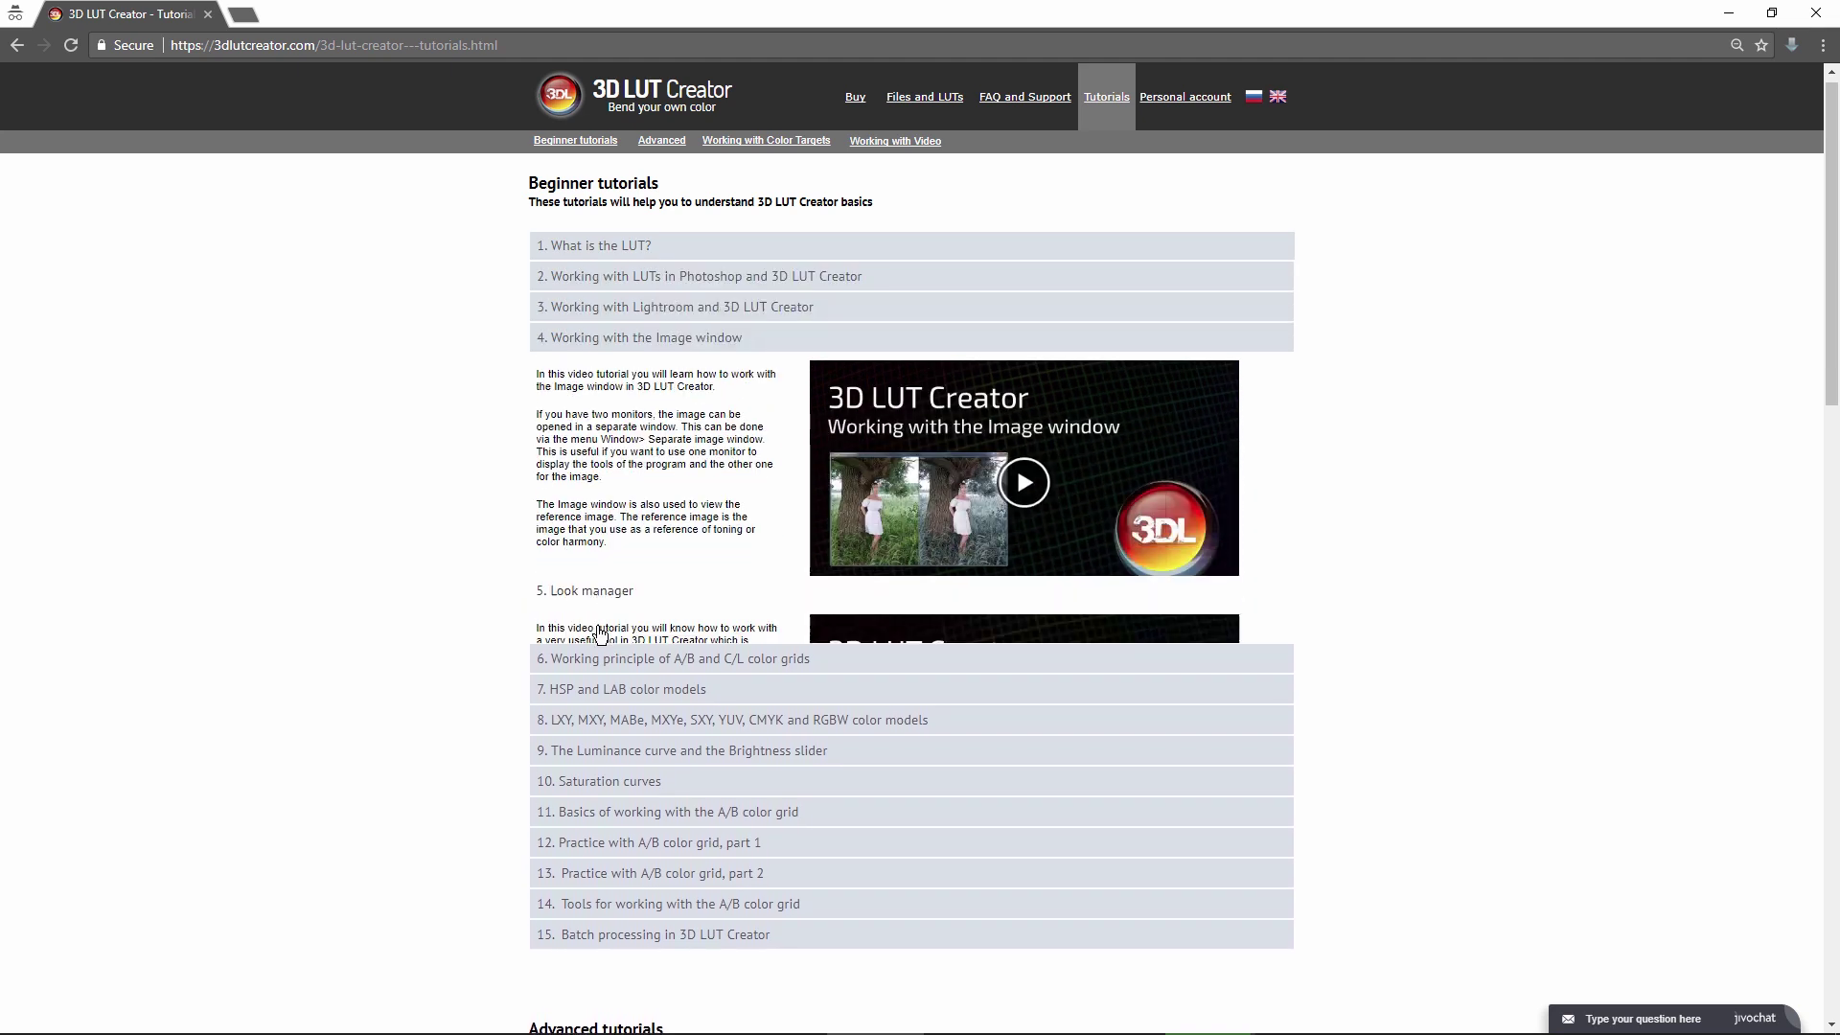
pyautogui.click(604, 657)
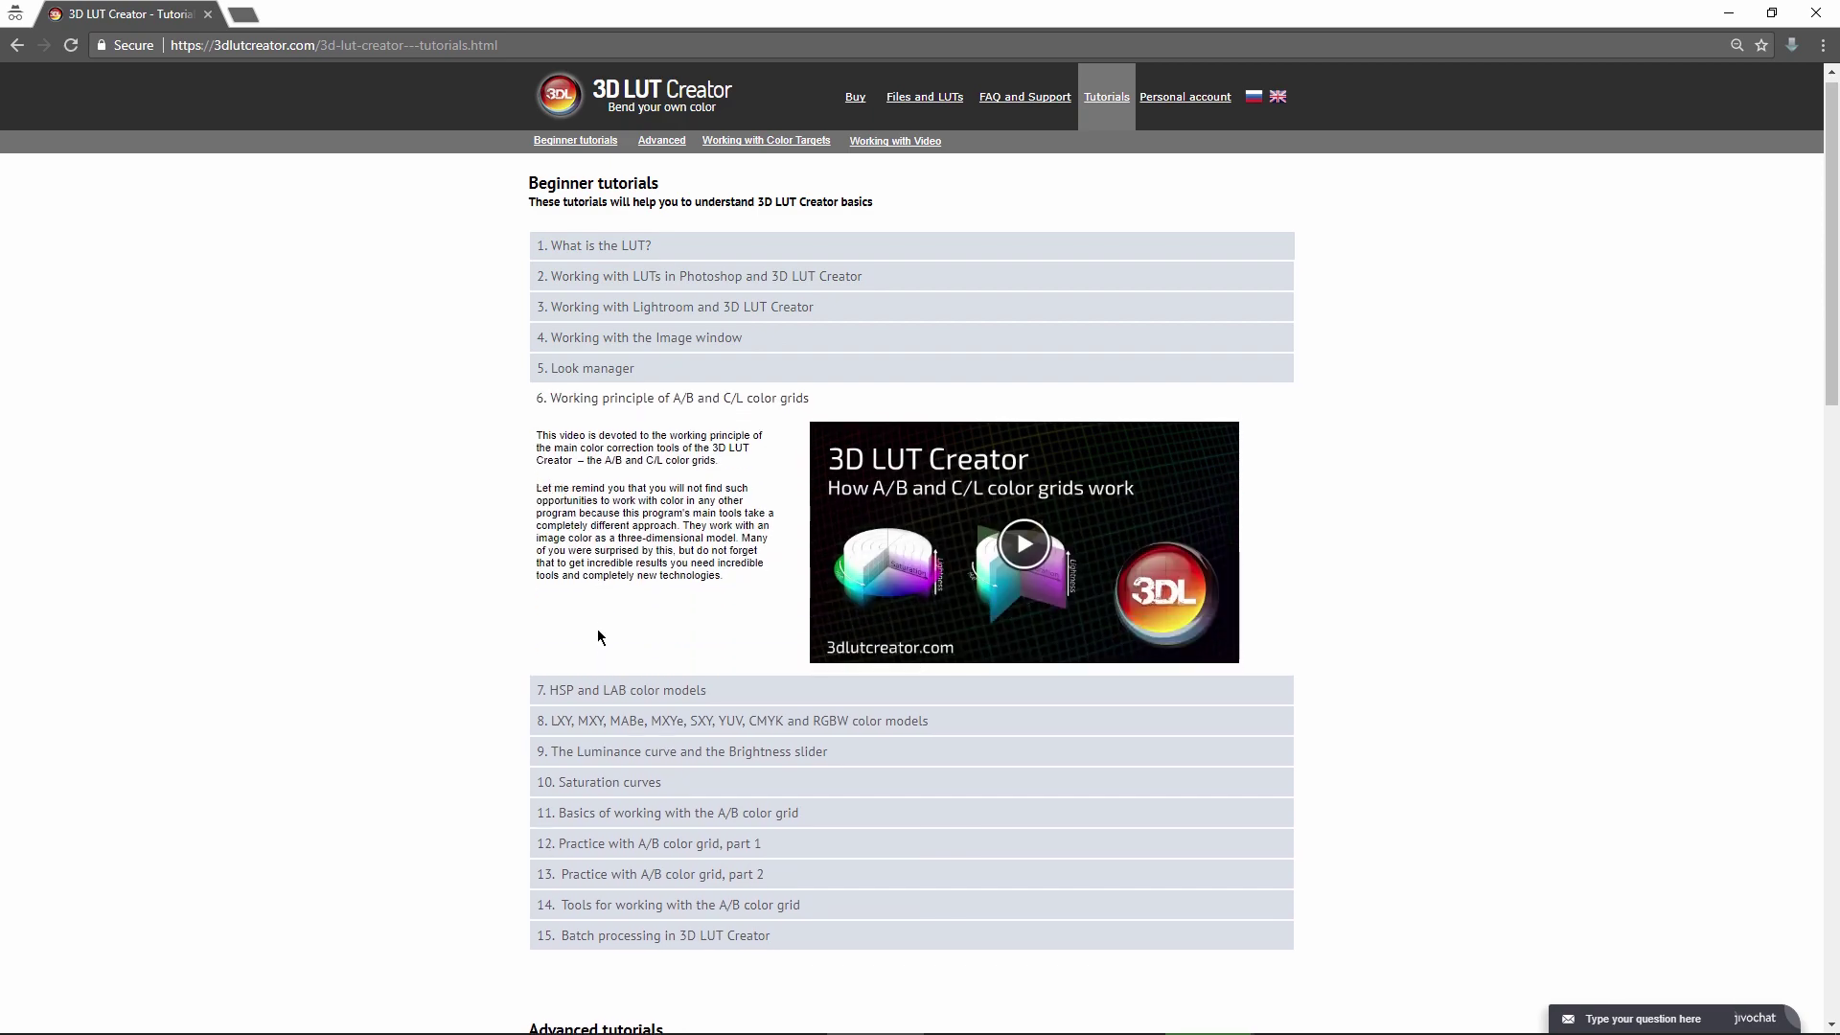